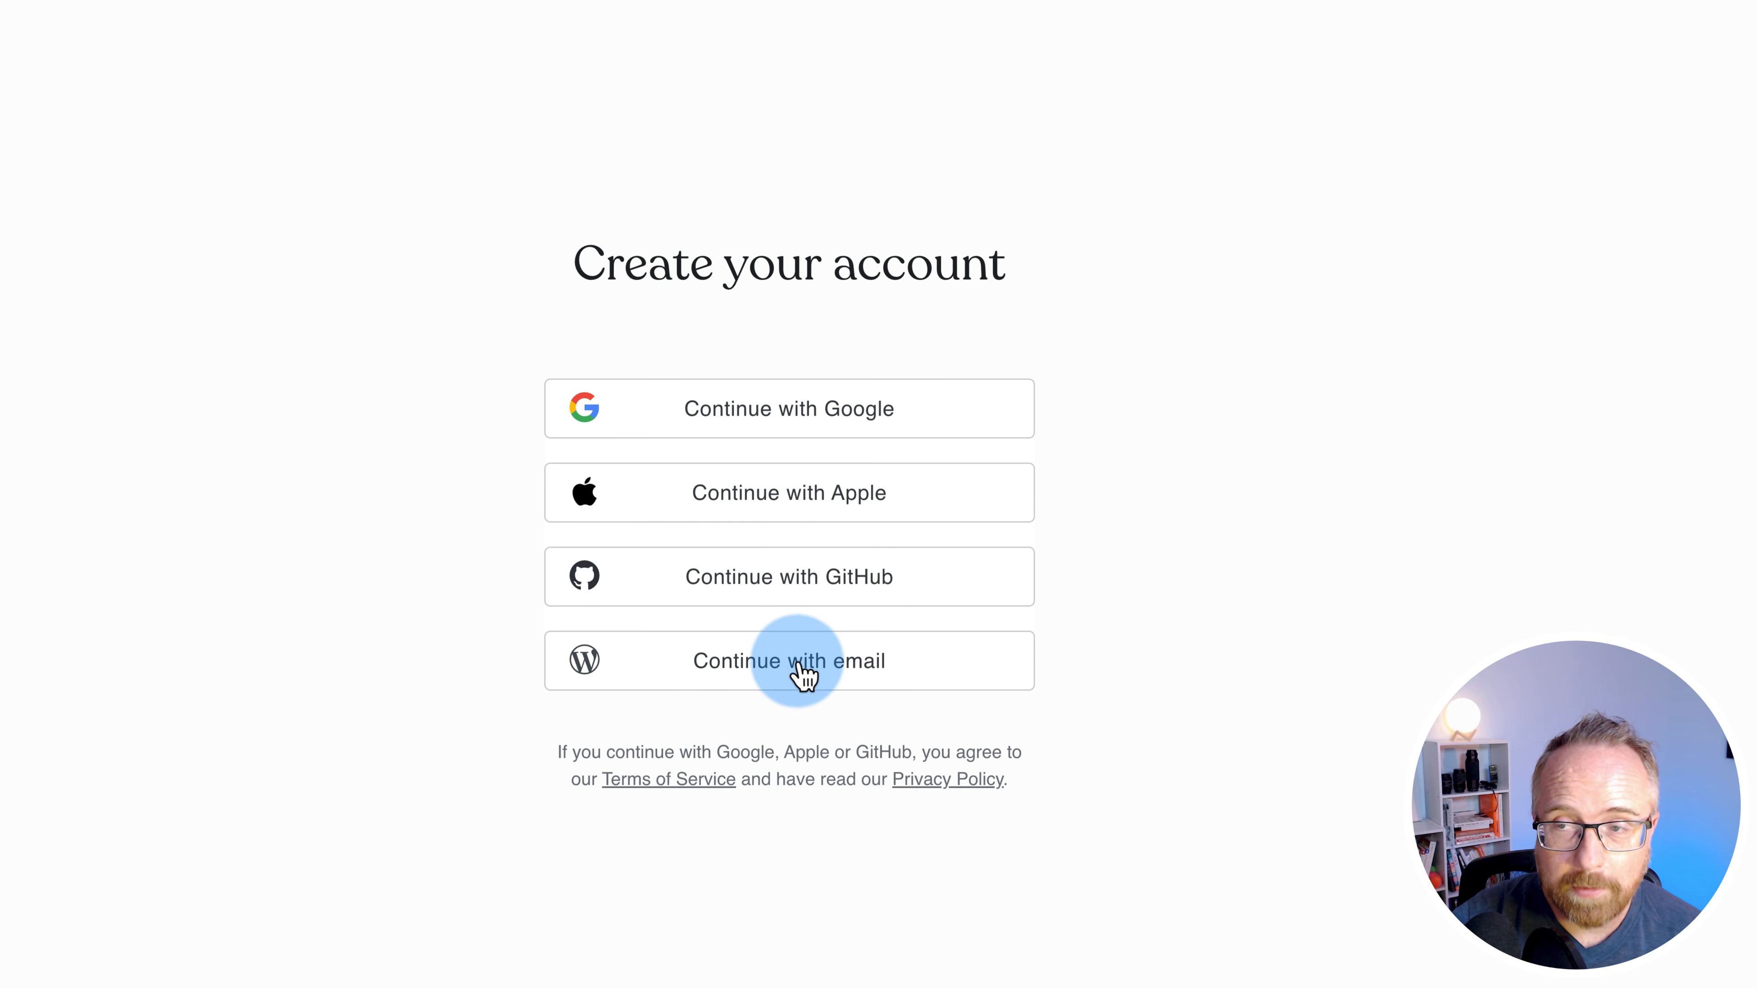
# Log in to the existing WordPress.com account with its email address and password, and return to the list of sites
pyautogui.click(771, 693)
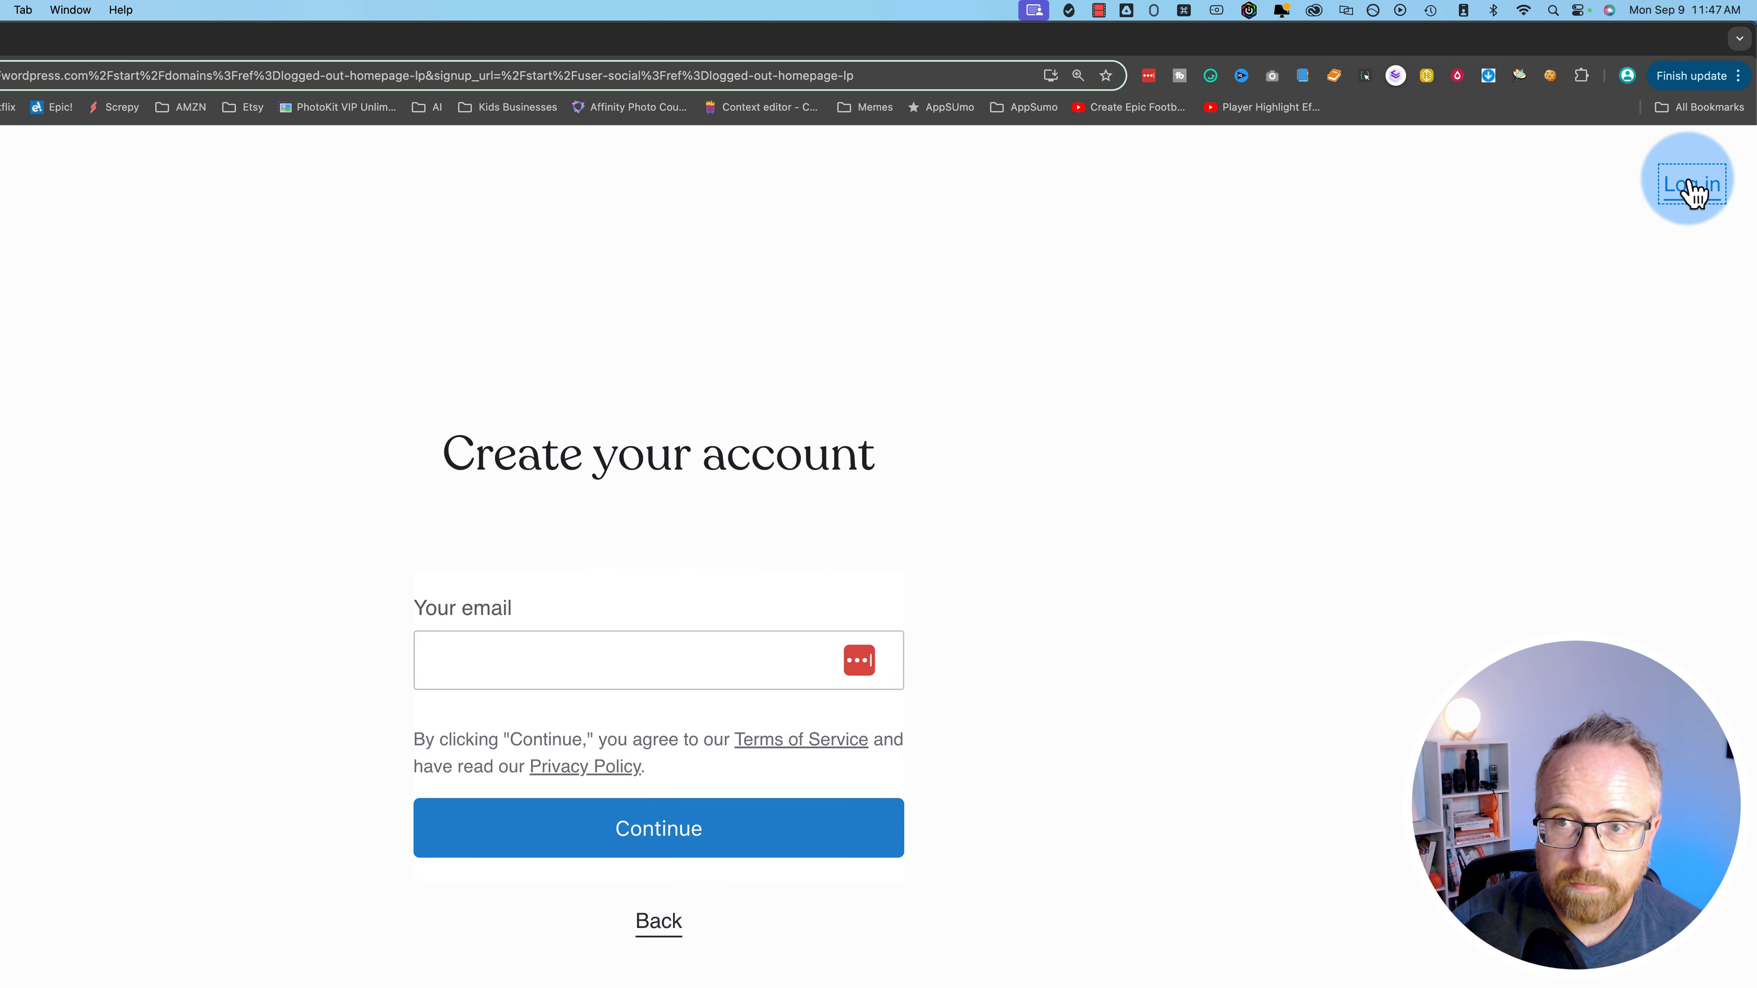
pyautogui.click(1692, 187)
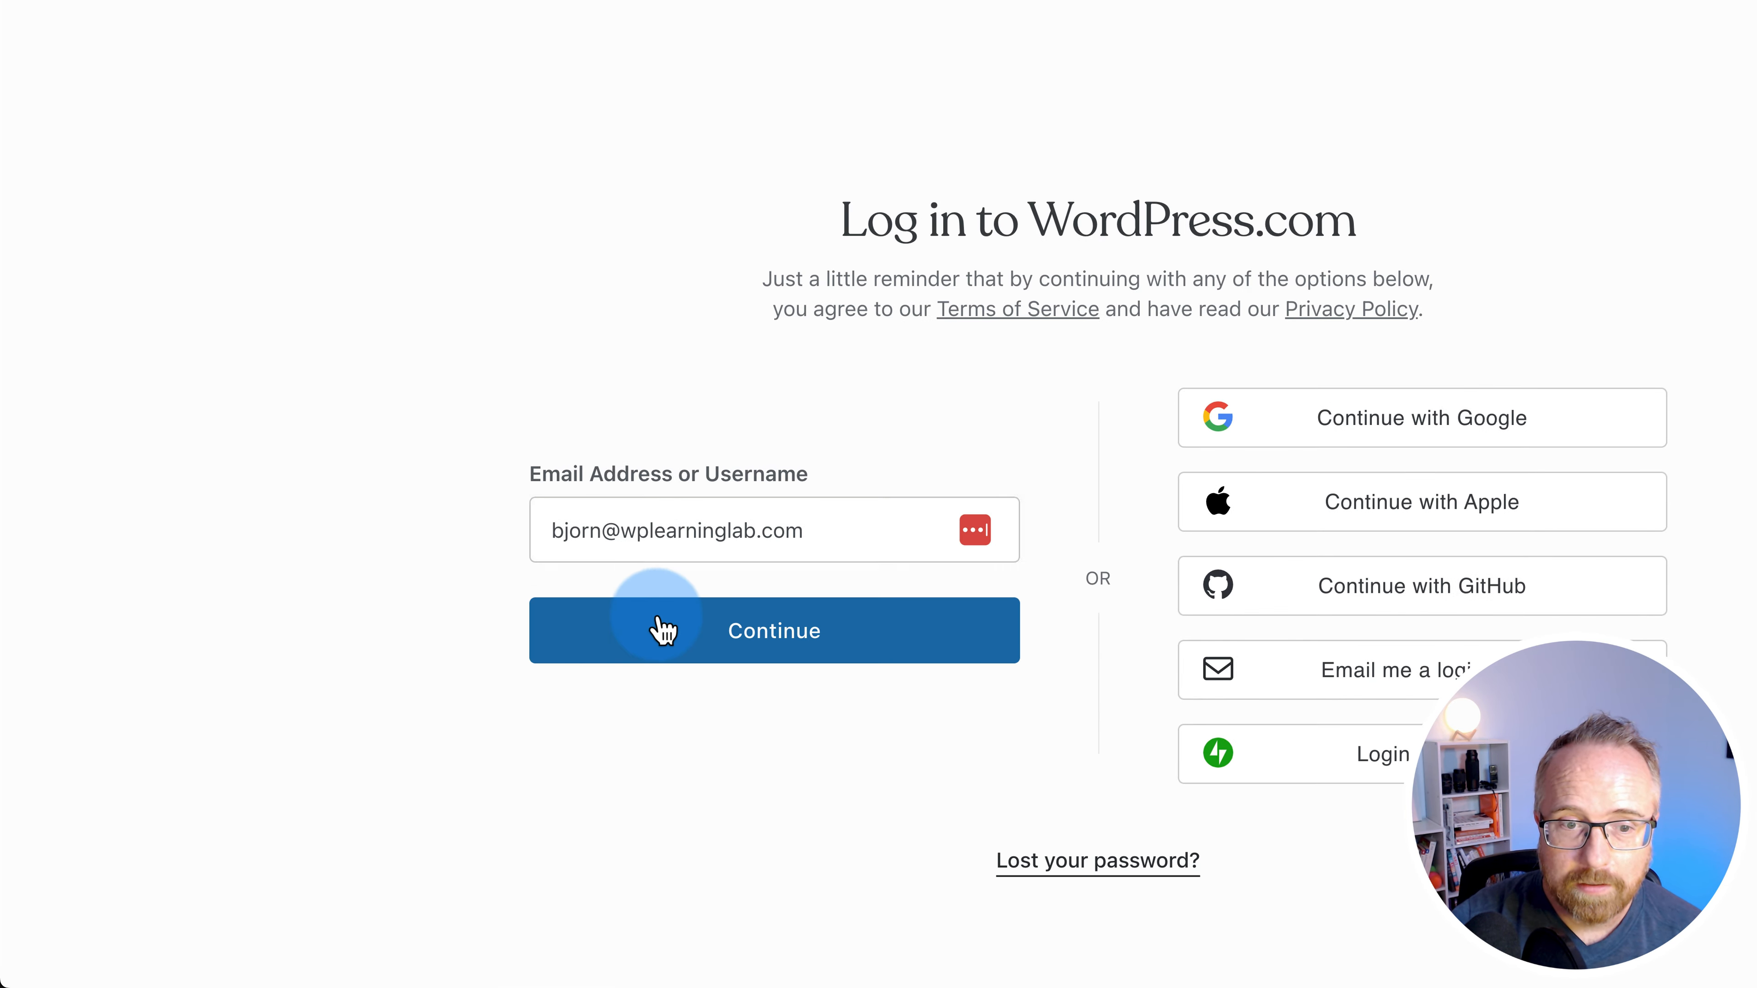
pyautogui.click(662, 628)
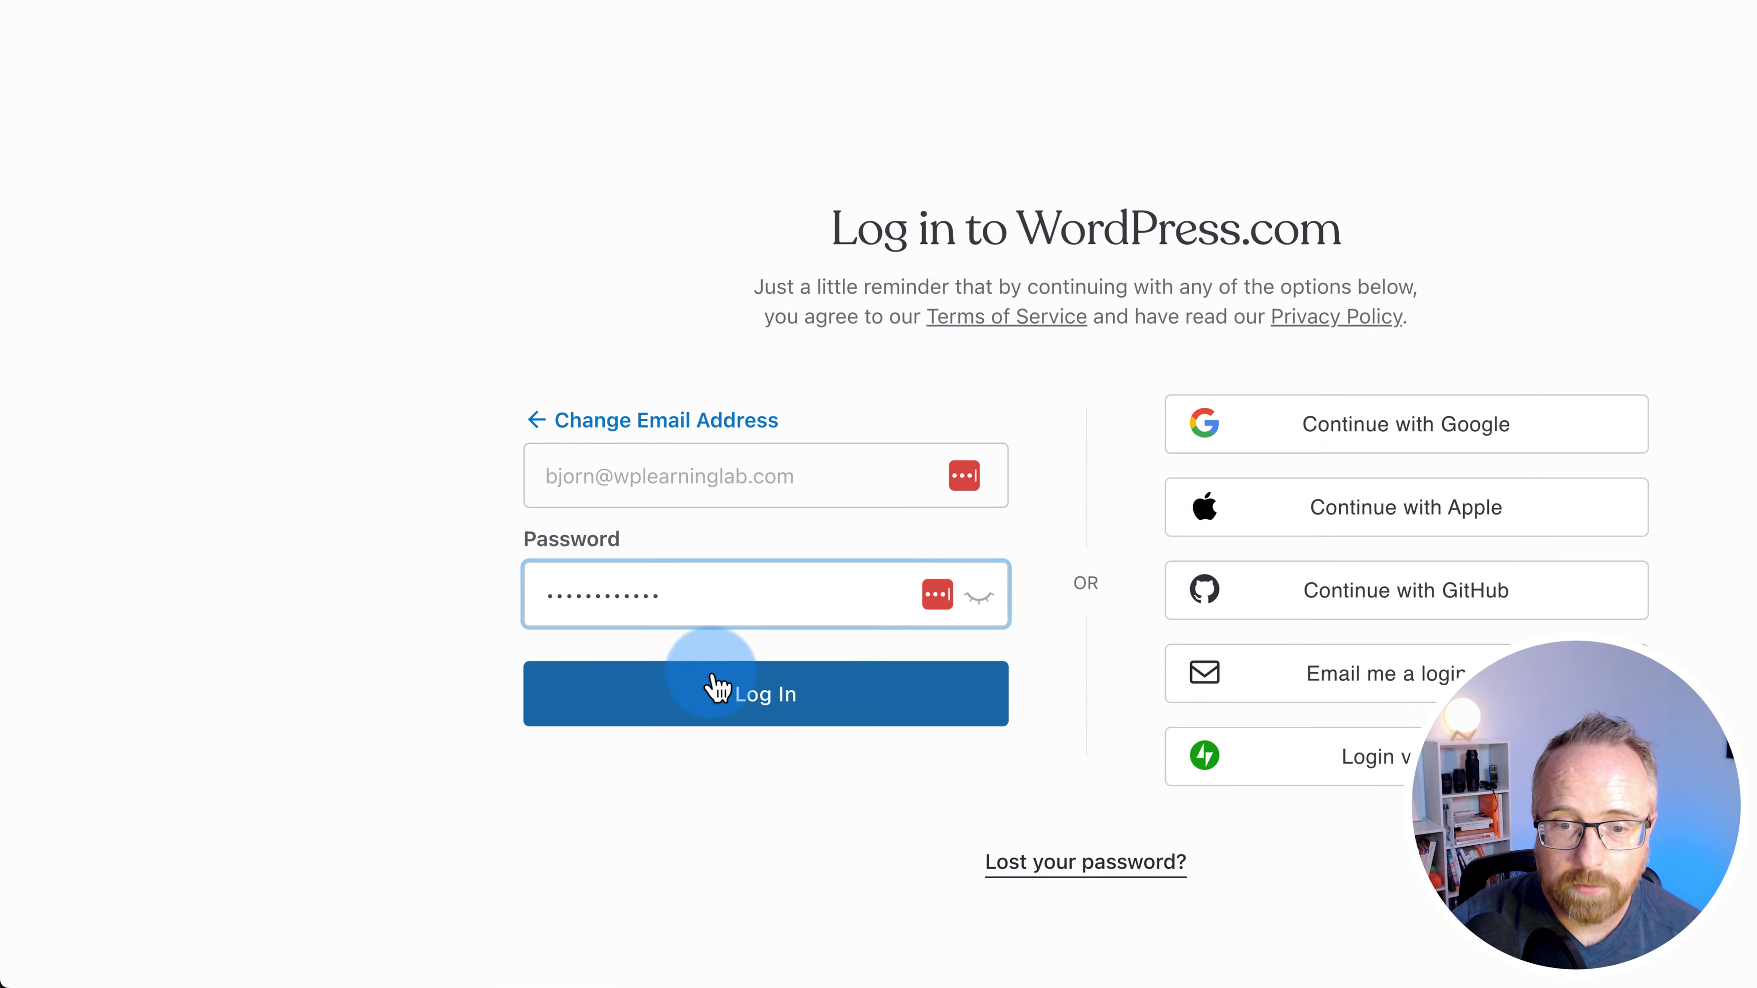
pyautogui.click(716, 687)
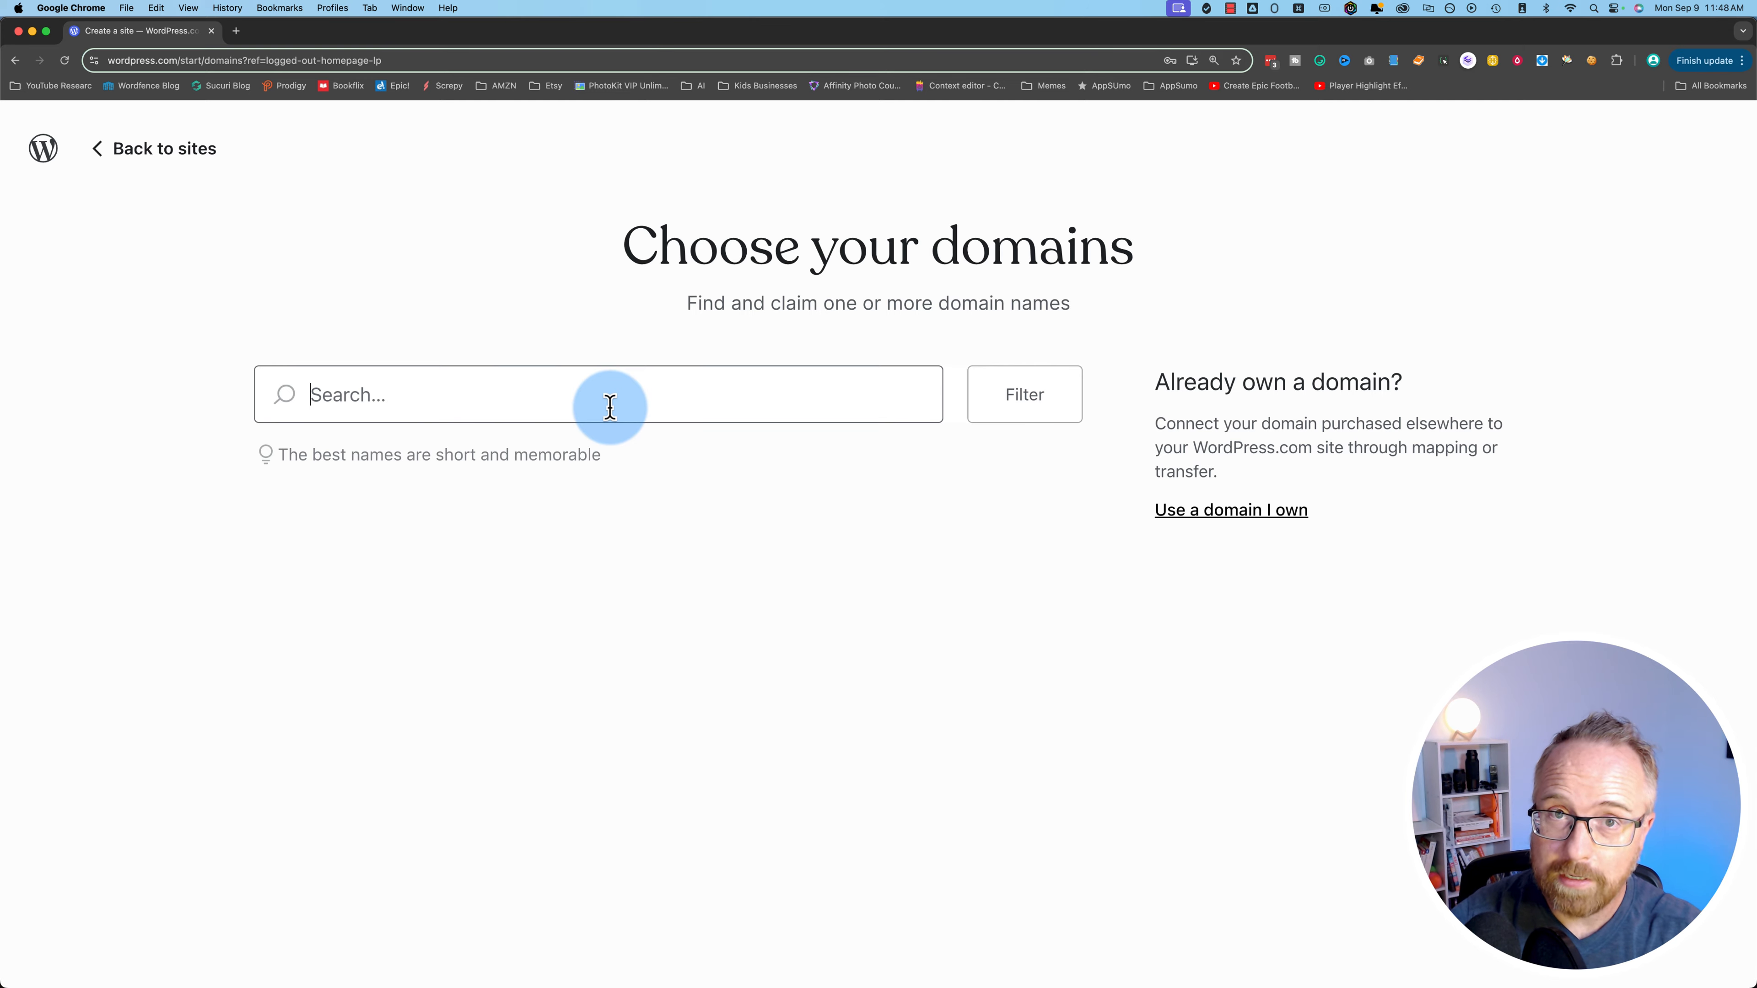
pyautogui.click(104, 150)
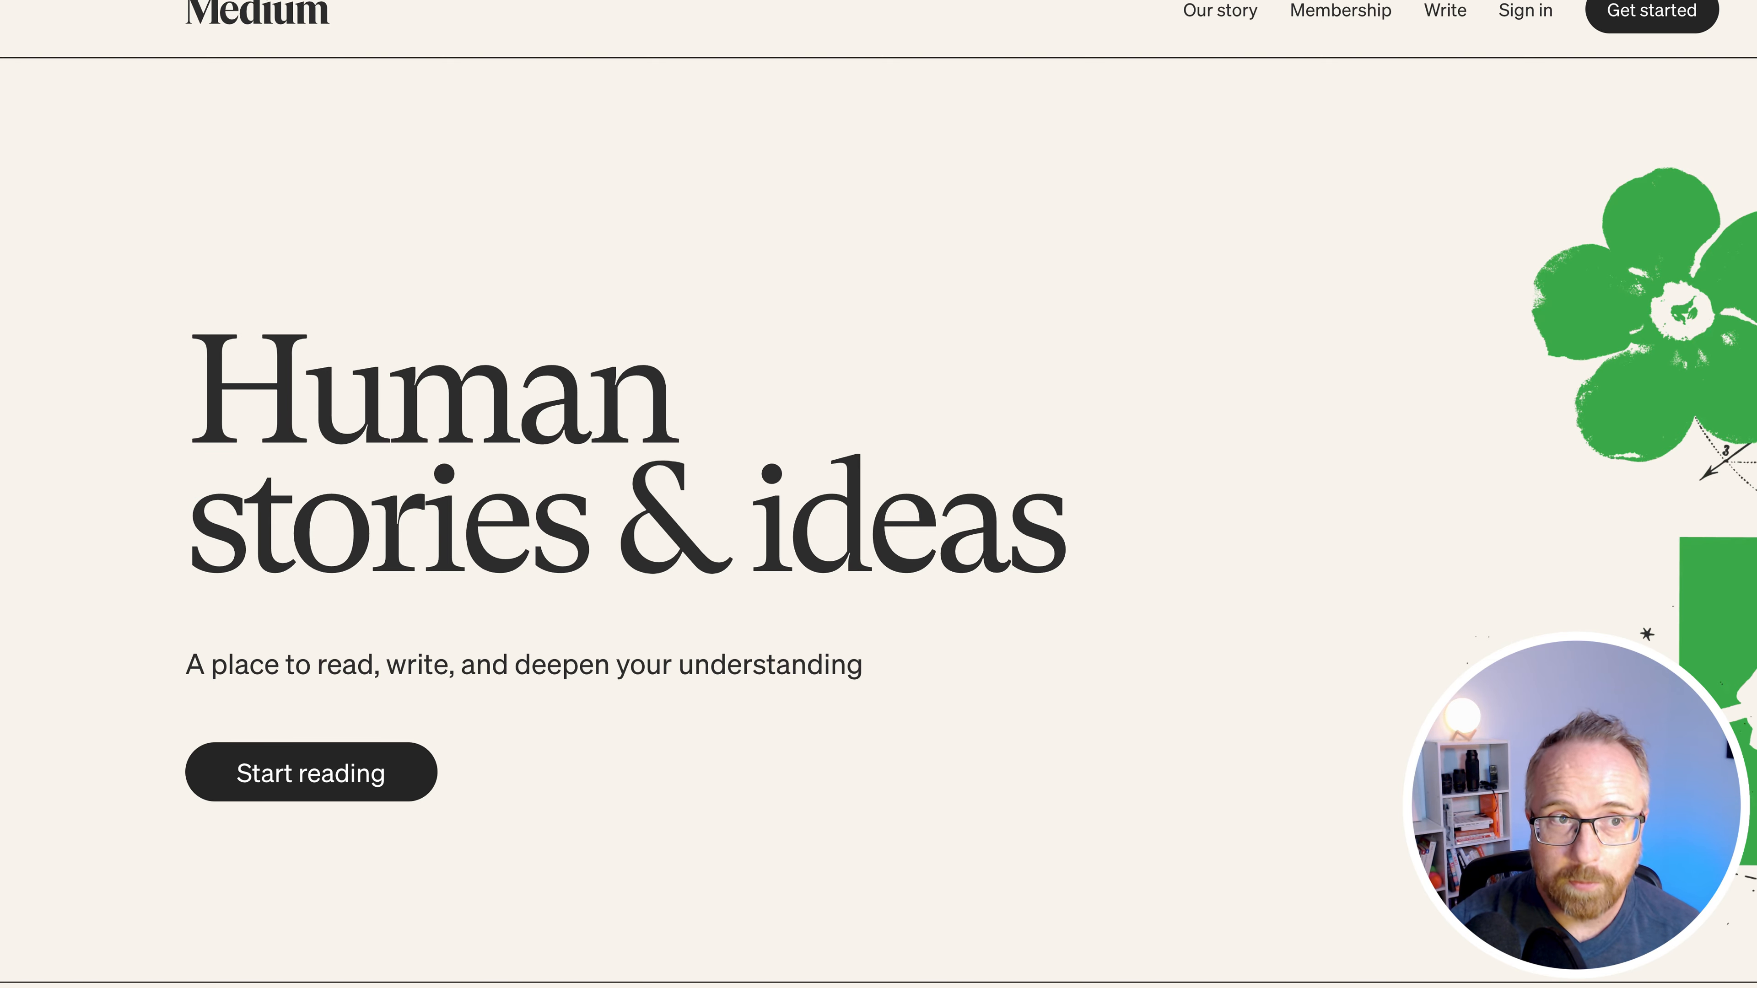
# Search Google for site:medium.com and examine the web addresses used by the listed Medium blogs
pyautogui.write('google.com')
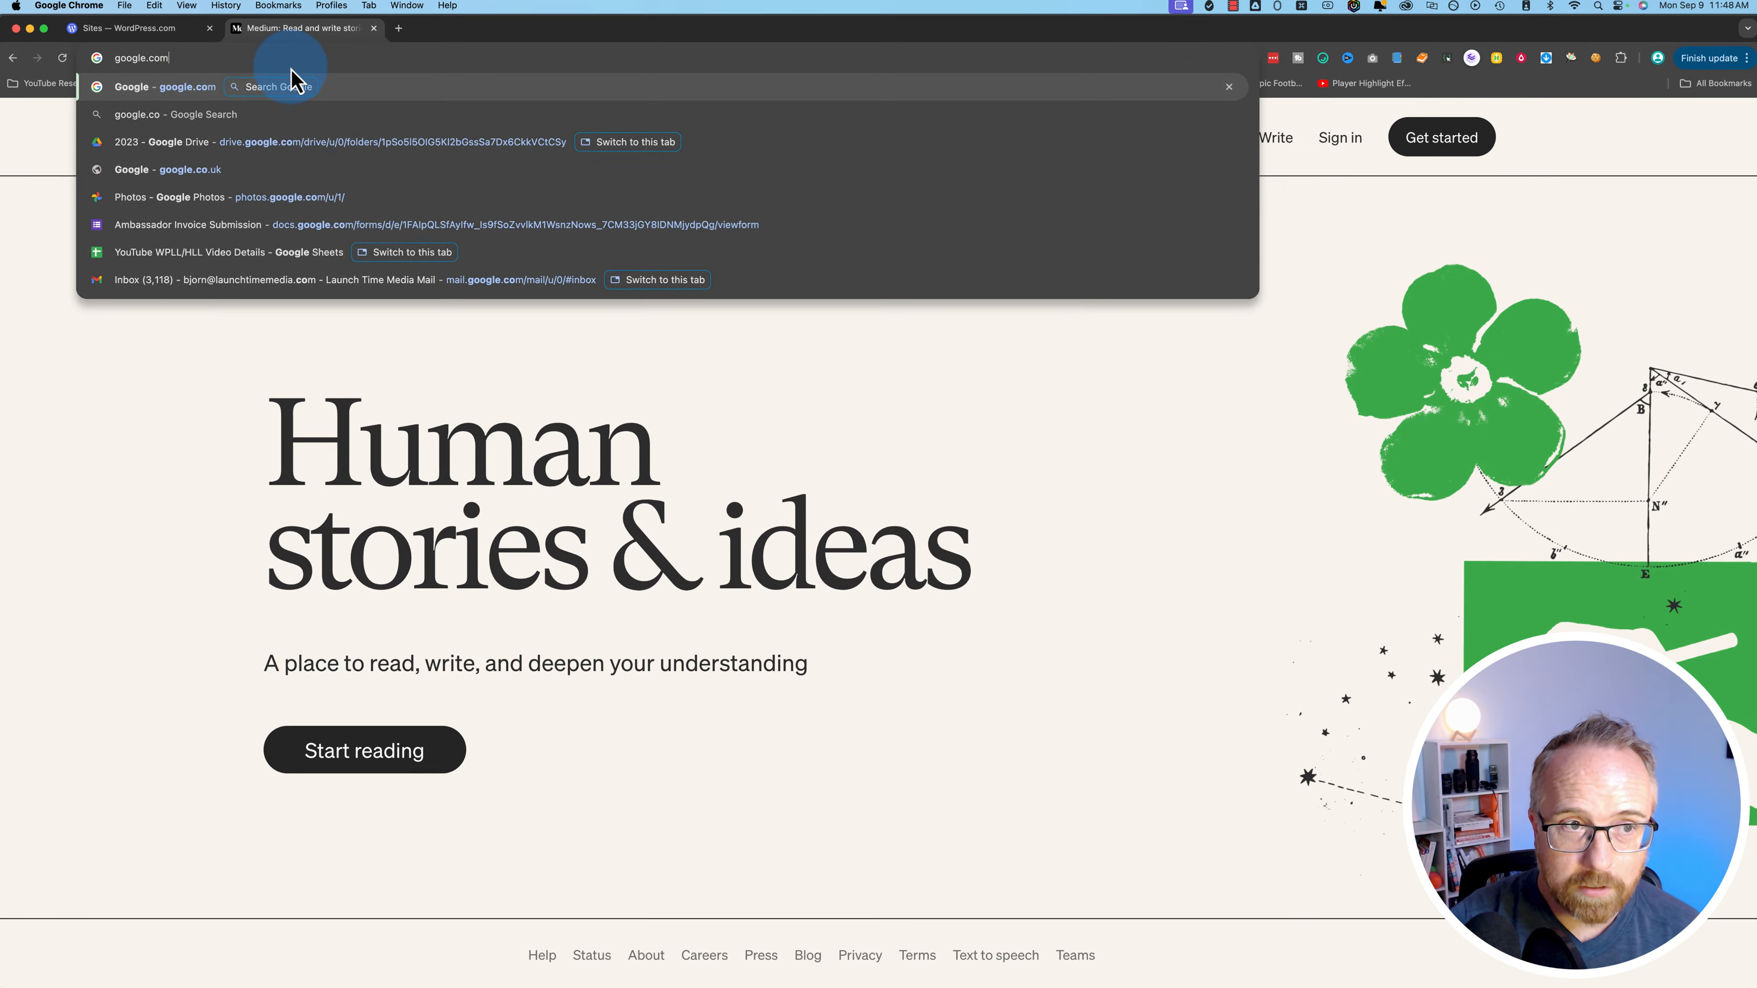
pyautogui.press('Return')
pyautogui.write('site:medium')
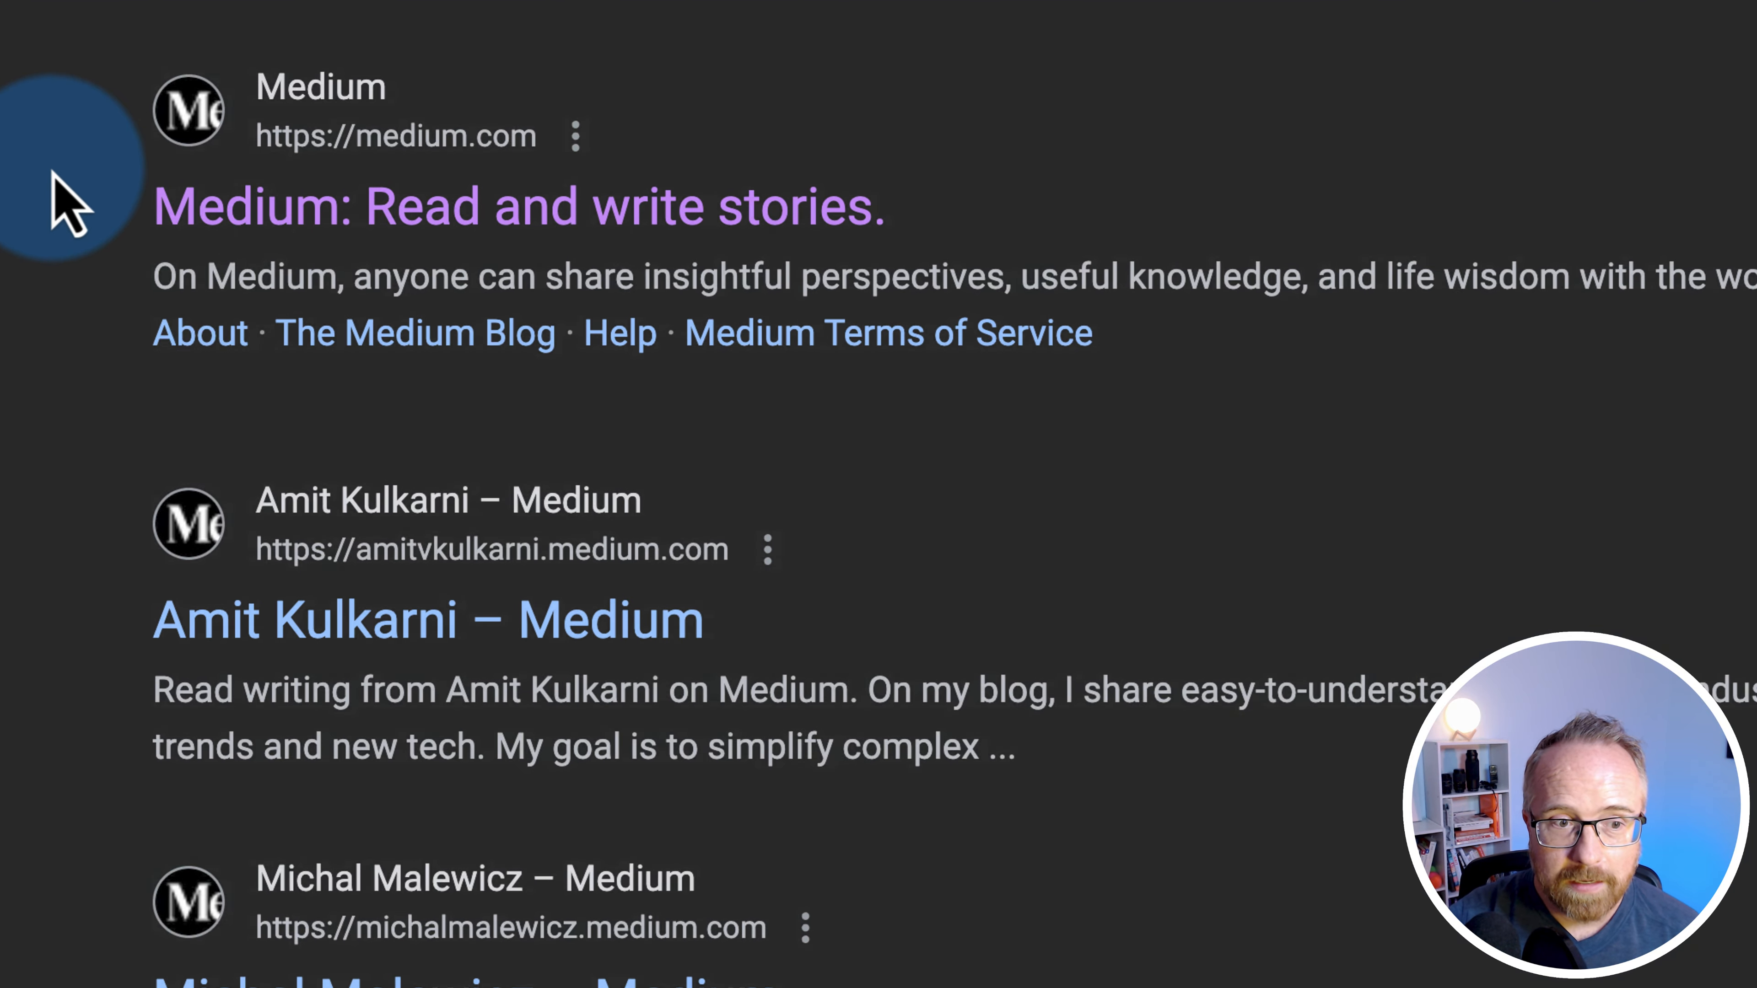
pyautogui.scroll(-5, 879, 485)
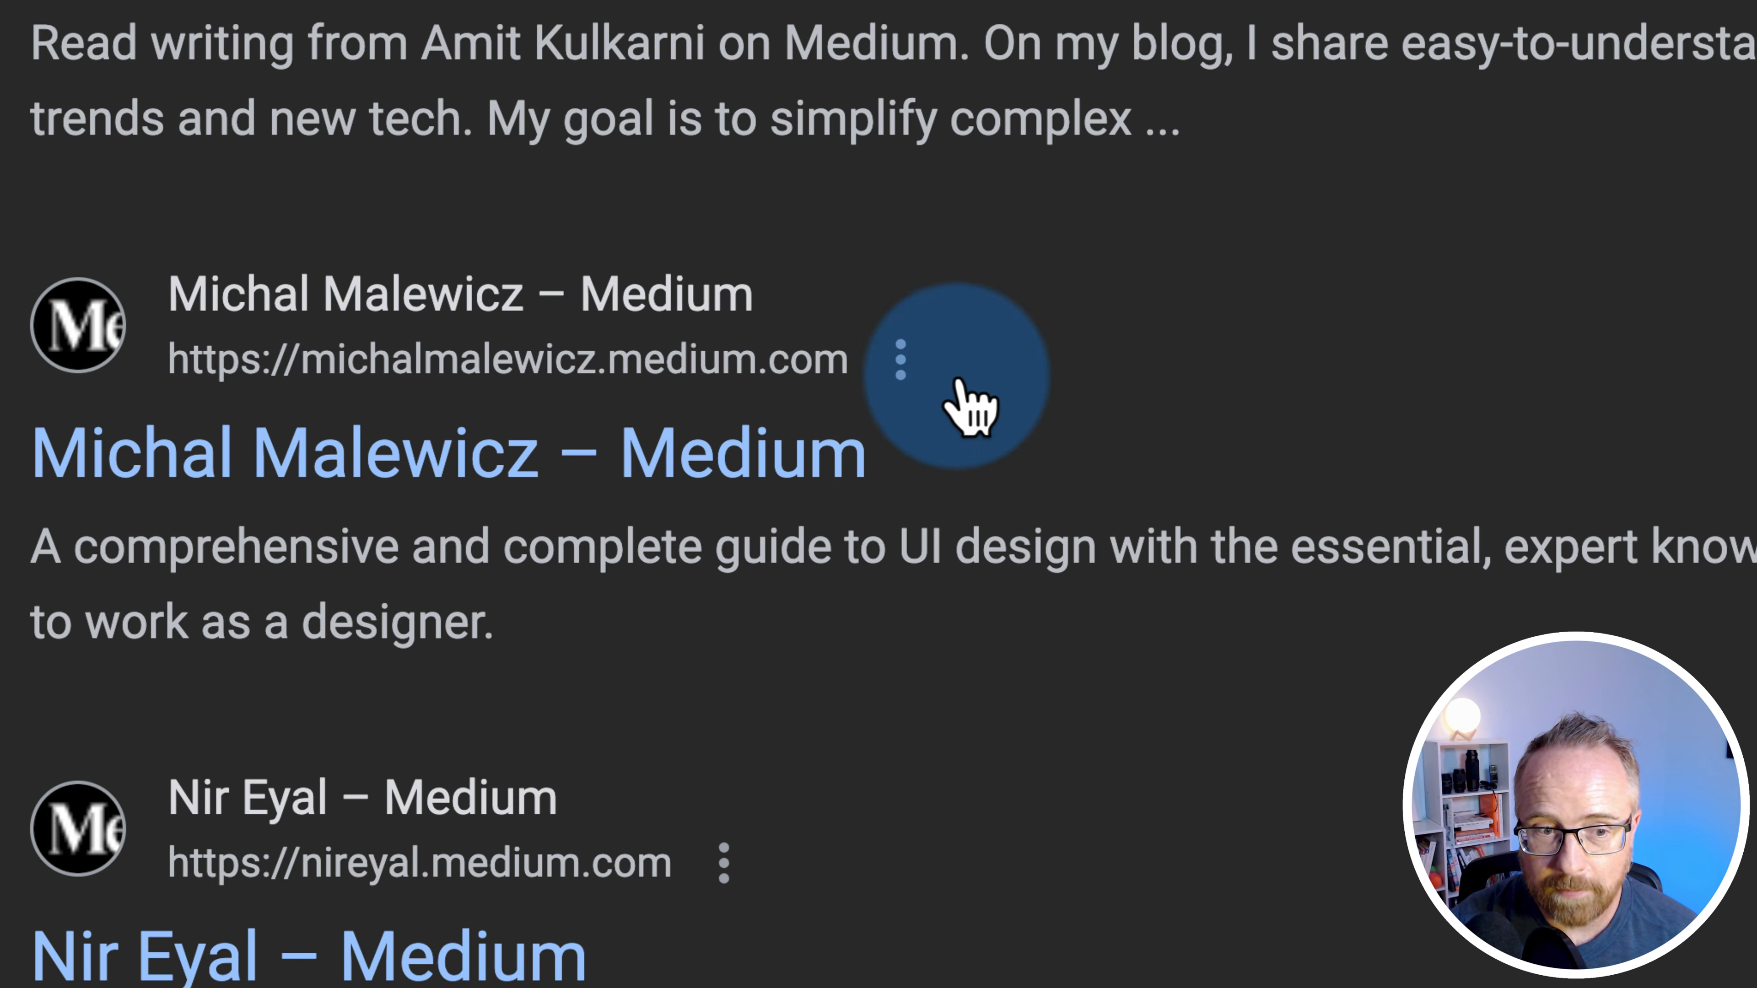
pyautogui.scroll(-5, 1099, 636)
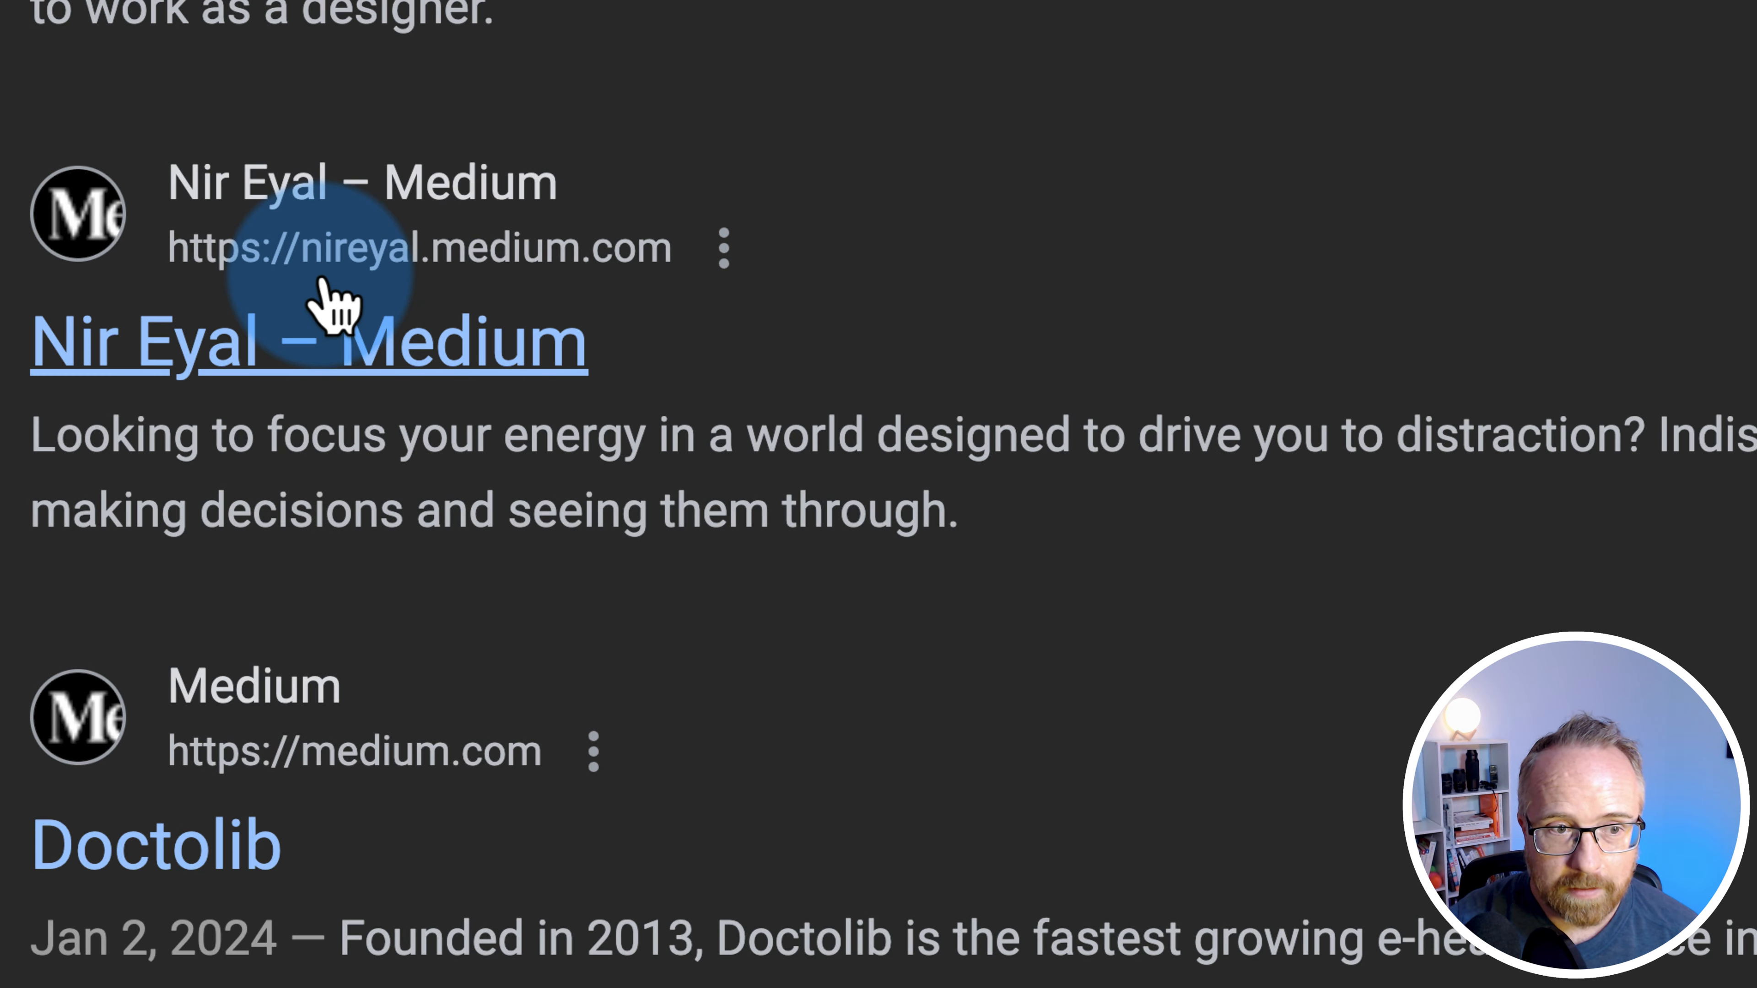
pyautogui.scroll(-6, 1024, 653)
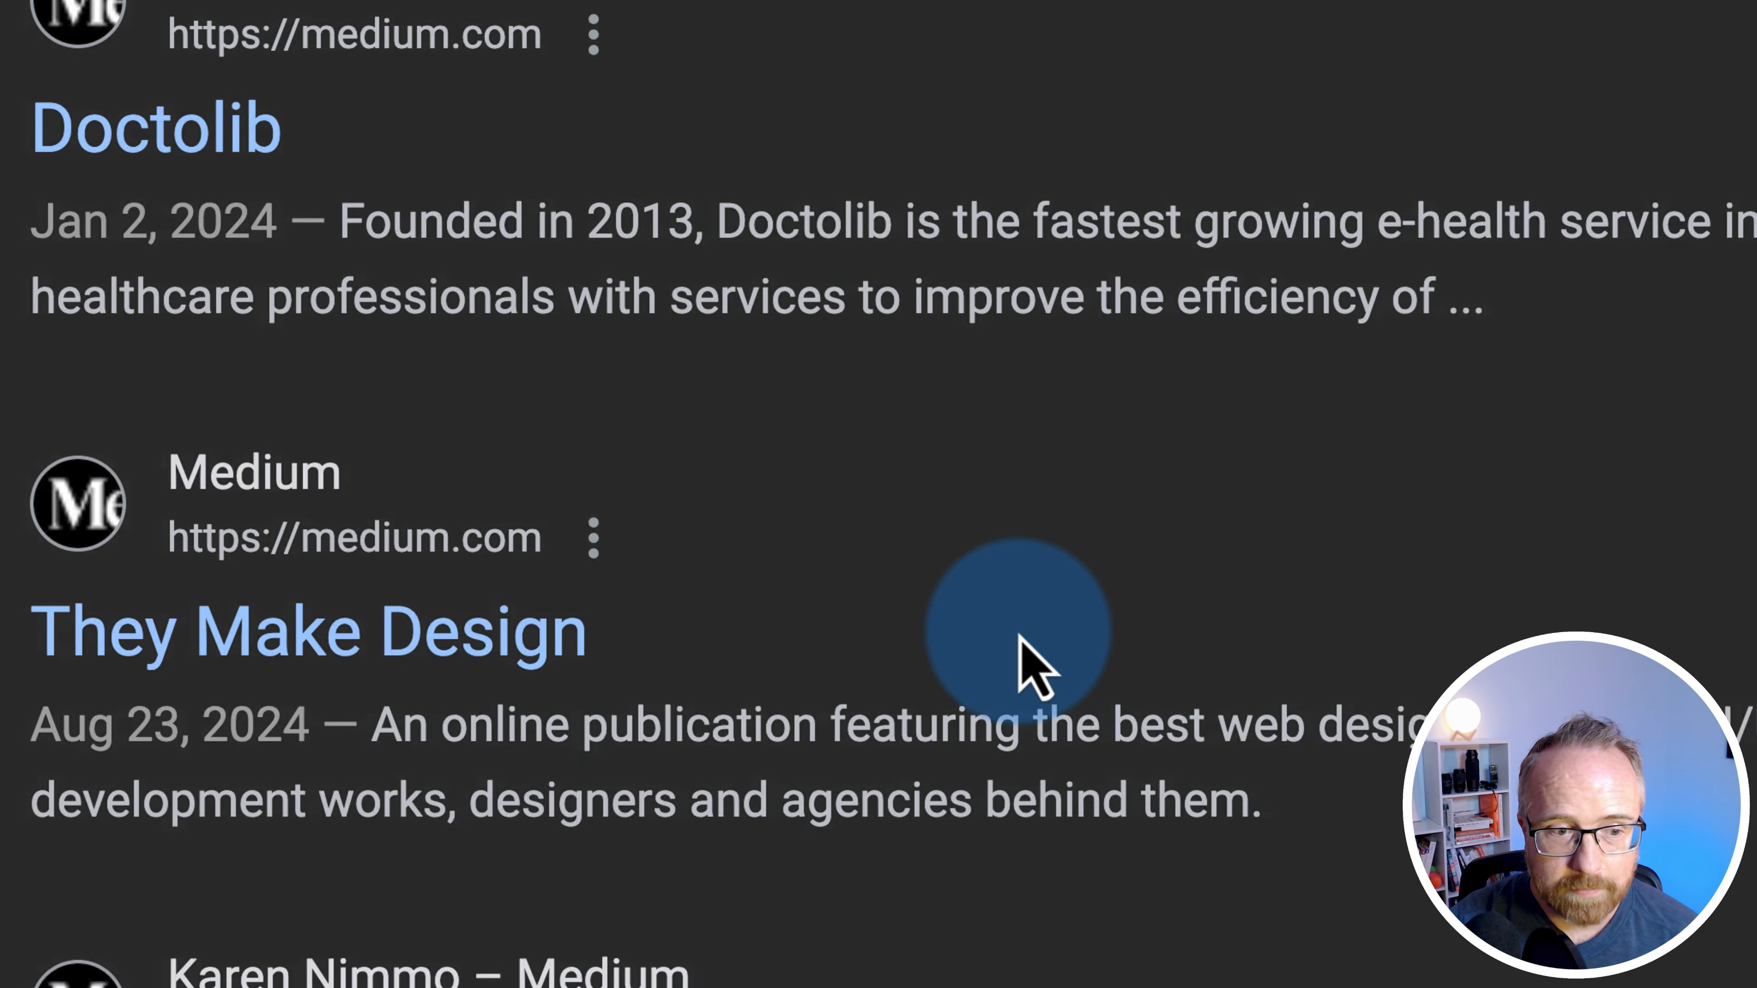
pyautogui.scroll(-4, 1020, 637)
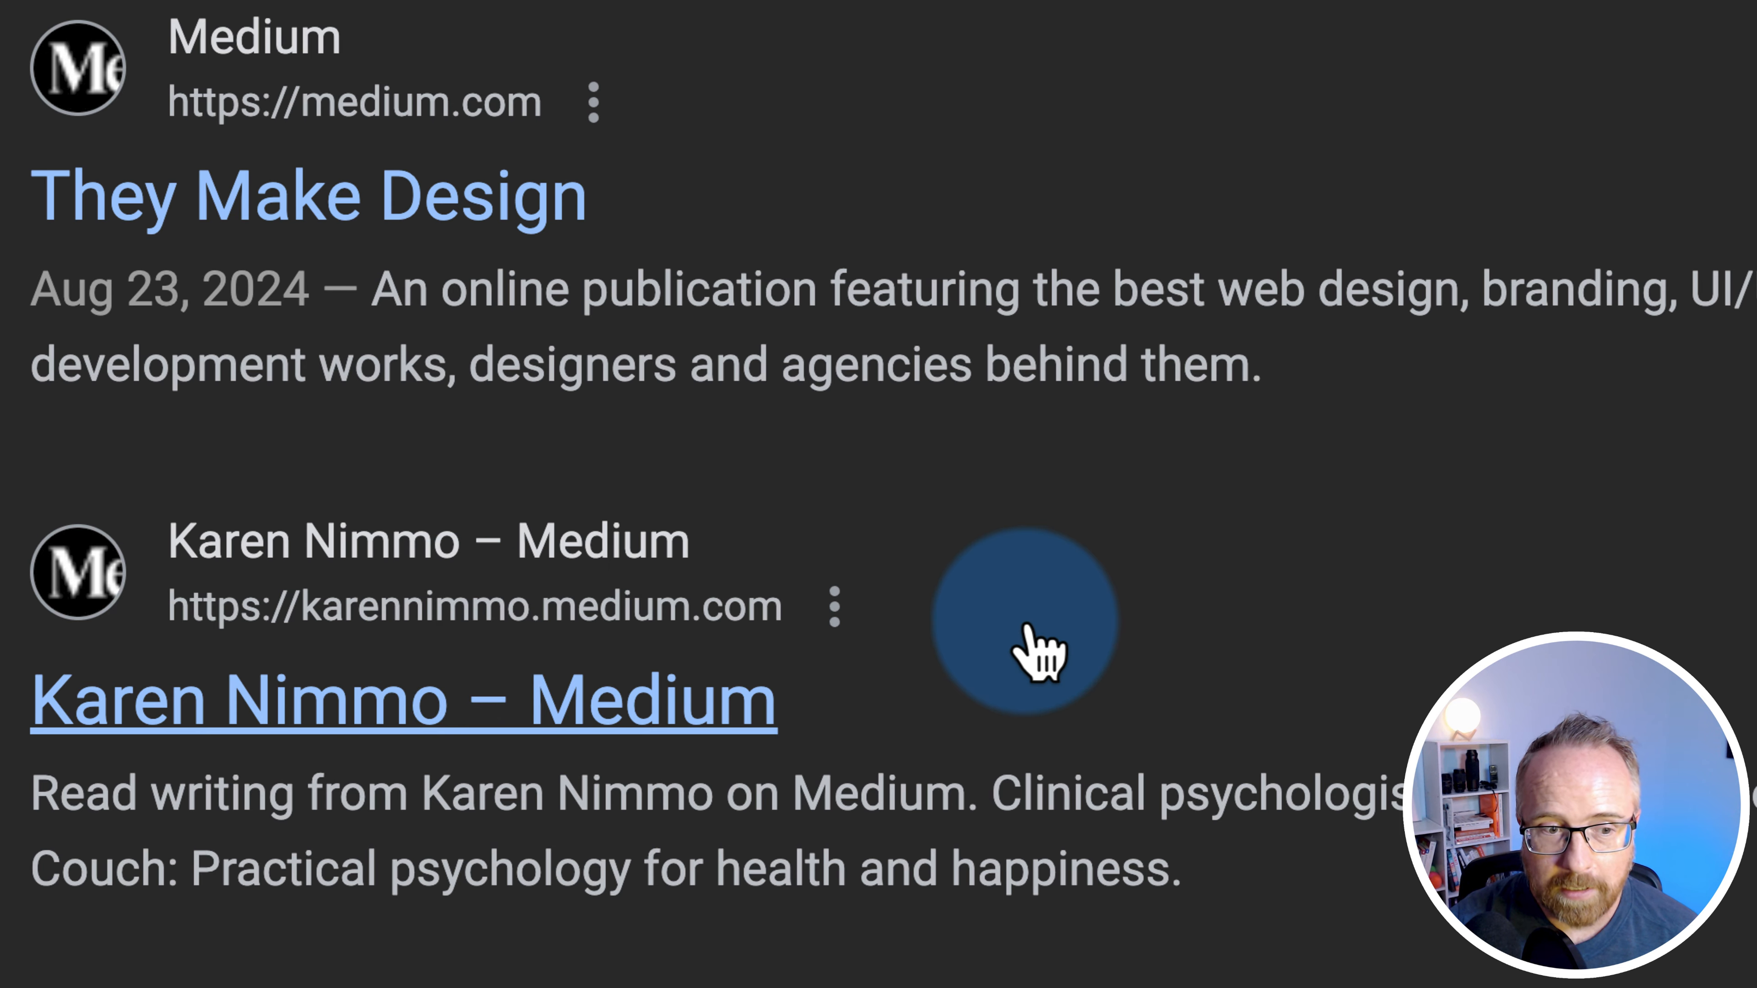
pyautogui.scroll(-5, 1038, 640)
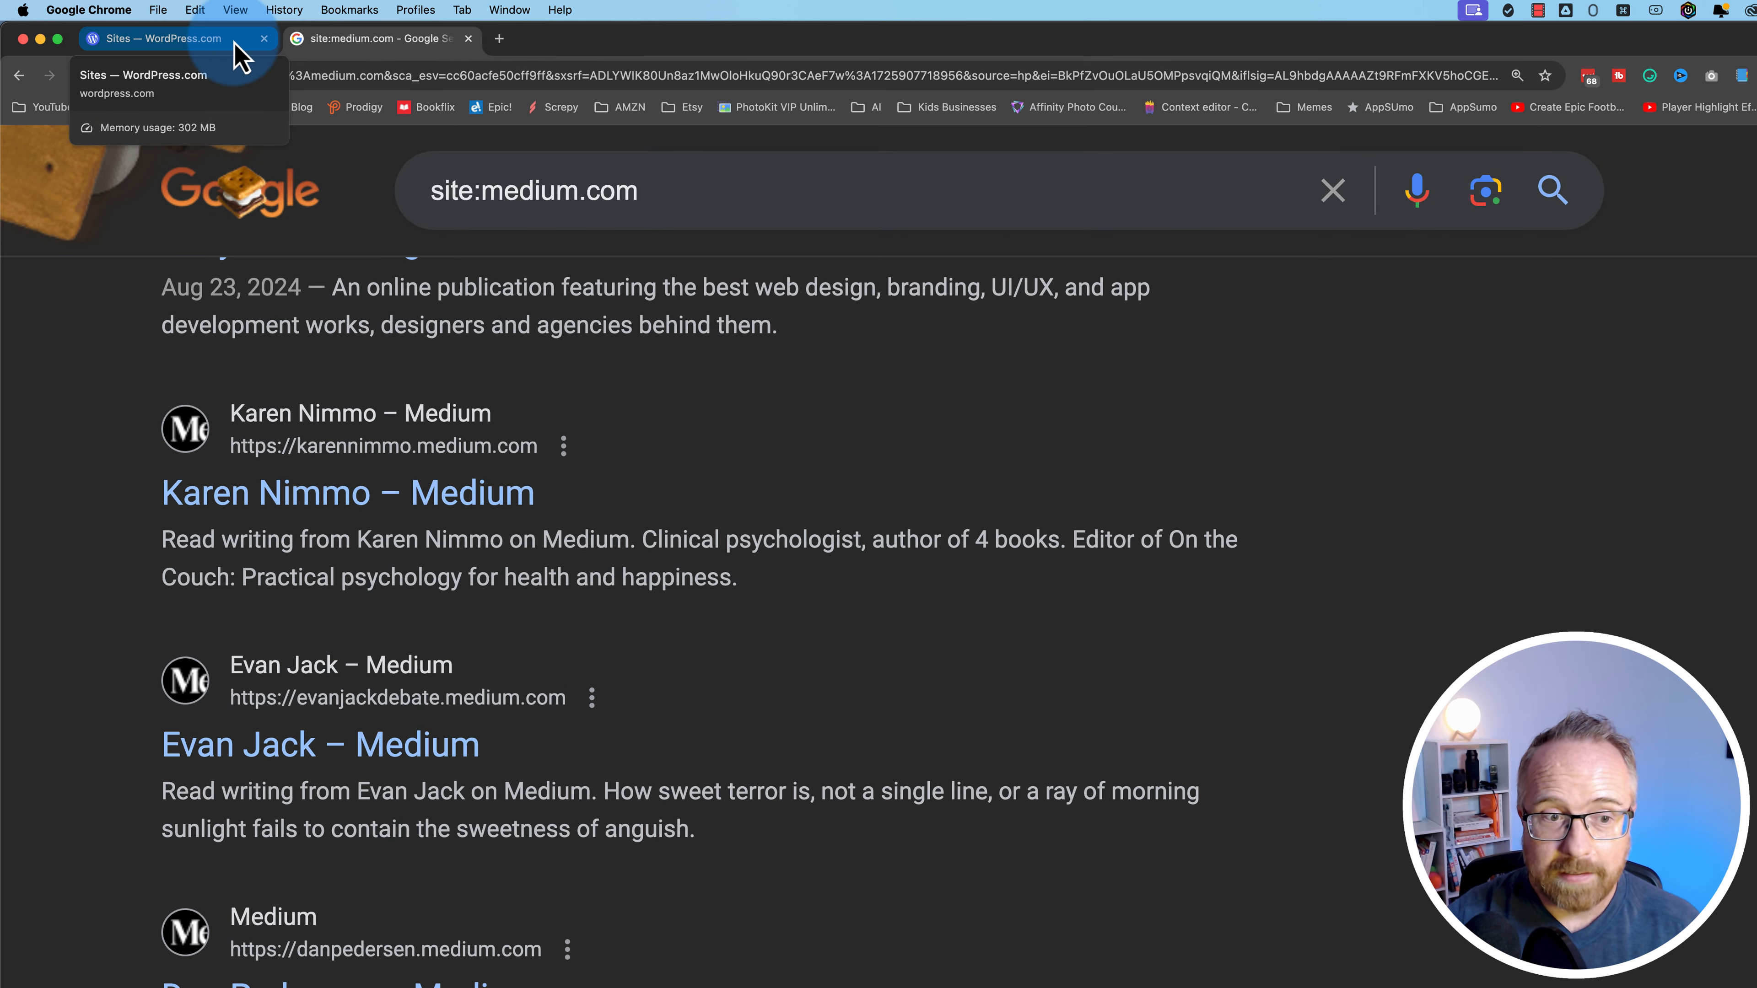
# Return to the WordPress.com site list and open the Delete Site page for My free website through its general settings
pyautogui.click(246, 46)
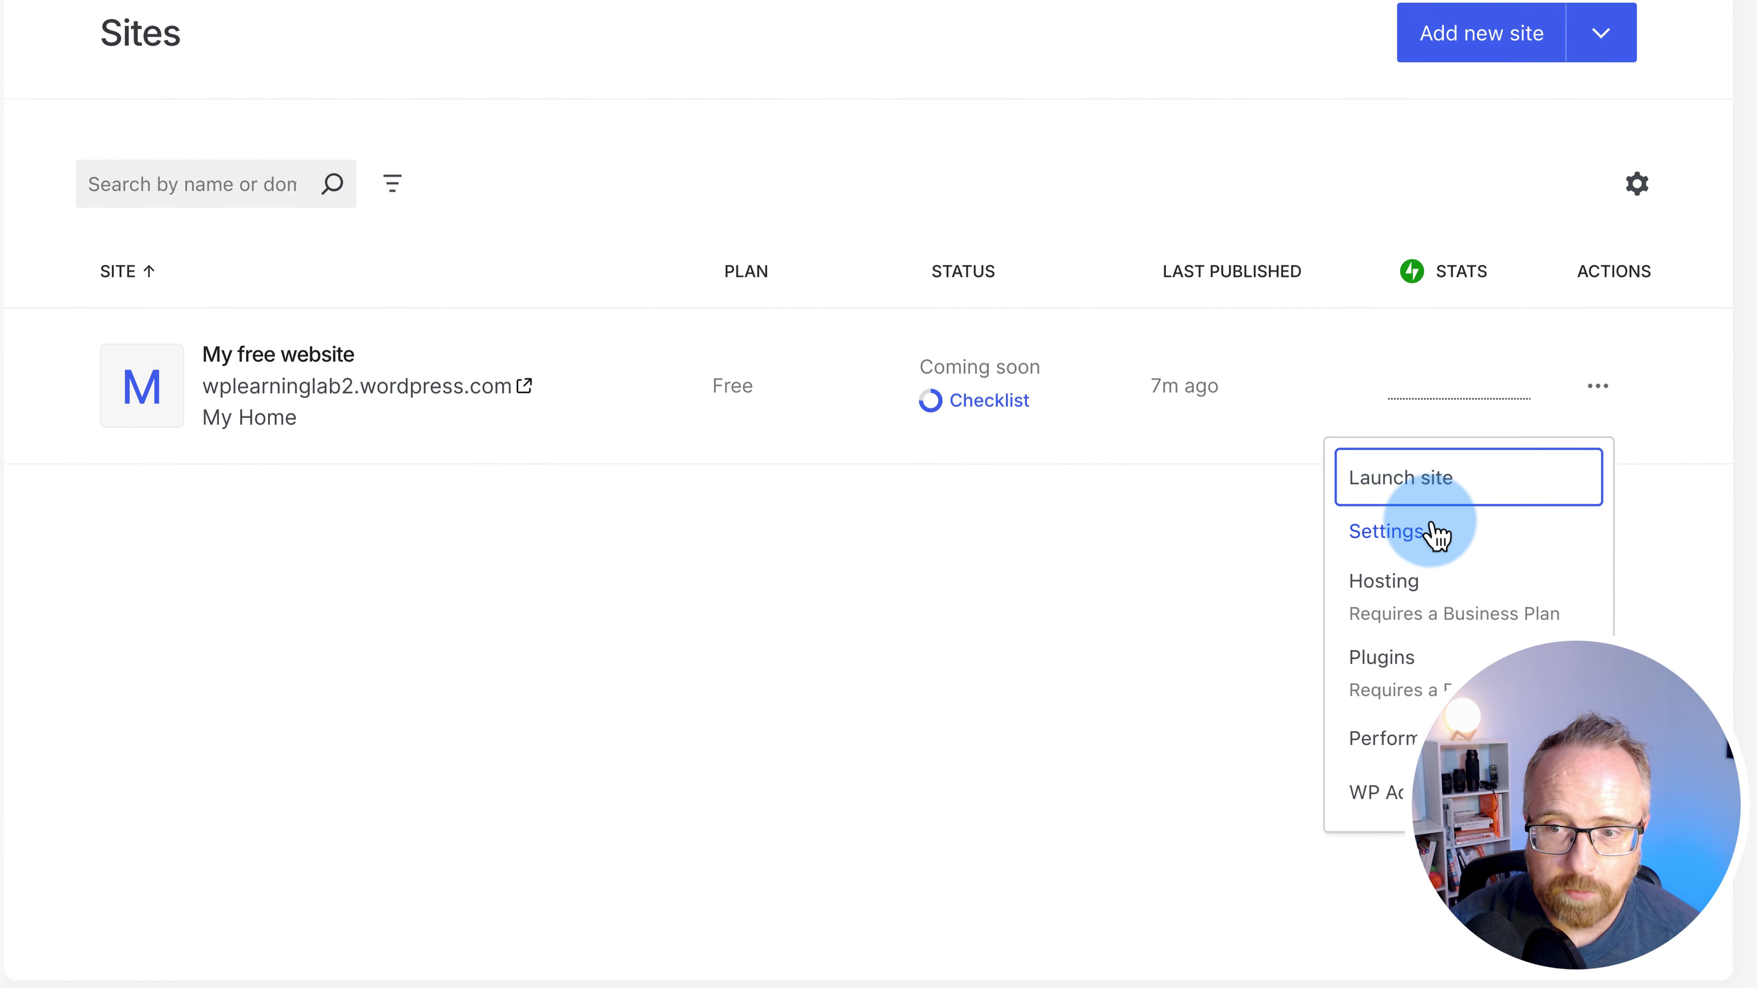
pyautogui.click(1433, 683)
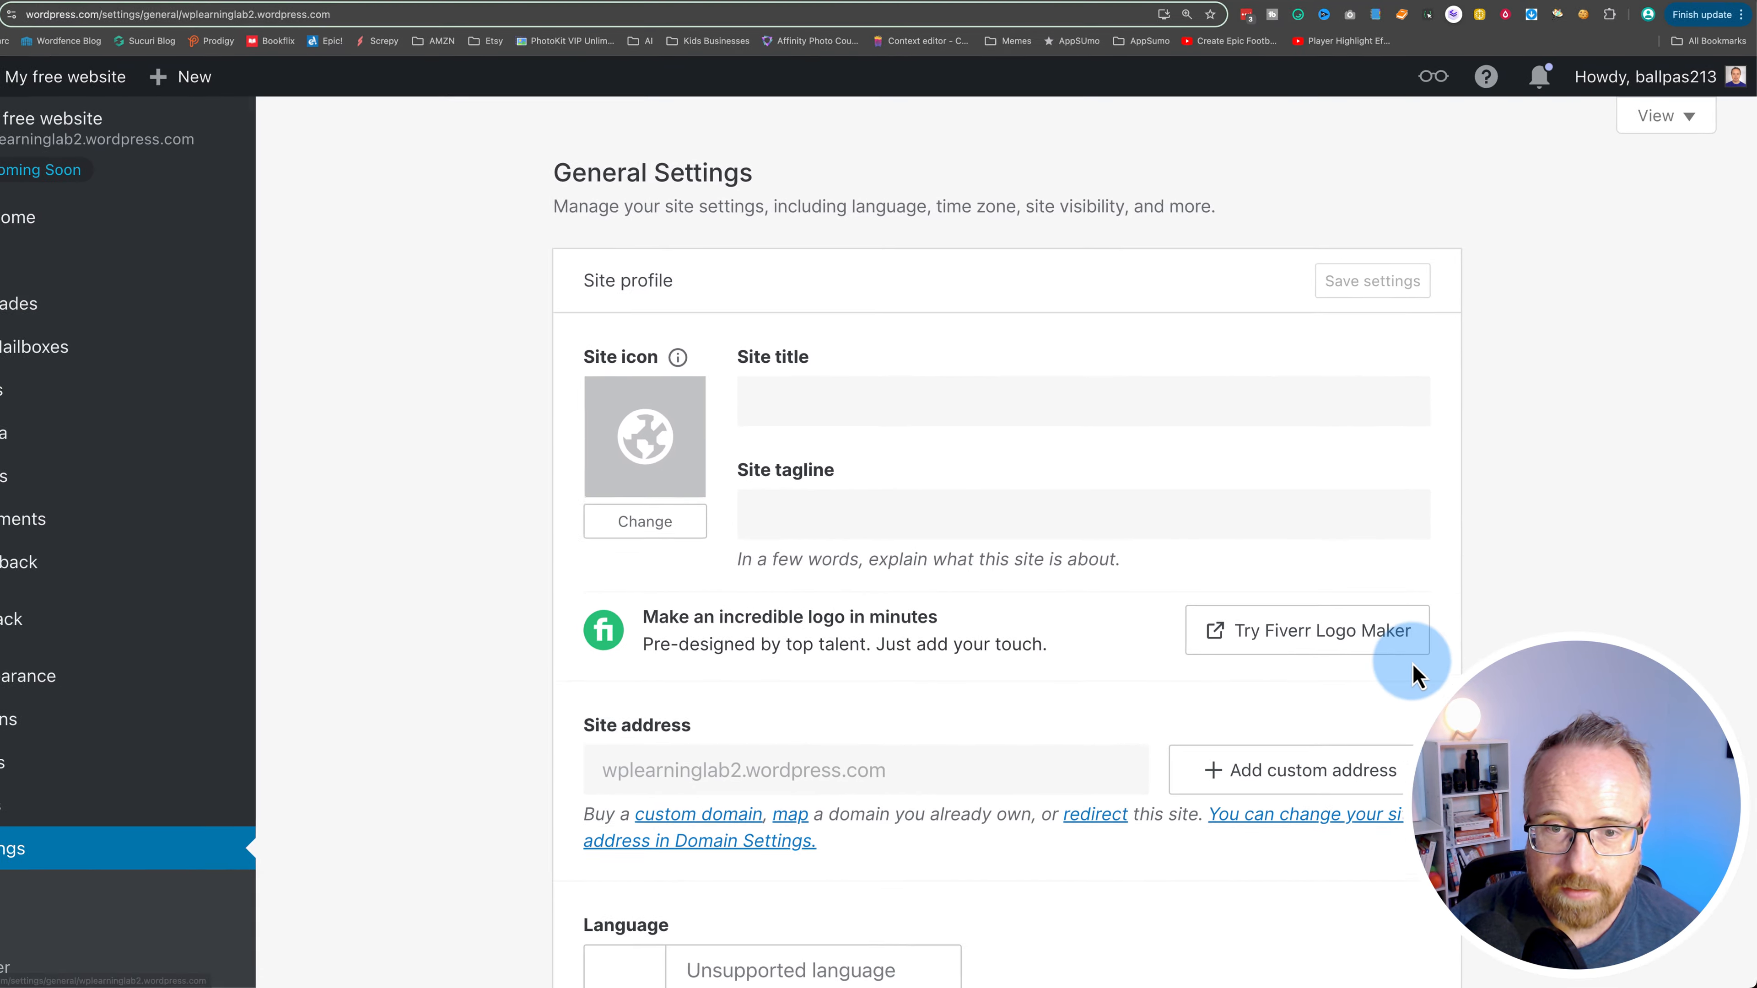
pyautogui.scroll(-15, 1376, 367)
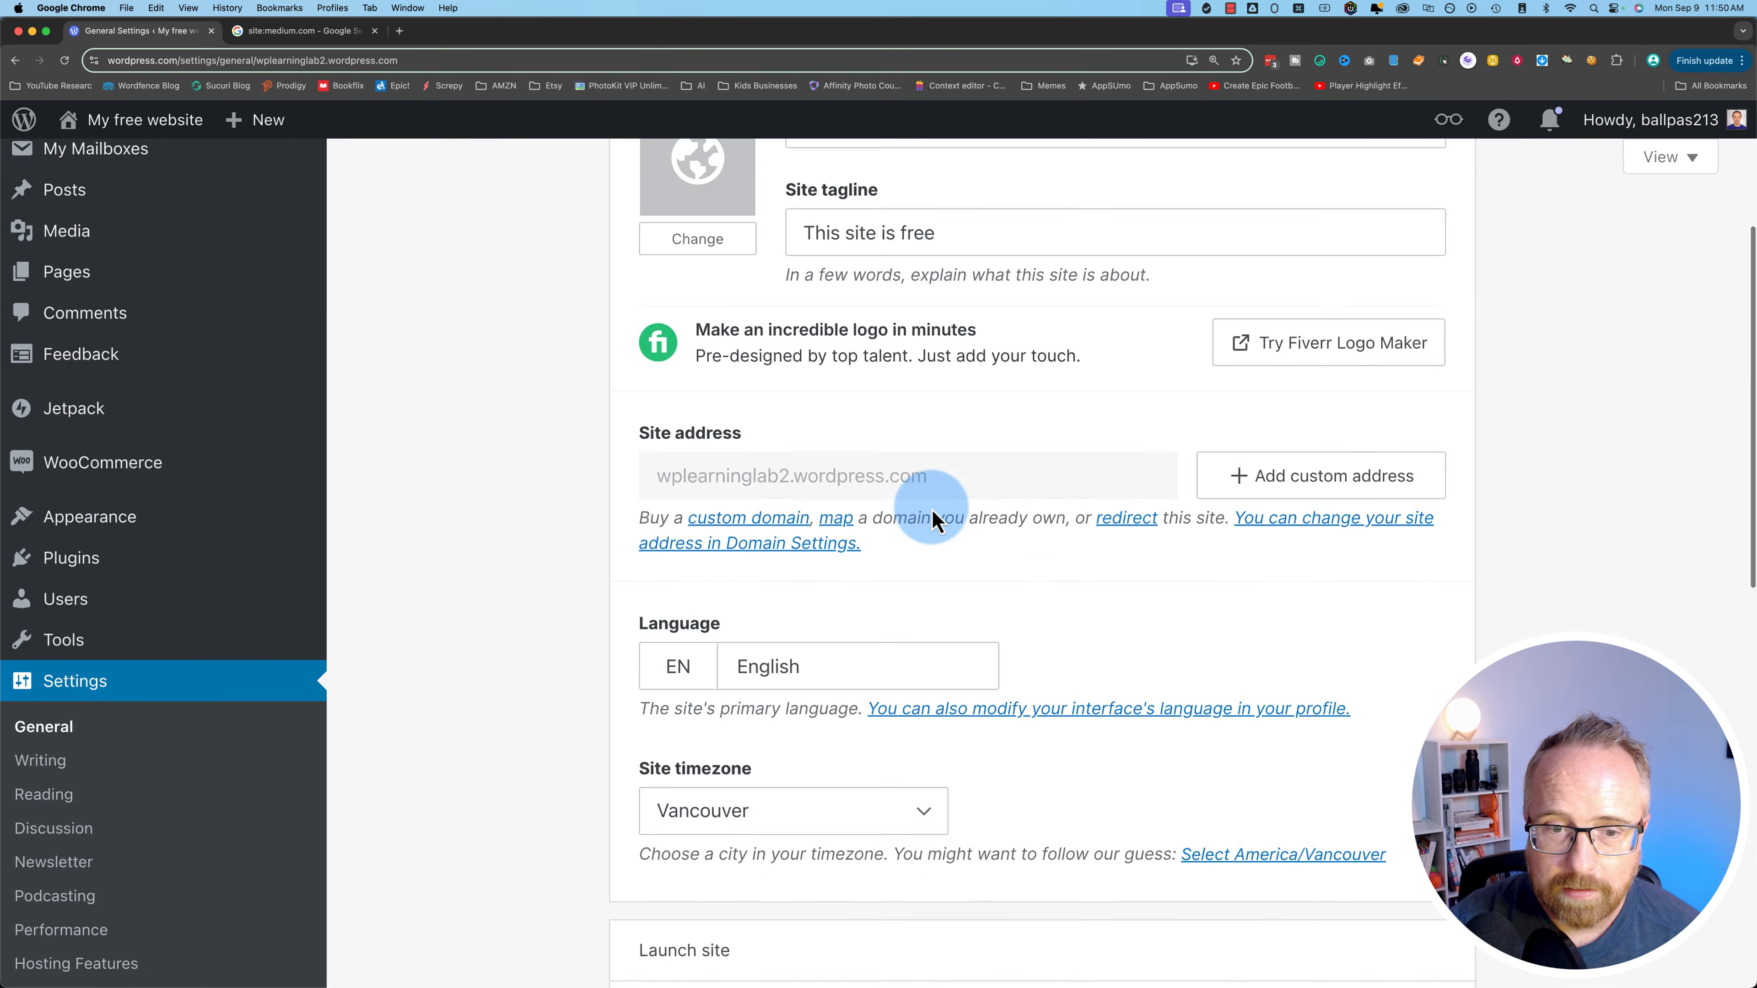
pyautogui.click(830, 869)
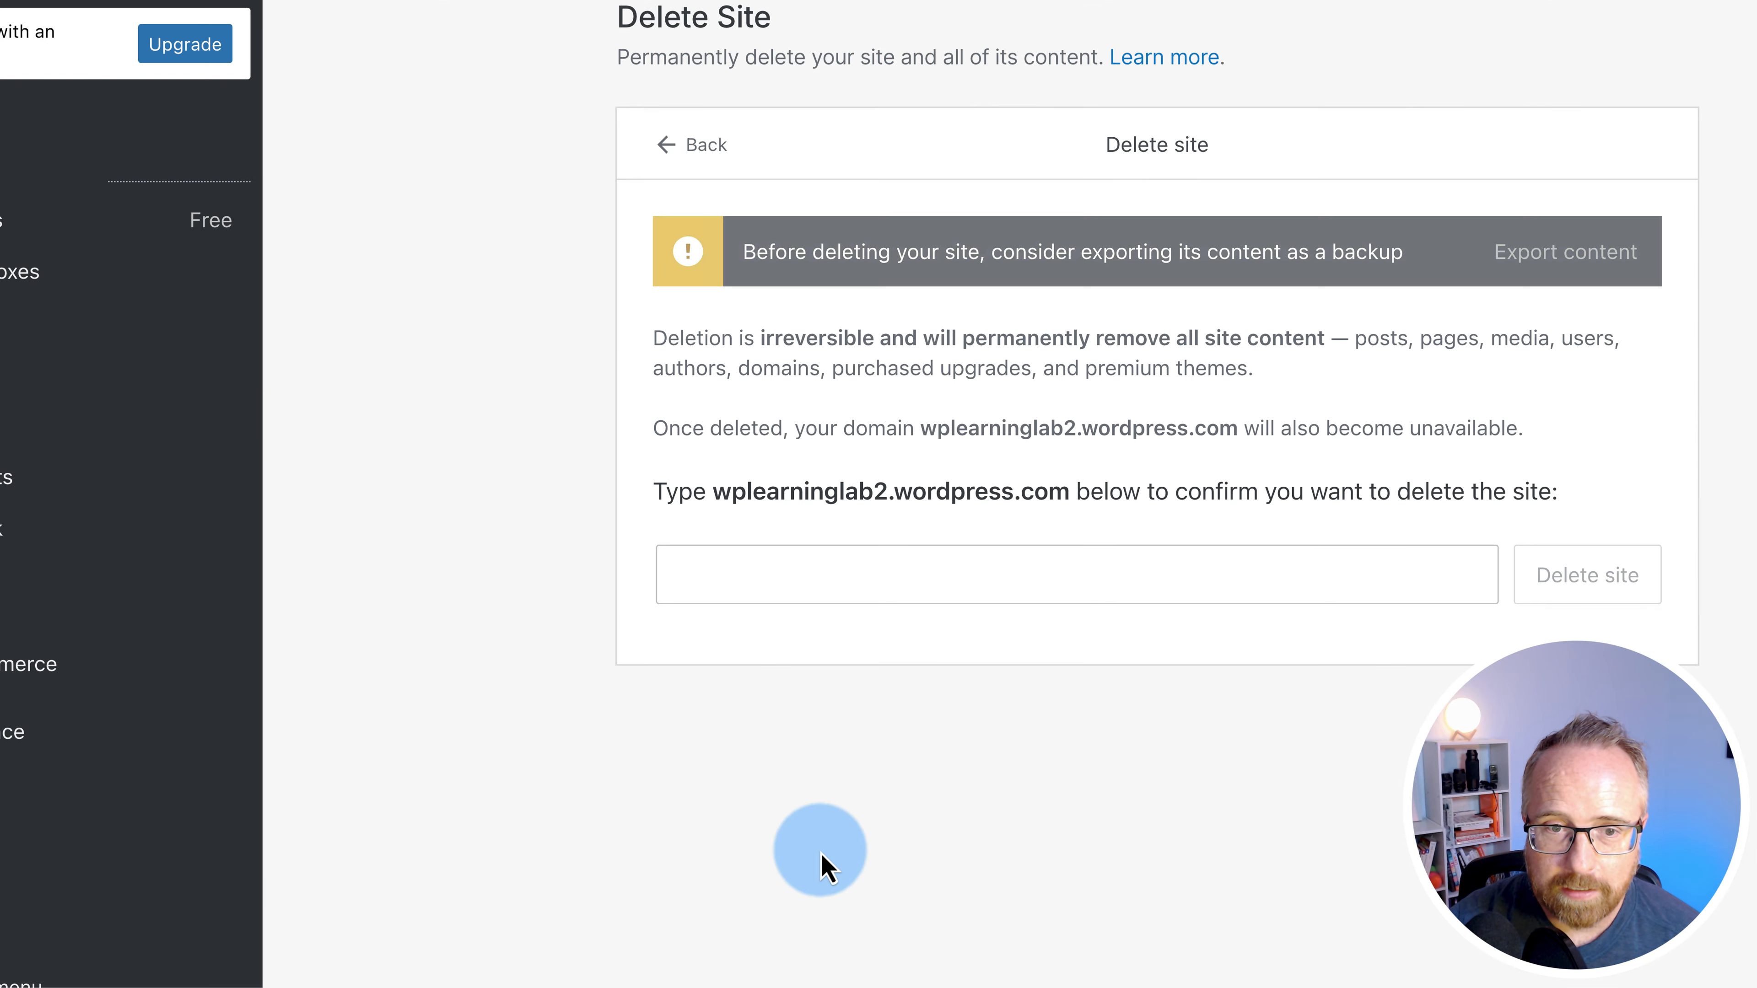
# Delete the site, entering wplearninglab2.wordpress.com as confirmation, and restore it from the site list
pyautogui.moveTo(713, 493); pyautogui.dragTo(1058, 480)
pyautogui.press('super+c')
pyautogui.click(1047, 573)
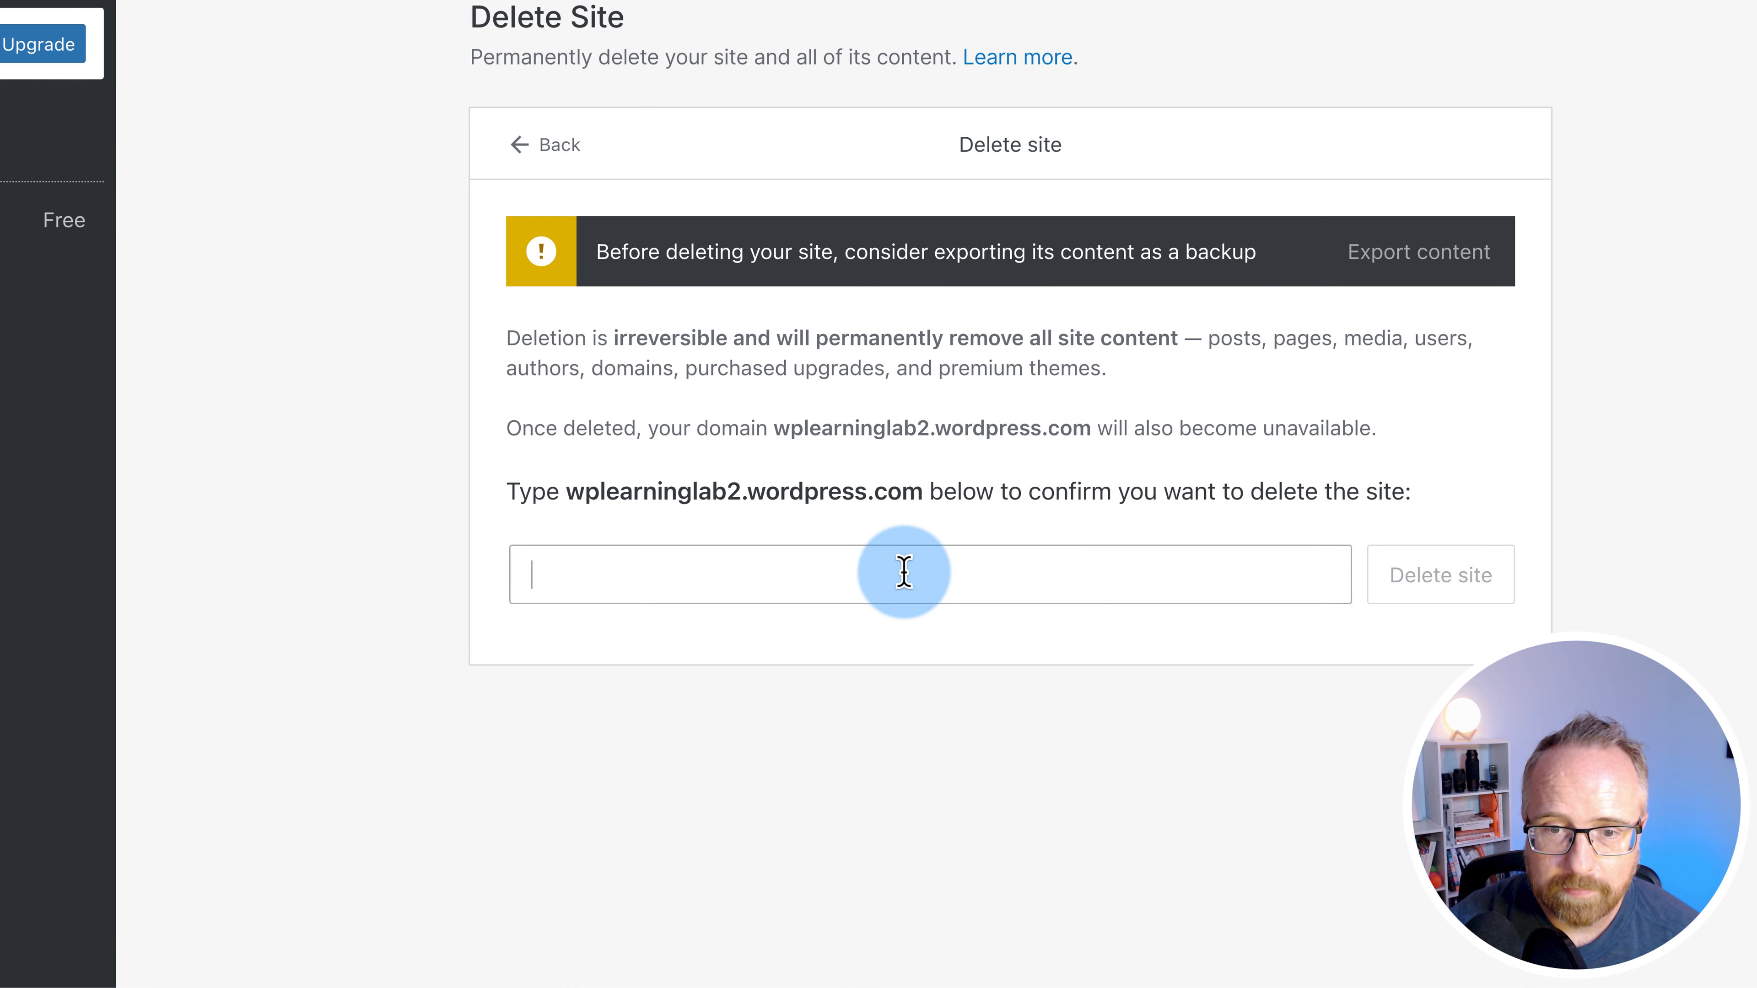
pyautogui.press('super+v')
pyautogui.click(1591, 588)
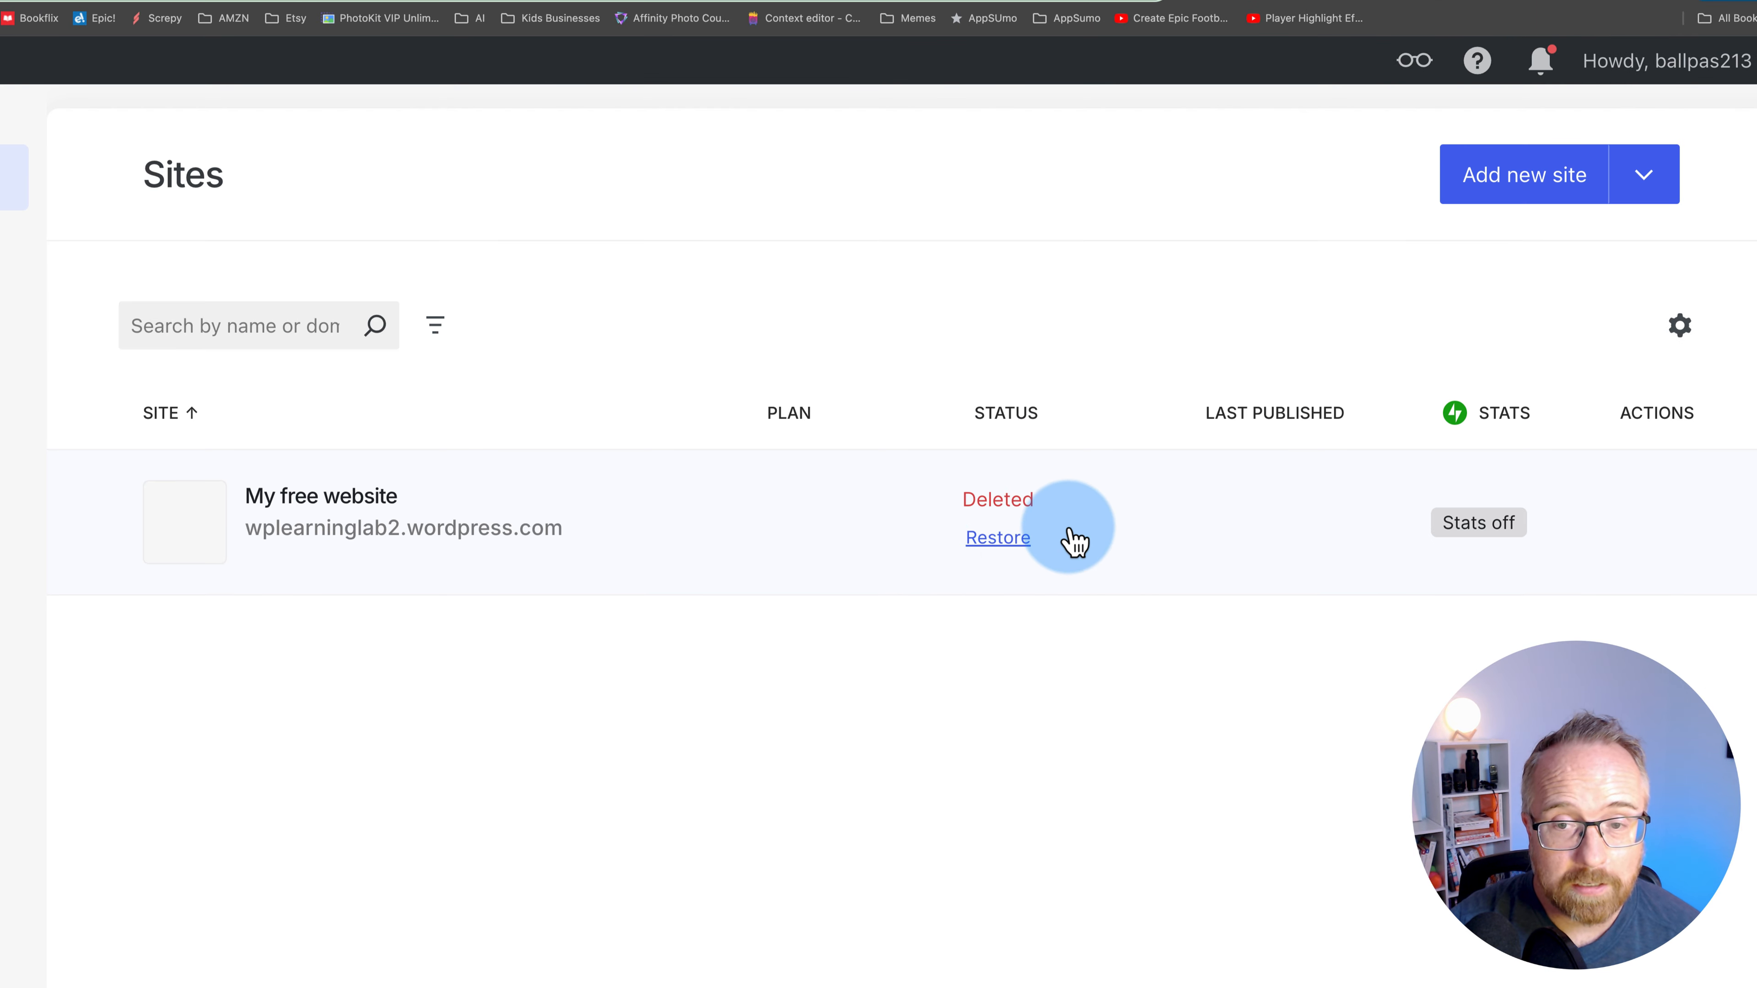
pyautogui.click(1069, 534)
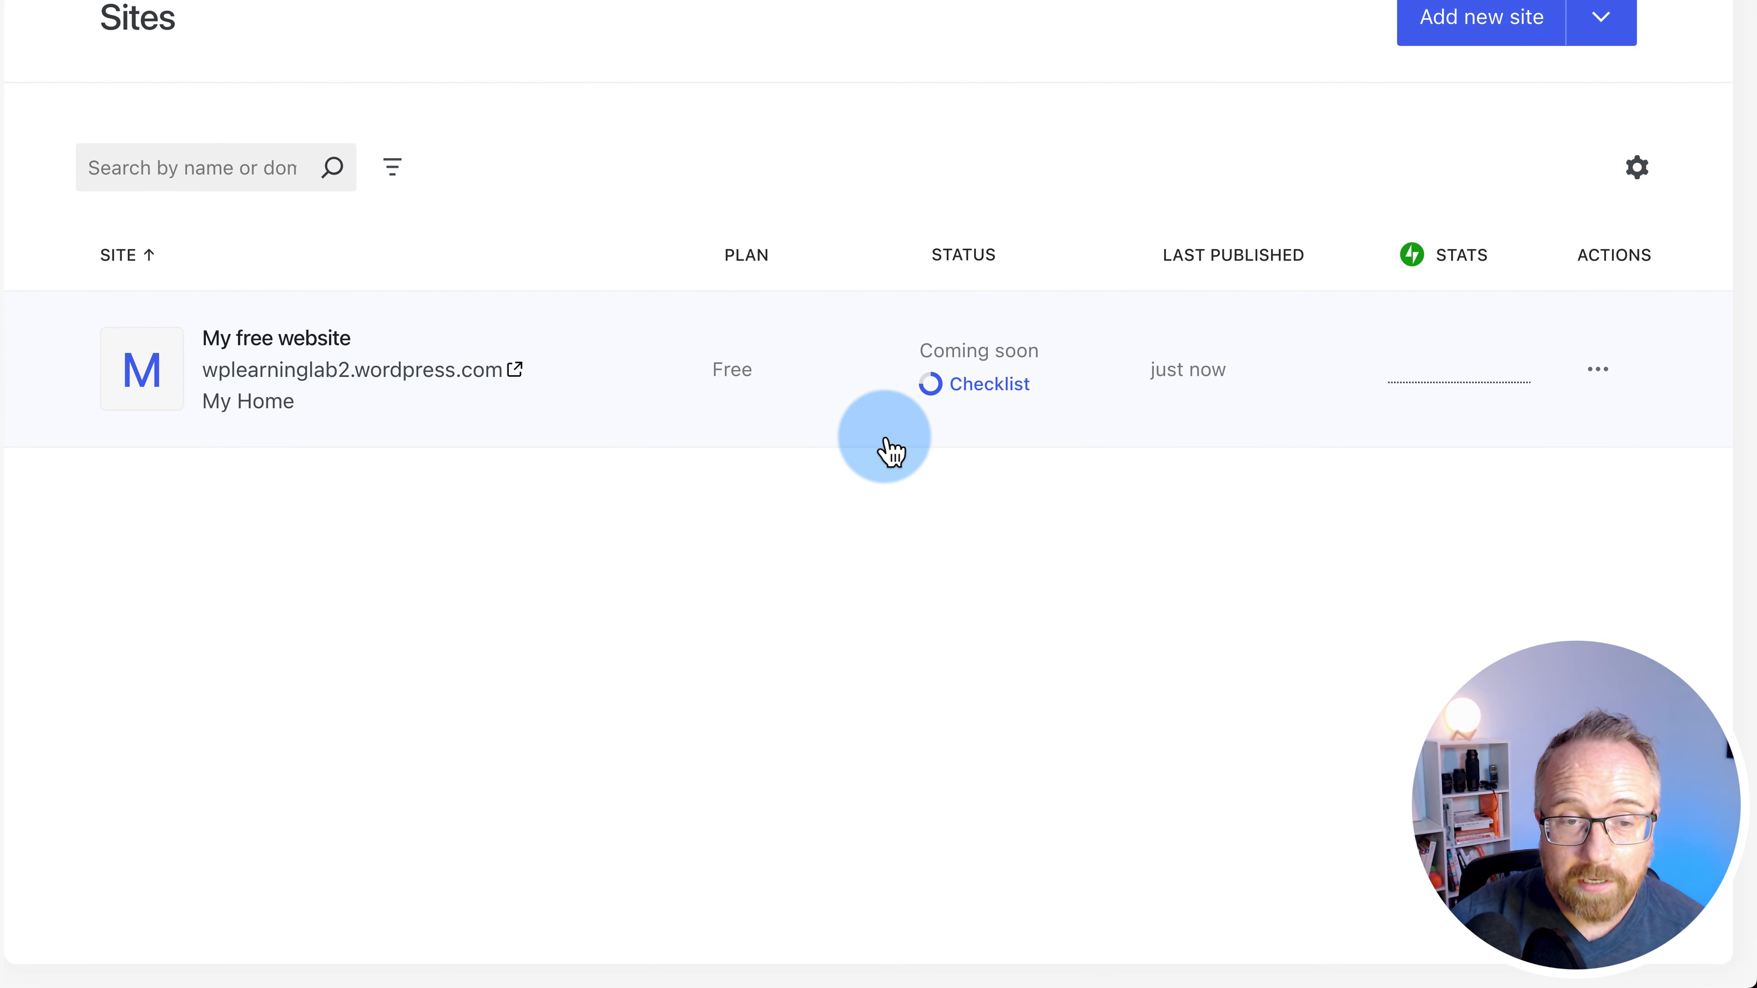
# Start adding a new site and search for domain names with the term dogwalking
pyautogui.click(1476, 21)
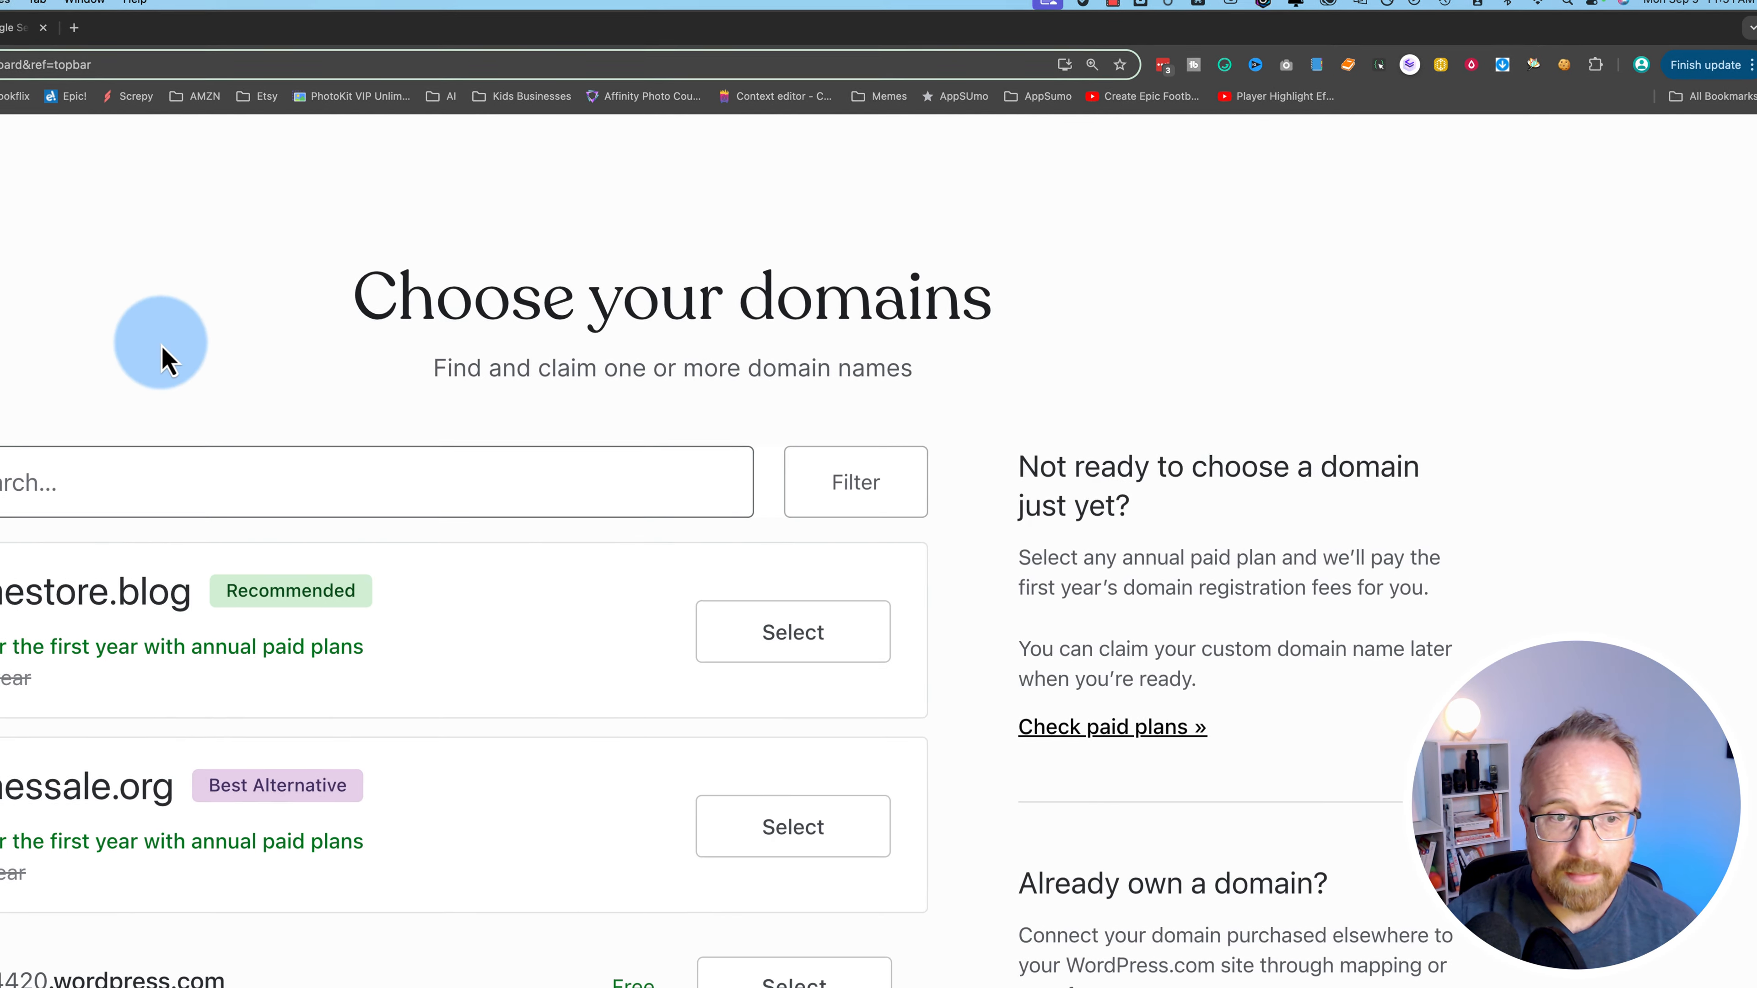
pyautogui.write('dog')
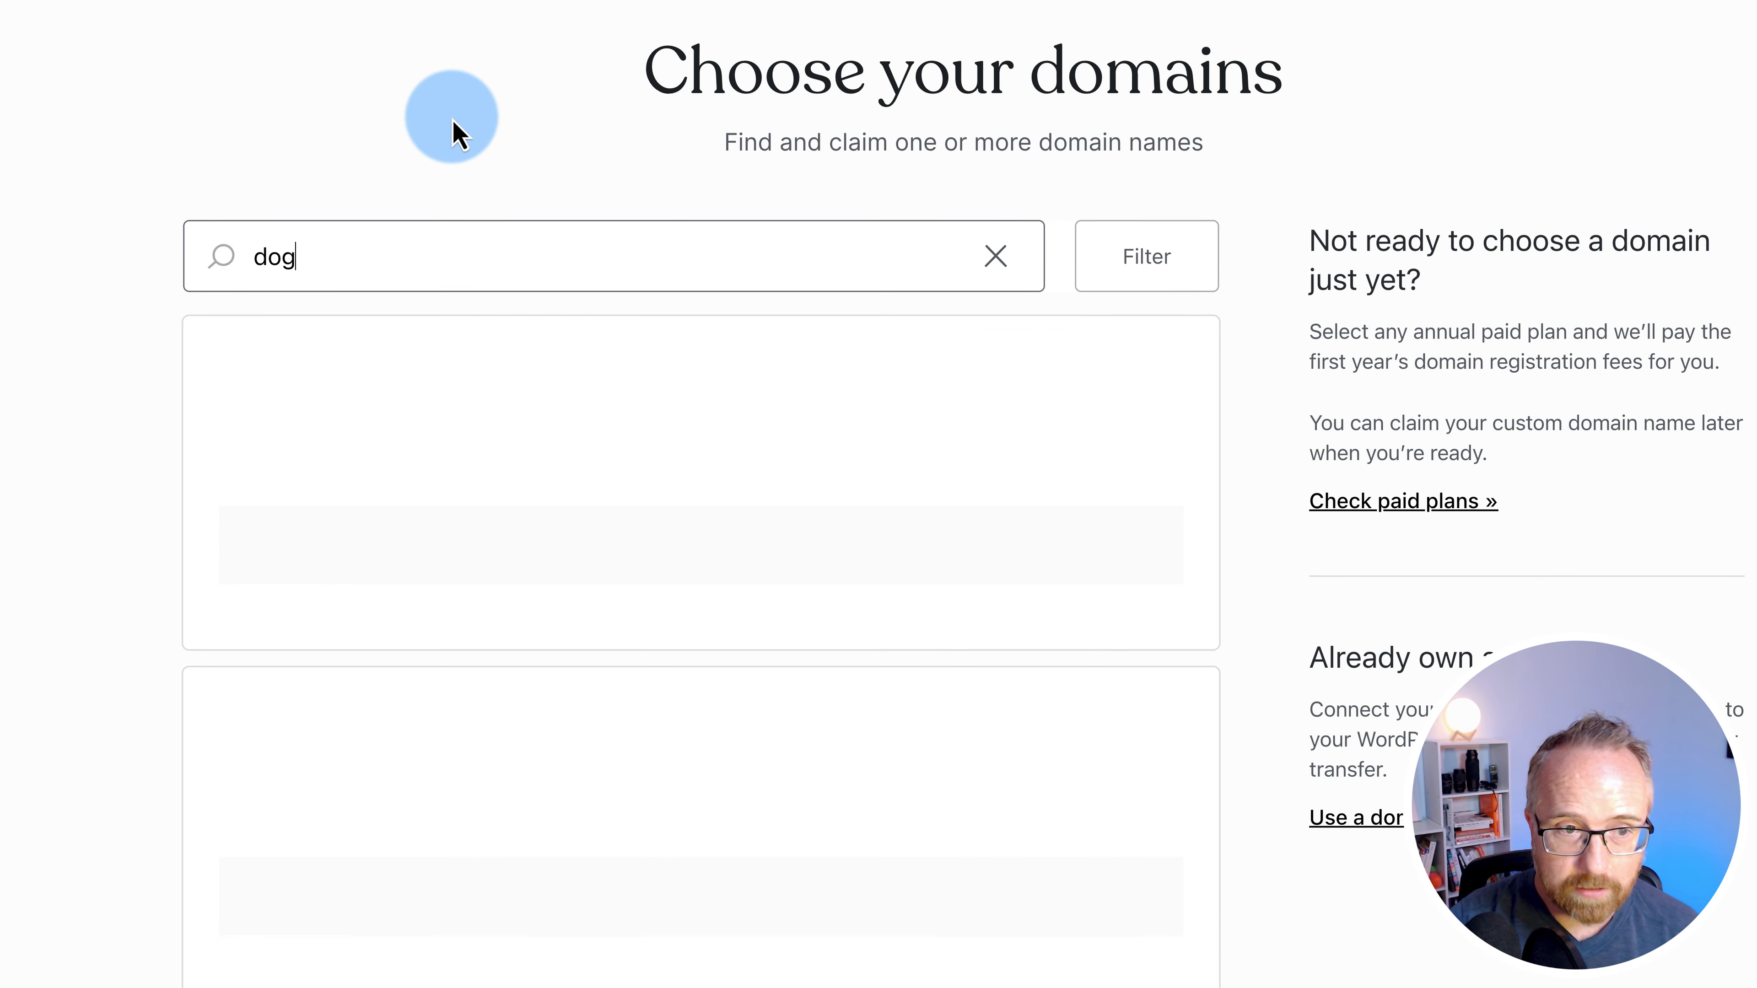
pyautogui.write('walking')
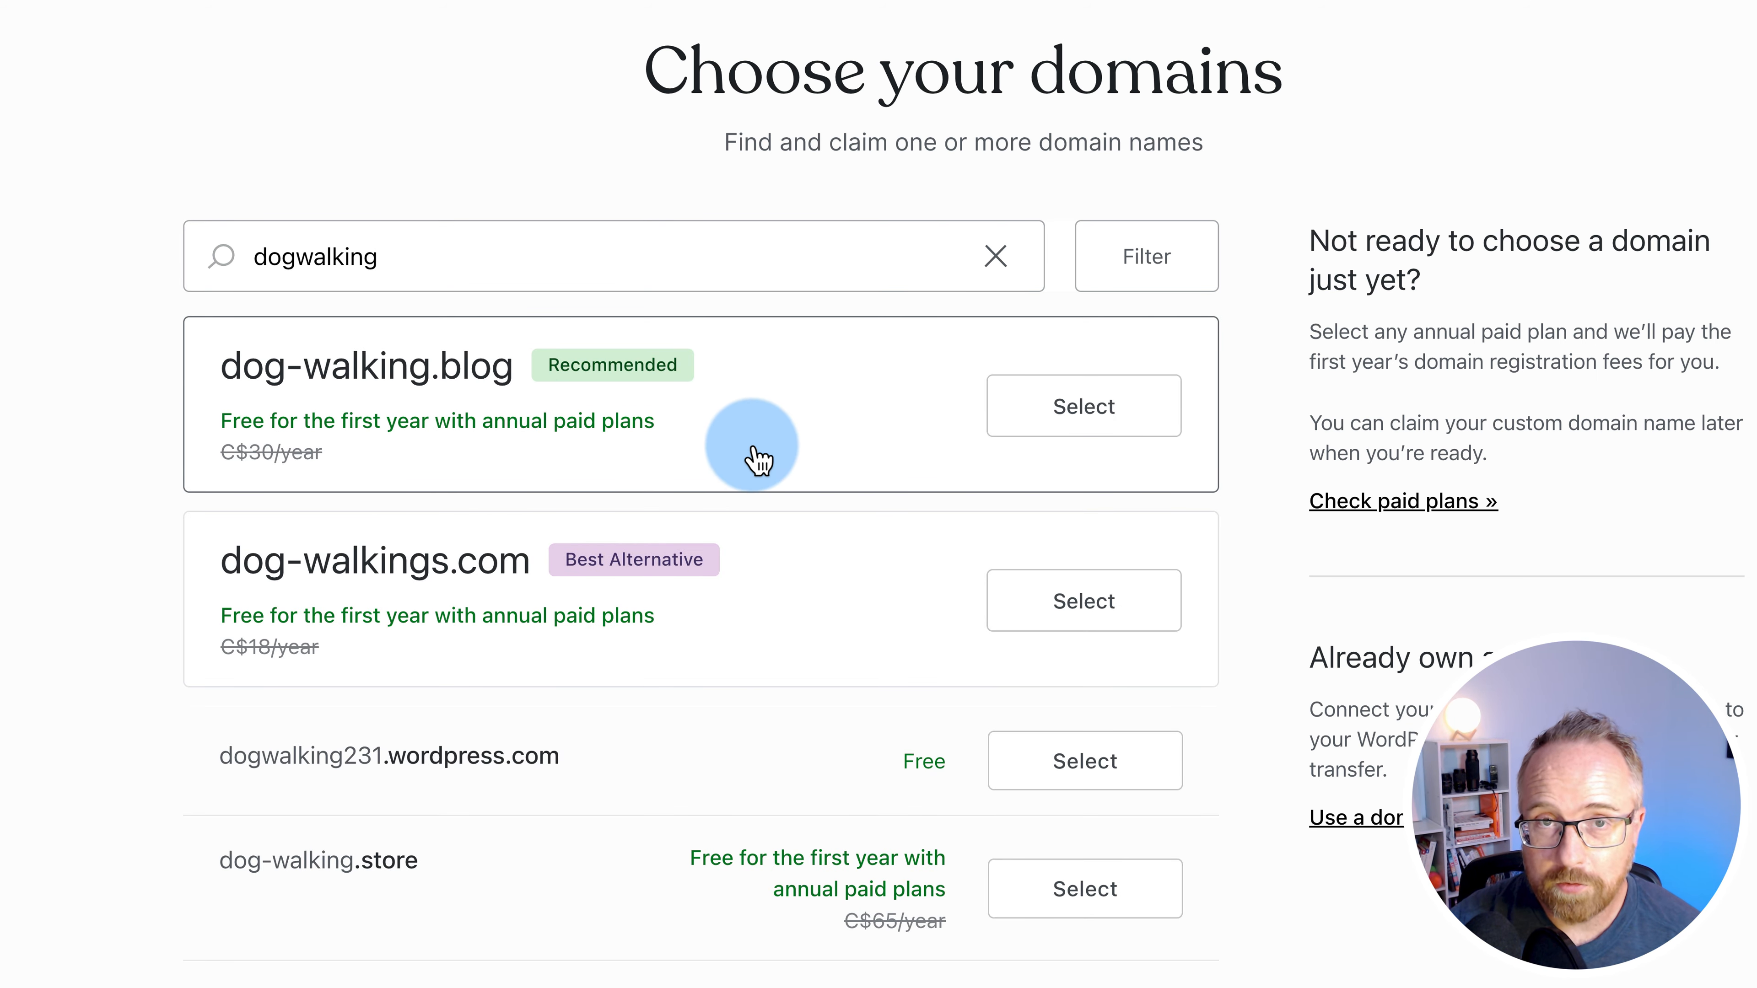
# Review the suggested domains, select the free dogwalking231.wordpress.com address and continue to the plans
pyautogui.scroll(-5, 47, 503)
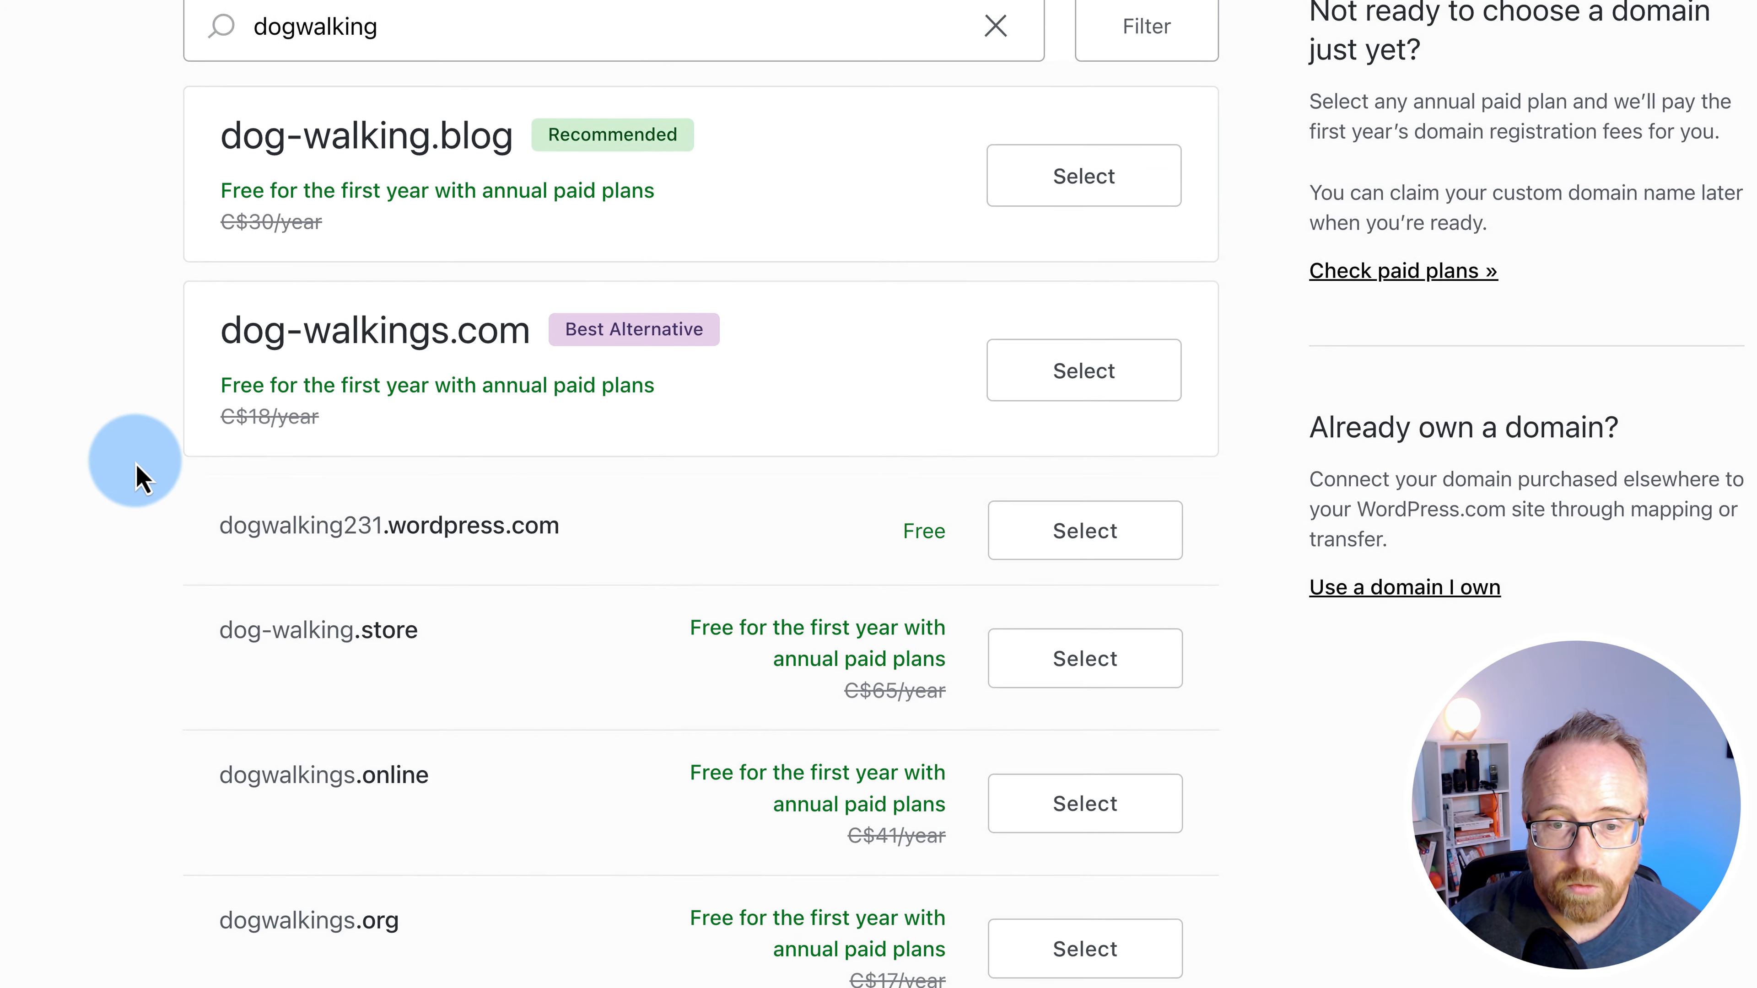
pyautogui.scroll(-4, 138, 476)
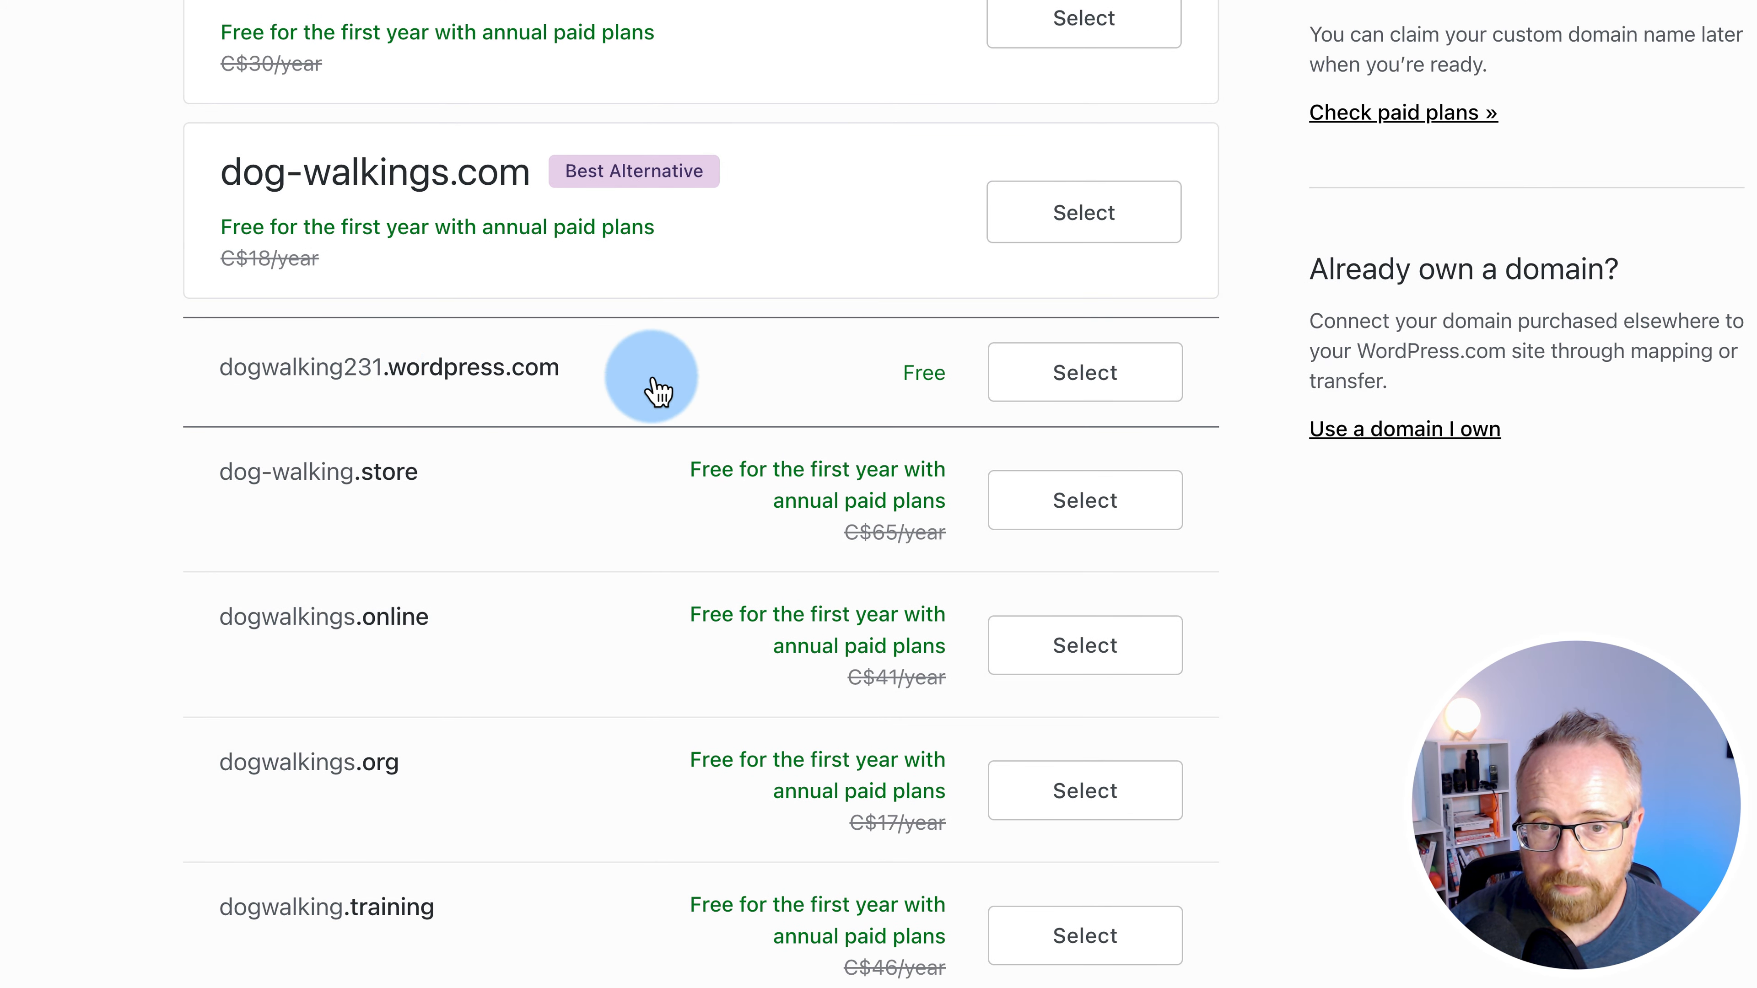
pyautogui.scroll(-15, 502, 498)
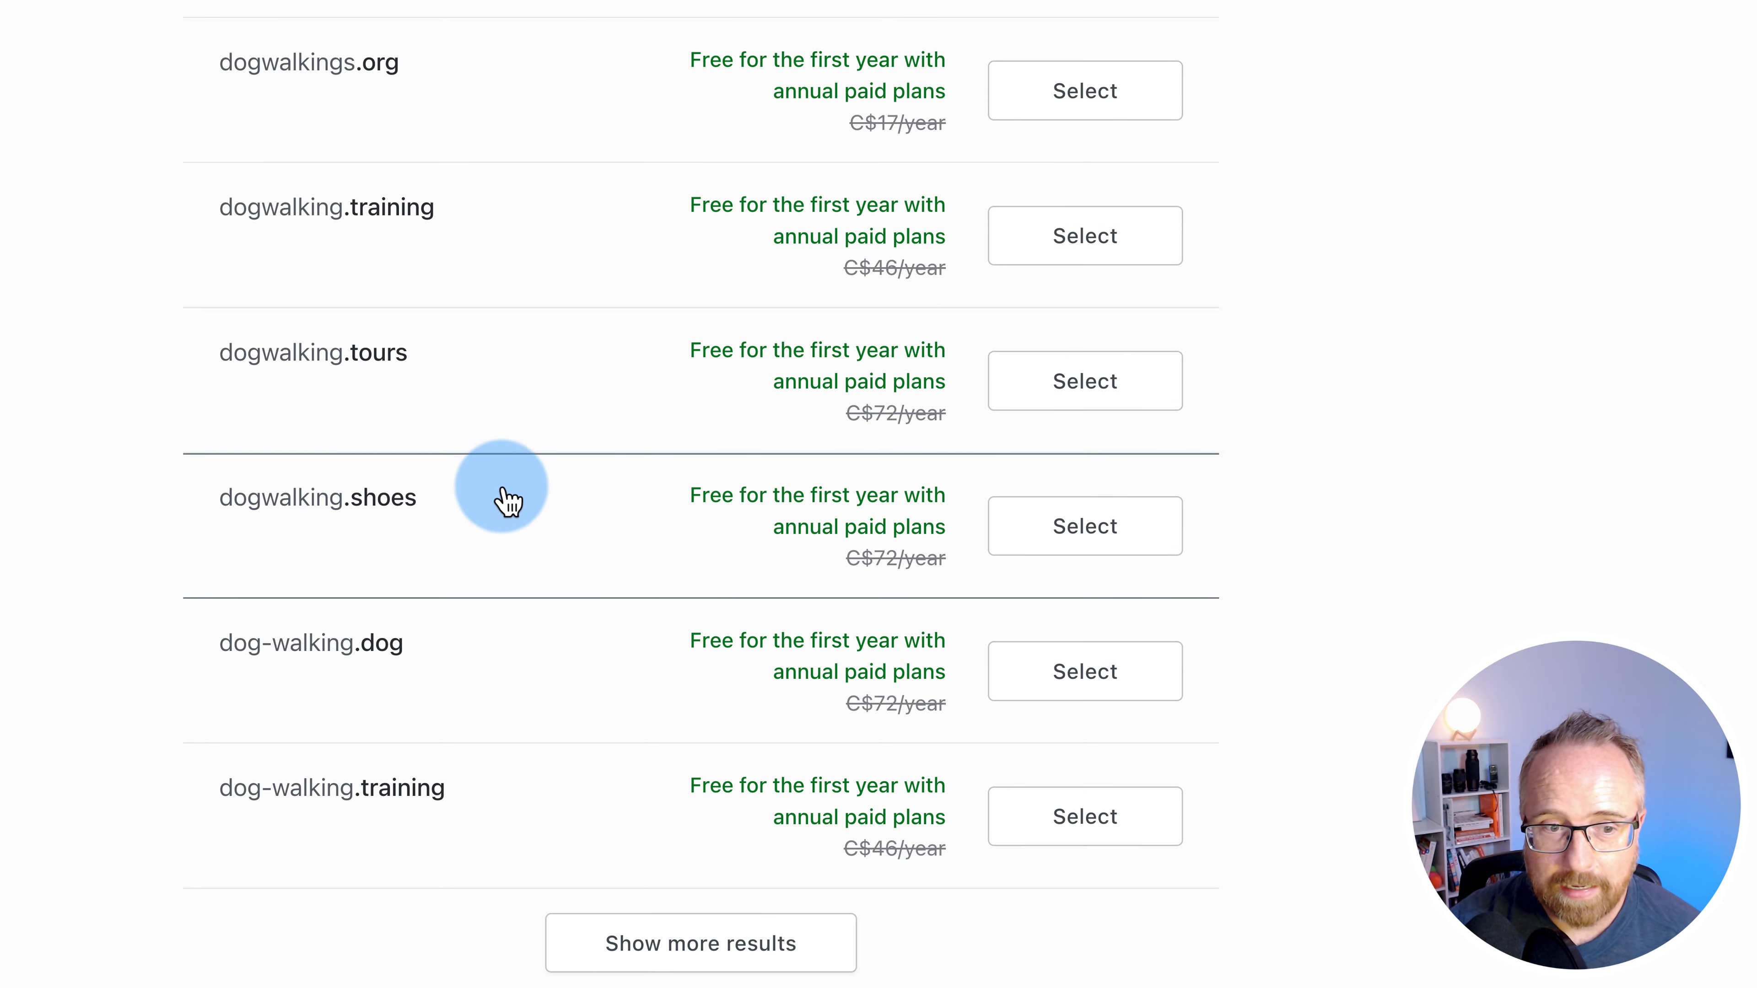
pyautogui.scroll(10, 502, 499)
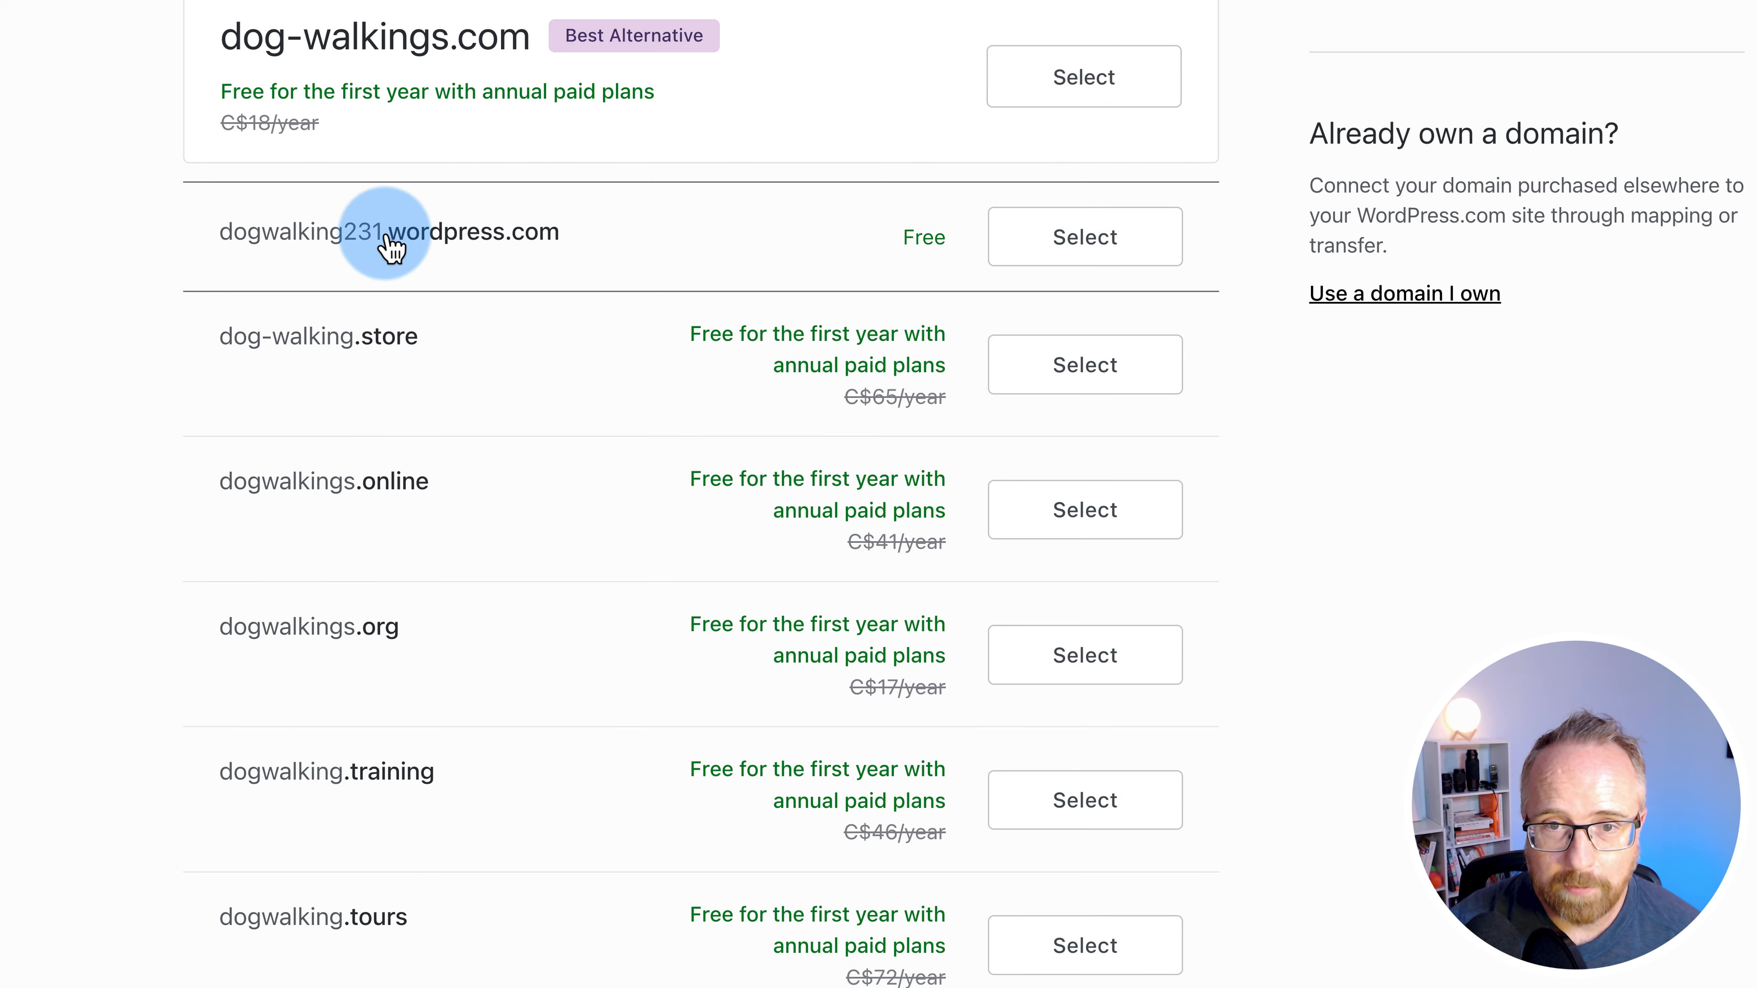
pyautogui.click(1102, 256)
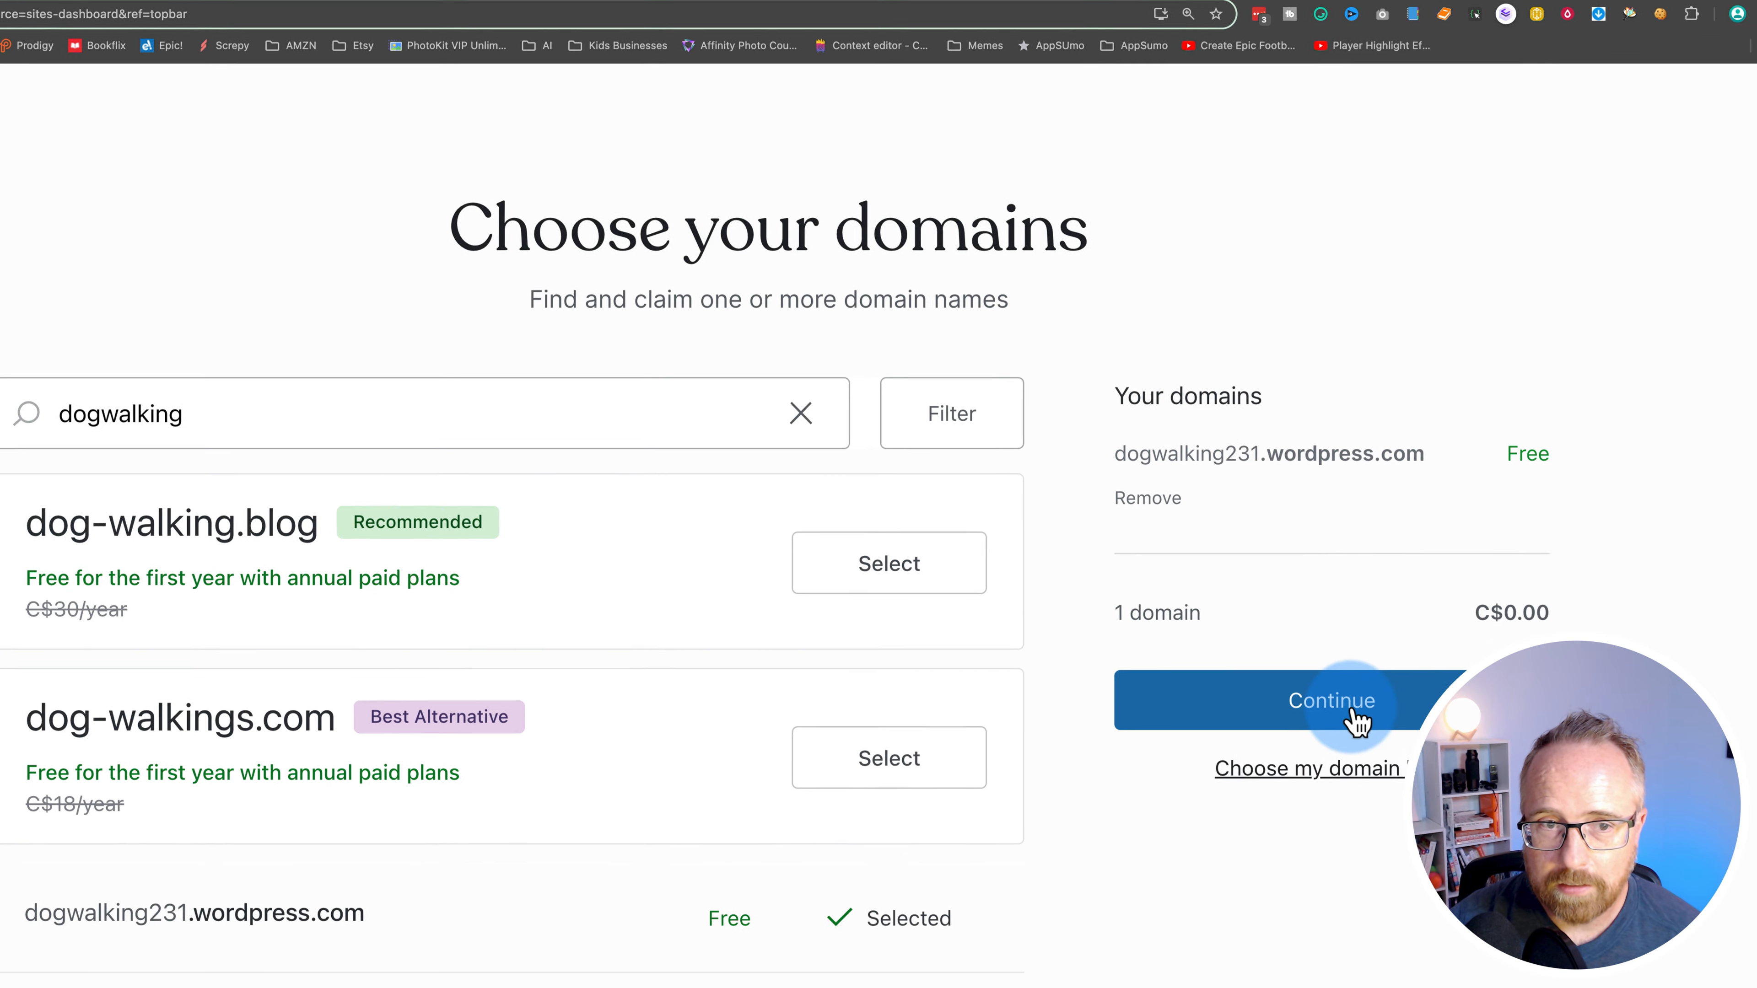
pyautogui.click(1390, 781)
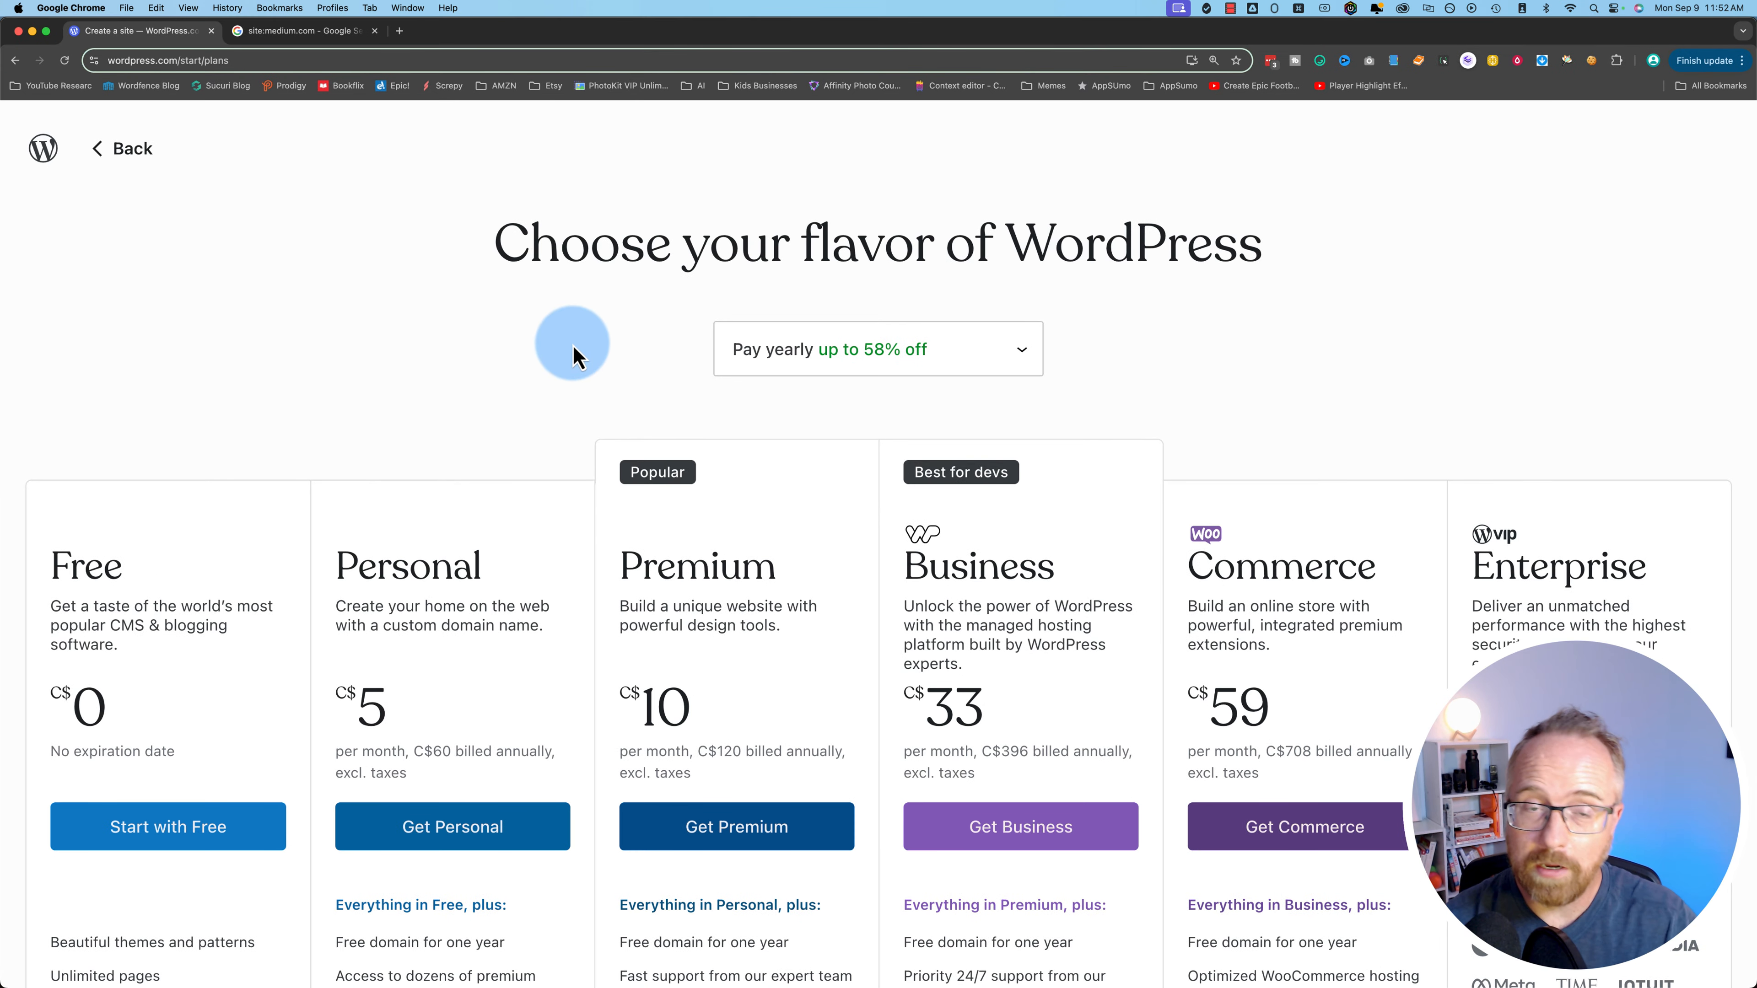
# Choose the Free plan and submit Write & Publish and Sell online as the website goals
pyautogui.scroll(-3, 562, 383)
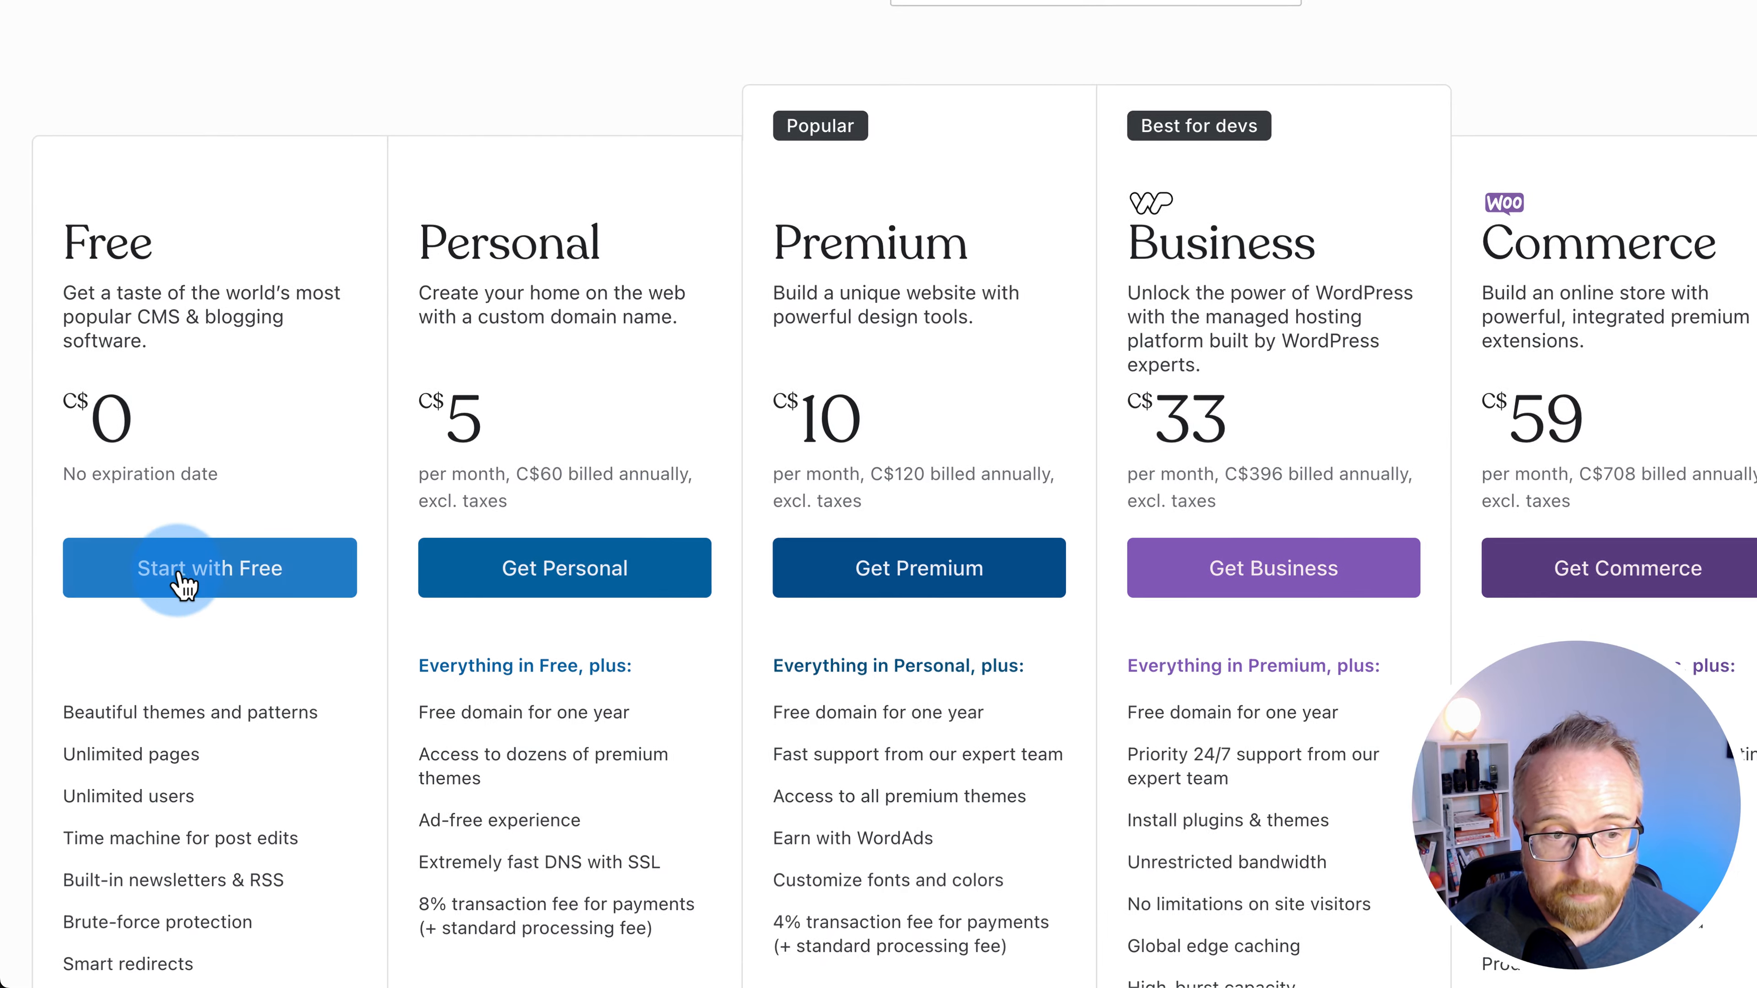
pyautogui.click(173, 651)
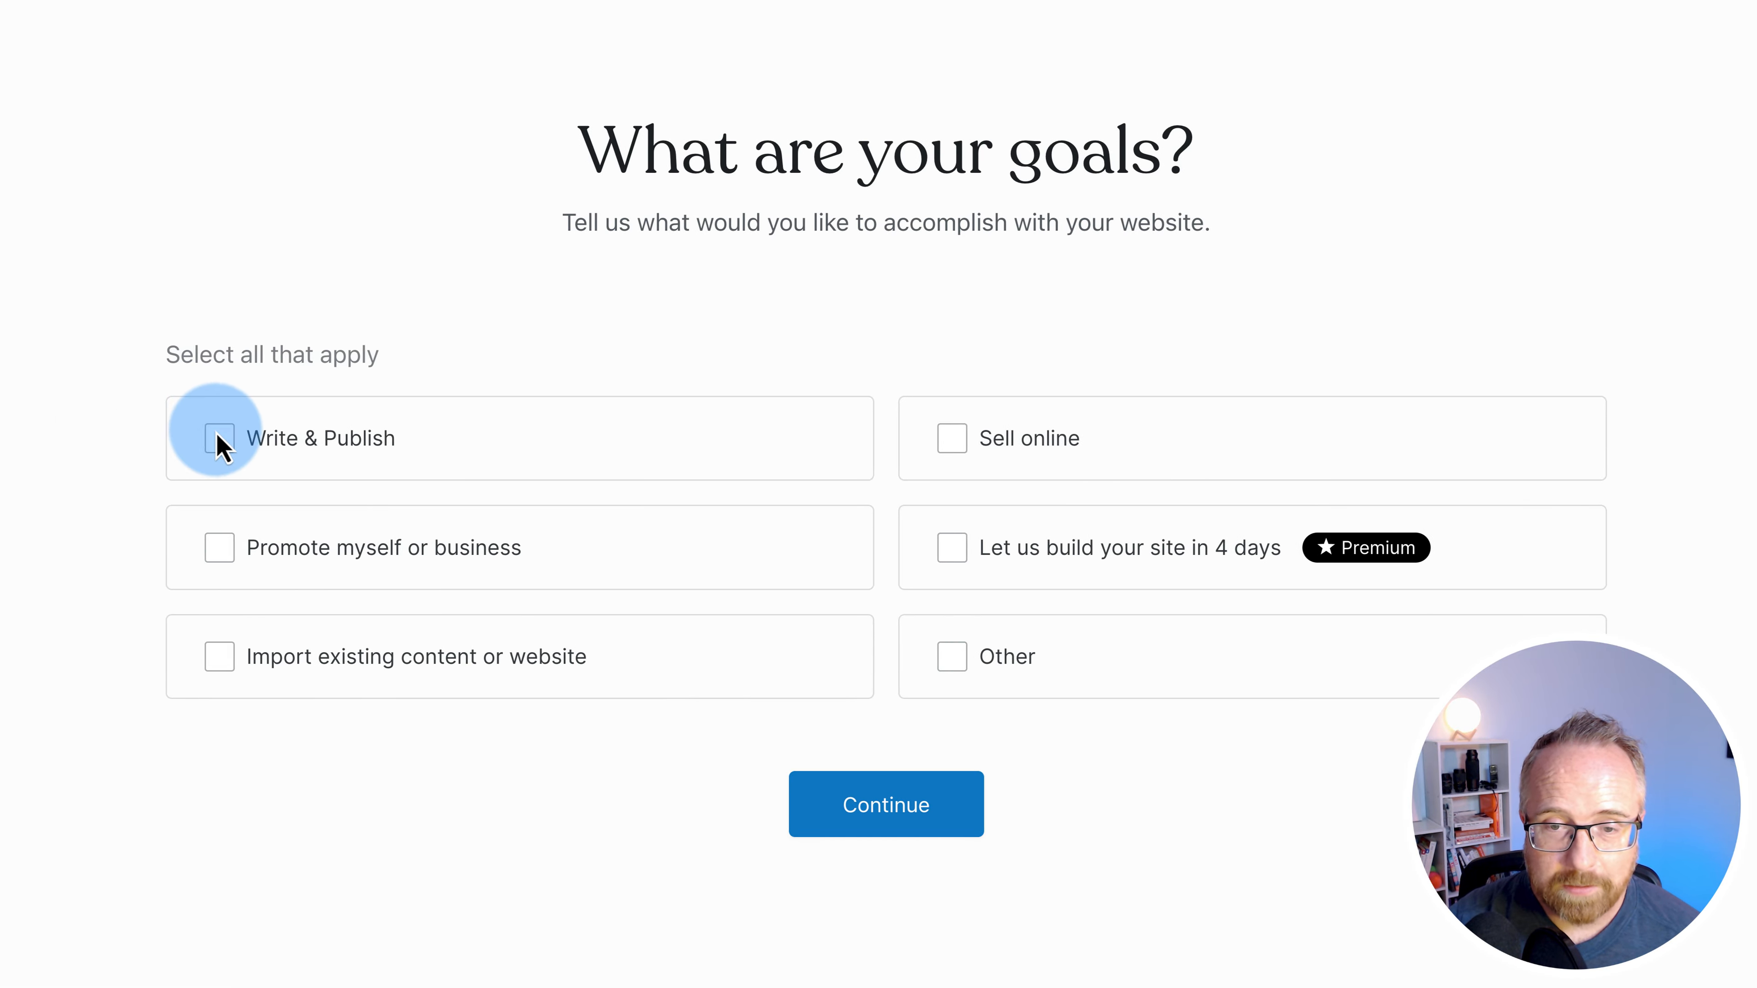
pyautogui.click(505, 471)
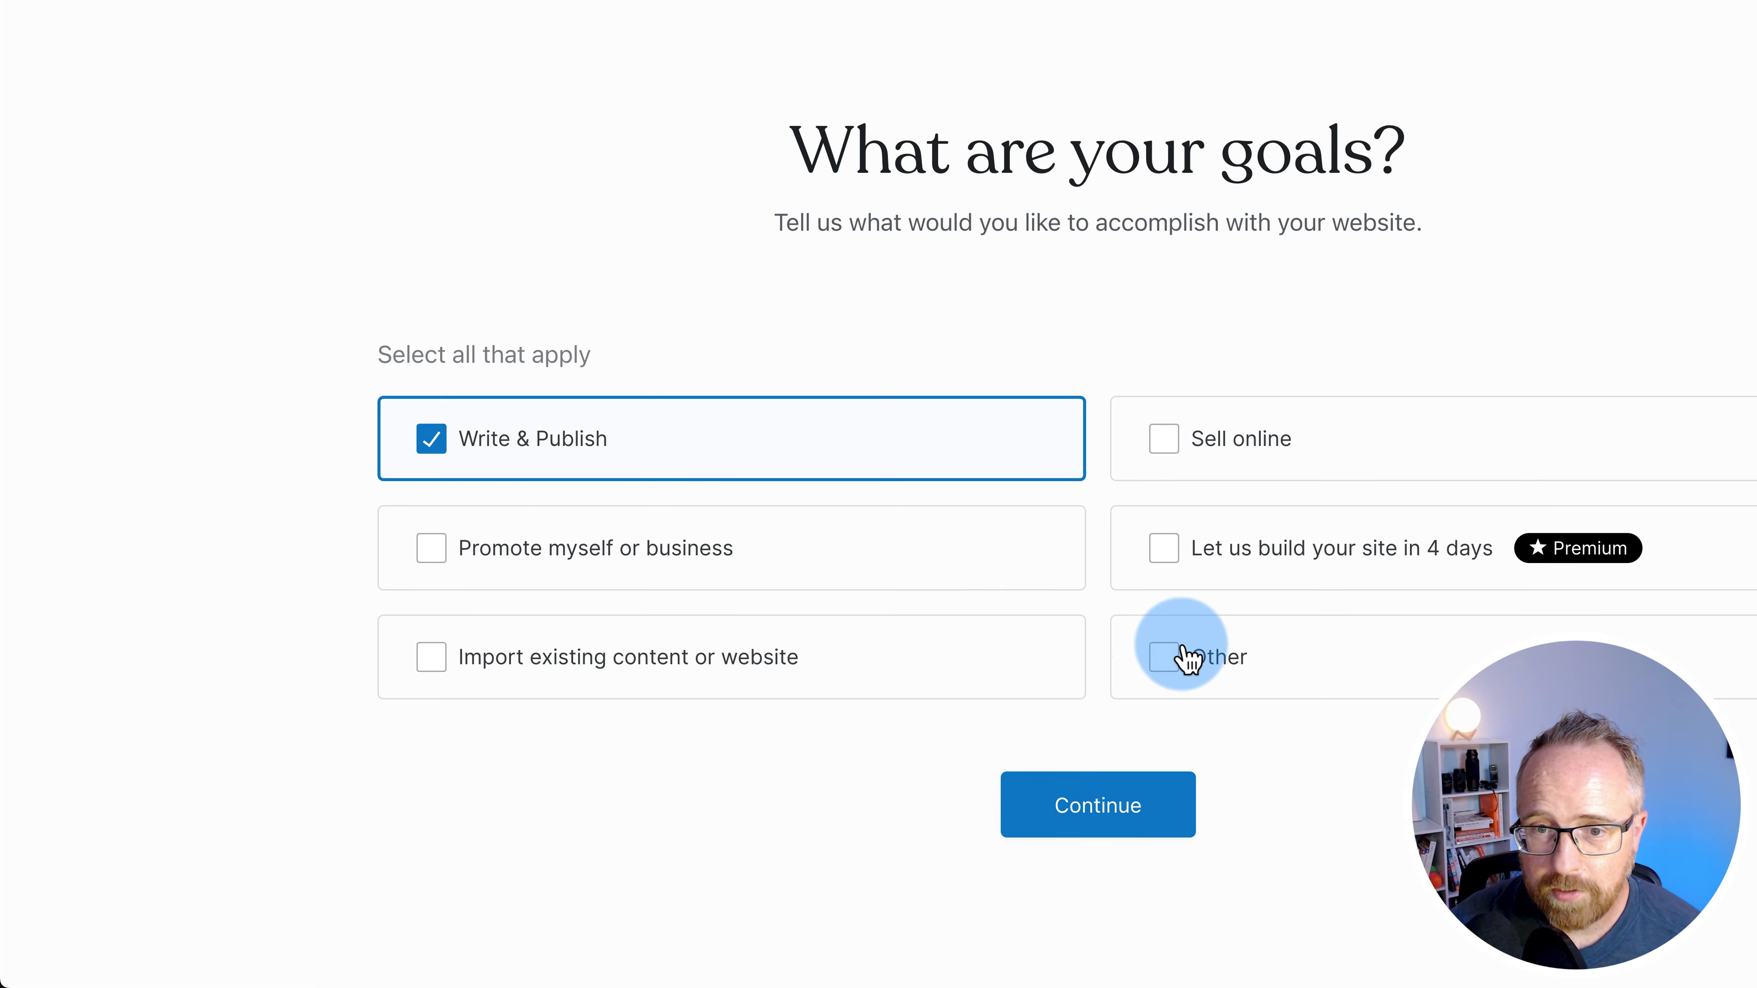
pyautogui.click(1243, 456)
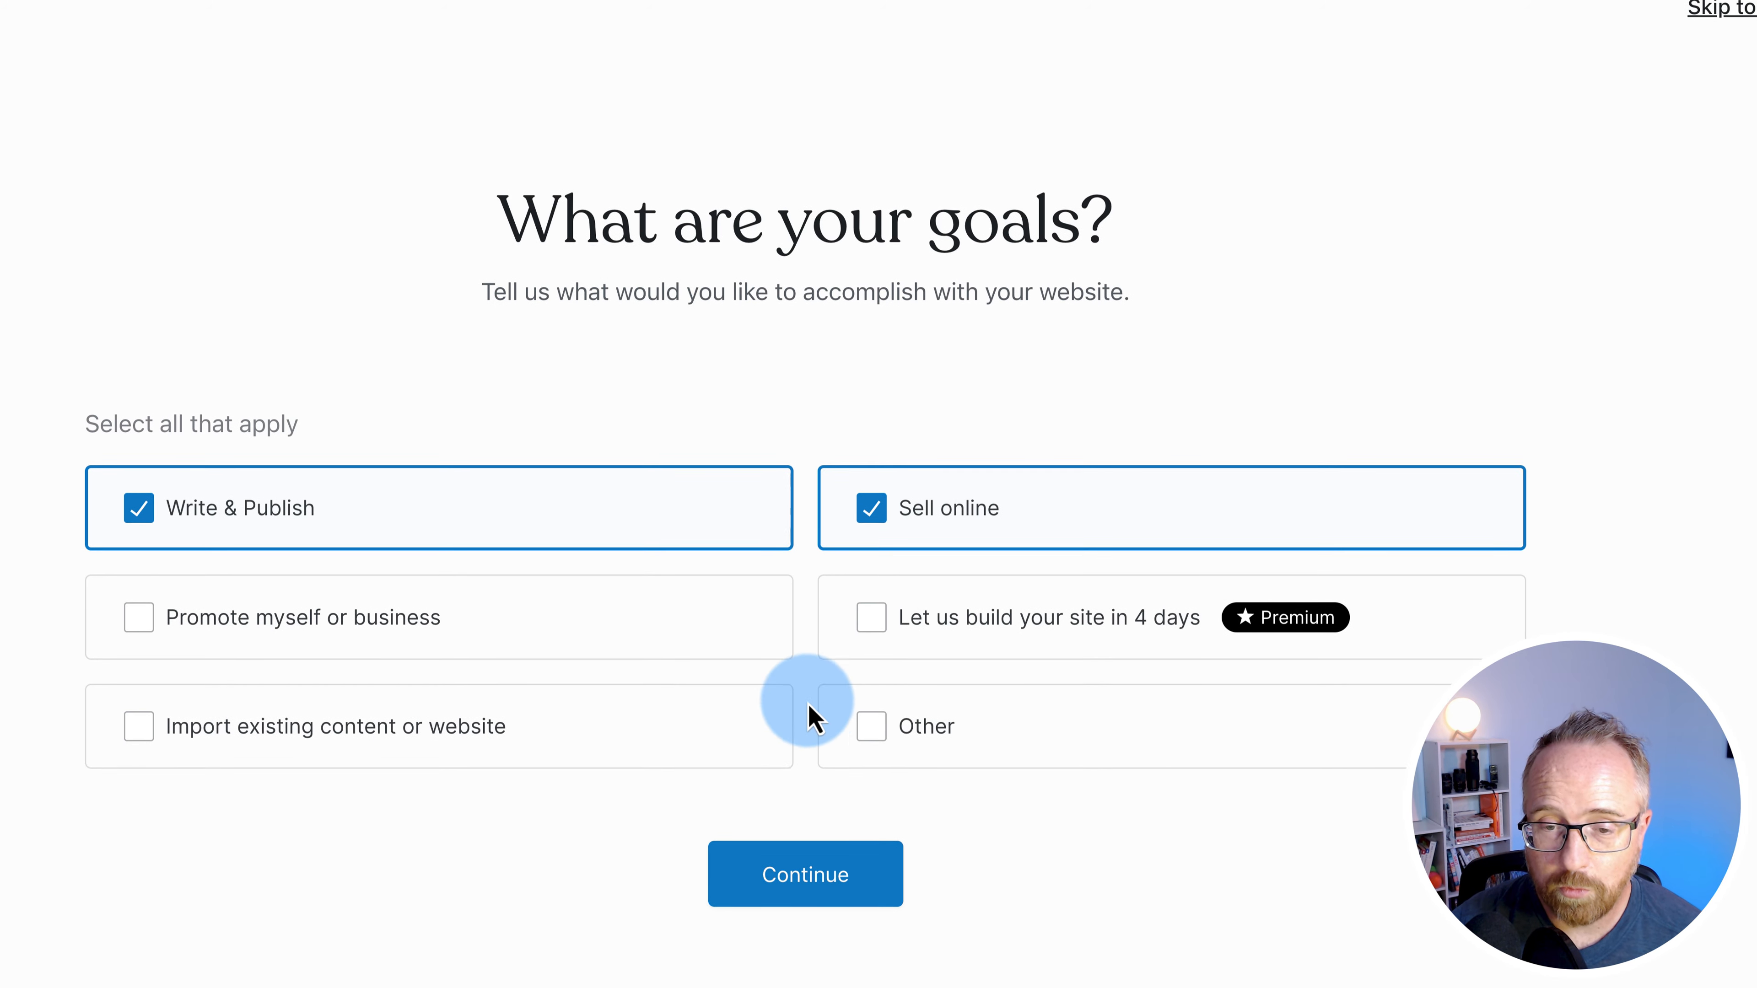
pyautogui.click(869, 898)
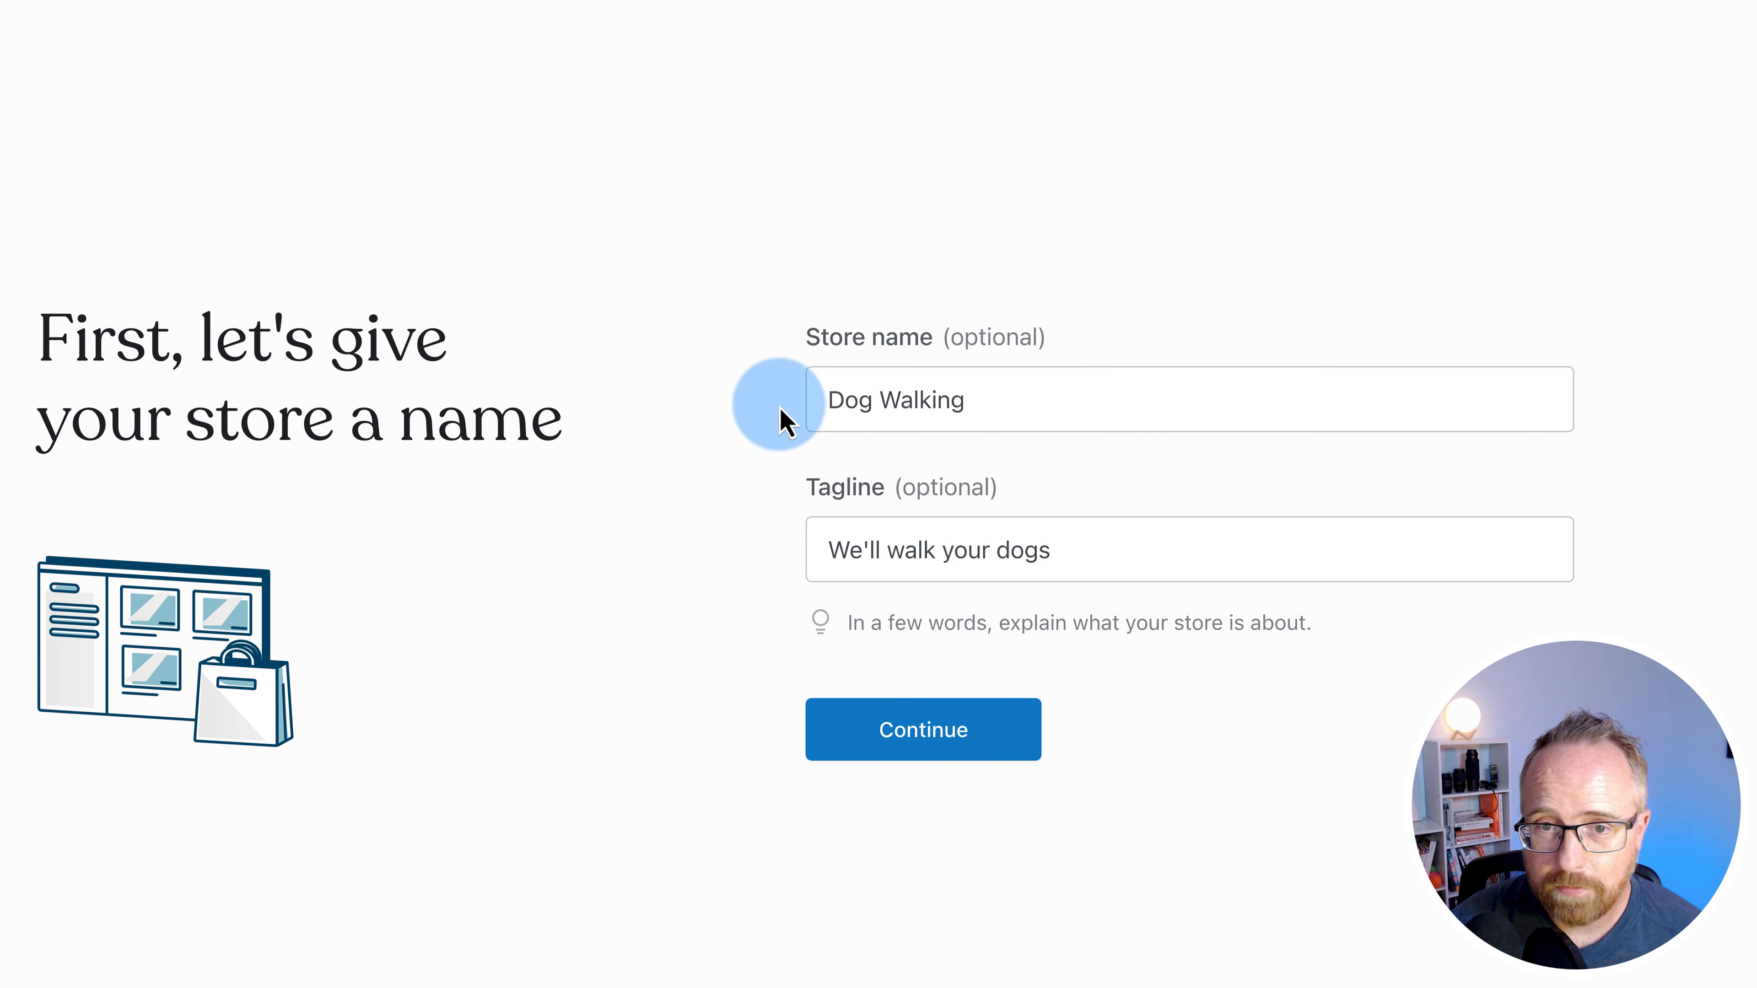
# Submit the store name Dog Walking with the tagline We'll walk your dogs
pyautogui.moveTo(827, 345); pyautogui.dragTo(1094, 353)
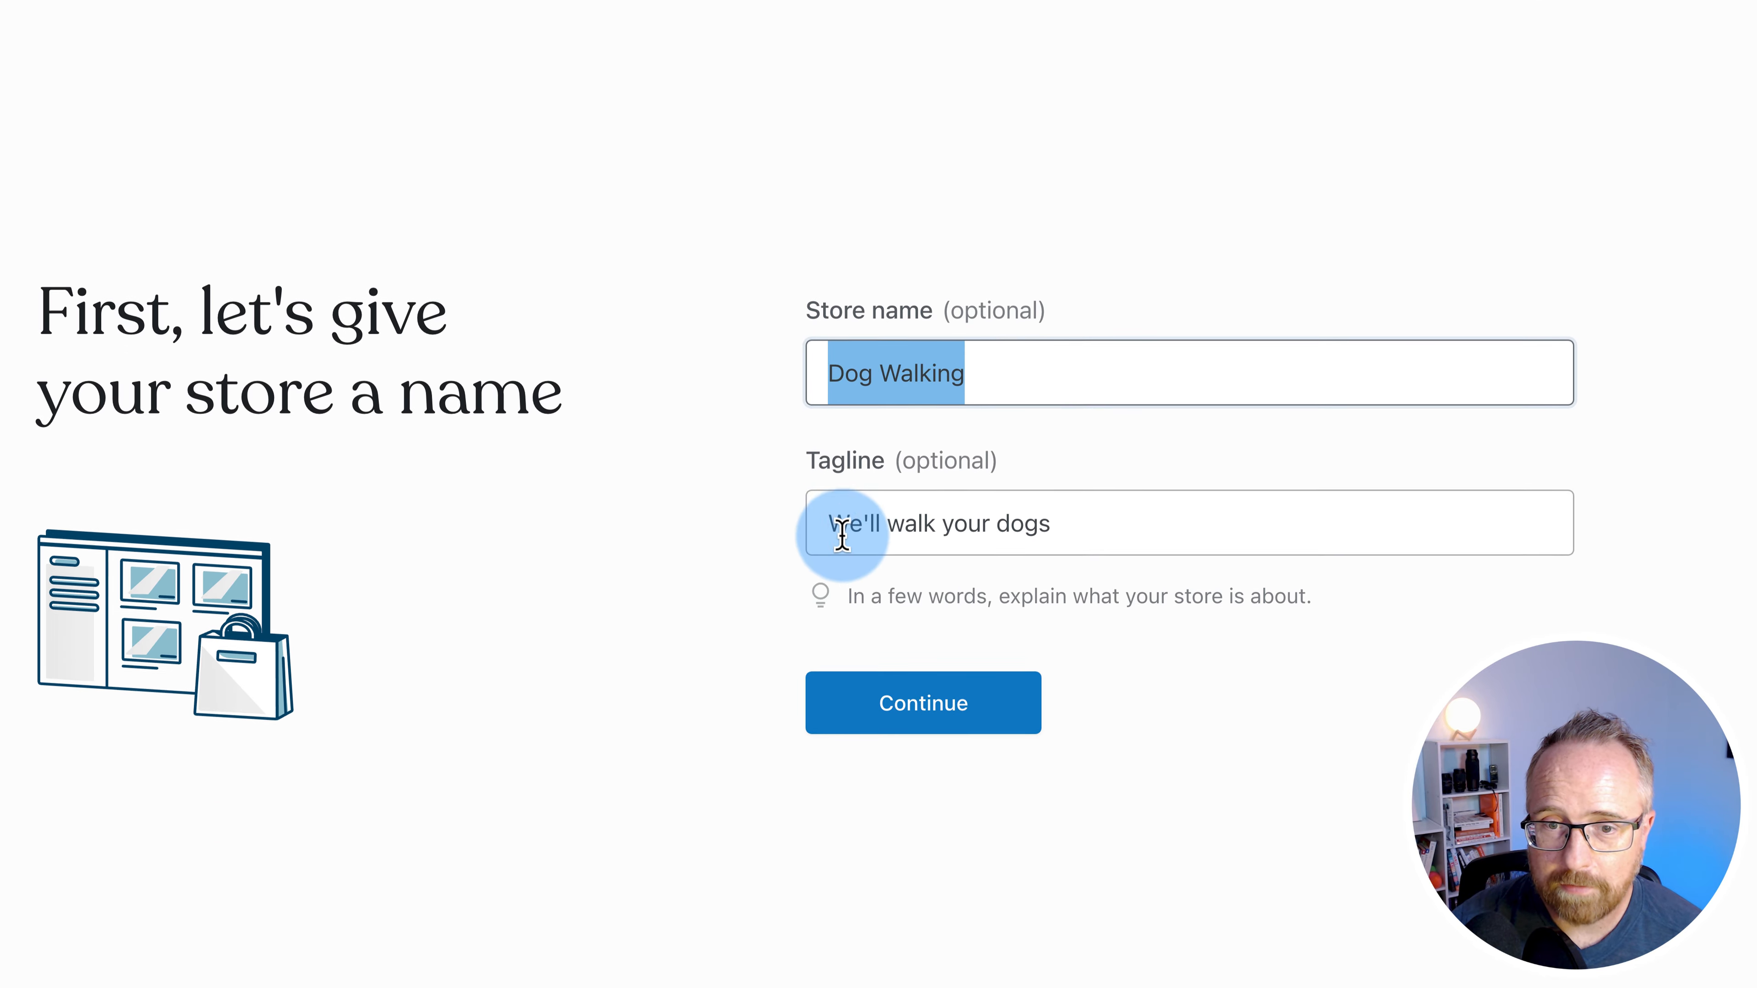
pyautogui.moveTo(830, 651); pyautogui.dragTo(1039, 632)
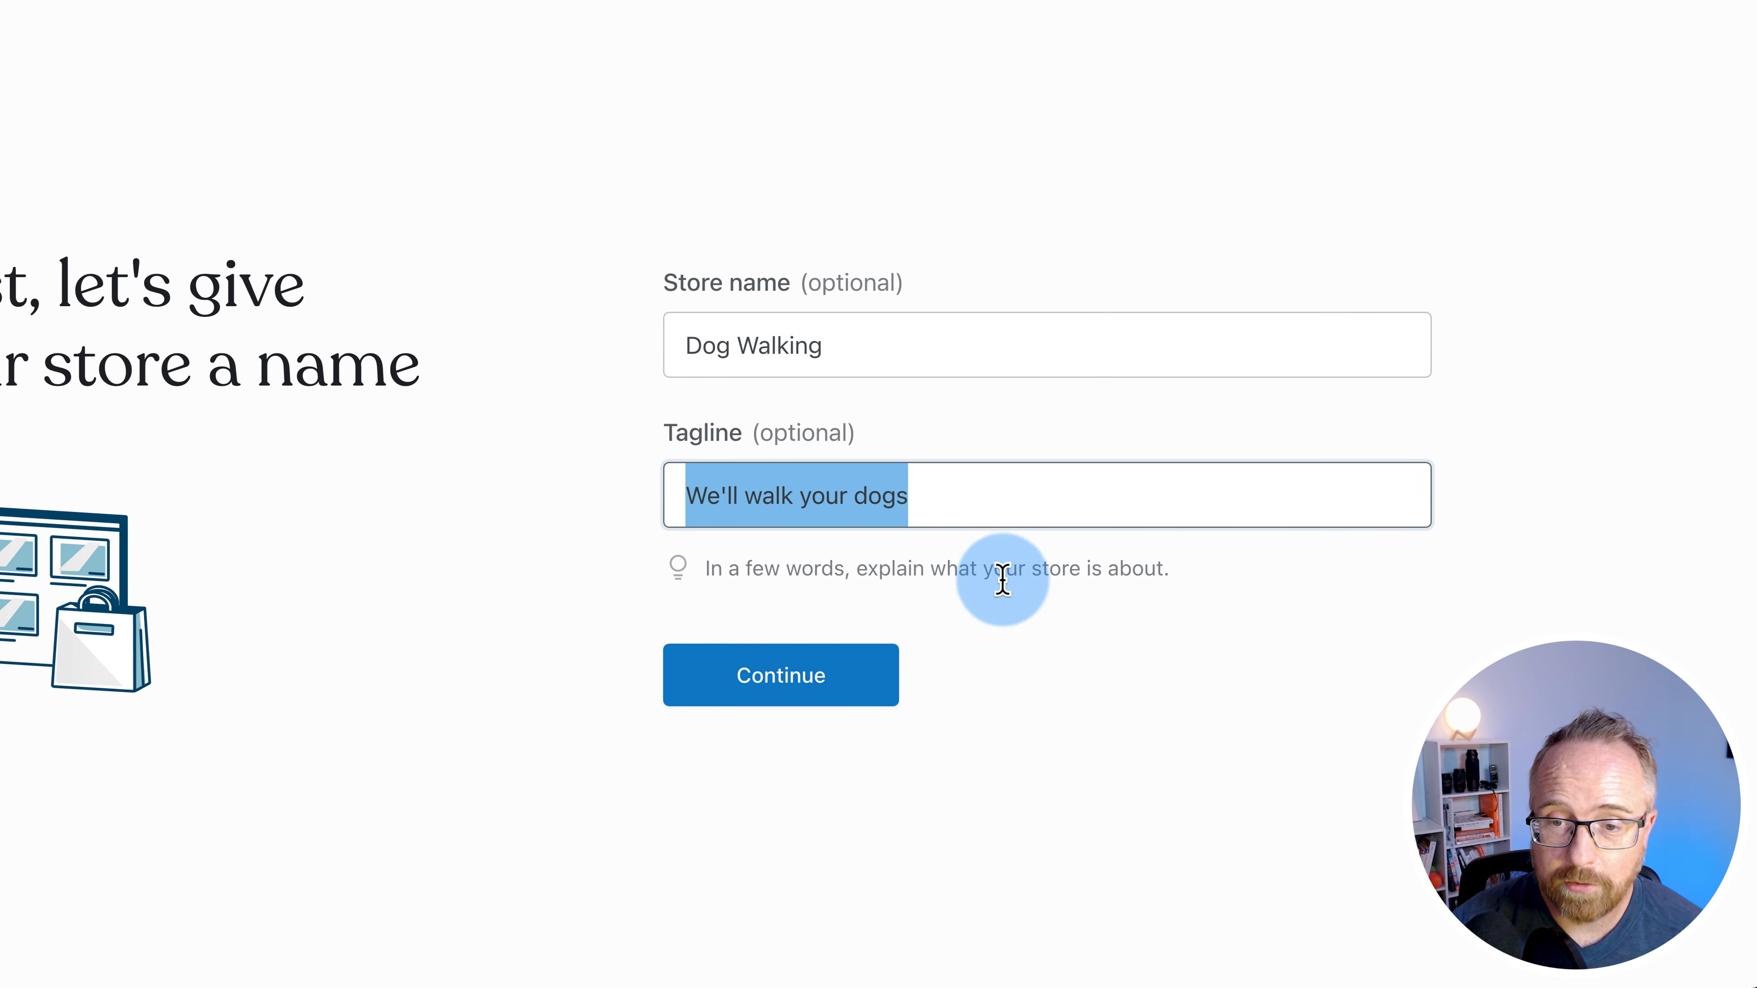
pyautogui.click(992, 674)
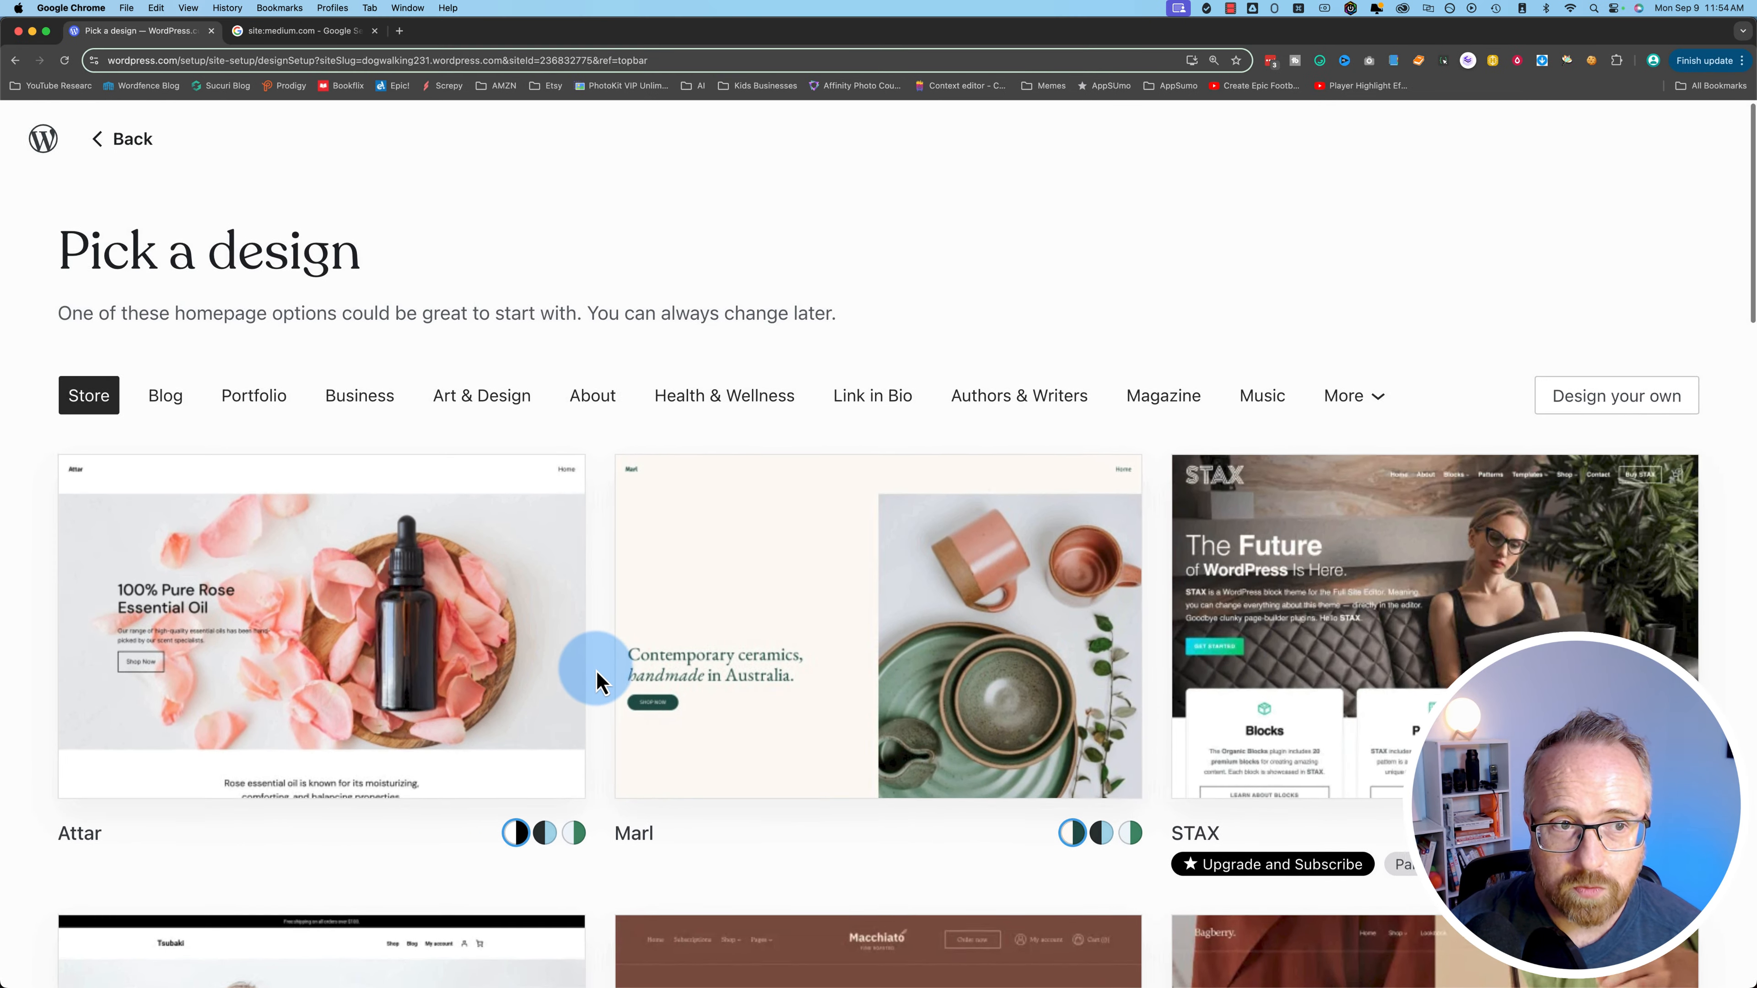
# Look through the Store designs, checking which themes require an upgrade or subscription, down to the Design your own option
pyautogui.scroll(-3, 580, 638)
pyautogui.scroll(-3, 596, 680)
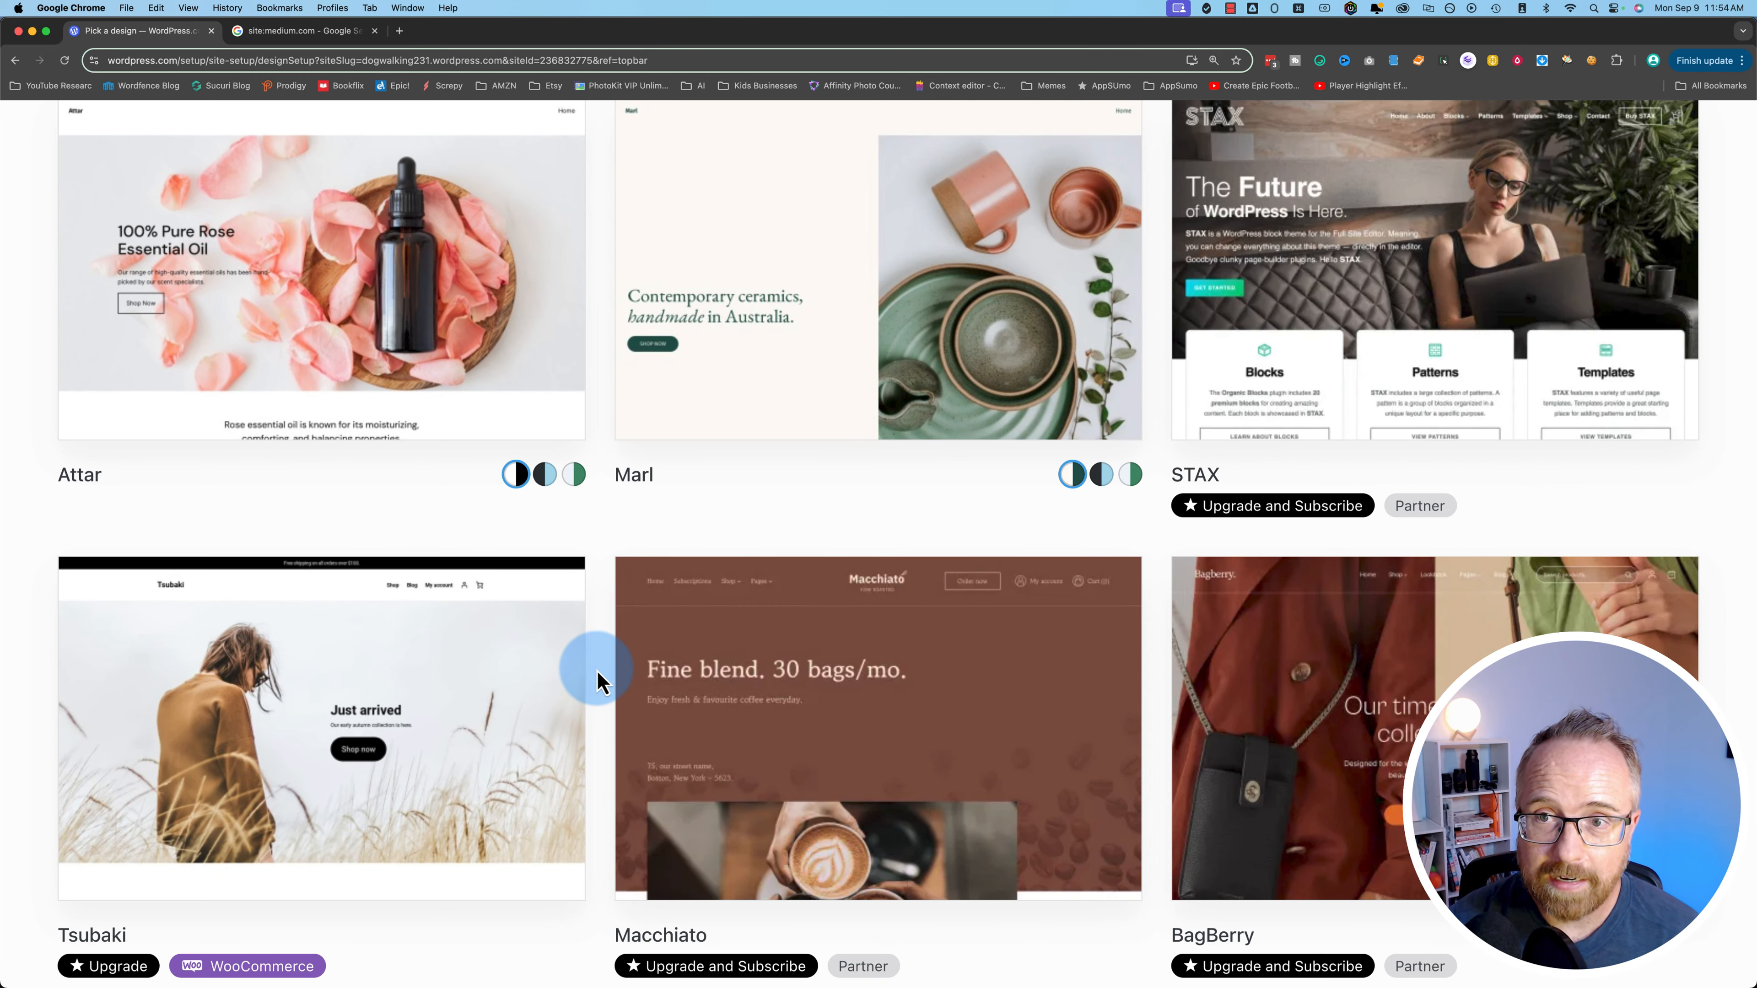
pyautogui.scroll(-1, 596, 682)
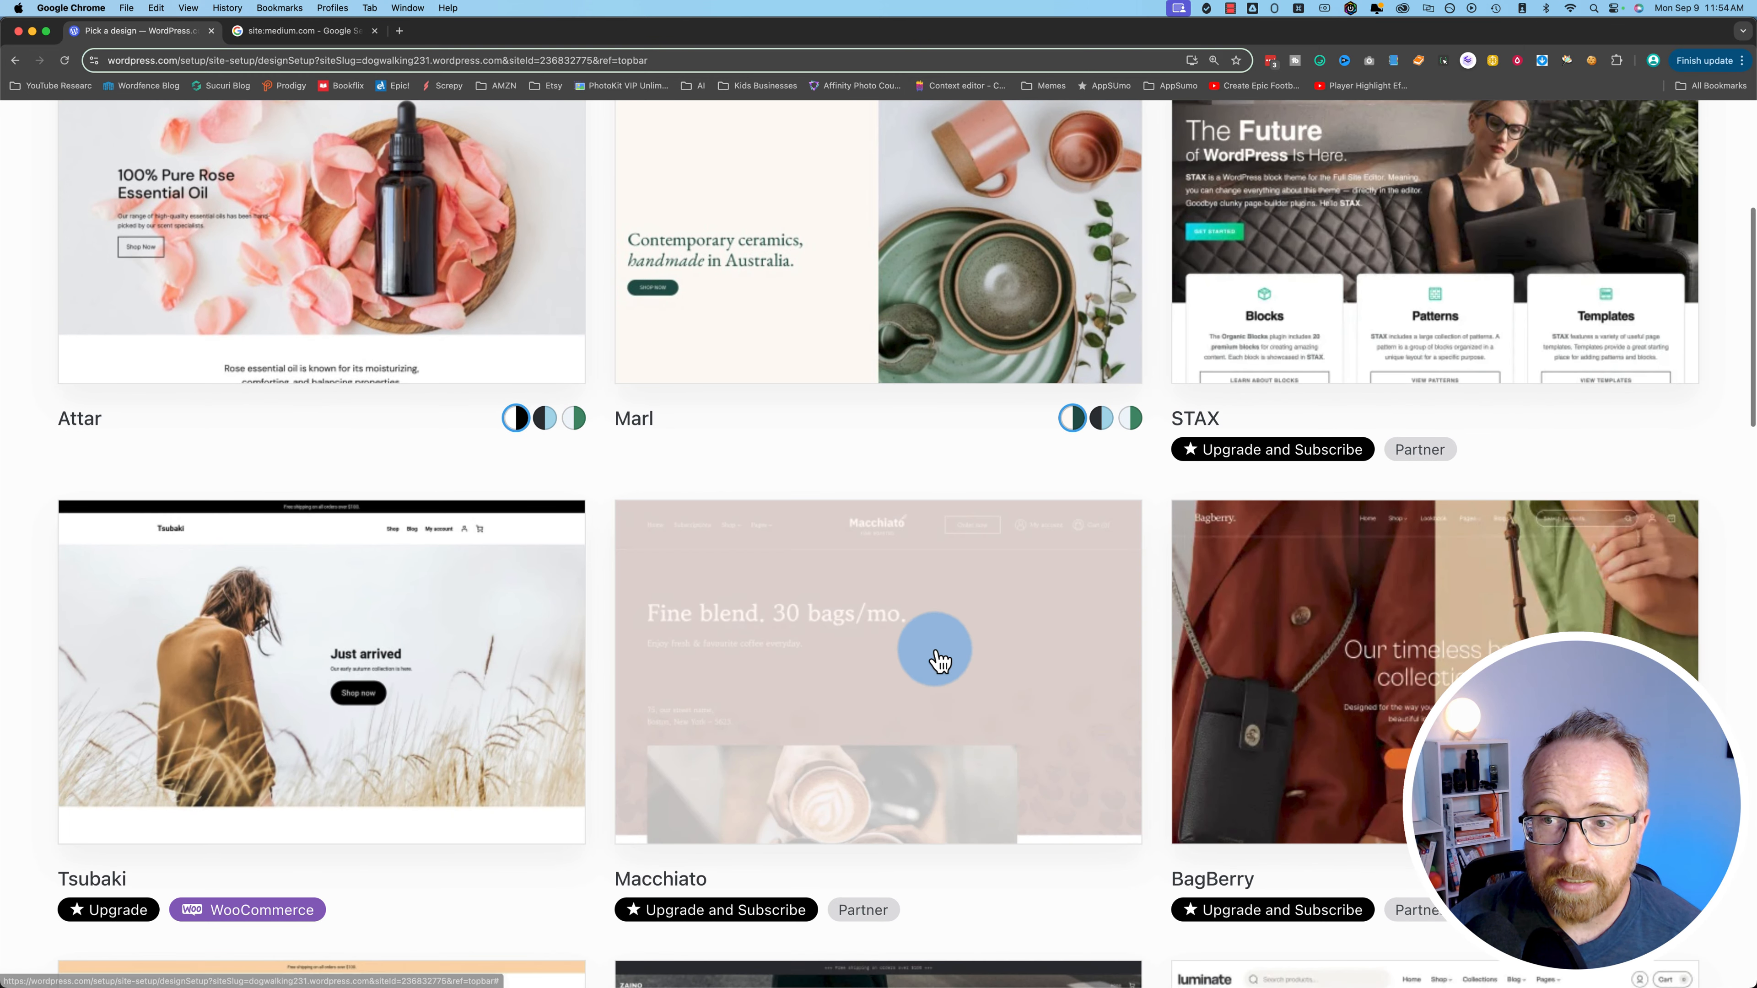
pyautogui.moveTo(1252, 457)
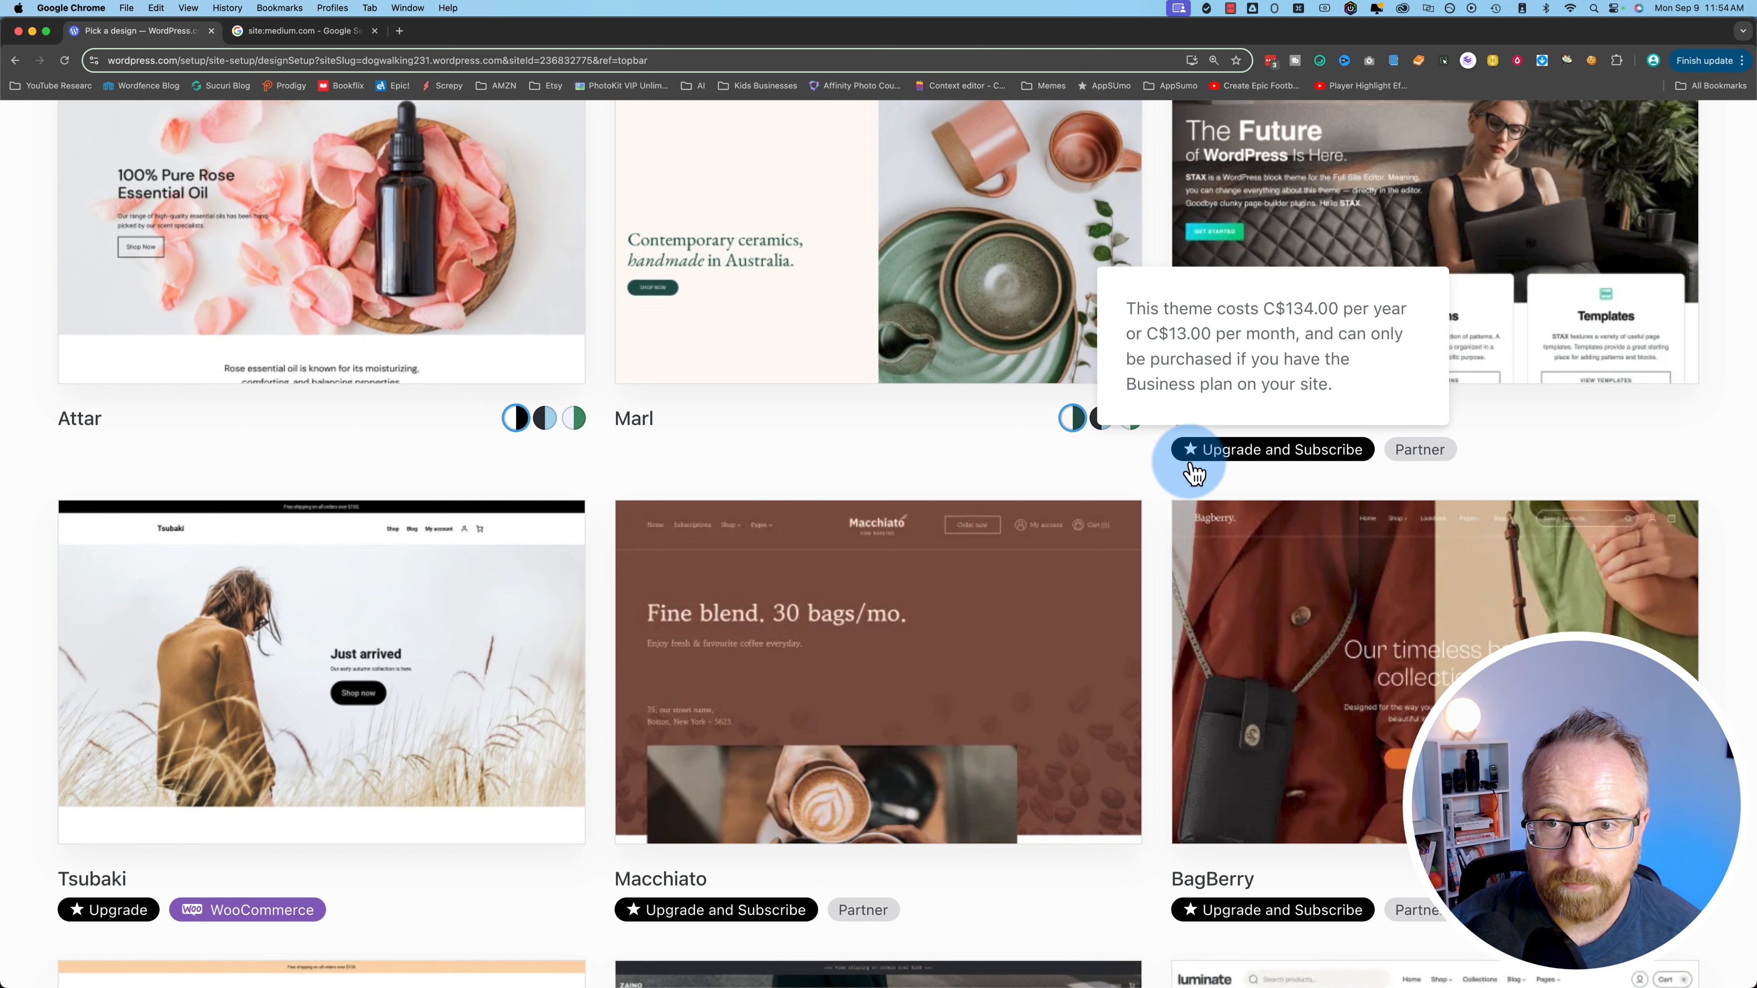
pyautogui.scroll(-9, 1106, 479)
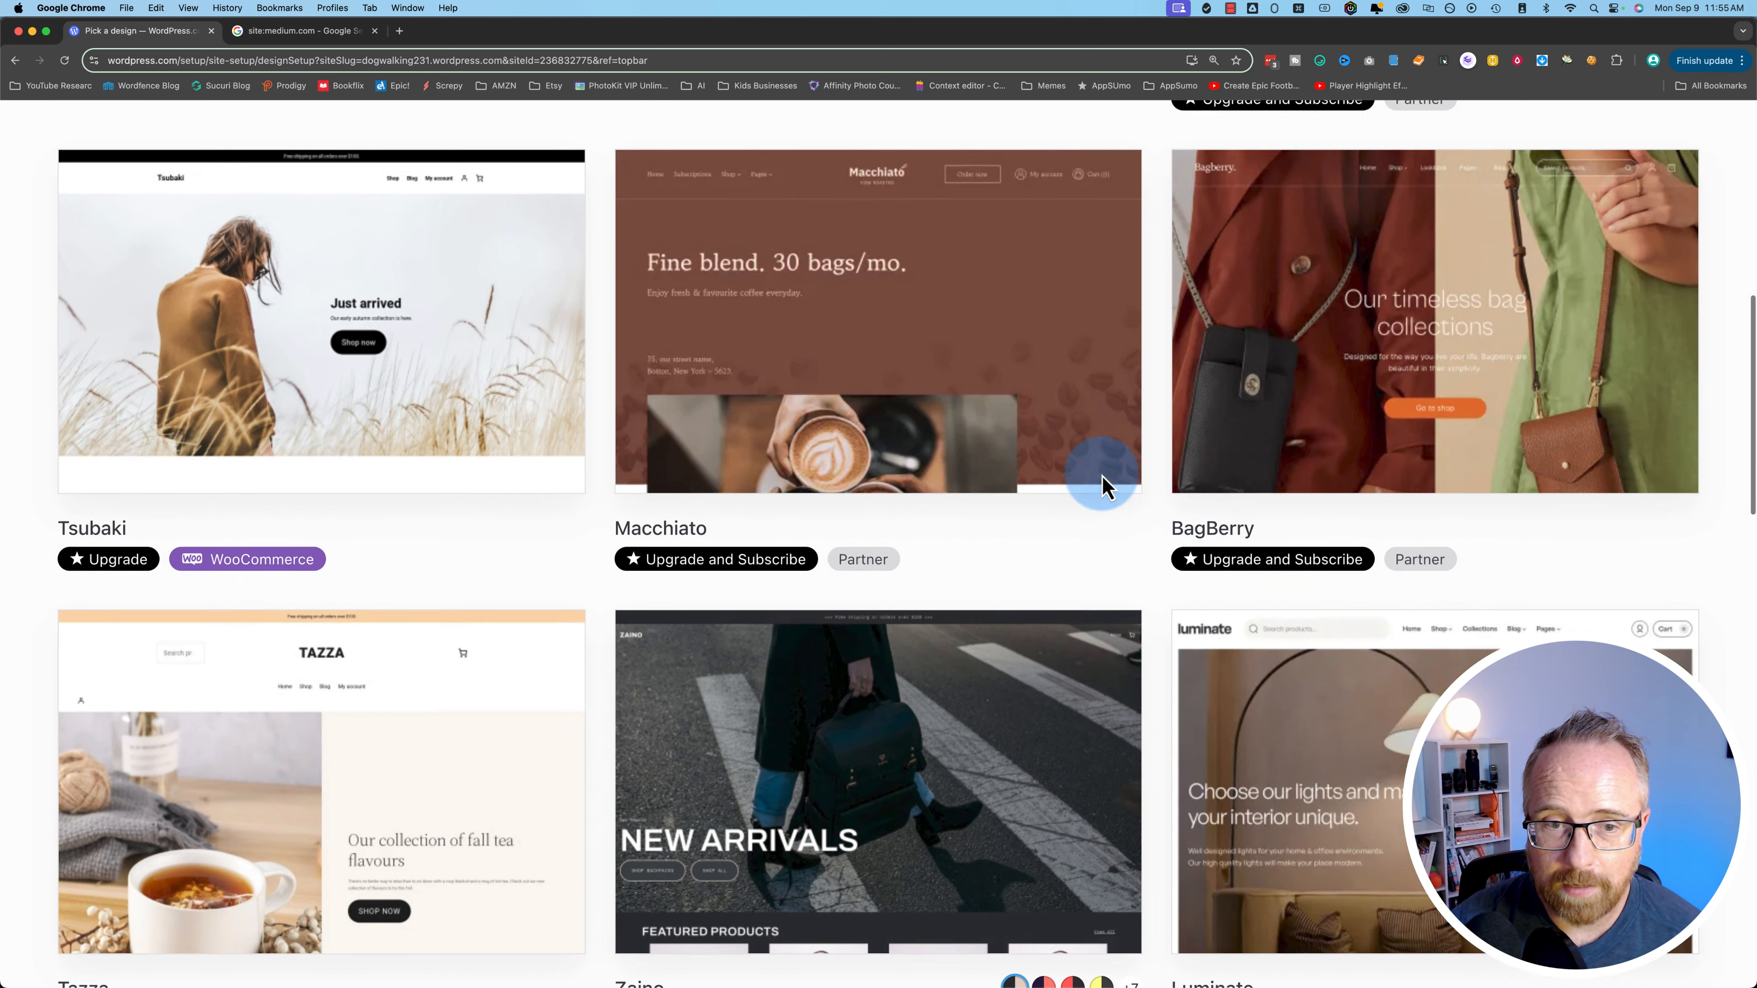
pyautogui.scroll(2, 264, 485)
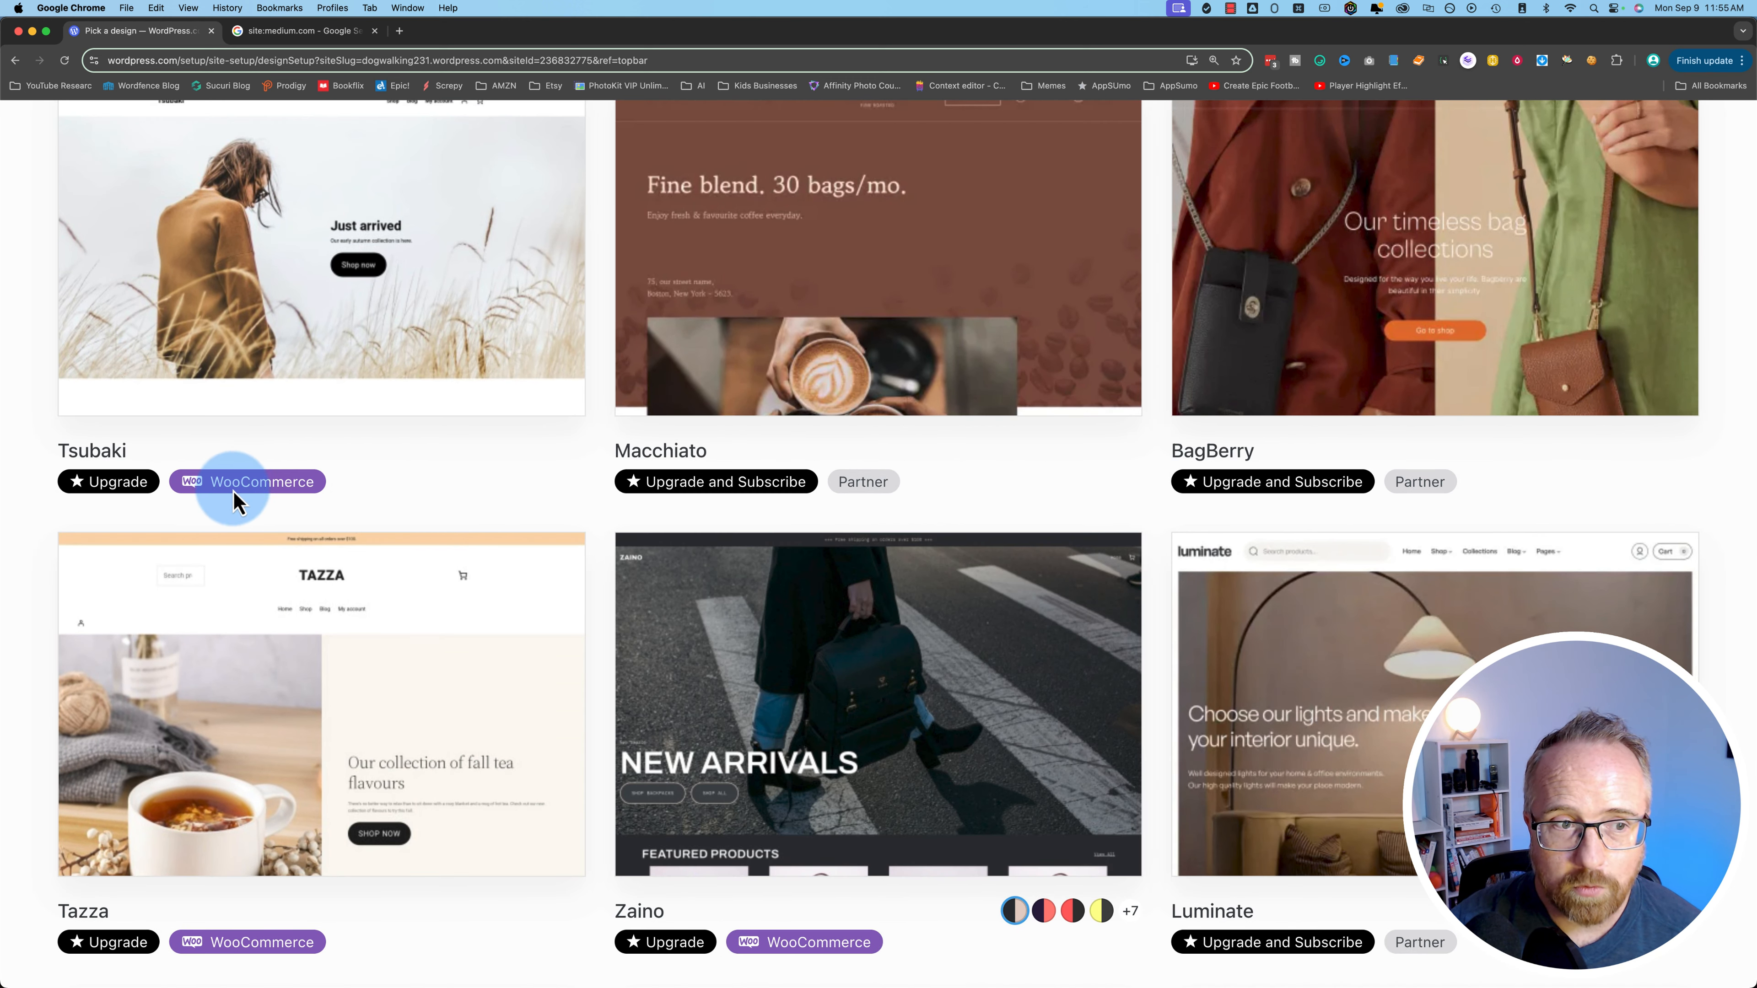
pyautogui.scroll(-10, 590, 540)
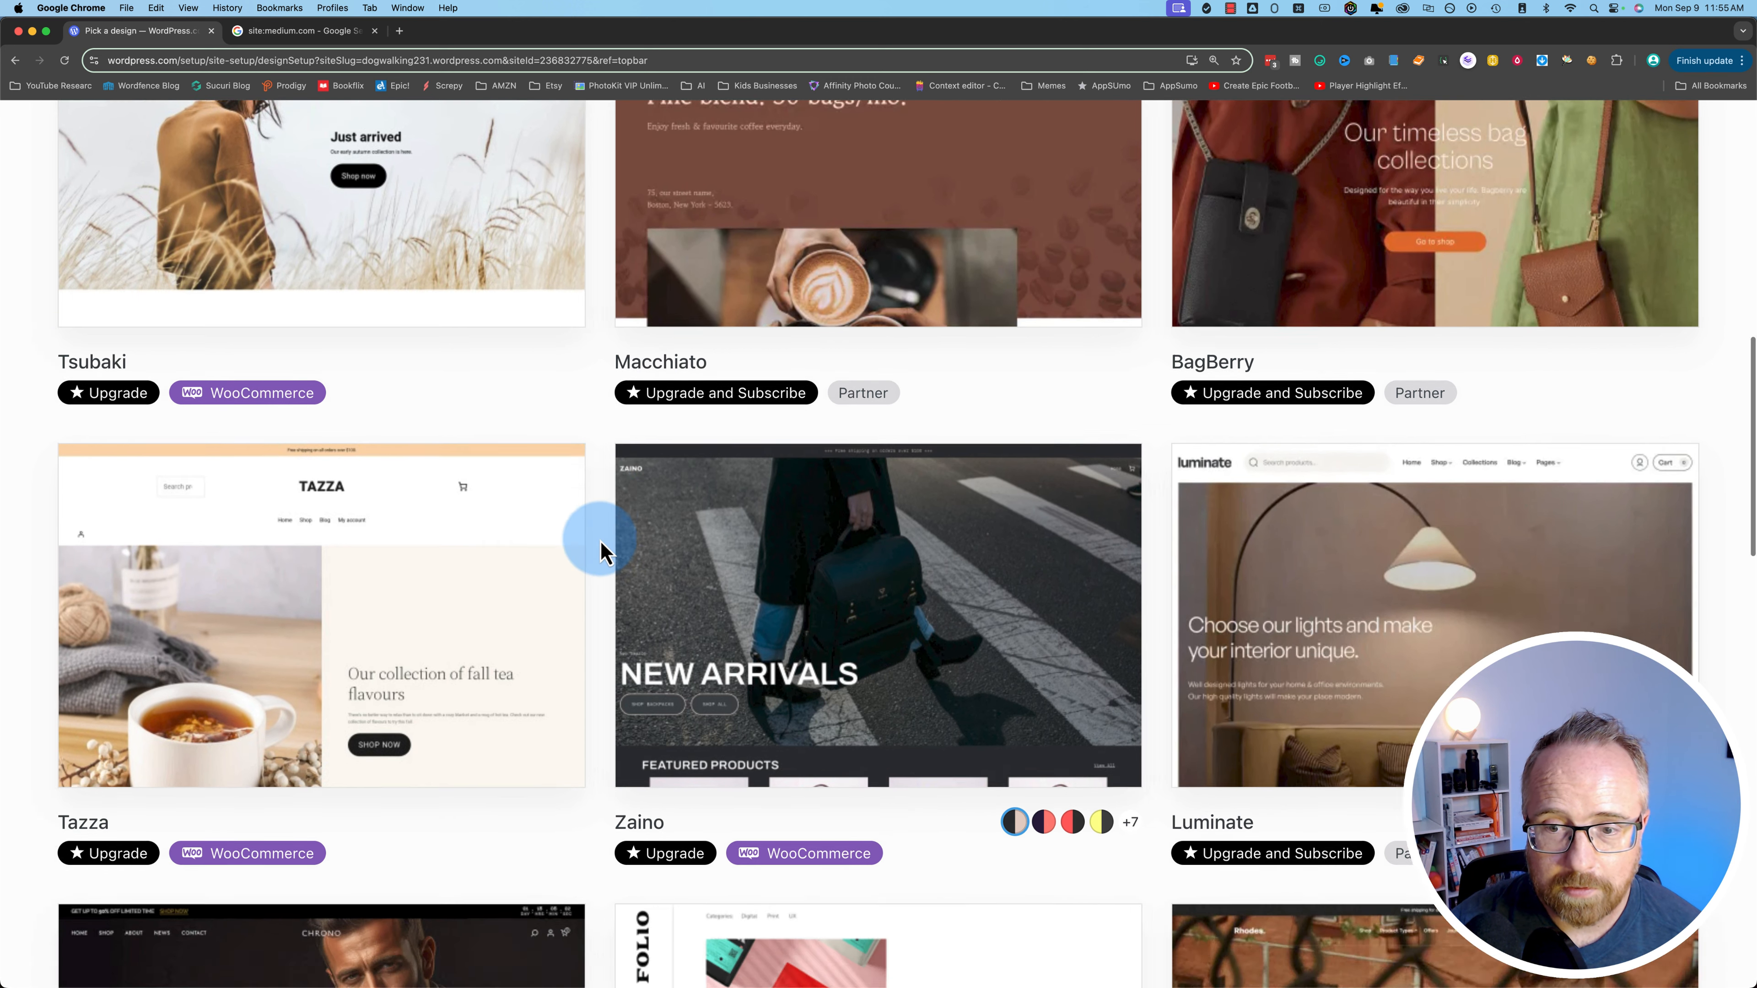
pyautogui.scroll(-3, 600, 550)
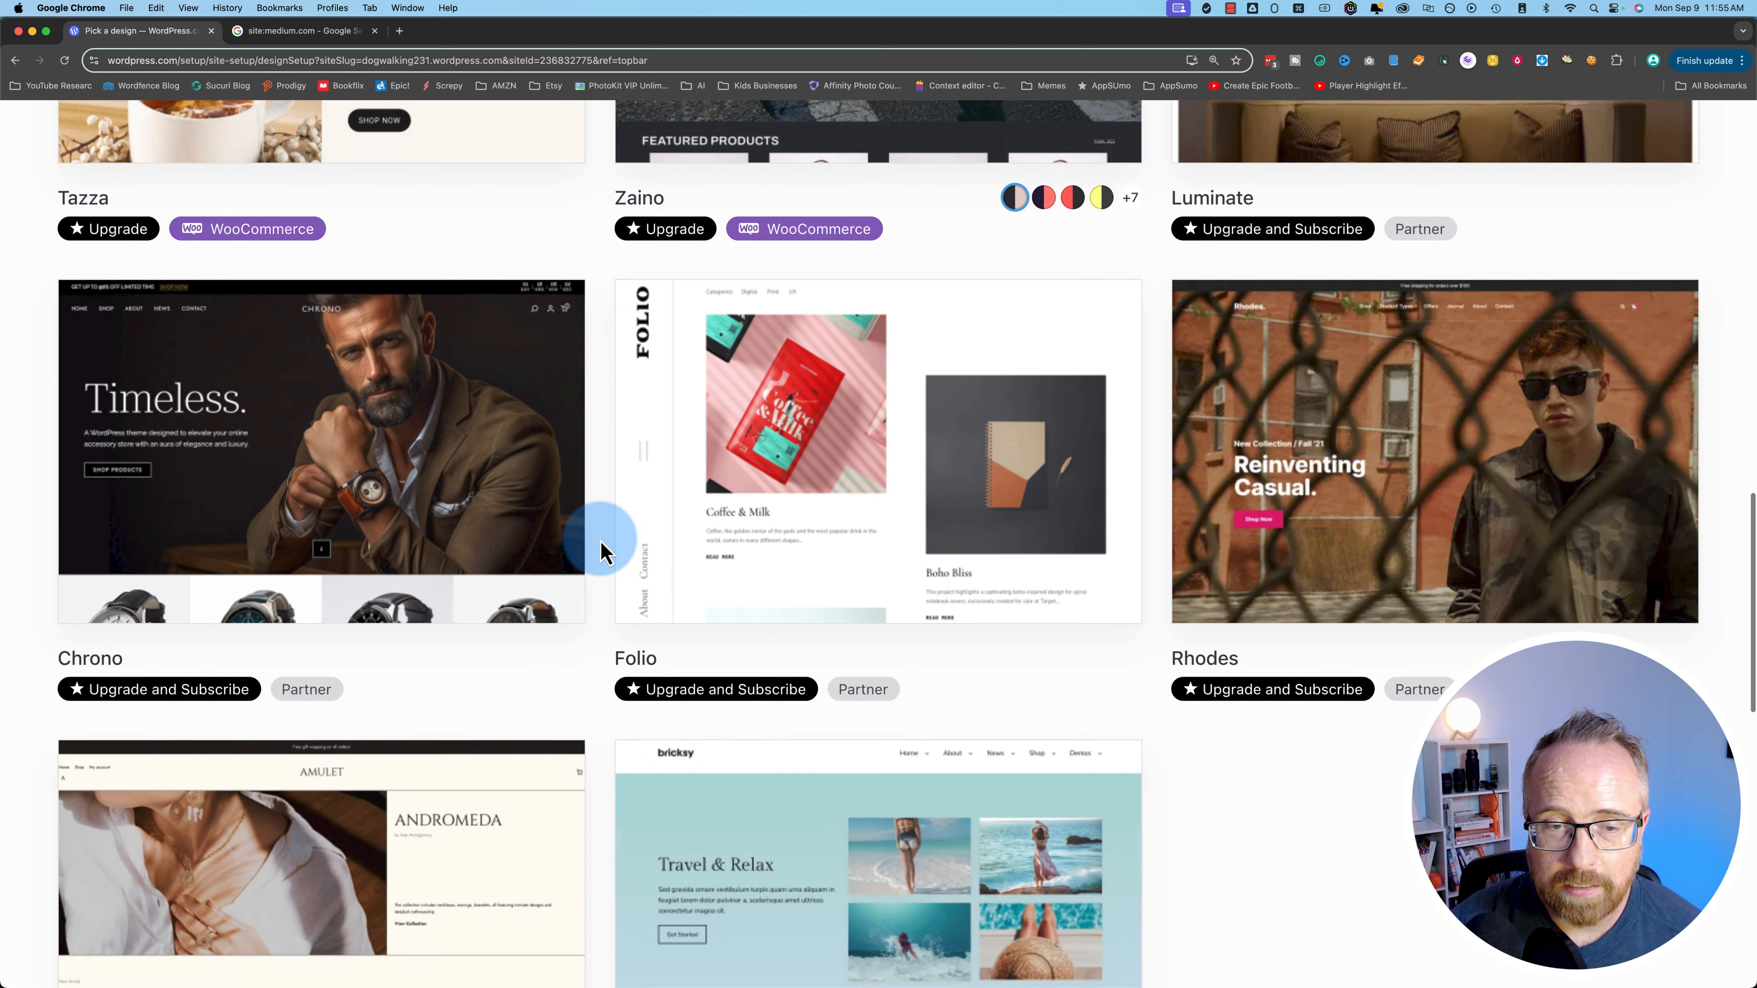
pyautogui.scroll(-9, 600, 546)
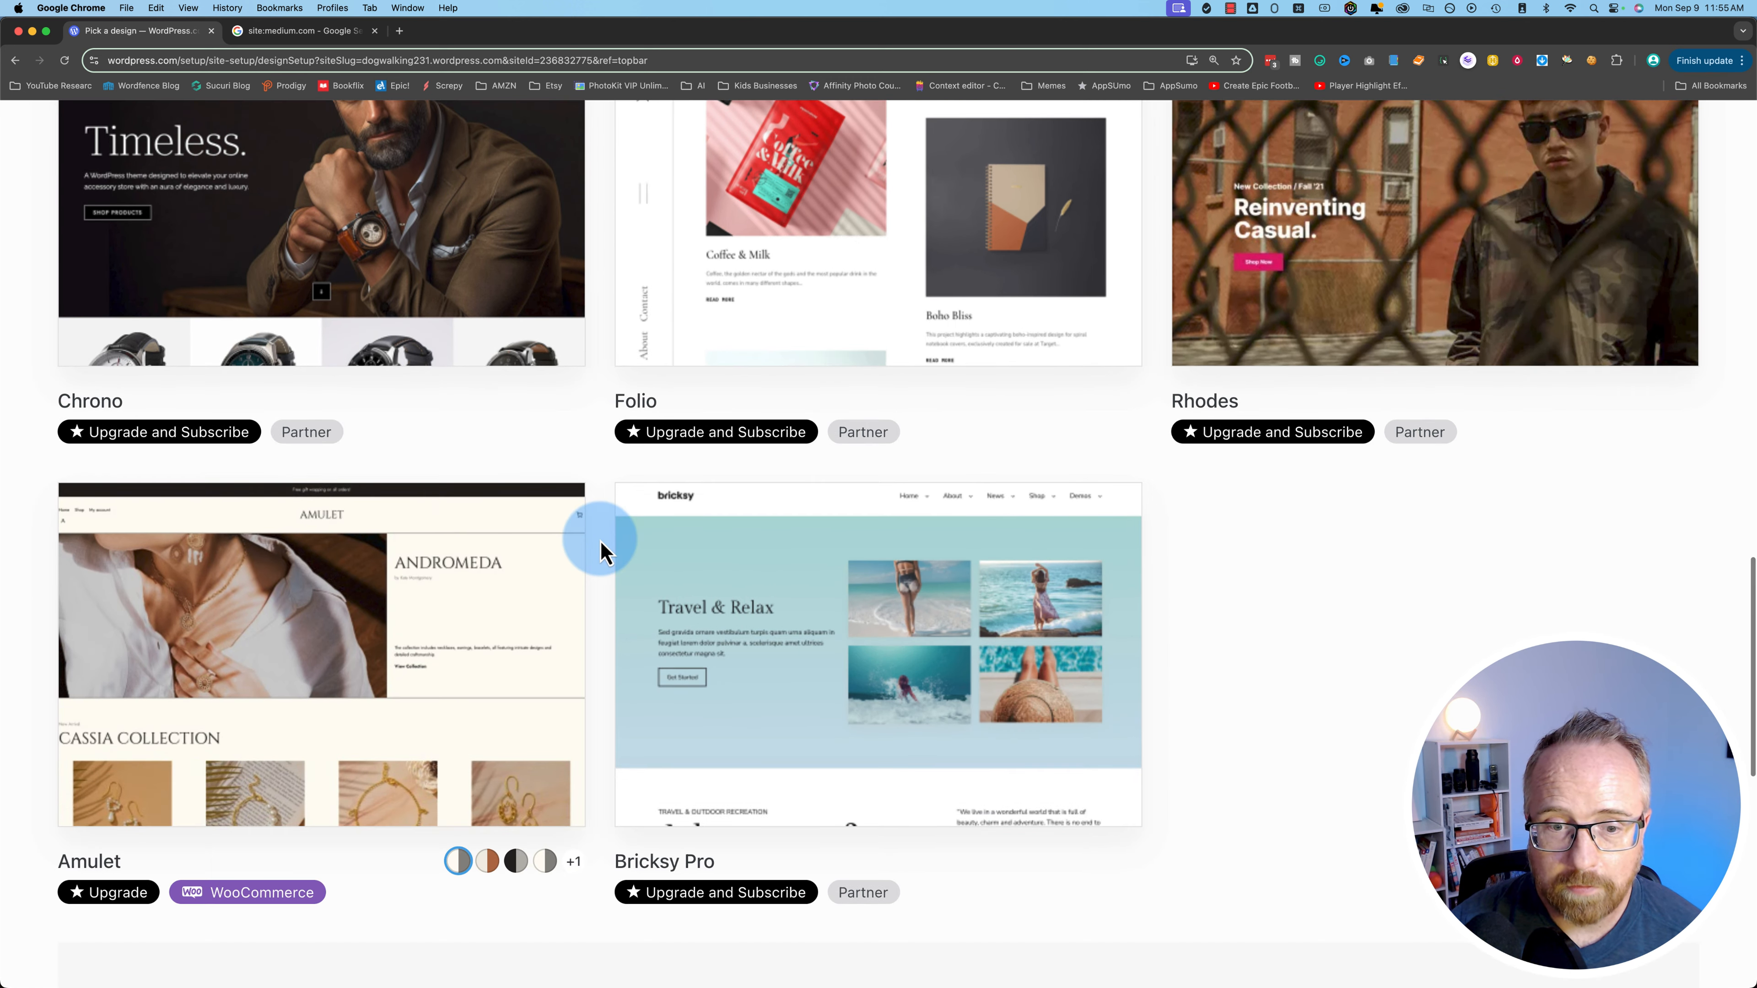
pyautogui.scroll(-9, 601, 547)
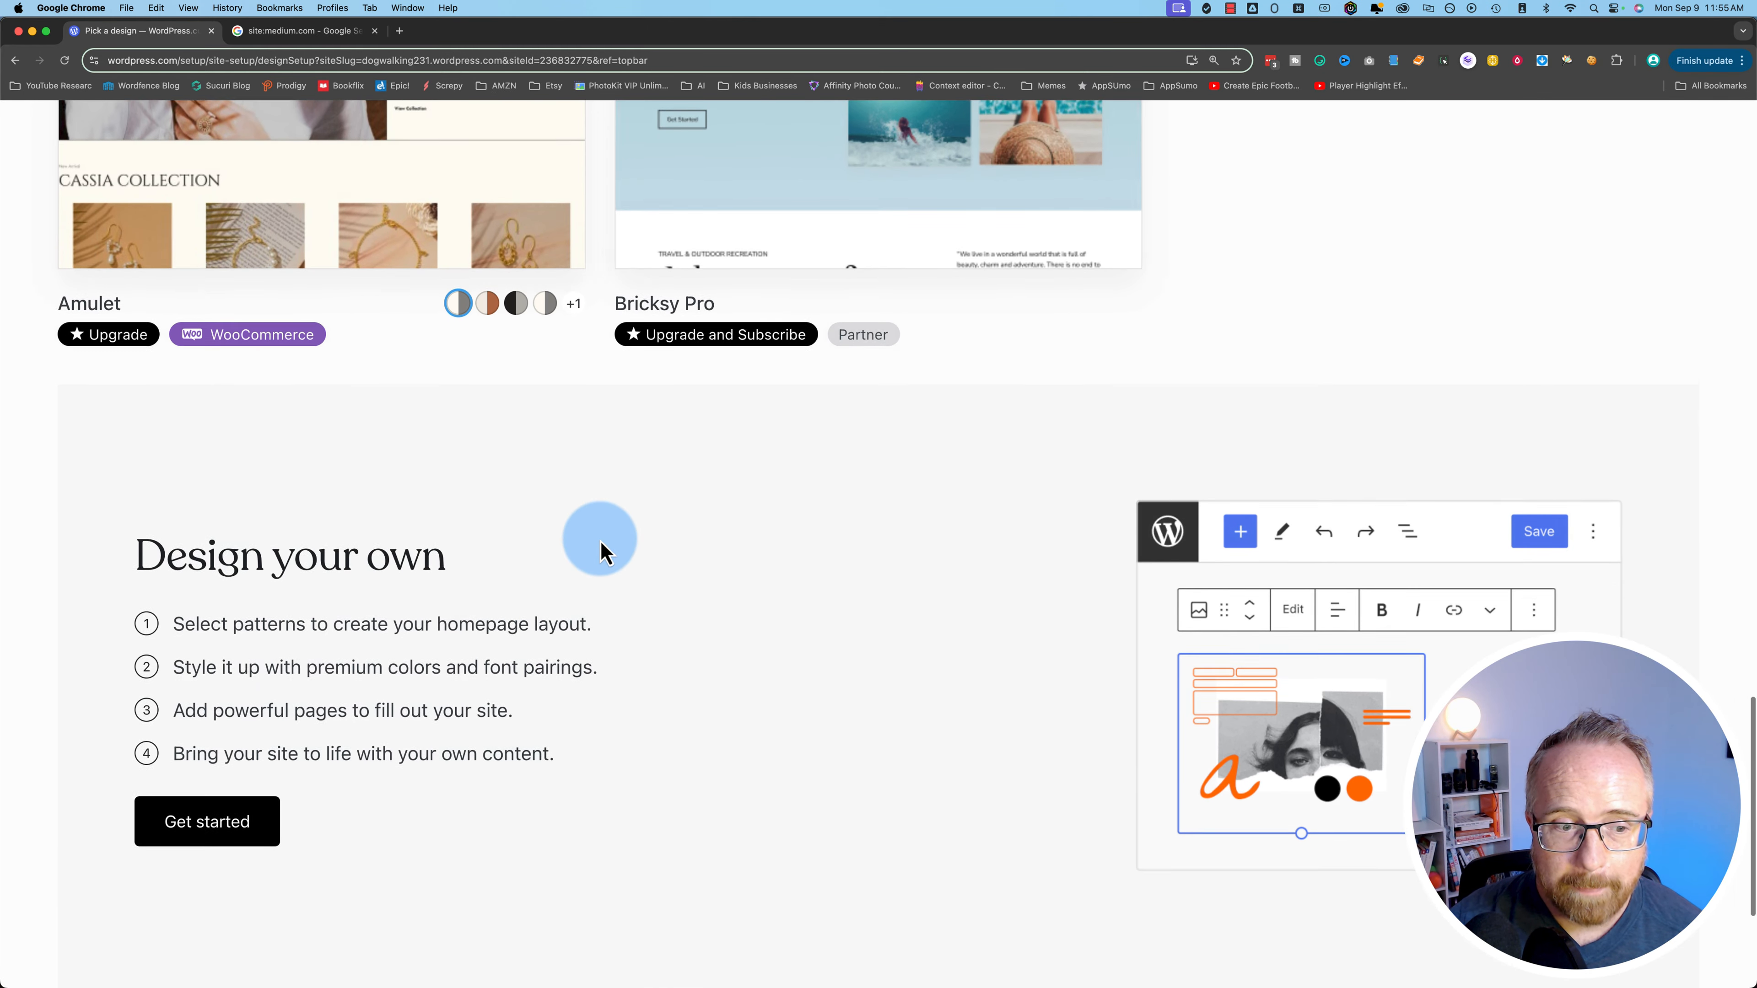
pyautogui.scroll(-1, 628, 726)
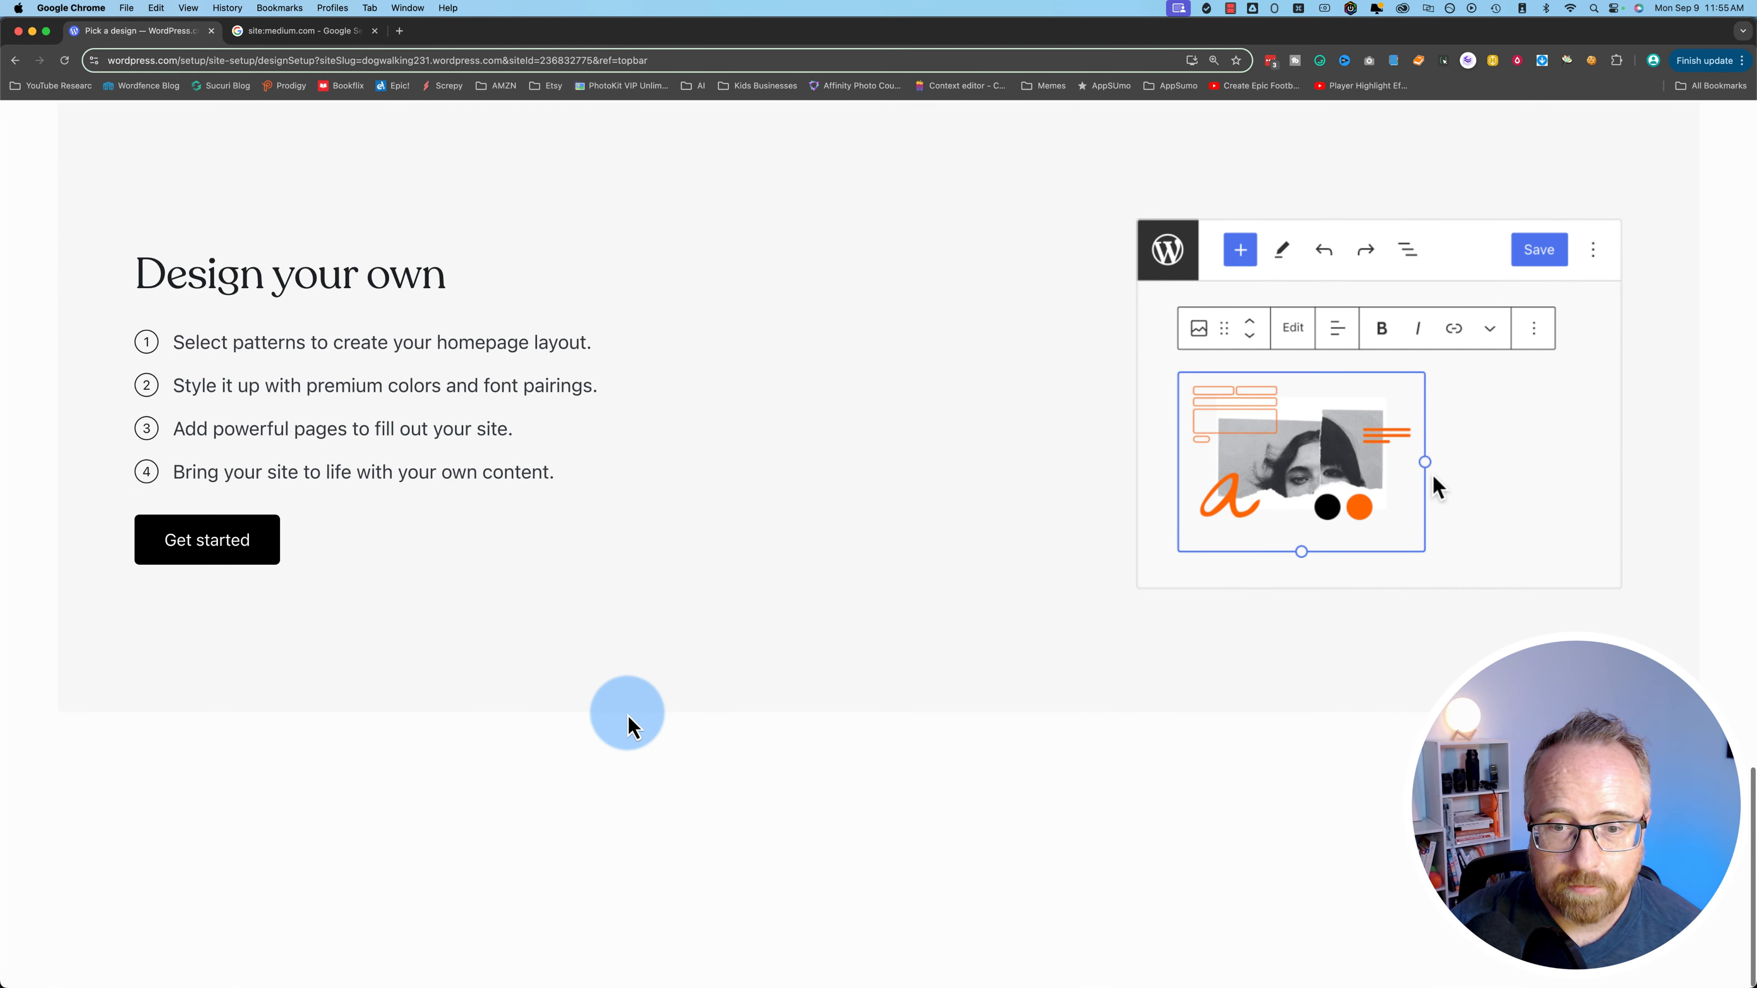
pyautogui.scroll(10, 629, 726)
pyautogui.scroll(20, 628, 725)
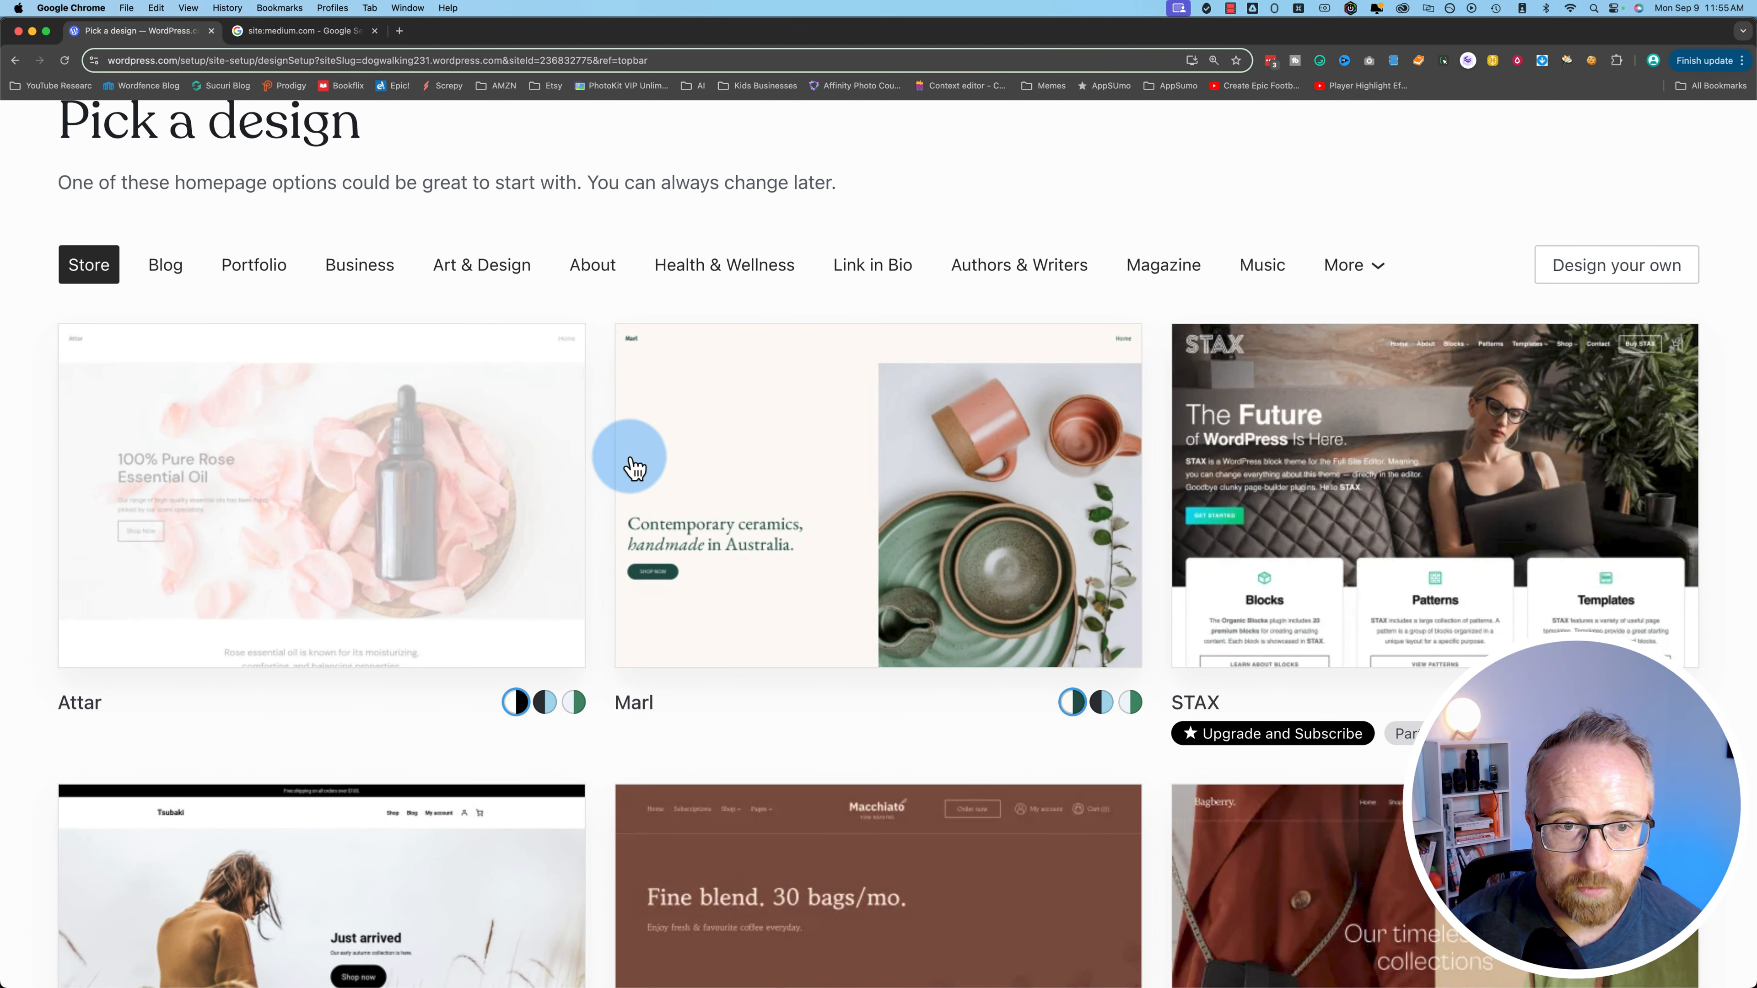
# Open the Attar design and review its full desktop preview
pyautogui.scroll(-2, 480, 612)
pyautogui.click(543, 618)
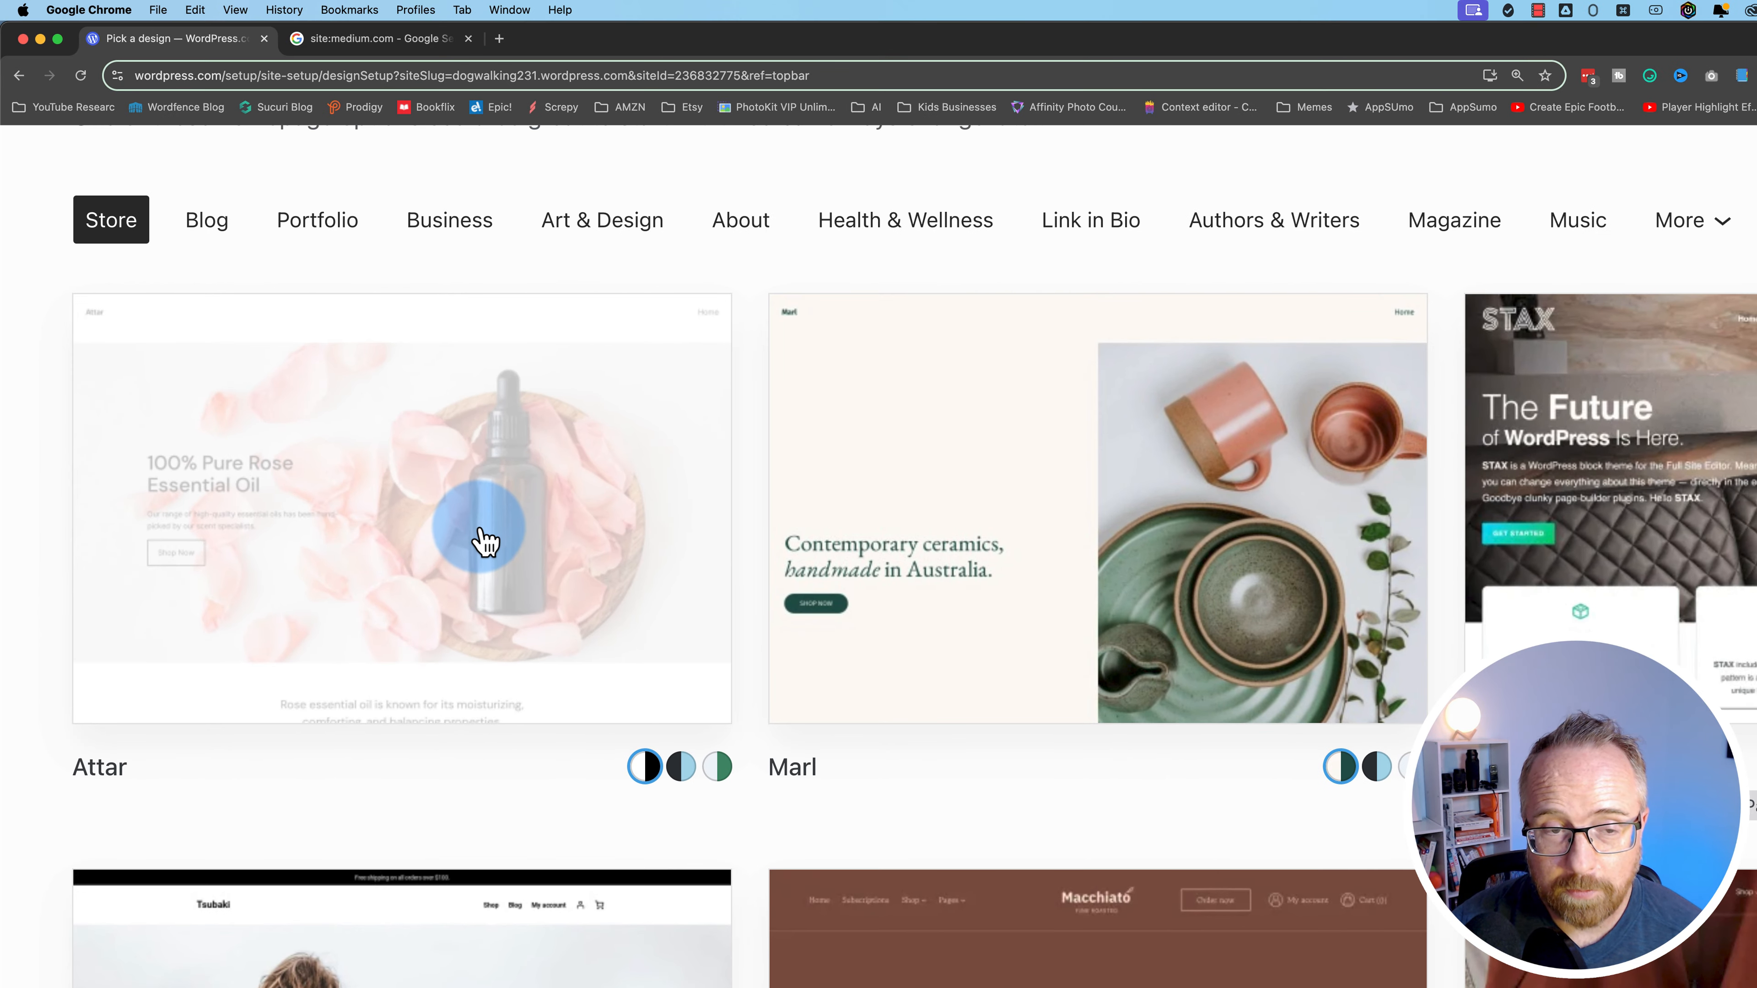
pyautogui.click(392, 433)
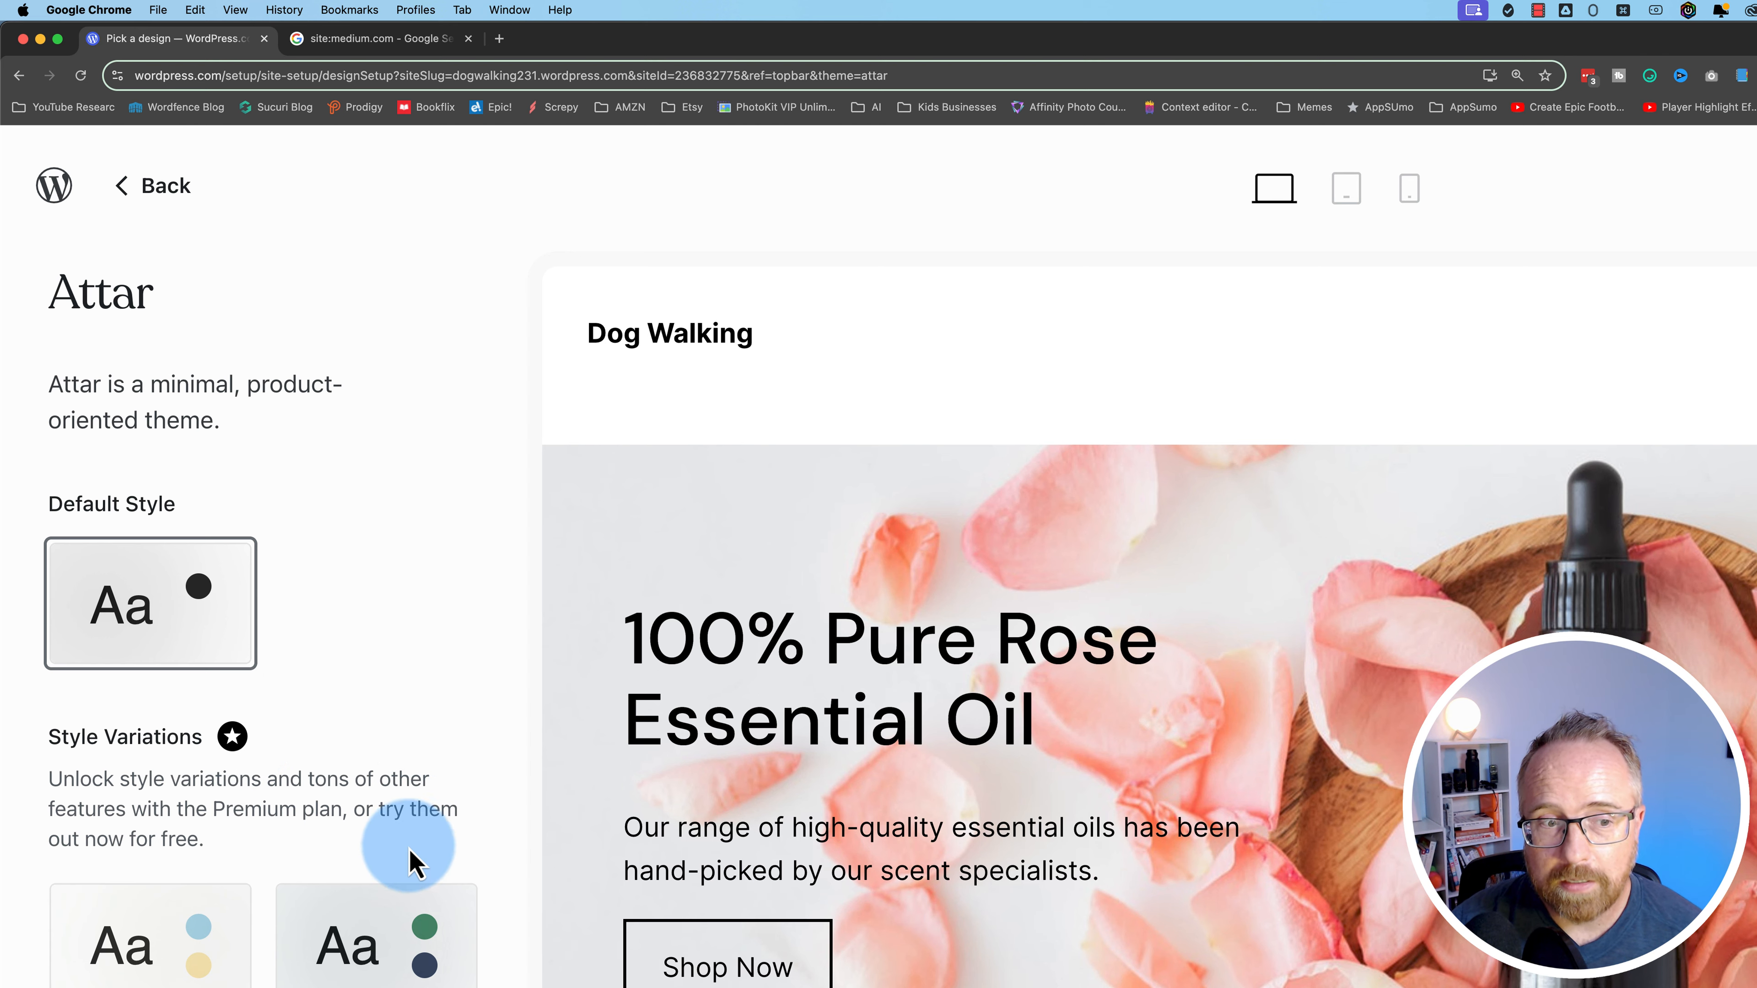
pyautogui.scroll(-15, 1219, 541)
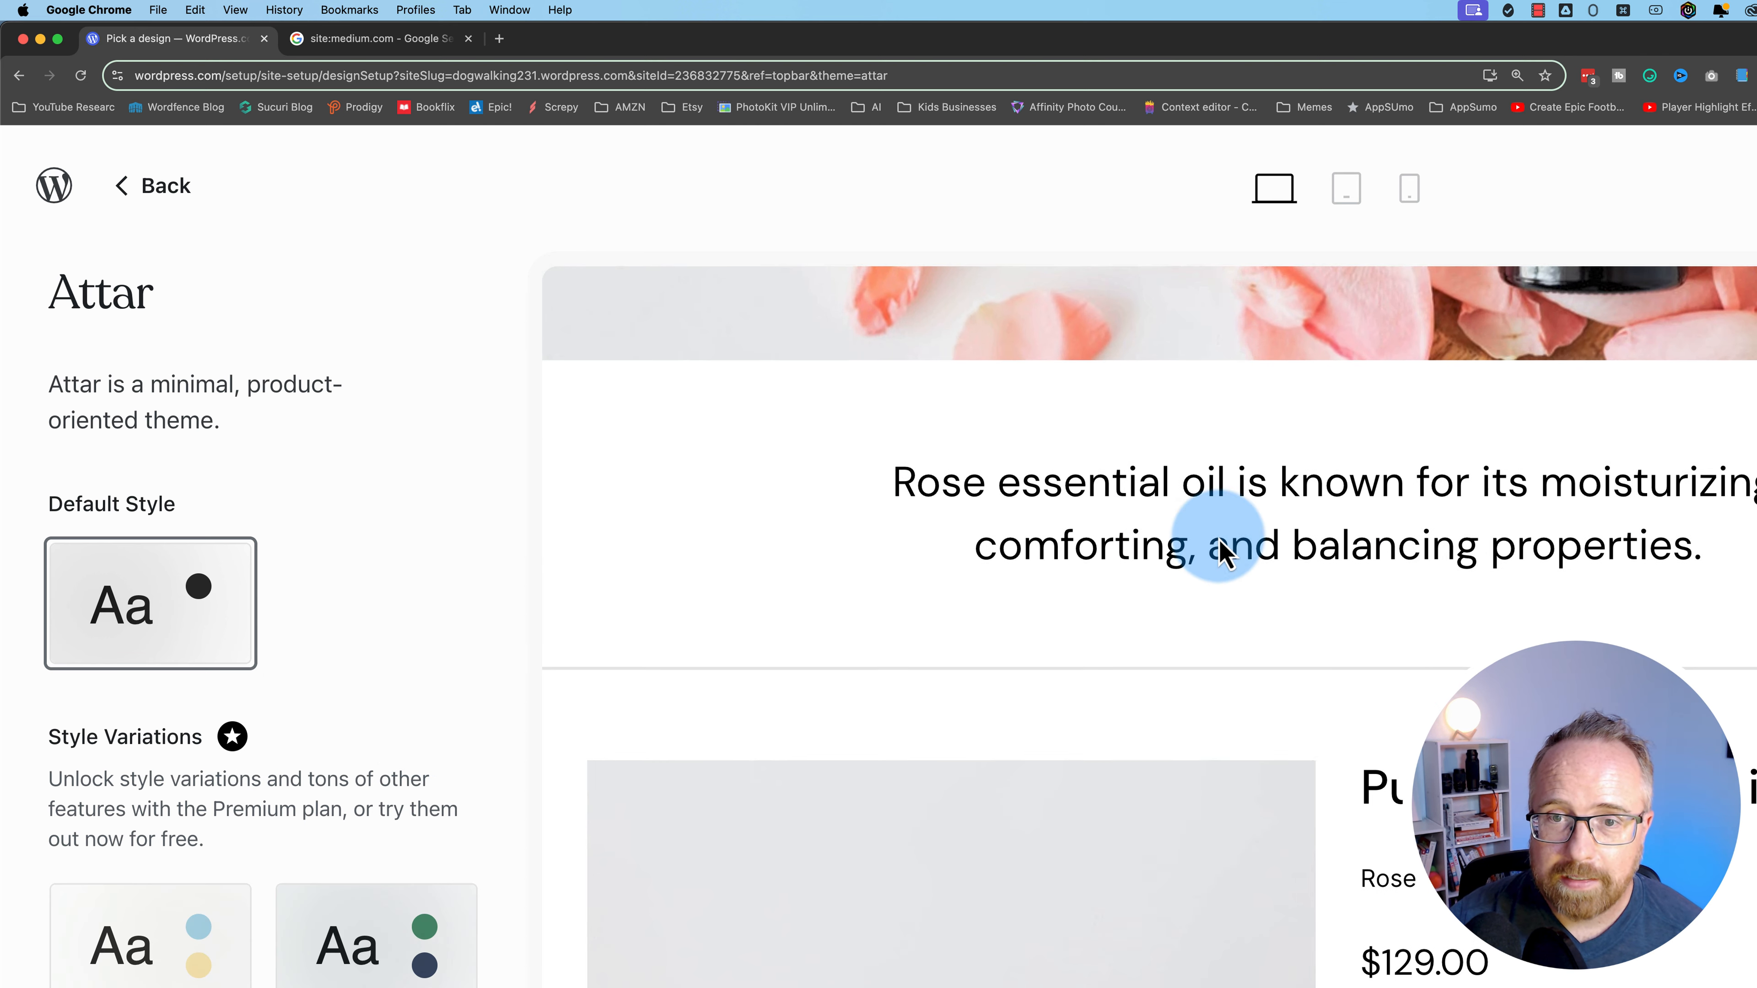
pyautogui.scroll(-5, 1216, 547)
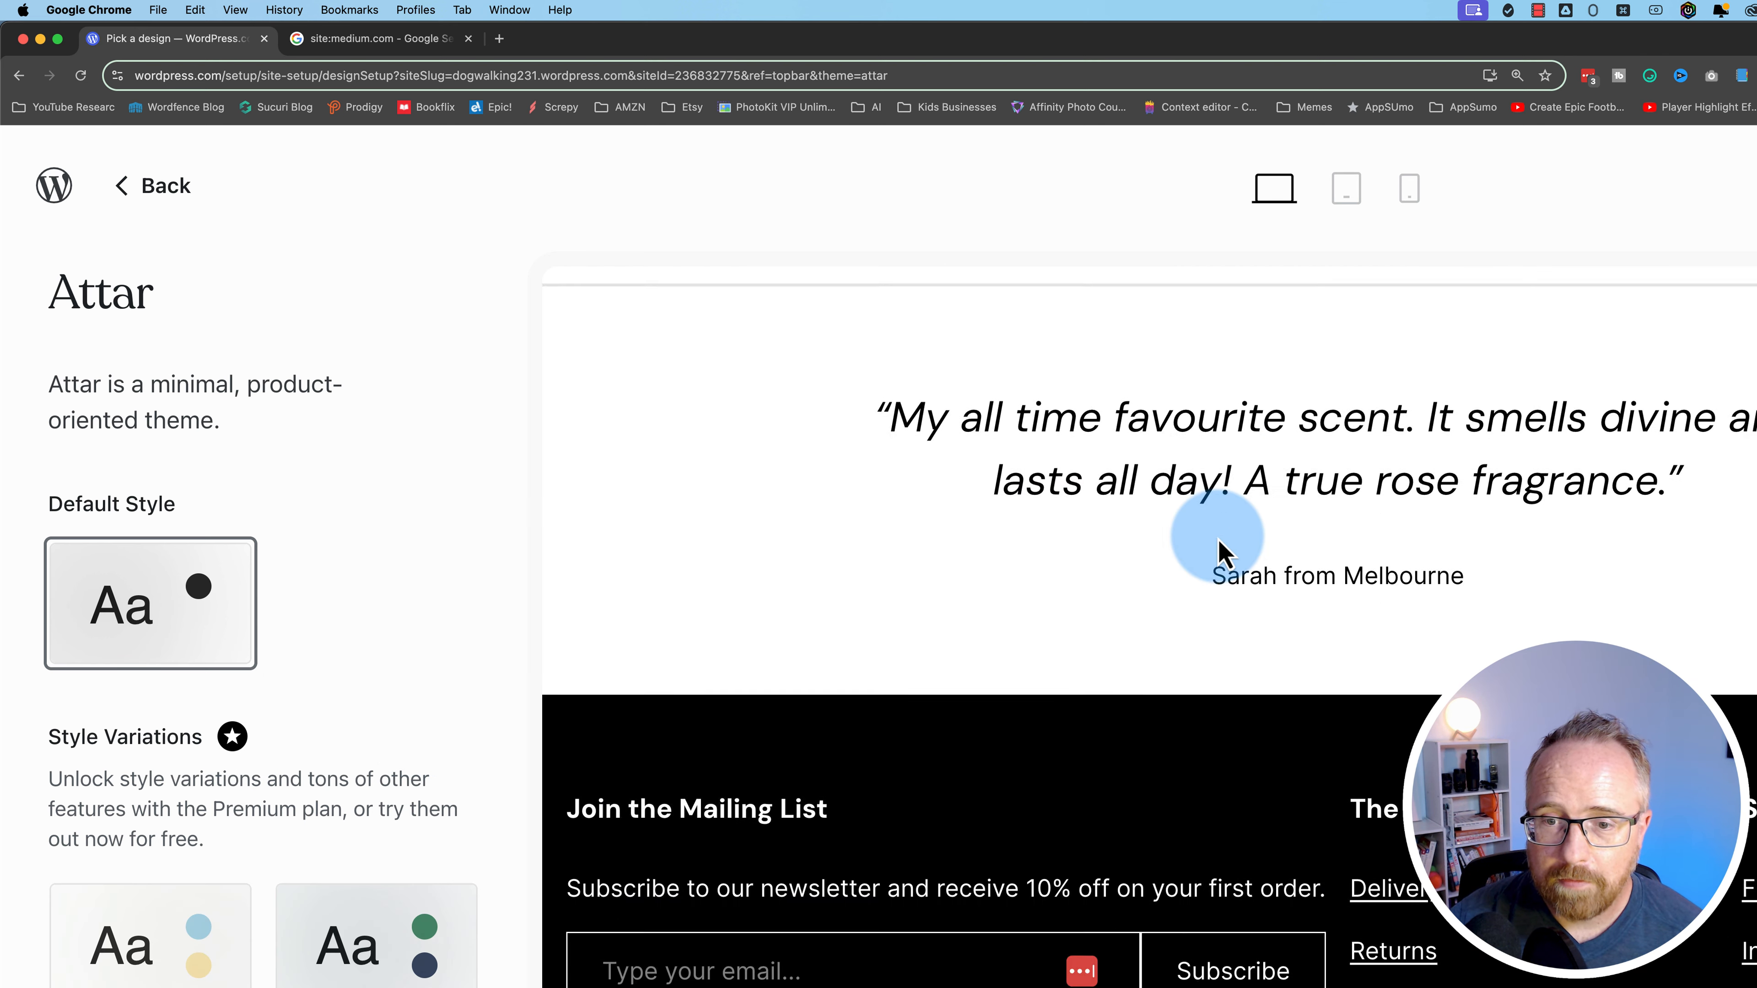
pyautogui.scroll(20, 1216, 536)
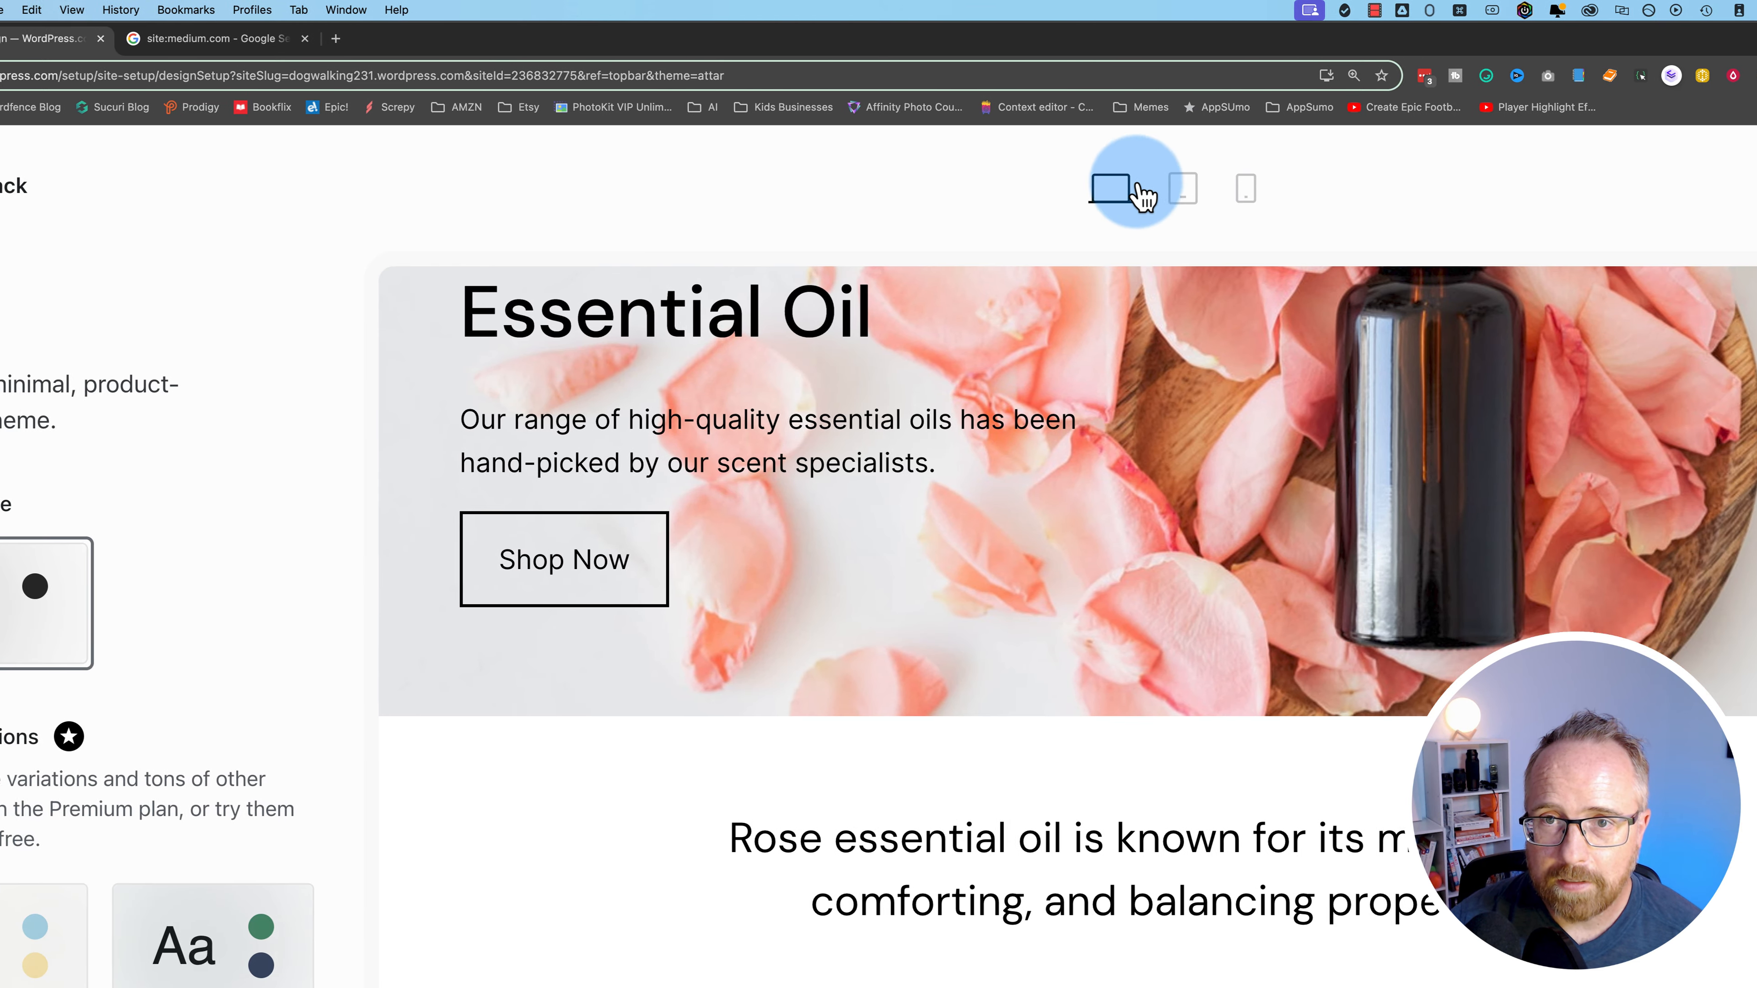
# Preview the Attar design at tablet and phone sizes, and continue with its default style
pyautogui.click(1346, 188)
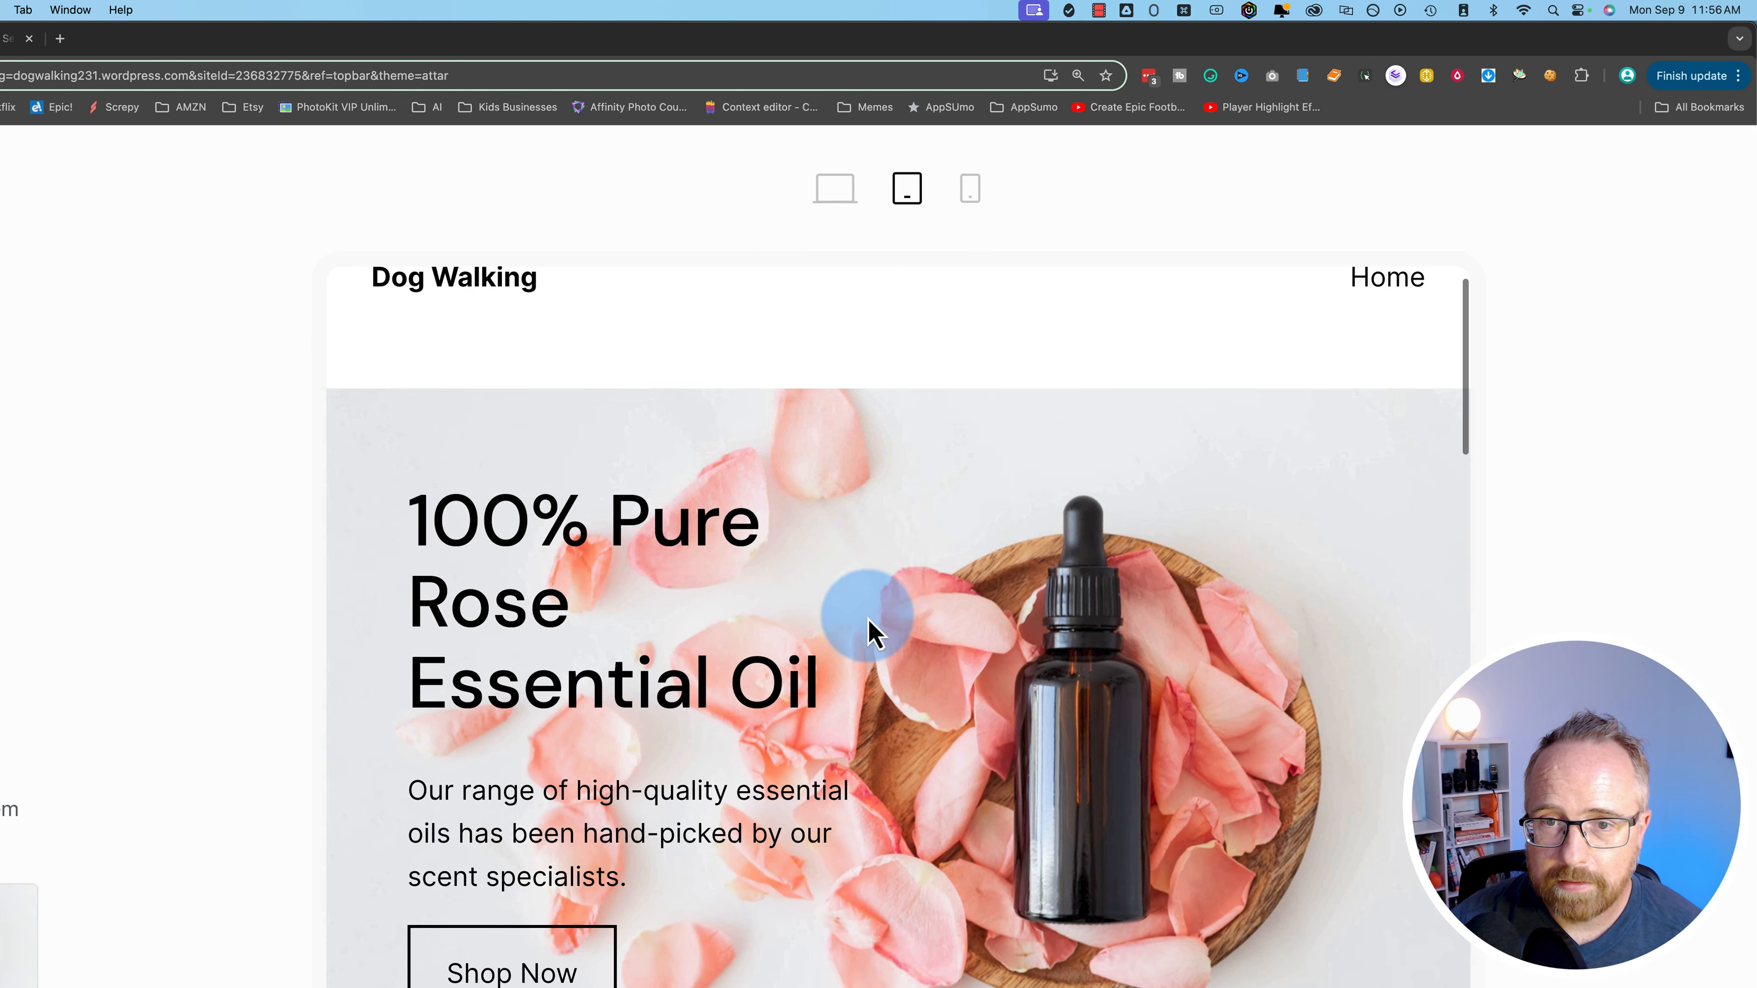
pyautogui.scroll(-10, 869, 626)
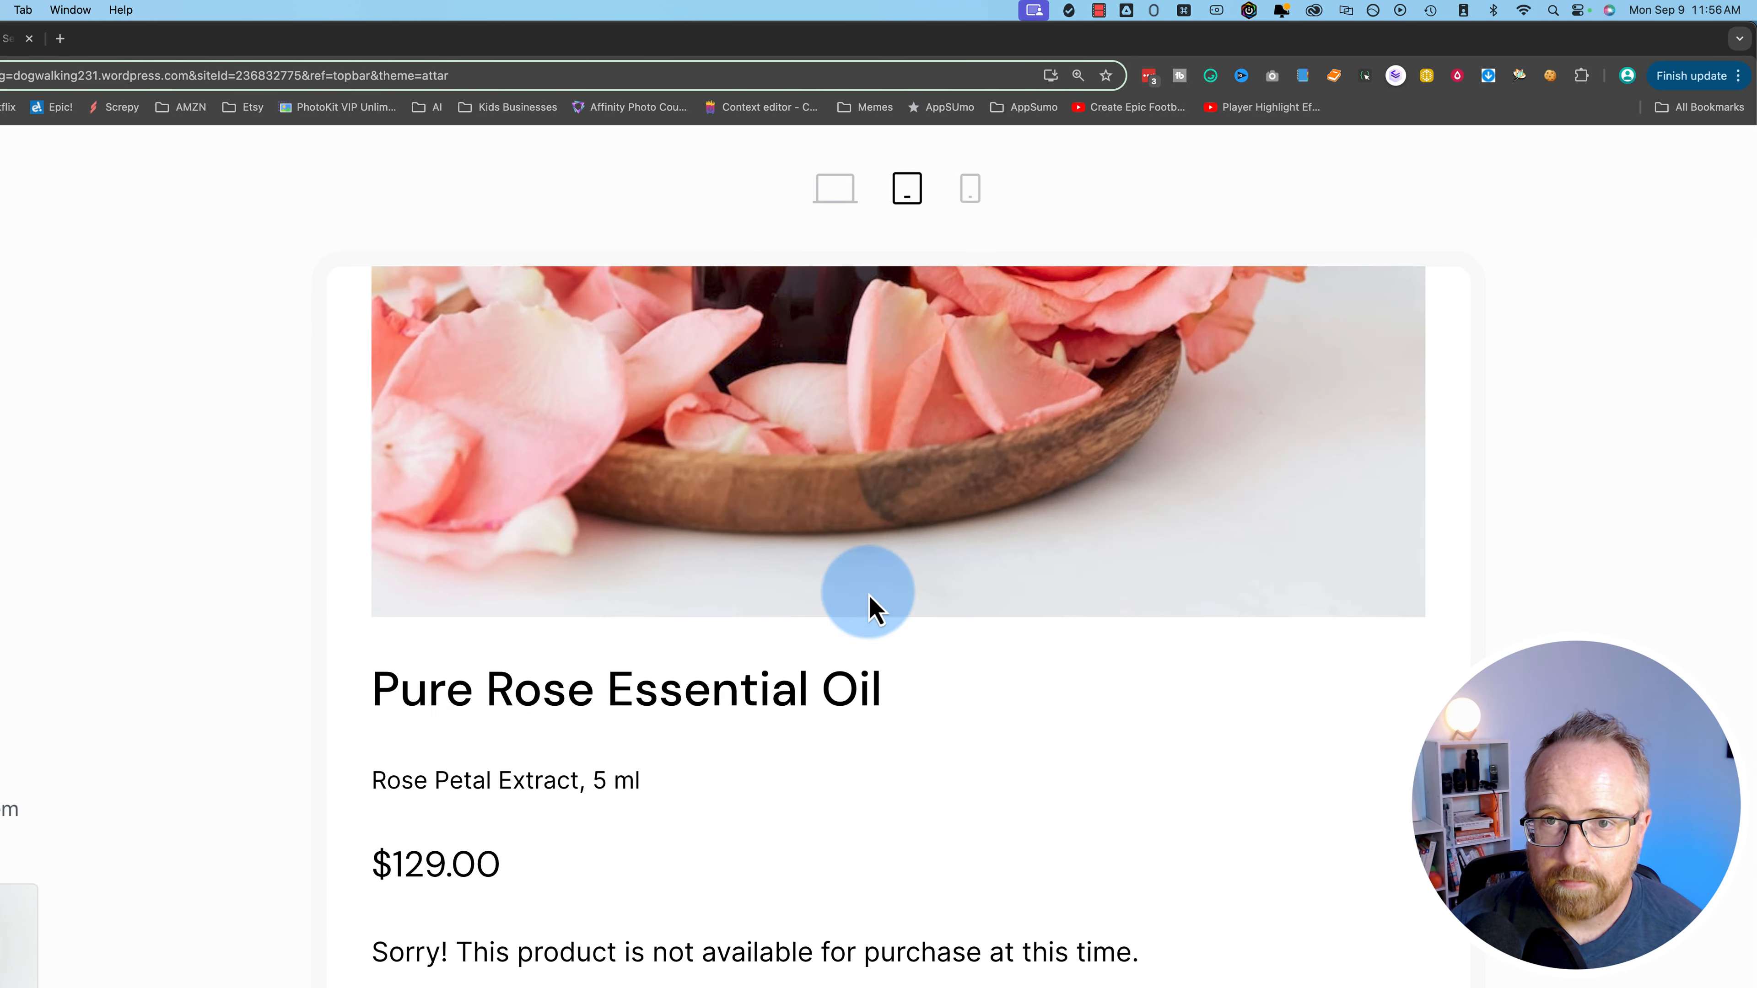
pyautogui.click(969, 188)
pyautogui.scroll(-3, 882, 855)
pyautogui.scroll(10, 882, 855)
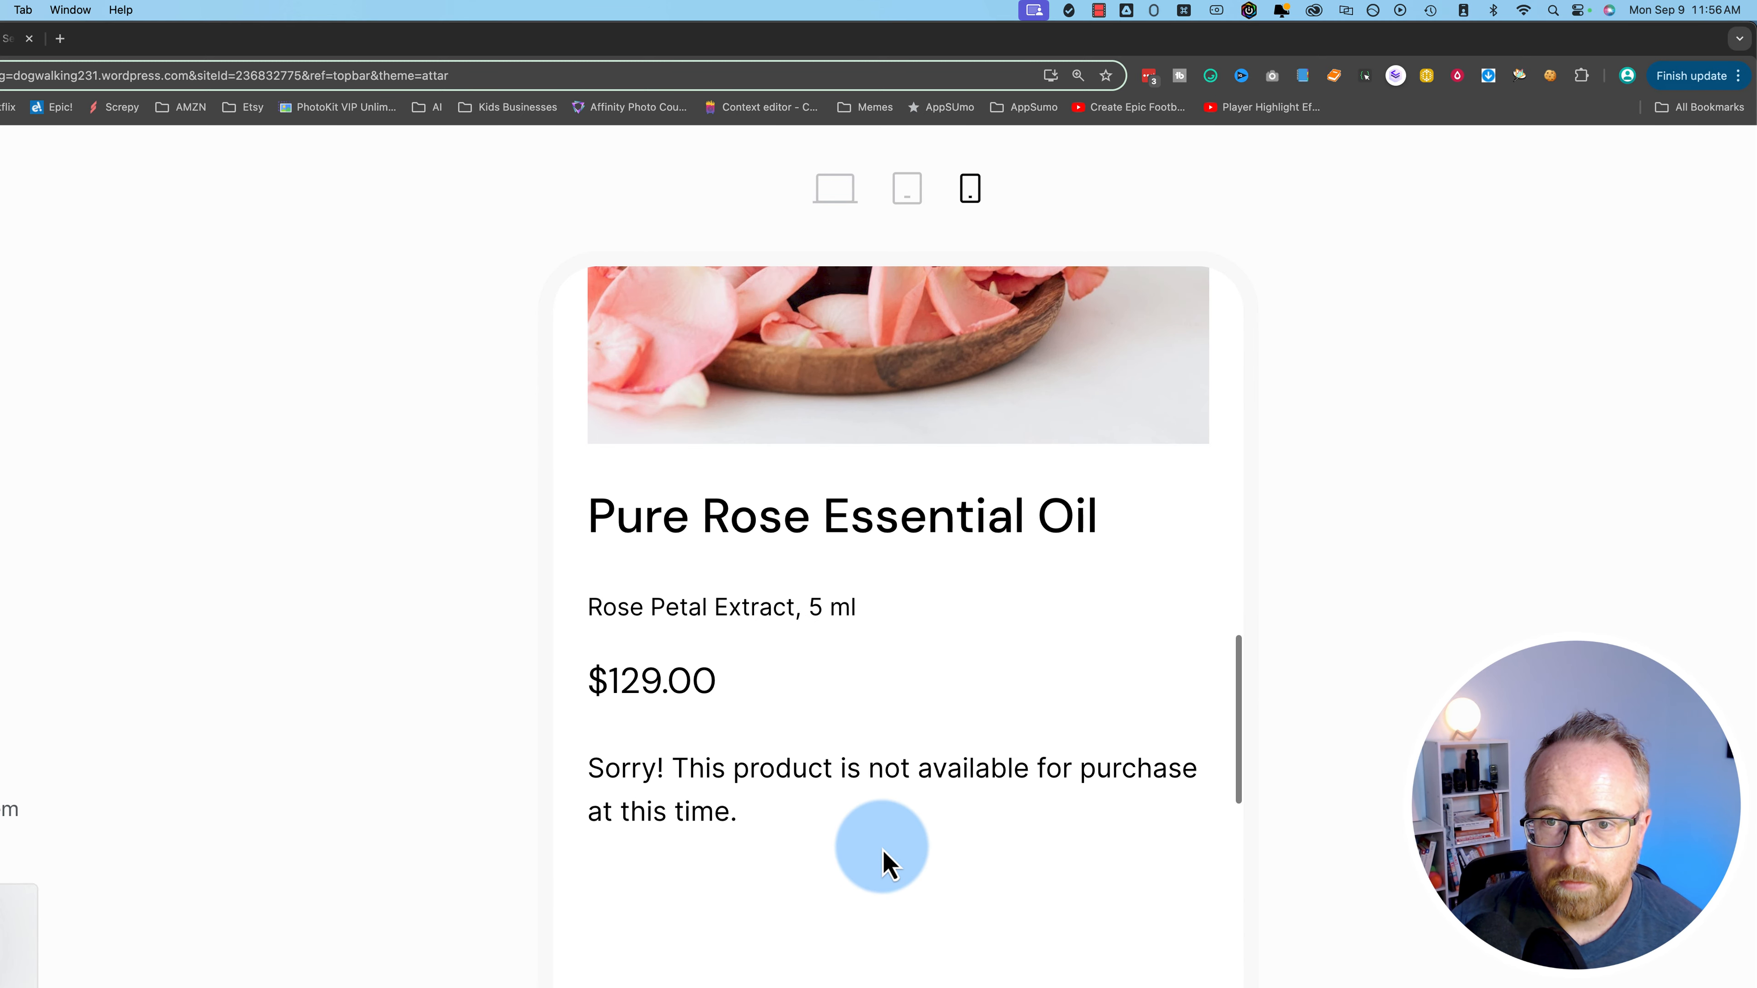
pyautogui.scroll(10, 889, 864)
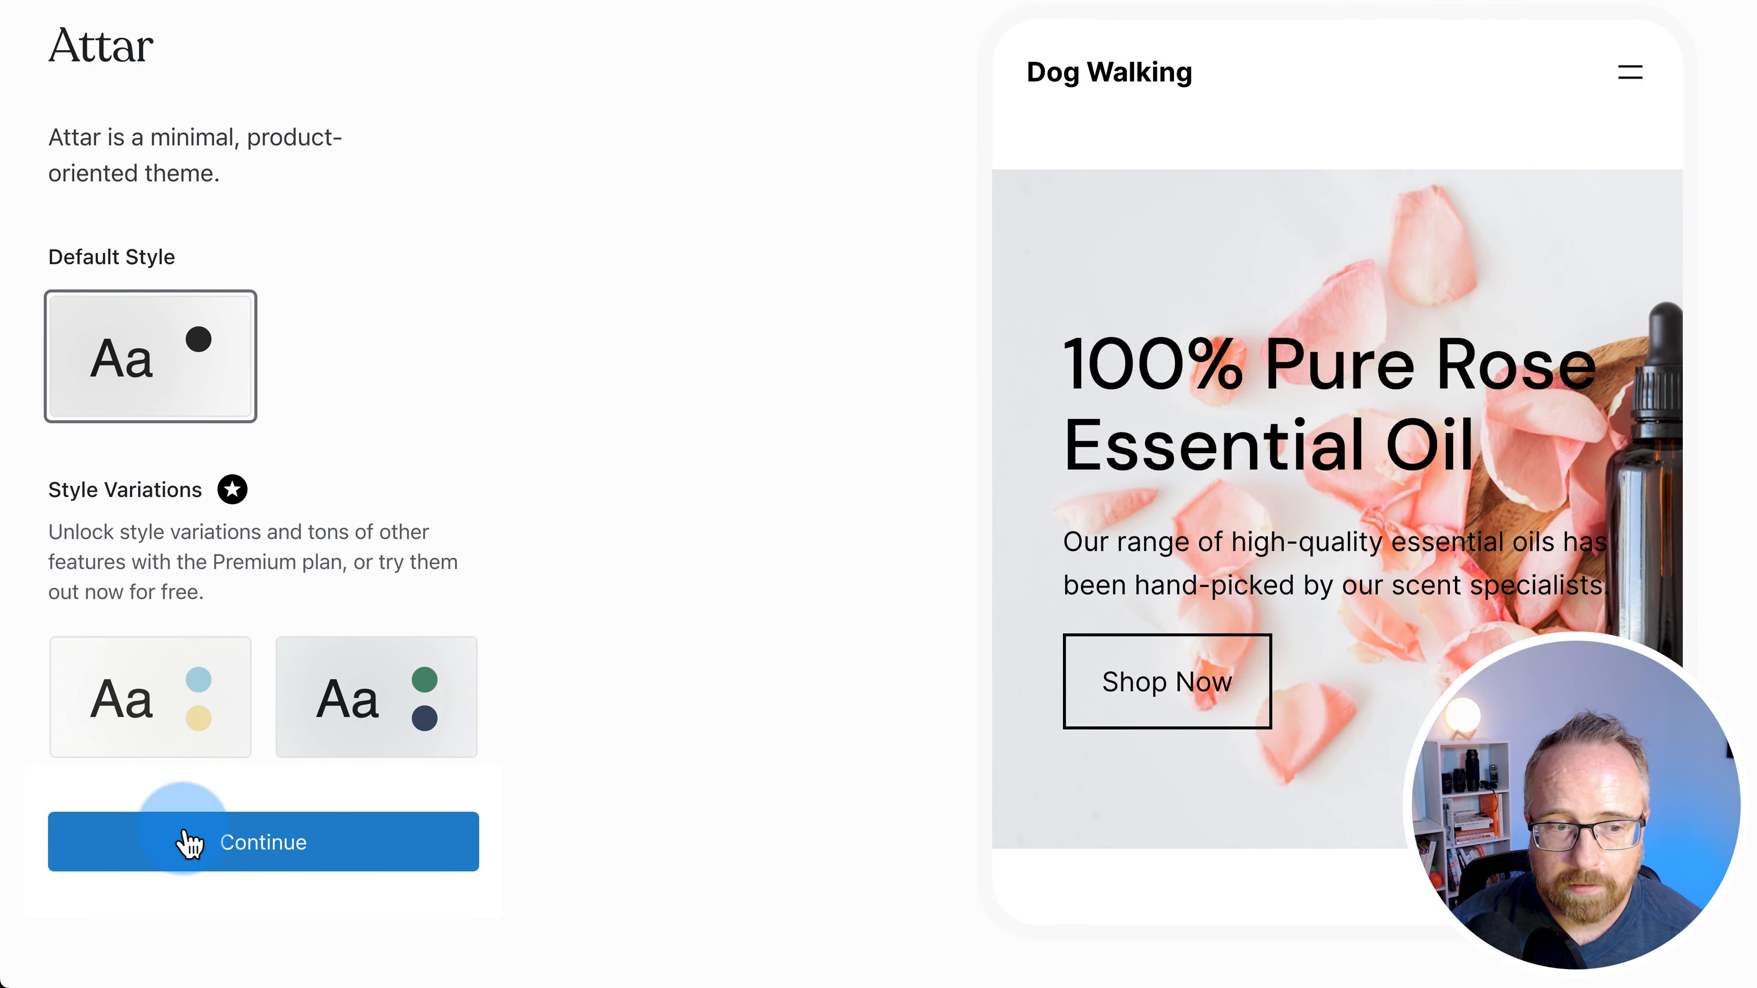
pyautogui.click(37, 922)
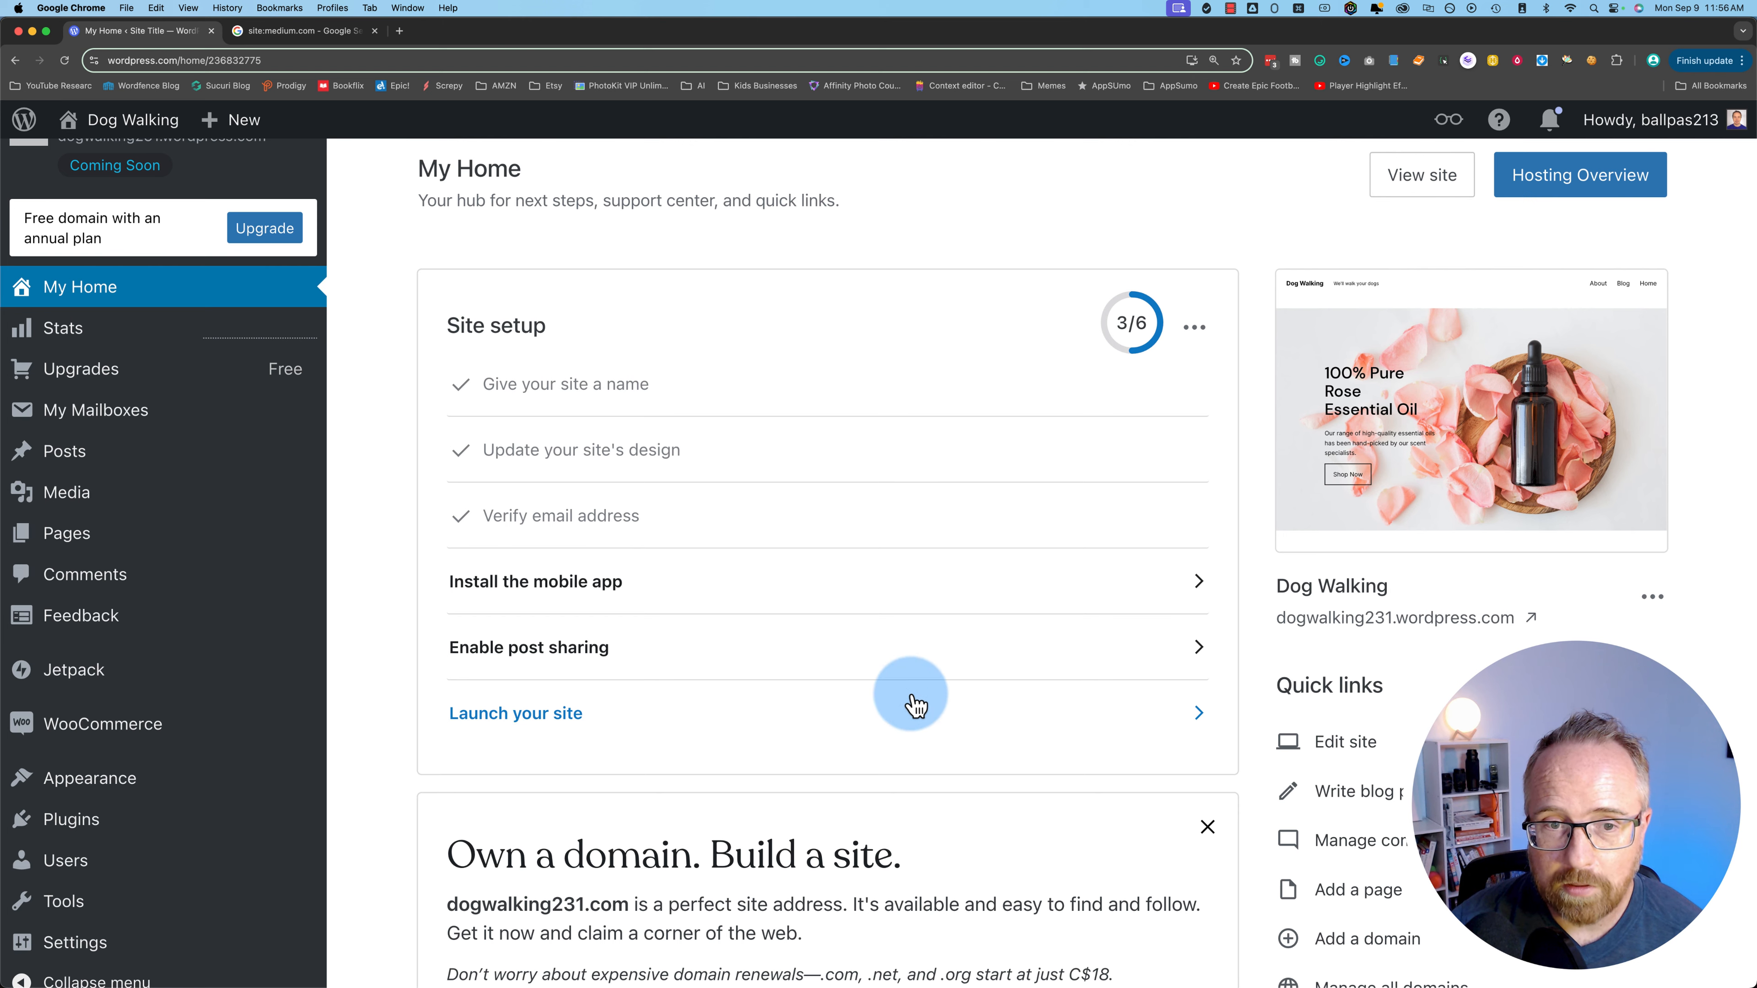
# Visit the Dog Walking site from the dashboard and look over its homepage
pyautogui.scroll(1, 752, 354)
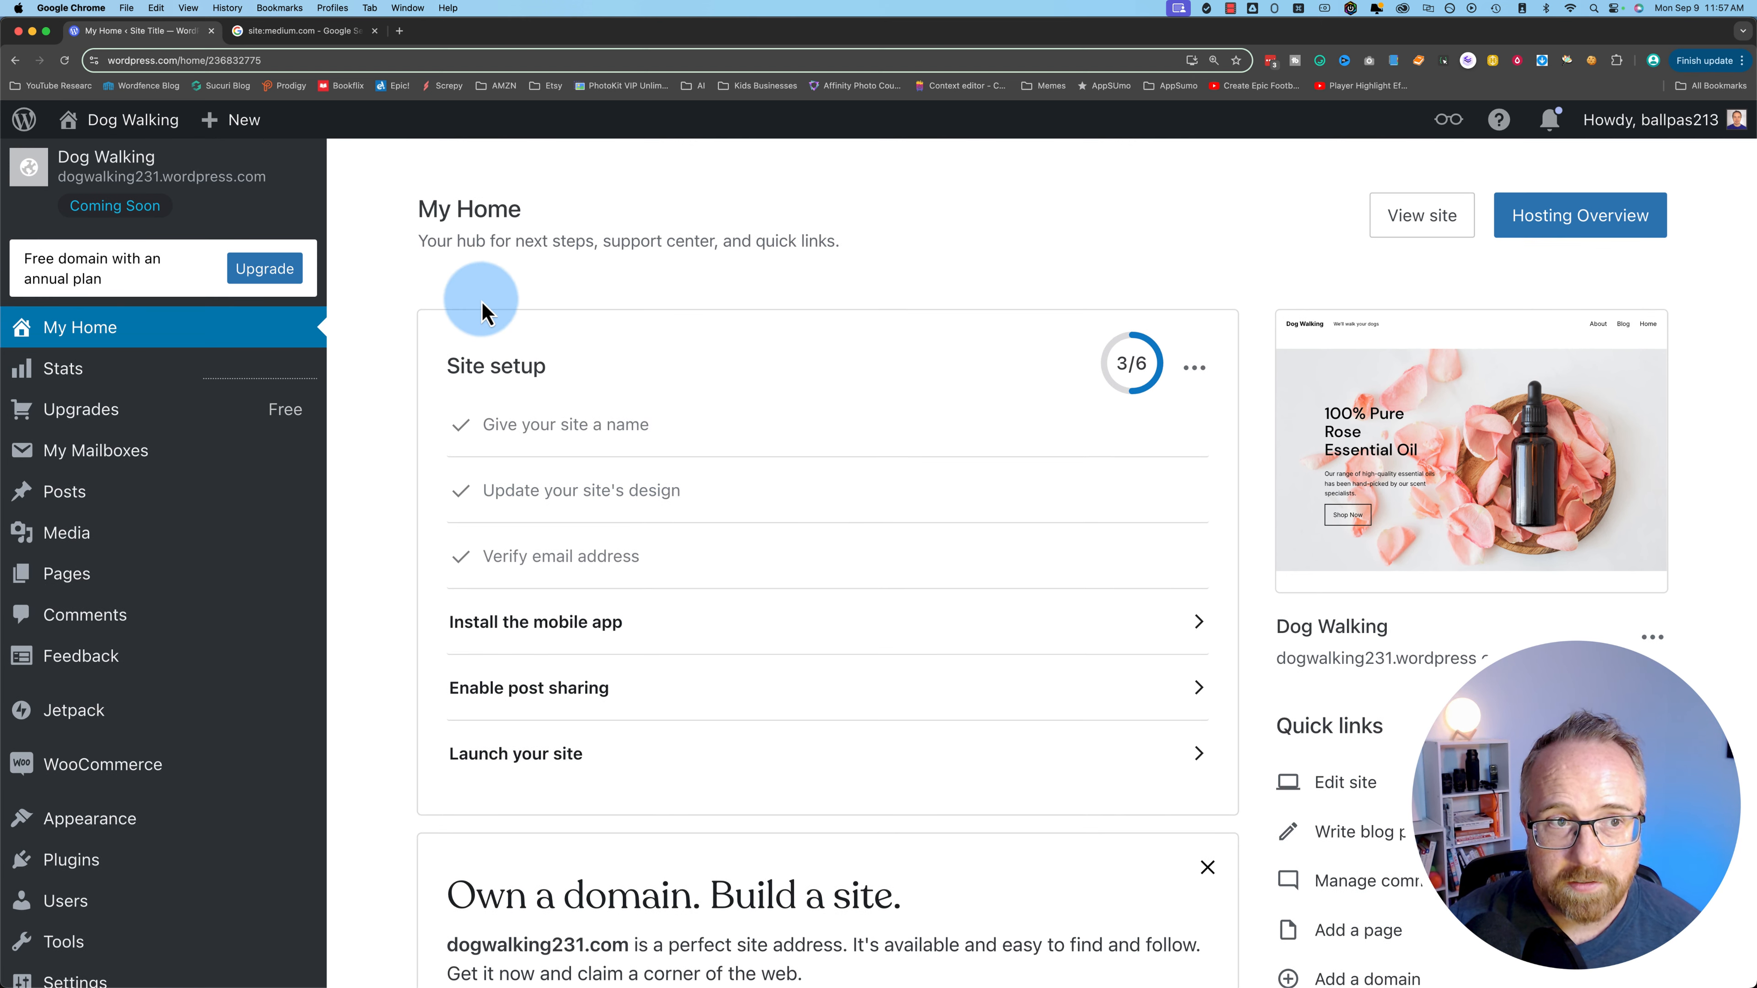
pyautogui.moveTo(128, 121)
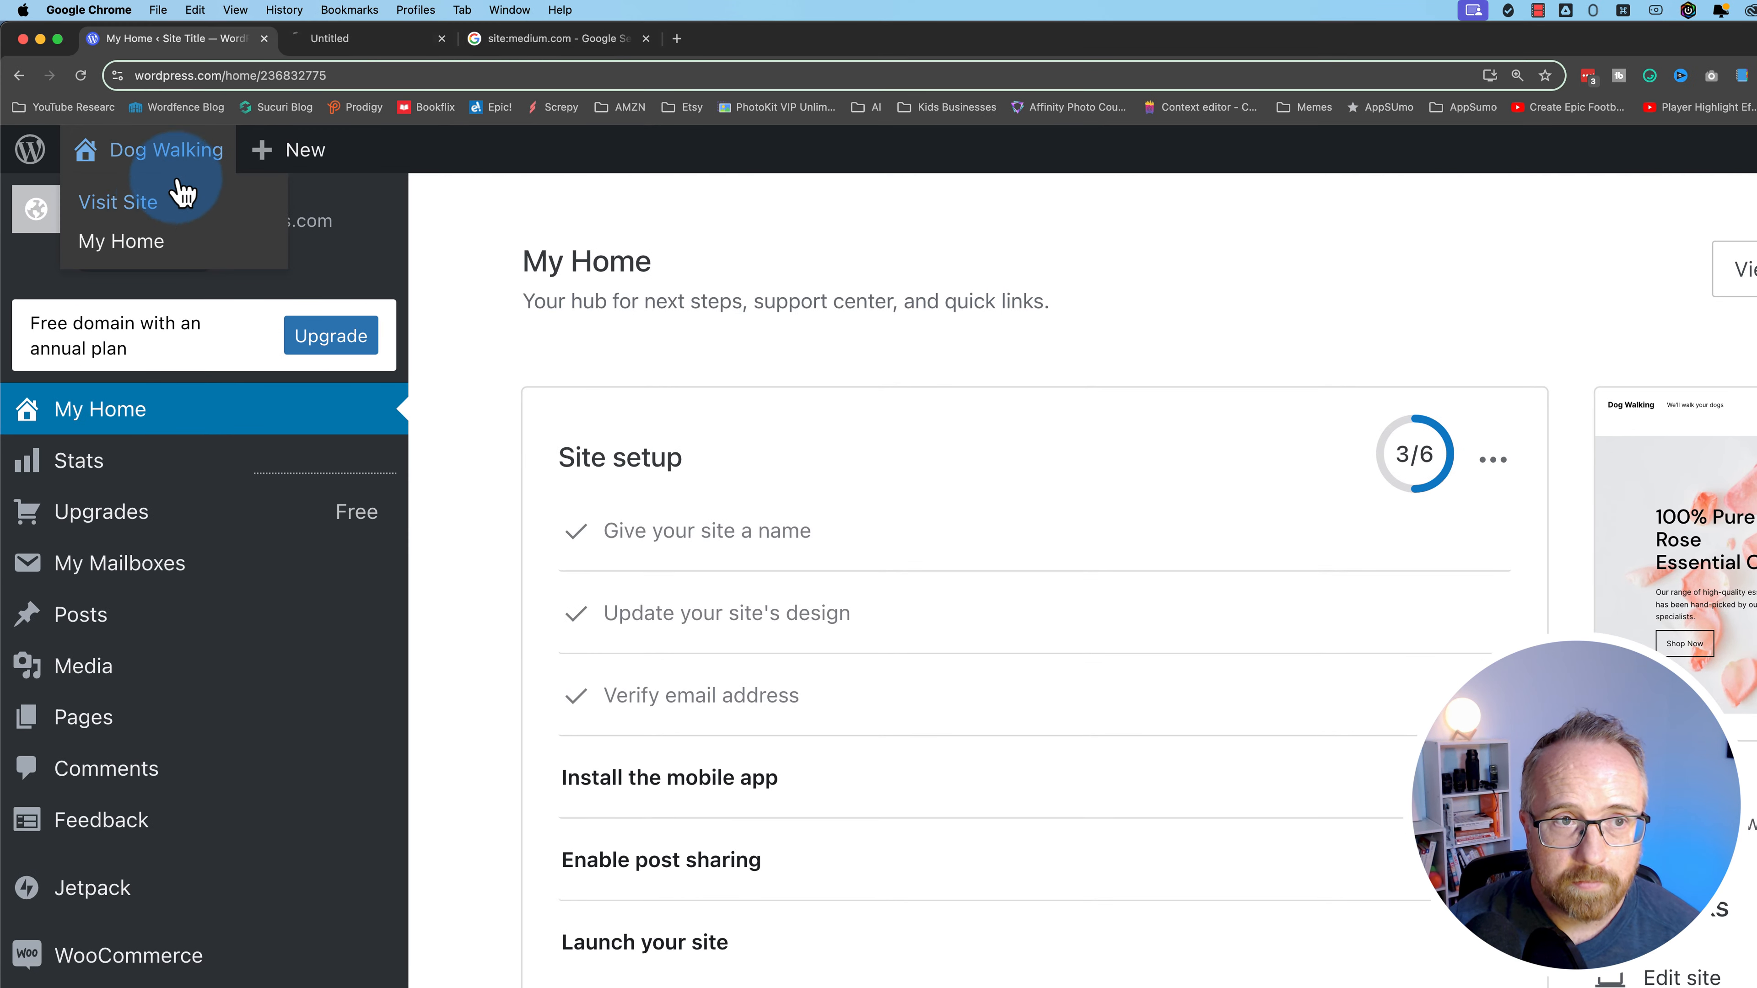
pyautogui.click(128, 155)
pyautogui.scroll(-10, 1013, 589)
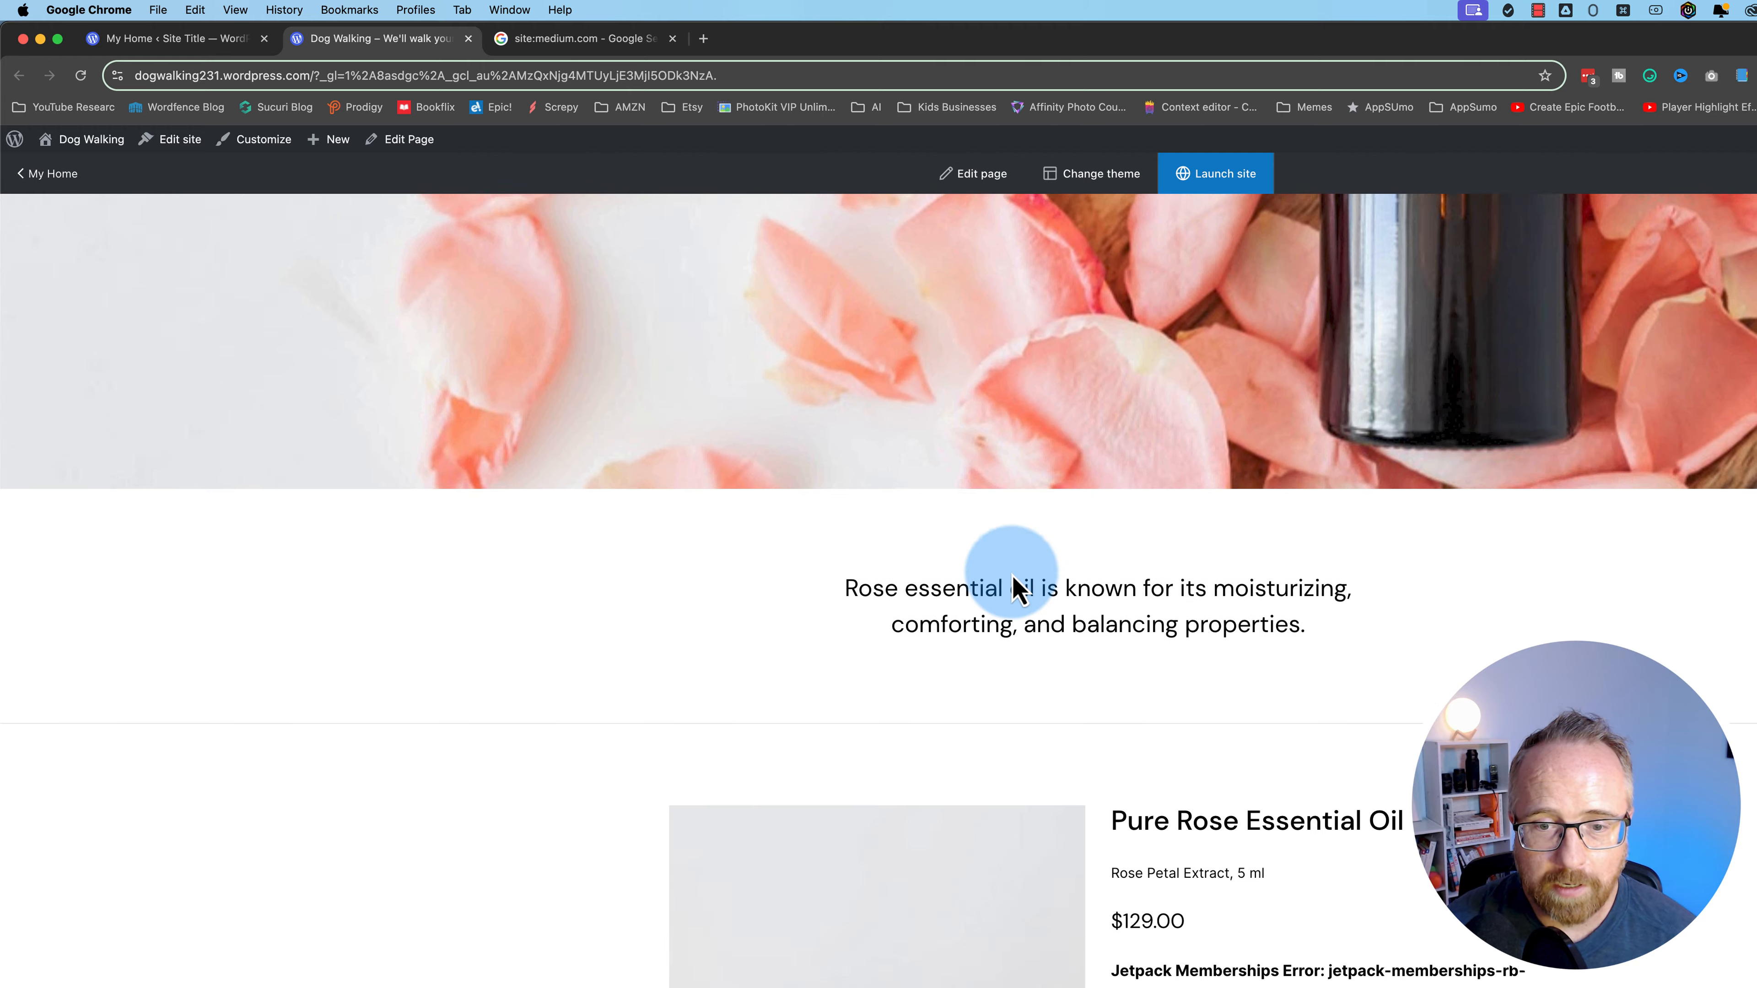
pyautogui.scroll(15, 980, 726)
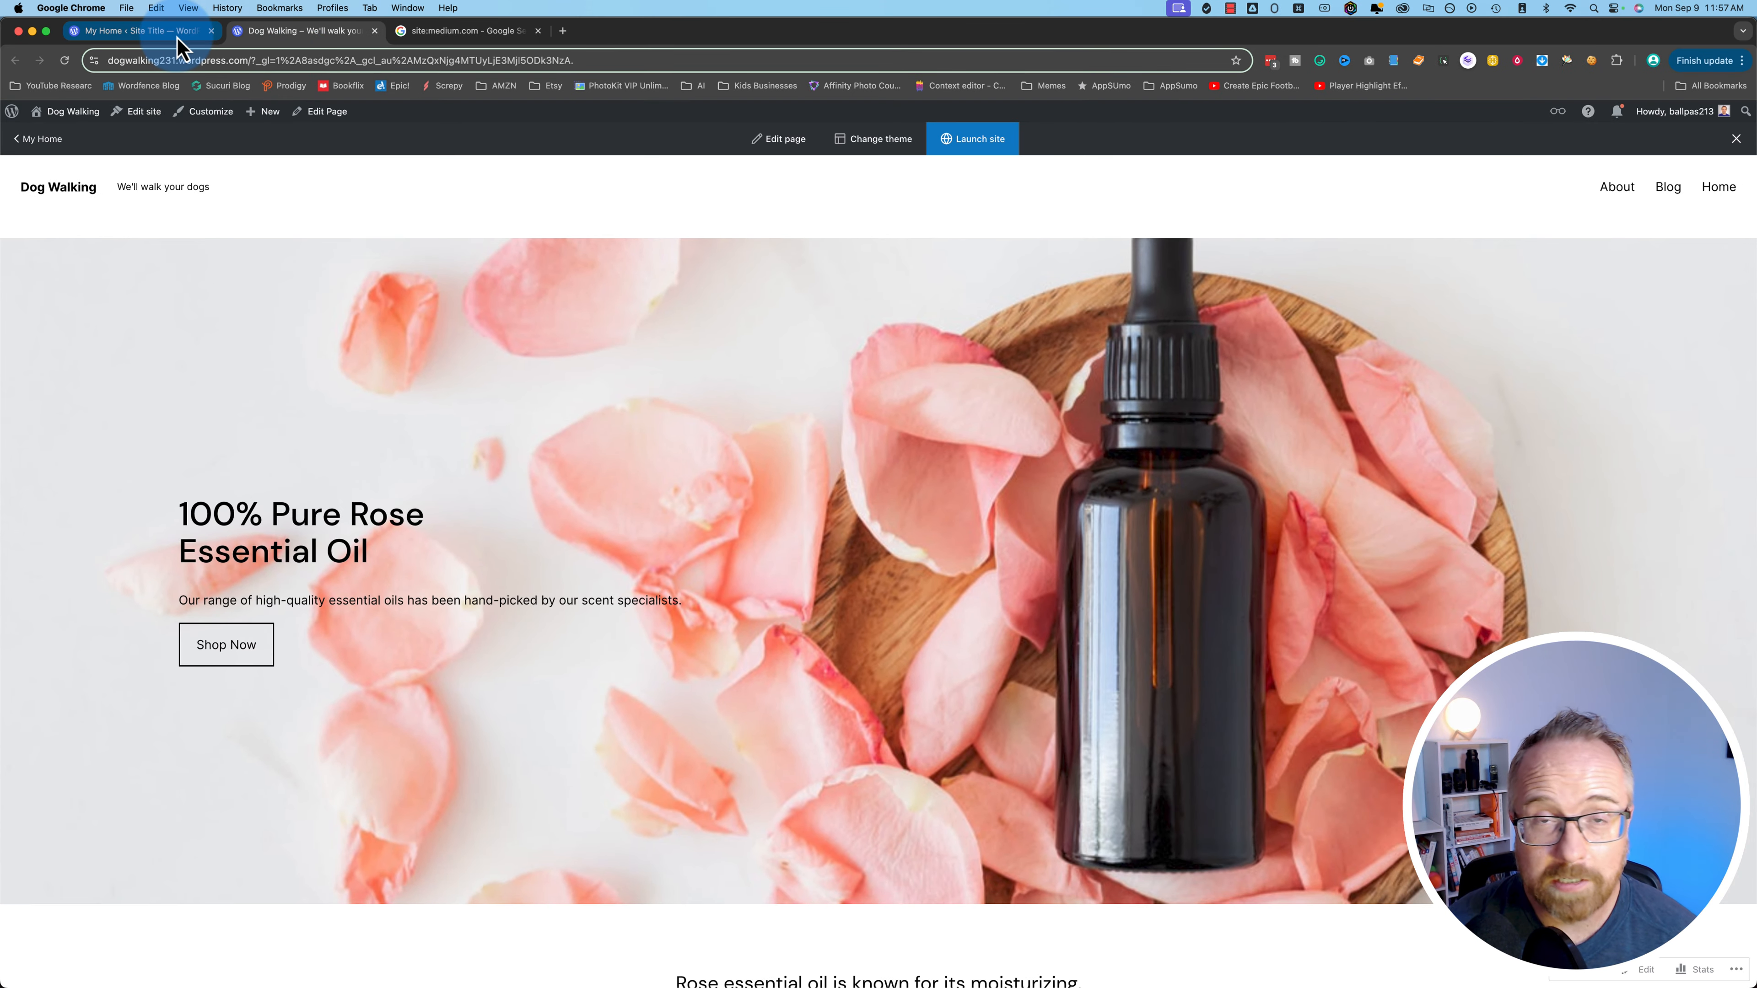
pyautogui.scroll(-4, 566, 643)
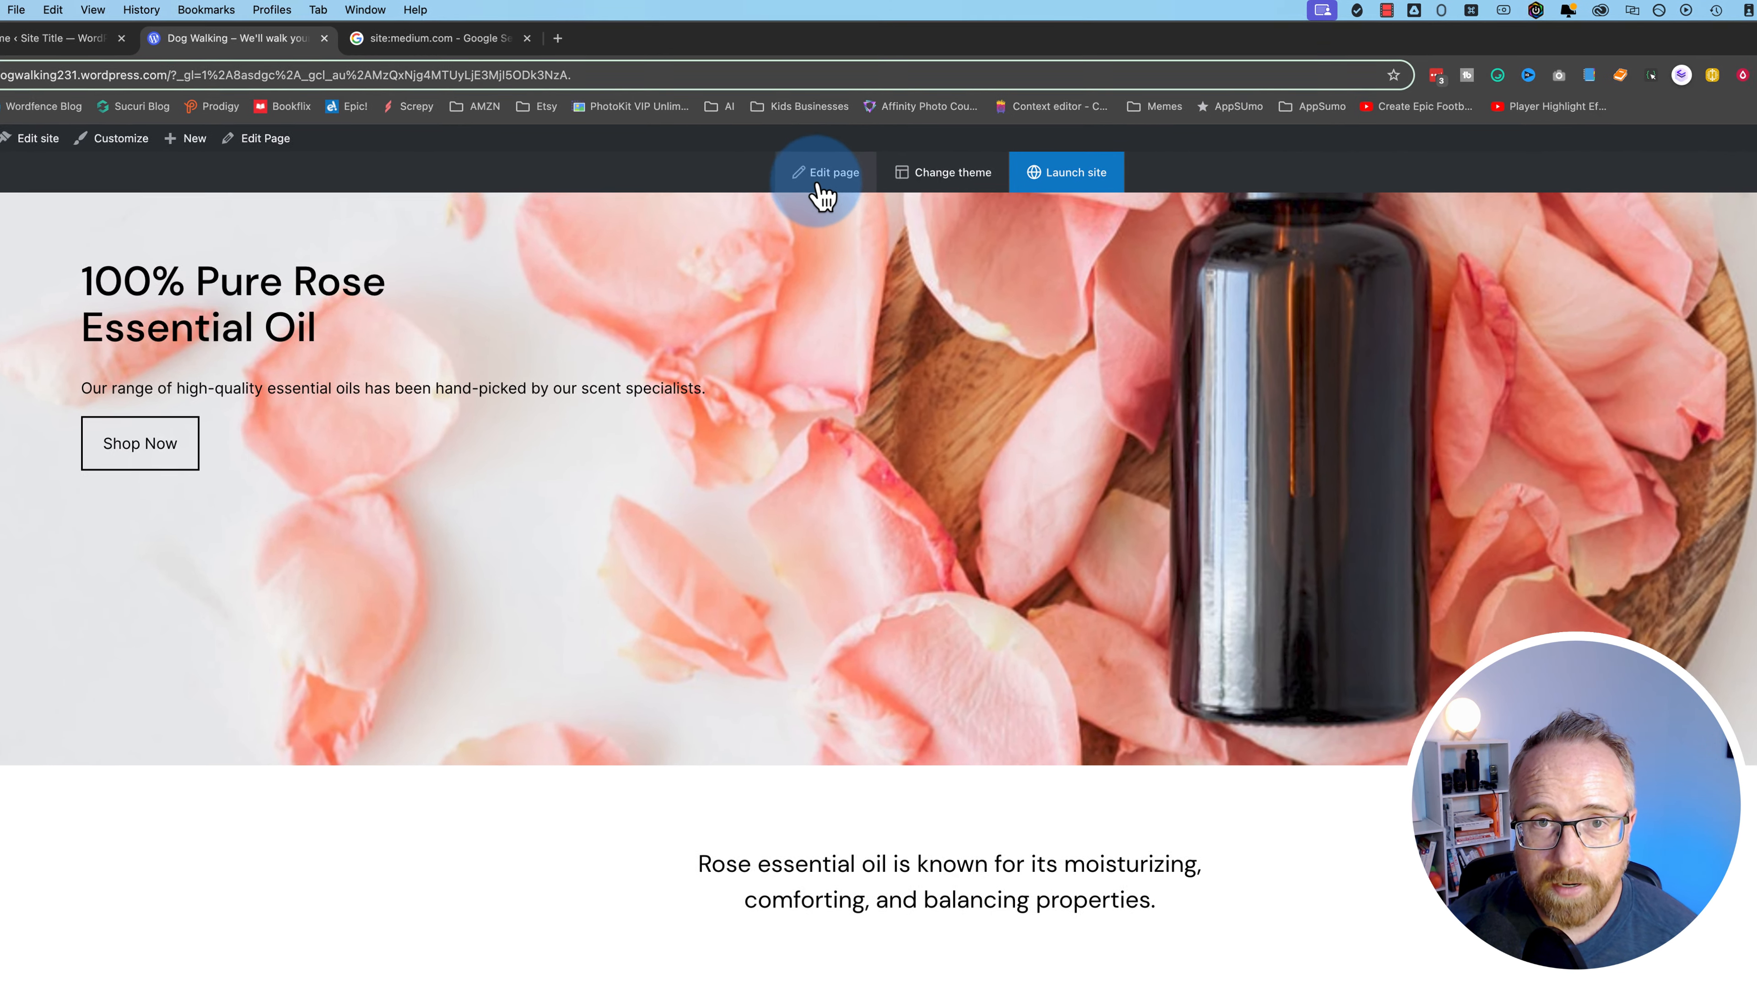
# Open the homepage in the page editor, and show the site's list of pages in the dashboard
pyautogui.click(781, 139)
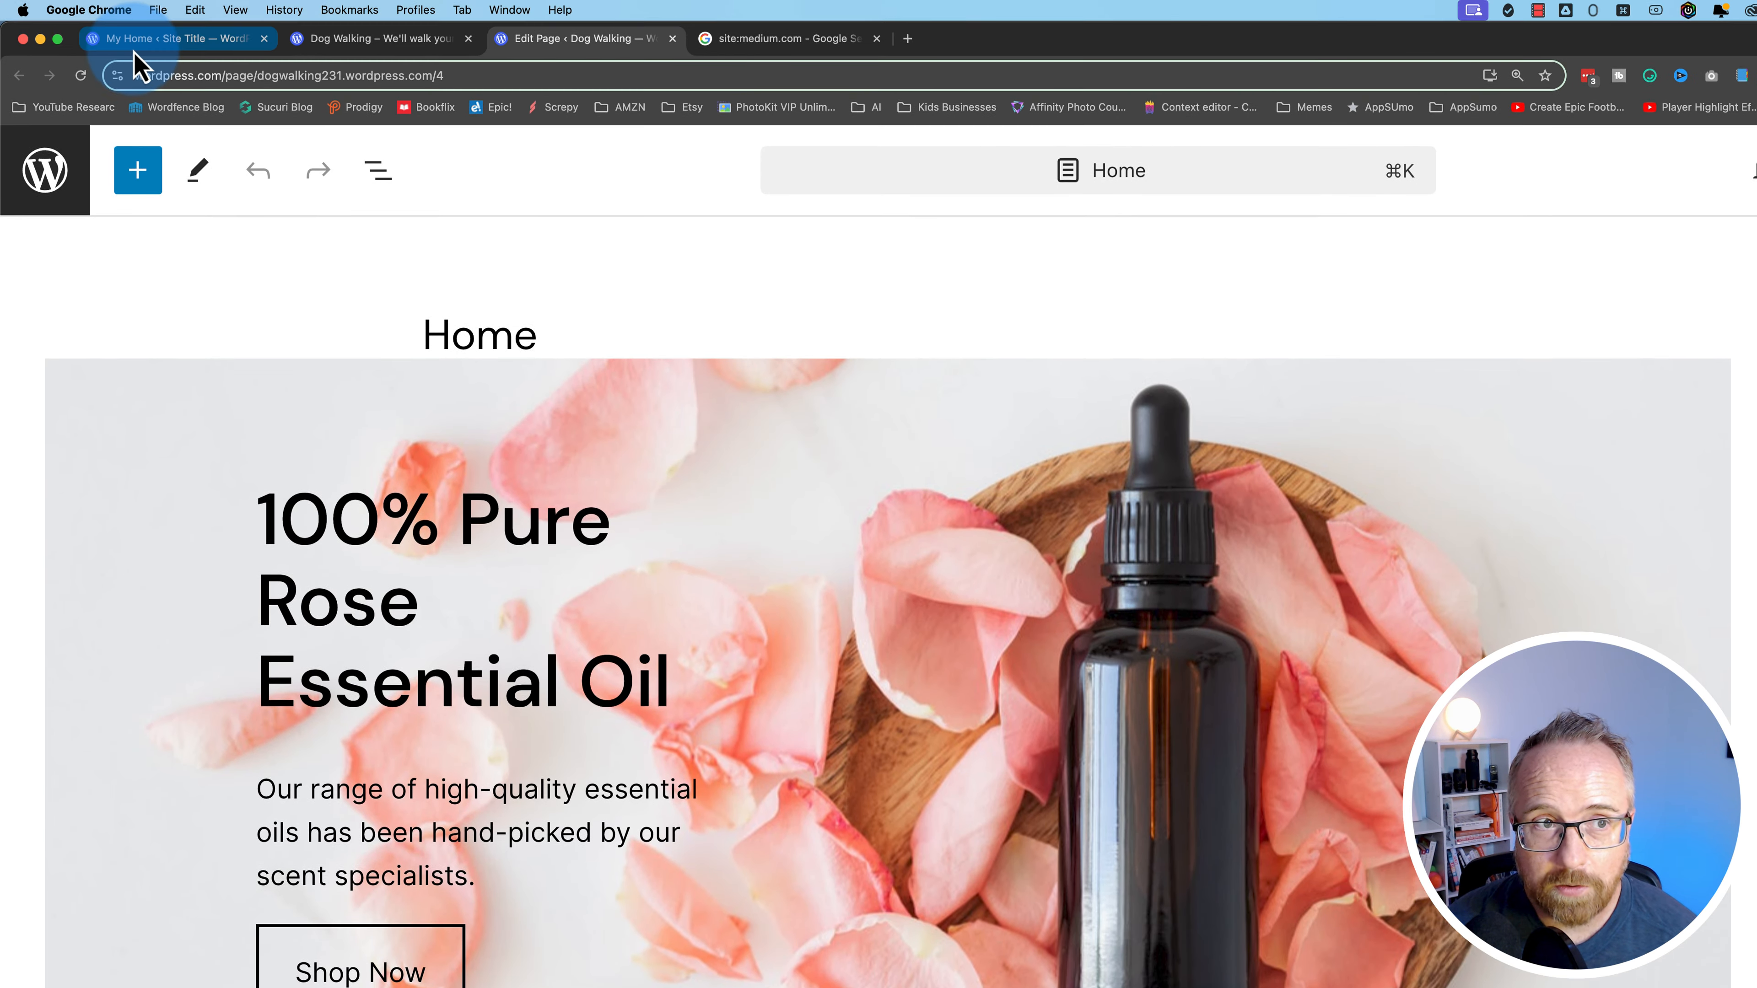
pyautogui.click(138, 41)
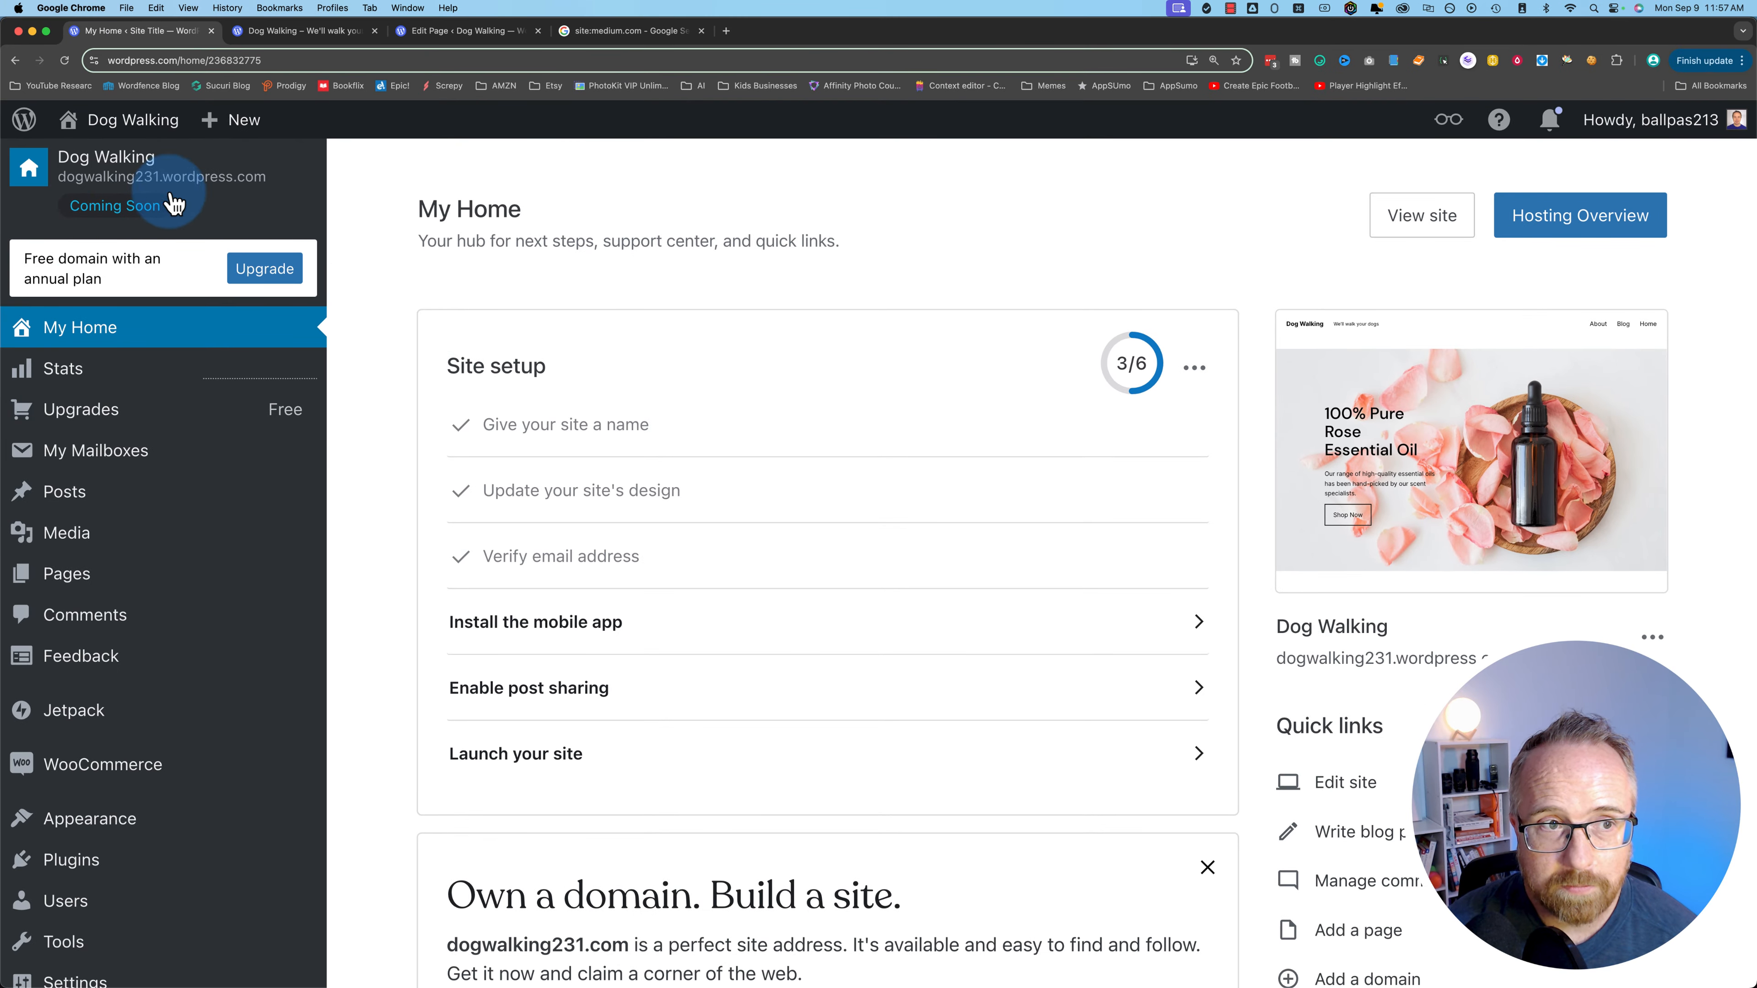
pyautogui.click(66, 574)
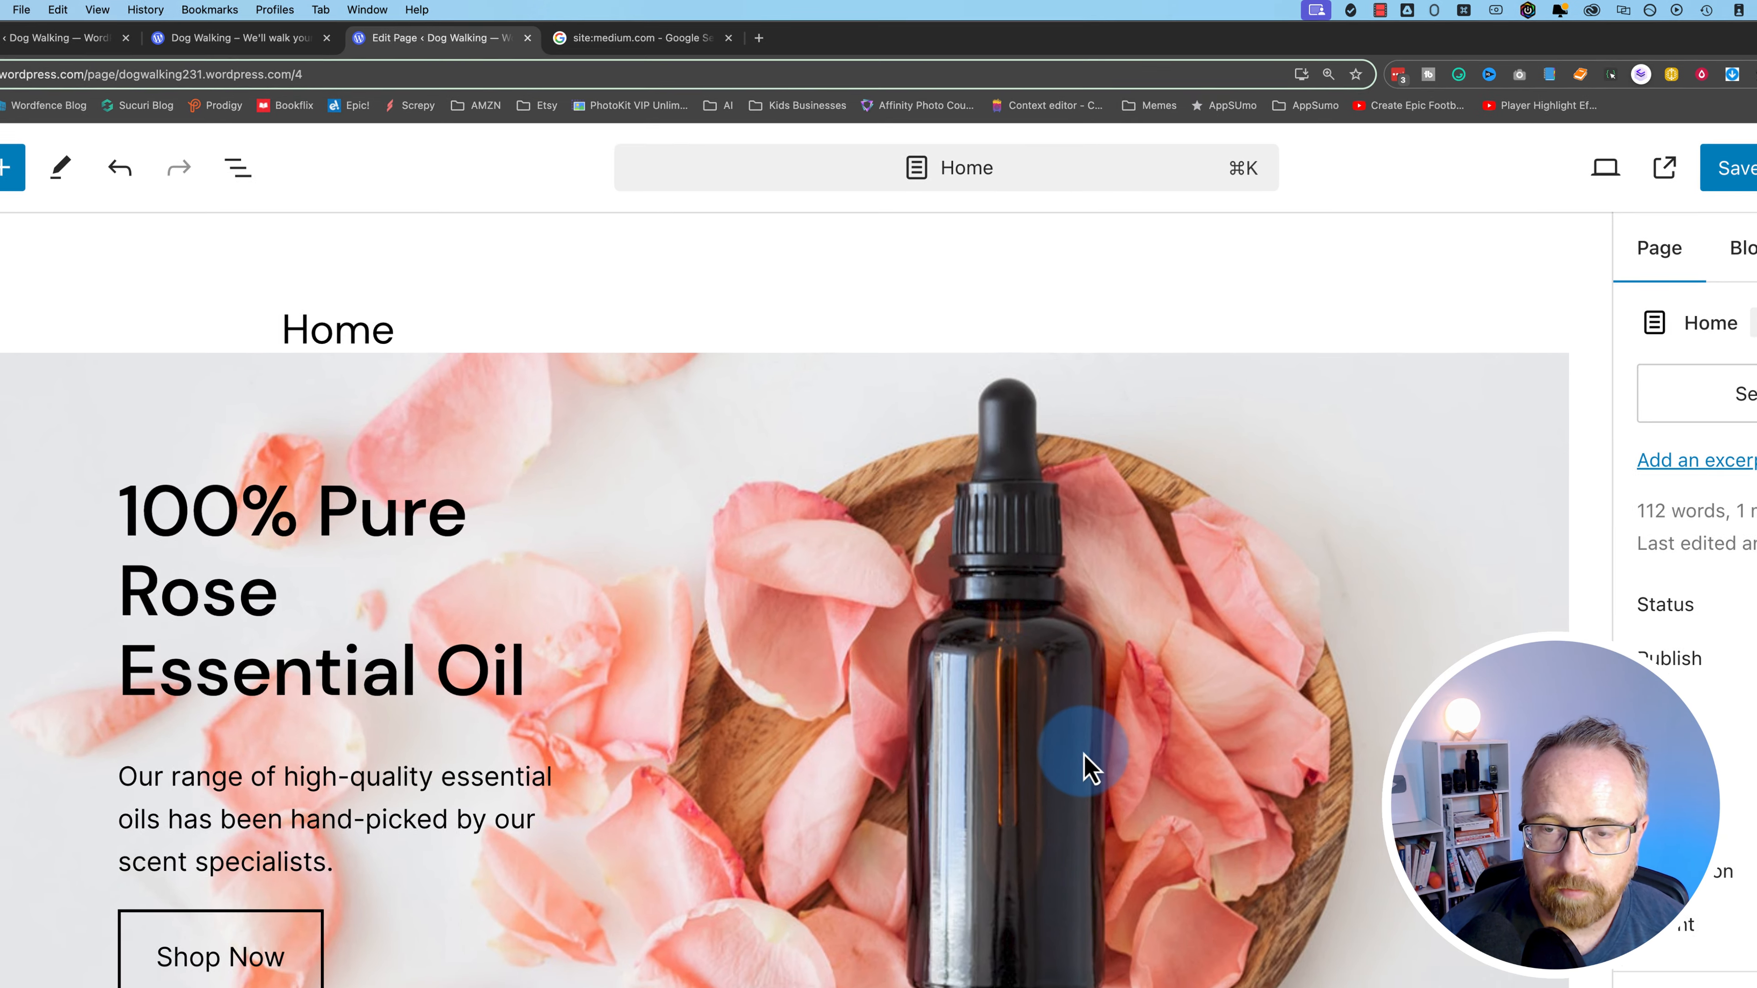
# Examine the homepage's hero cover and the intro text group below it in the page editor
pyautogui.scroll(-10, 1012, 656)
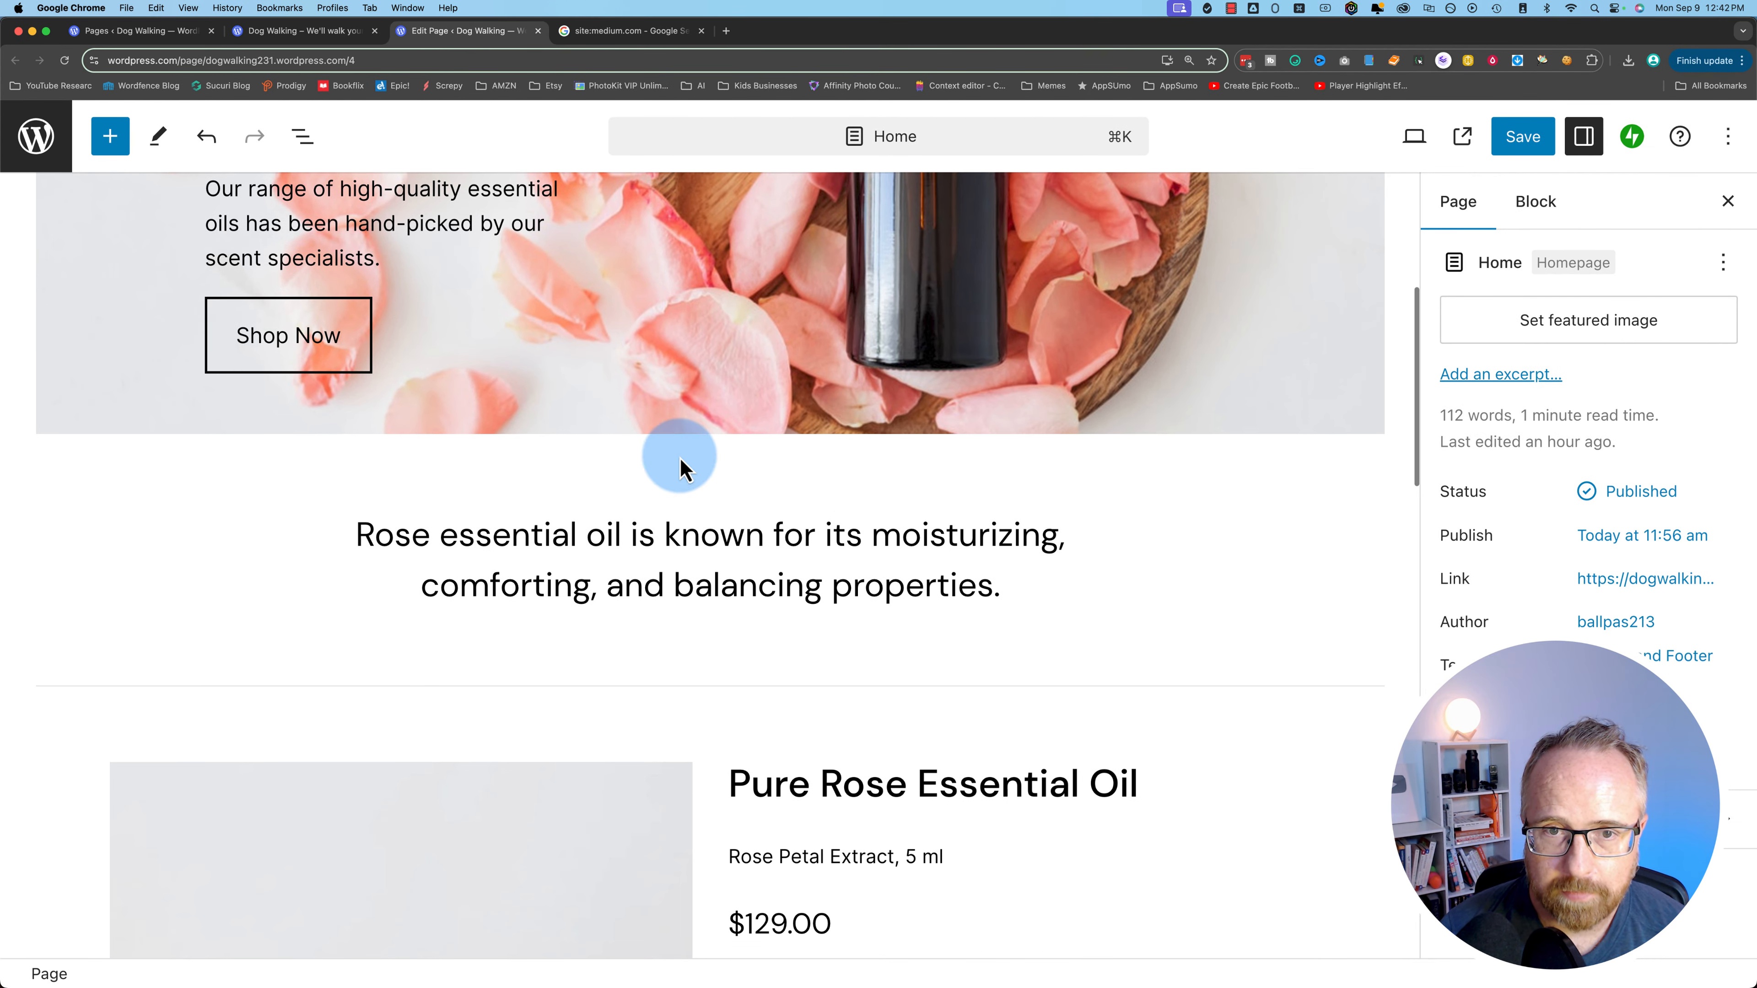
pyautogui.scroll(6, 719, 429)
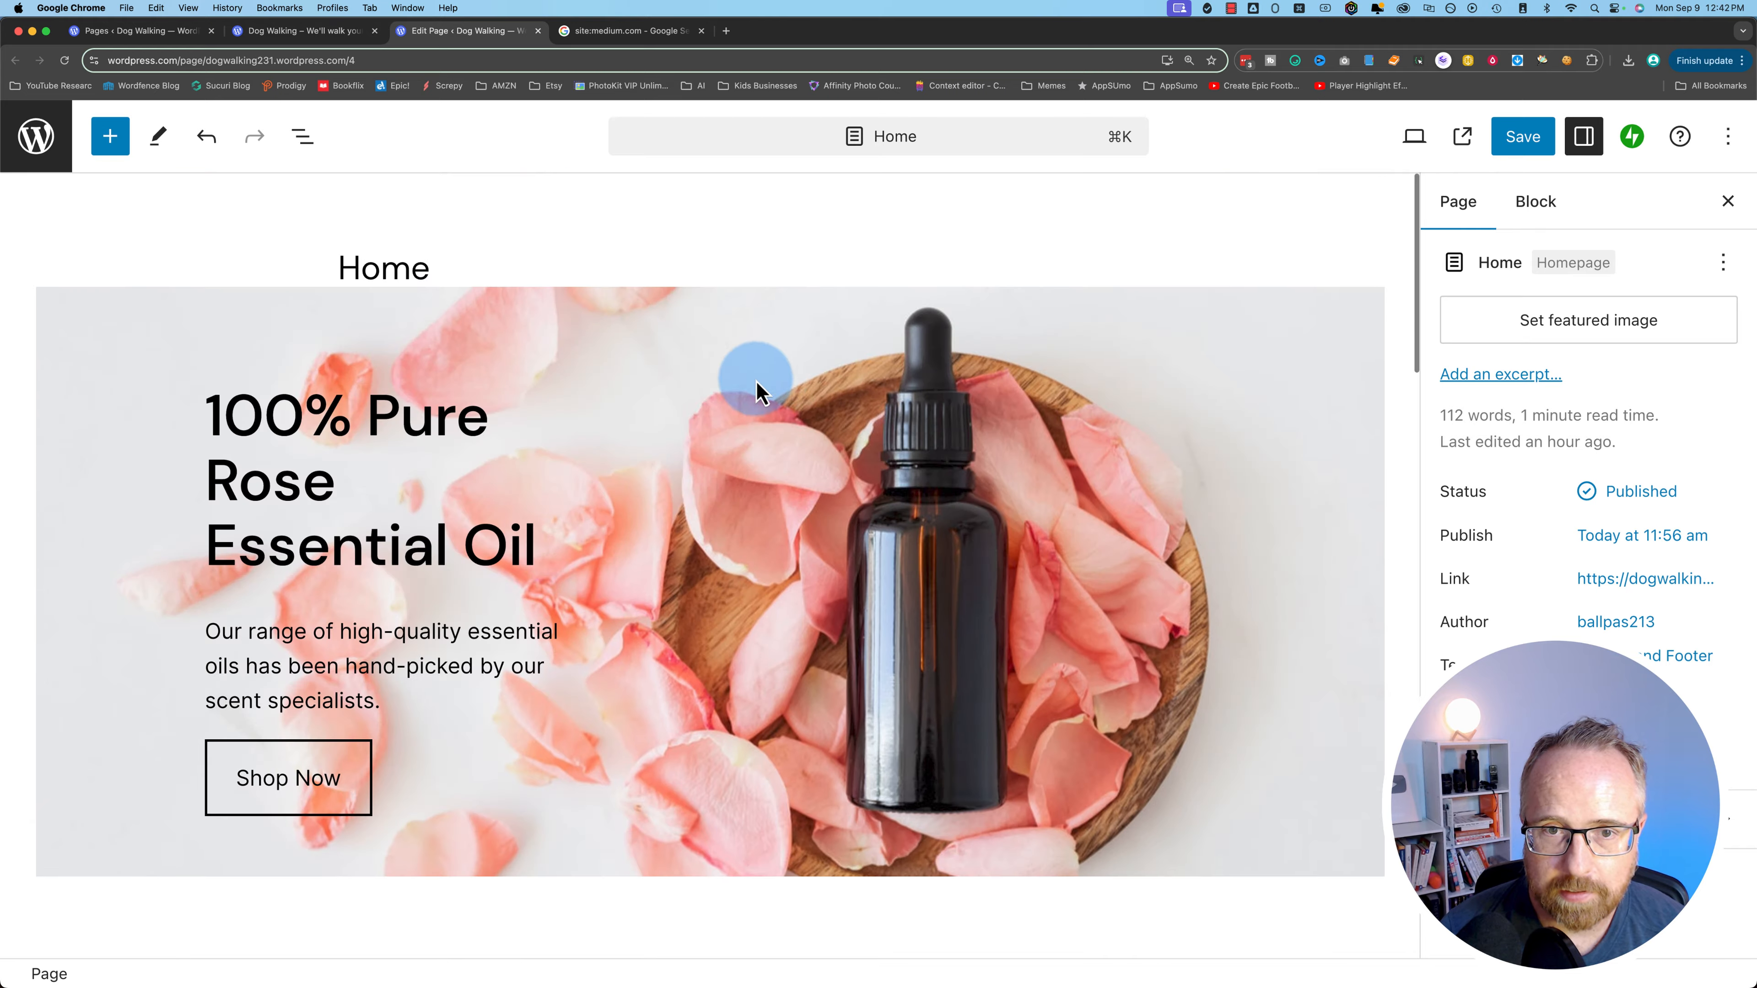
pyautogui.click(779, 317)
pyautogui.scroll(-4, 346, 418)
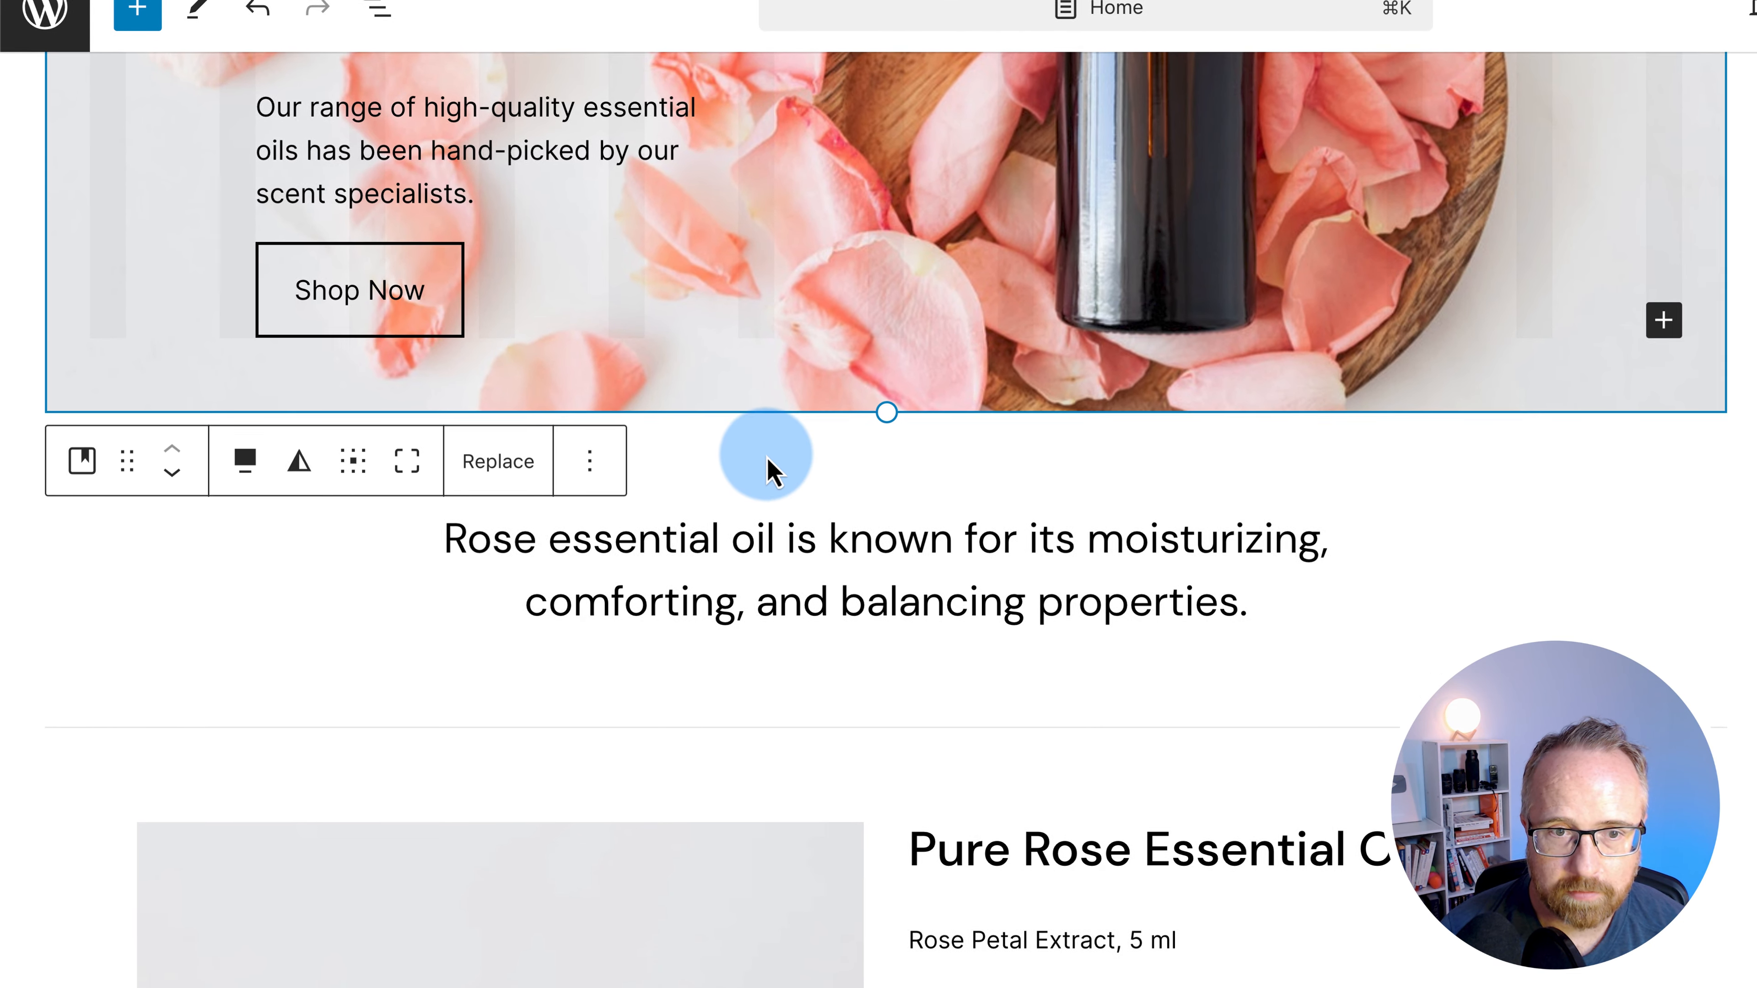
pyautogui.click(620, 510)
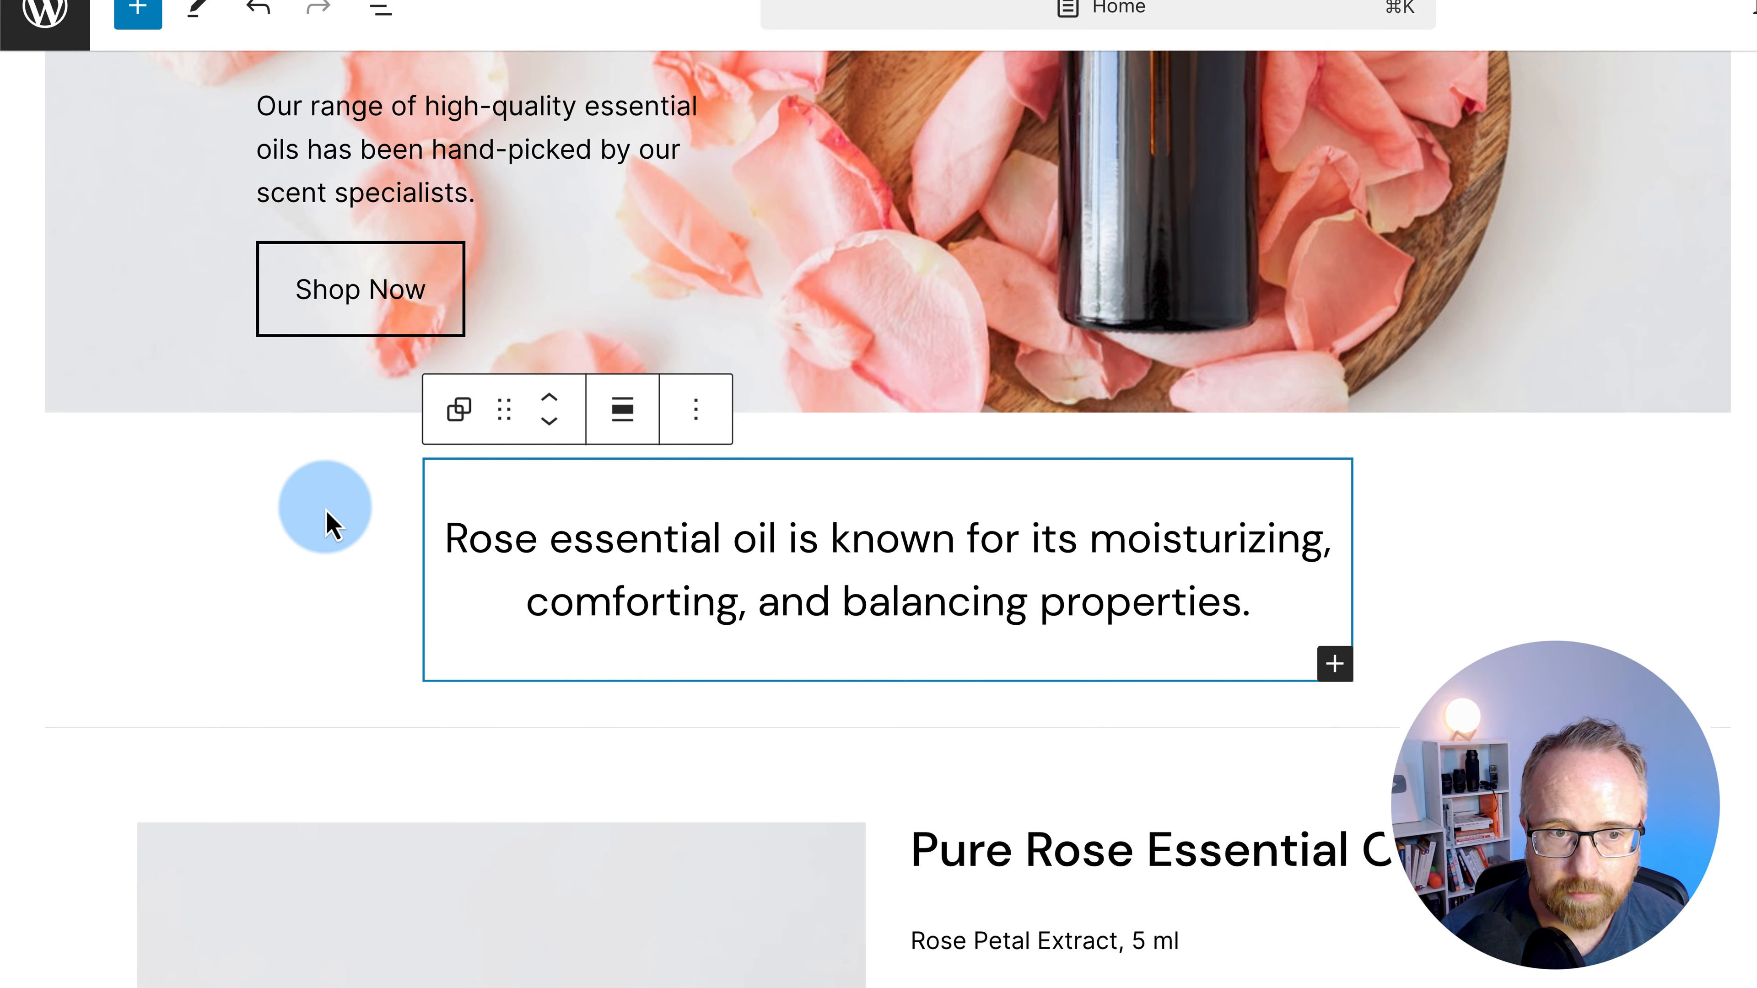
pyautogui.click(328, 523)
pyautogui.click(741, 532)
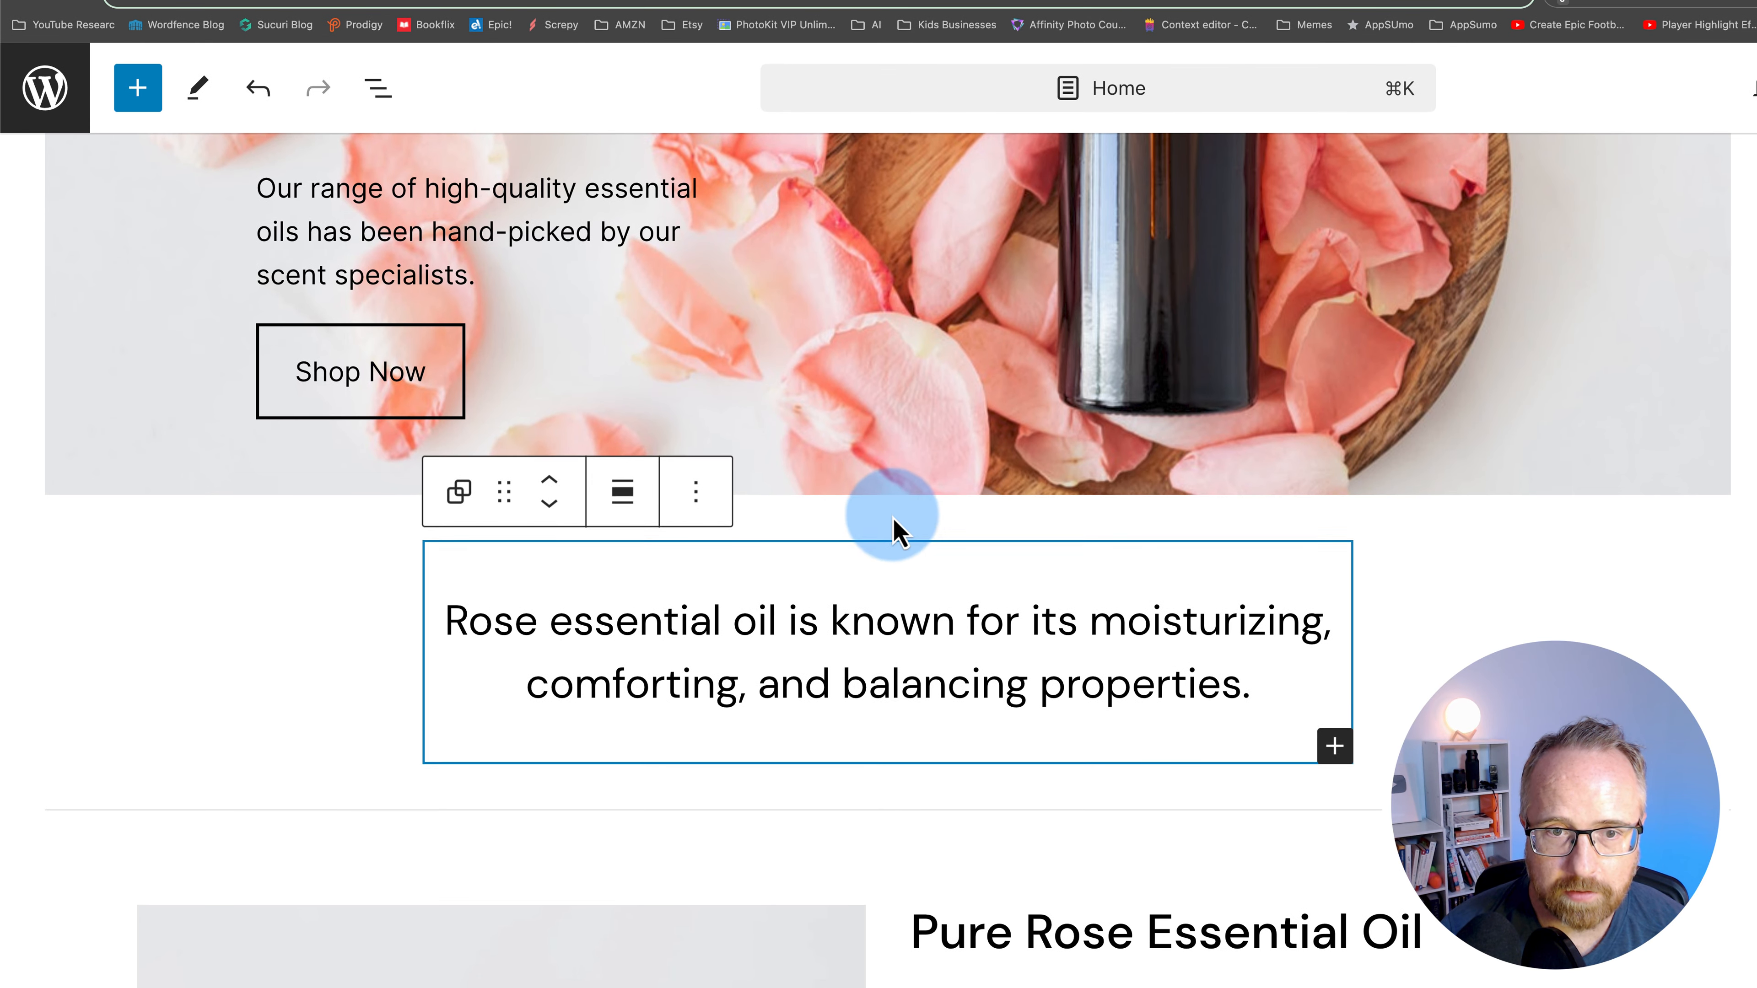
pyautogui.click(886, 631)
# Examine the product section and the customer testimonial further down the homepage
pyautogui.scroll(-5, 899, 622)
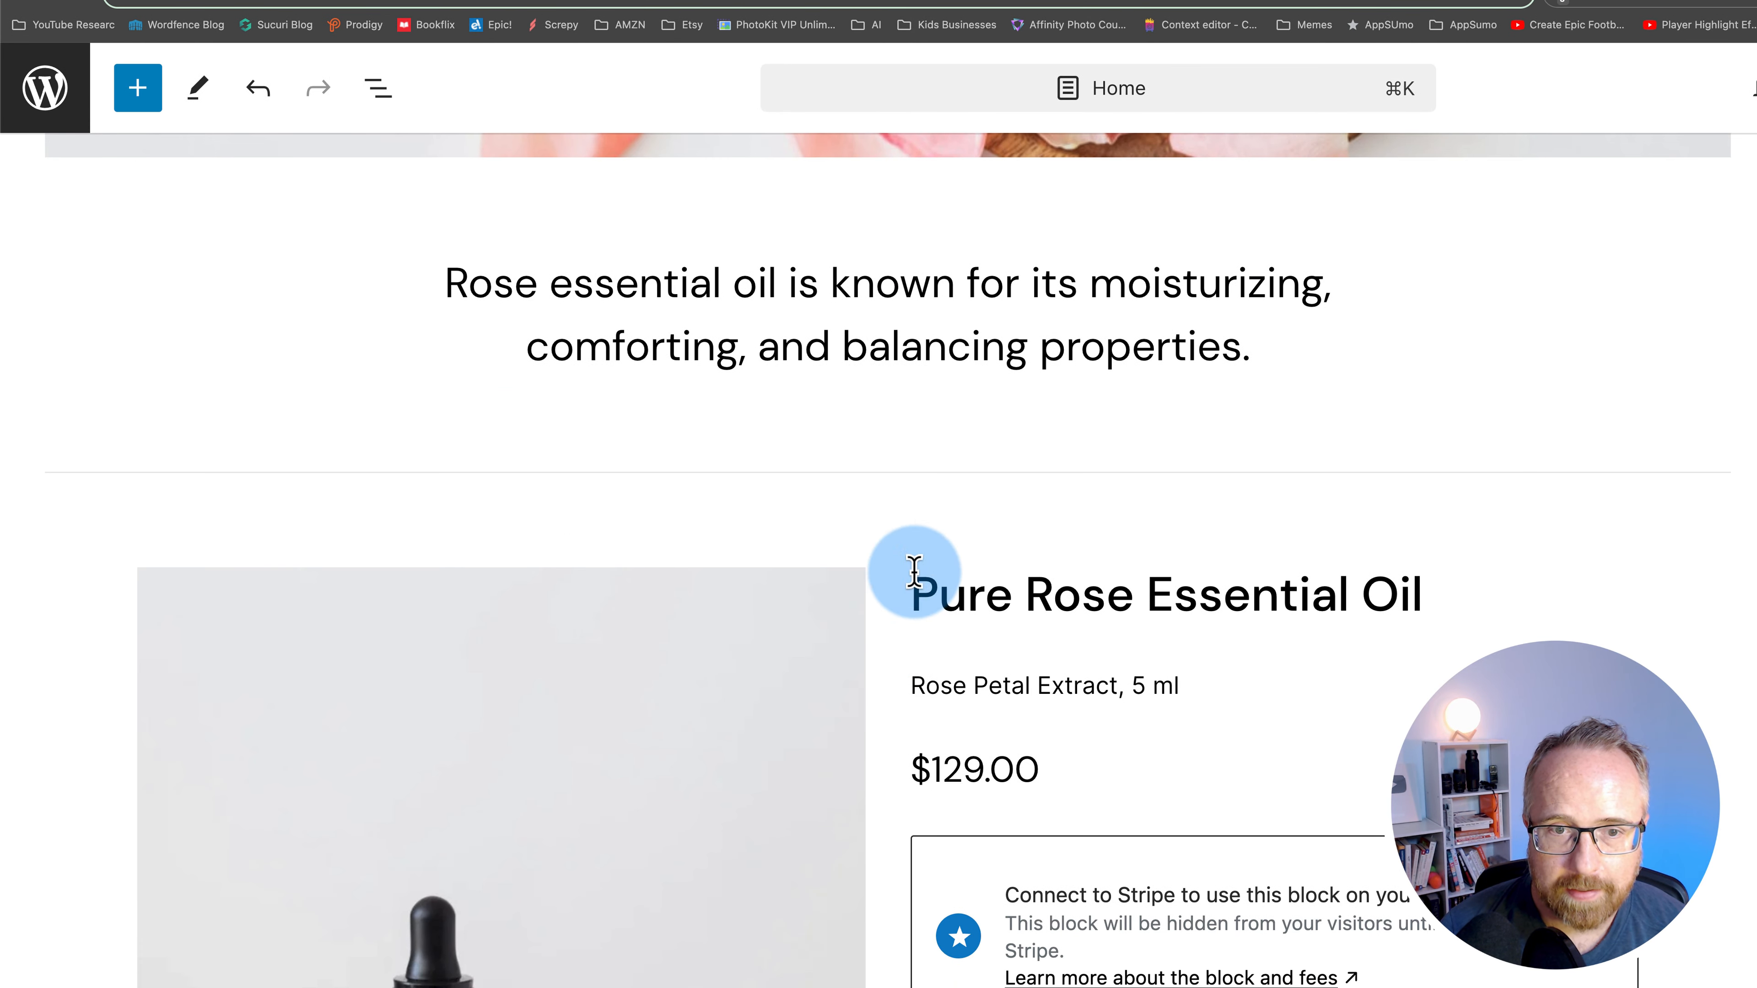
pyautogui.click(930, 522)
pyautogui.scroll(-5, 788, 567)
pyautogui.scroll(-8, 785, 555)
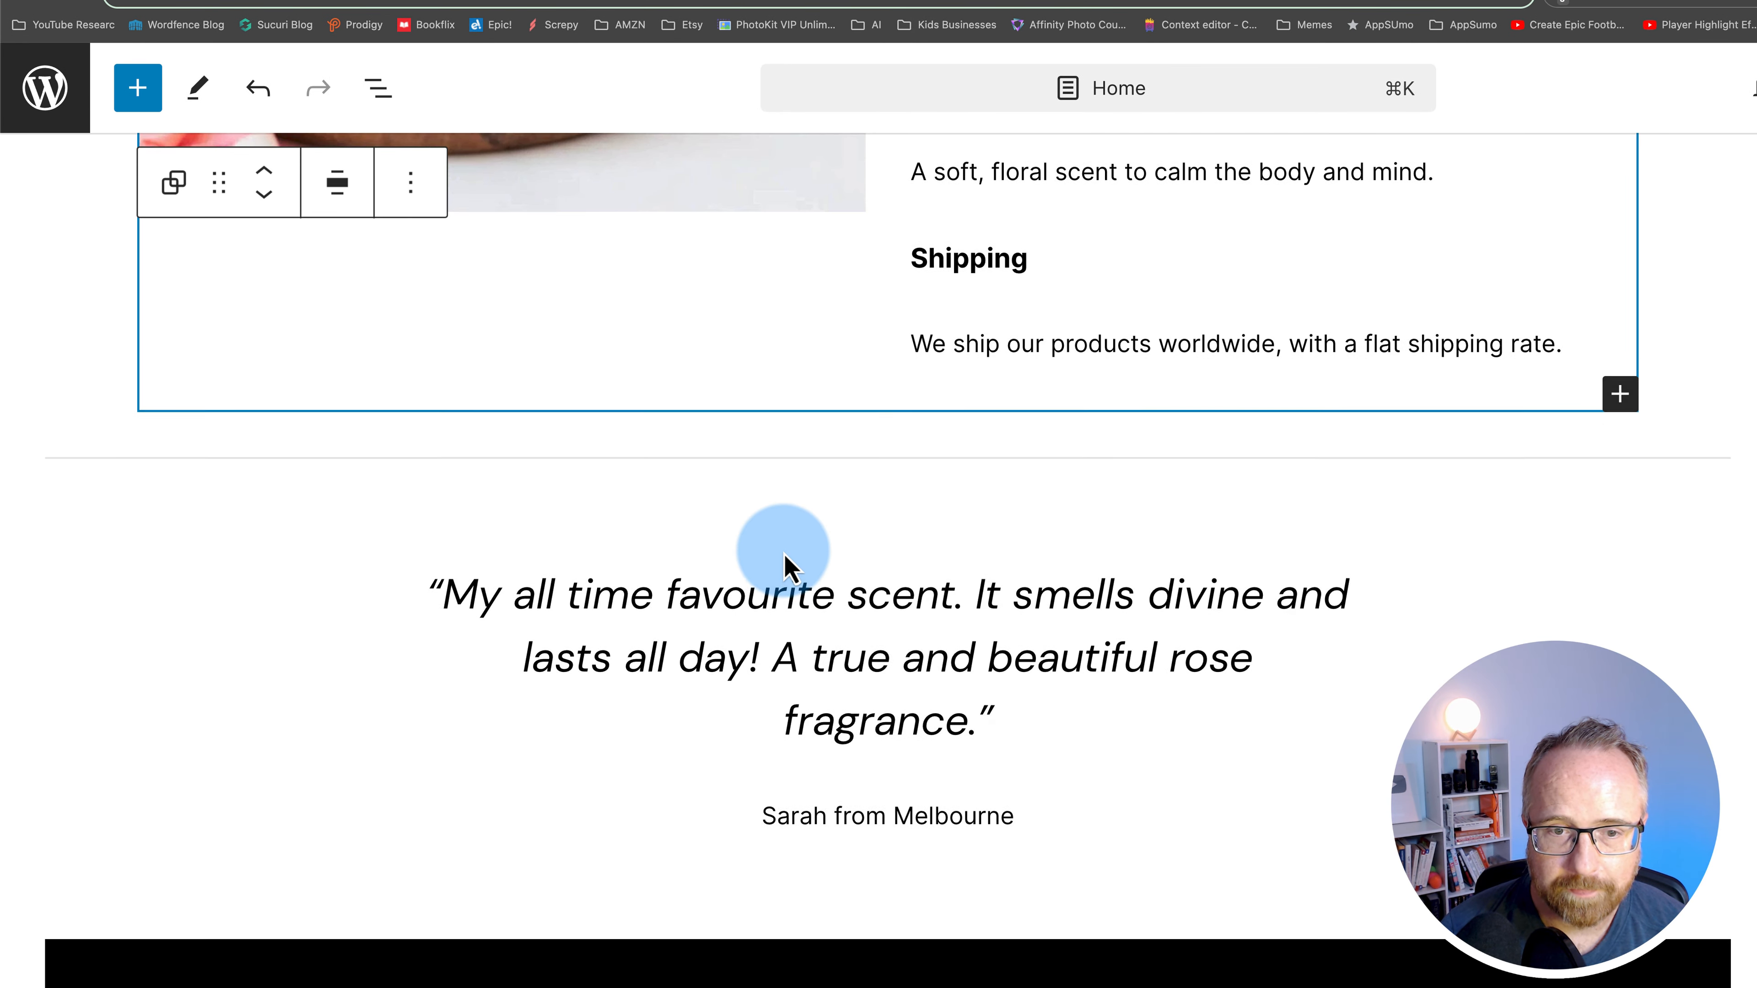
pyautogui.click(835, 503)
pyautogui.scroll(2, 969, 498)
pyautogui.scroll(20, 1095, 500)
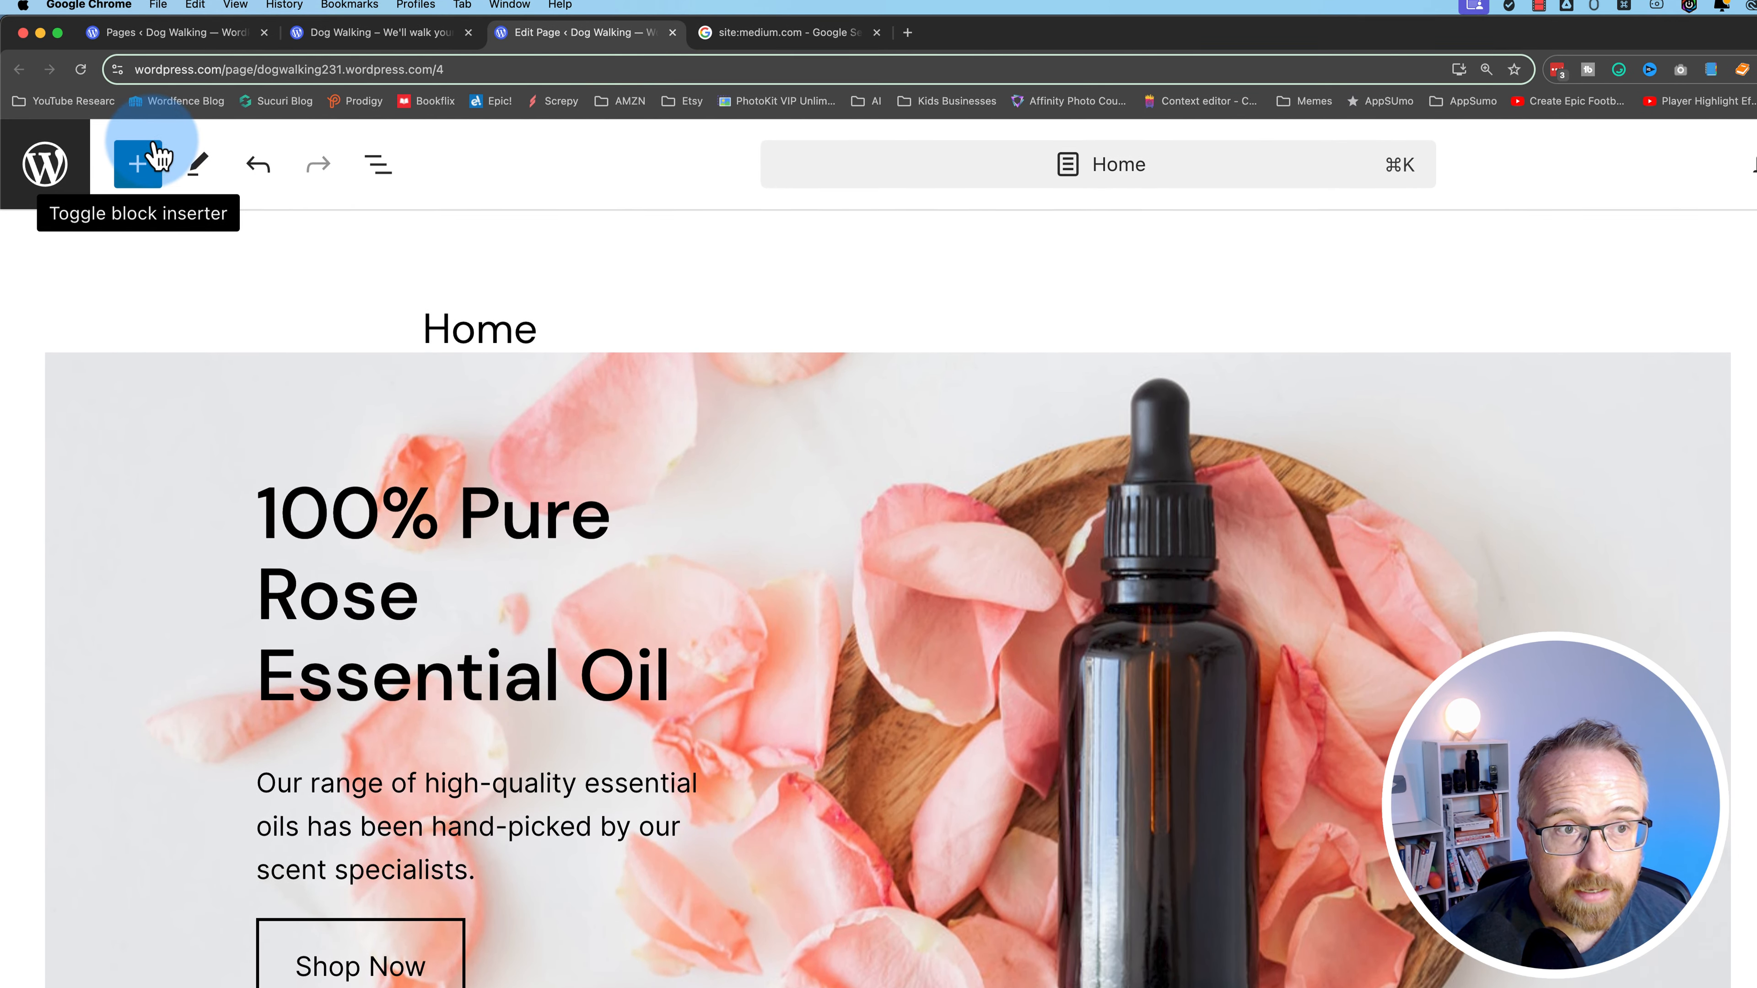
# Browse the library of available blocks, from the Text category through Design, Theme and Embeds to Grow
pyautogui.click(148, 88)
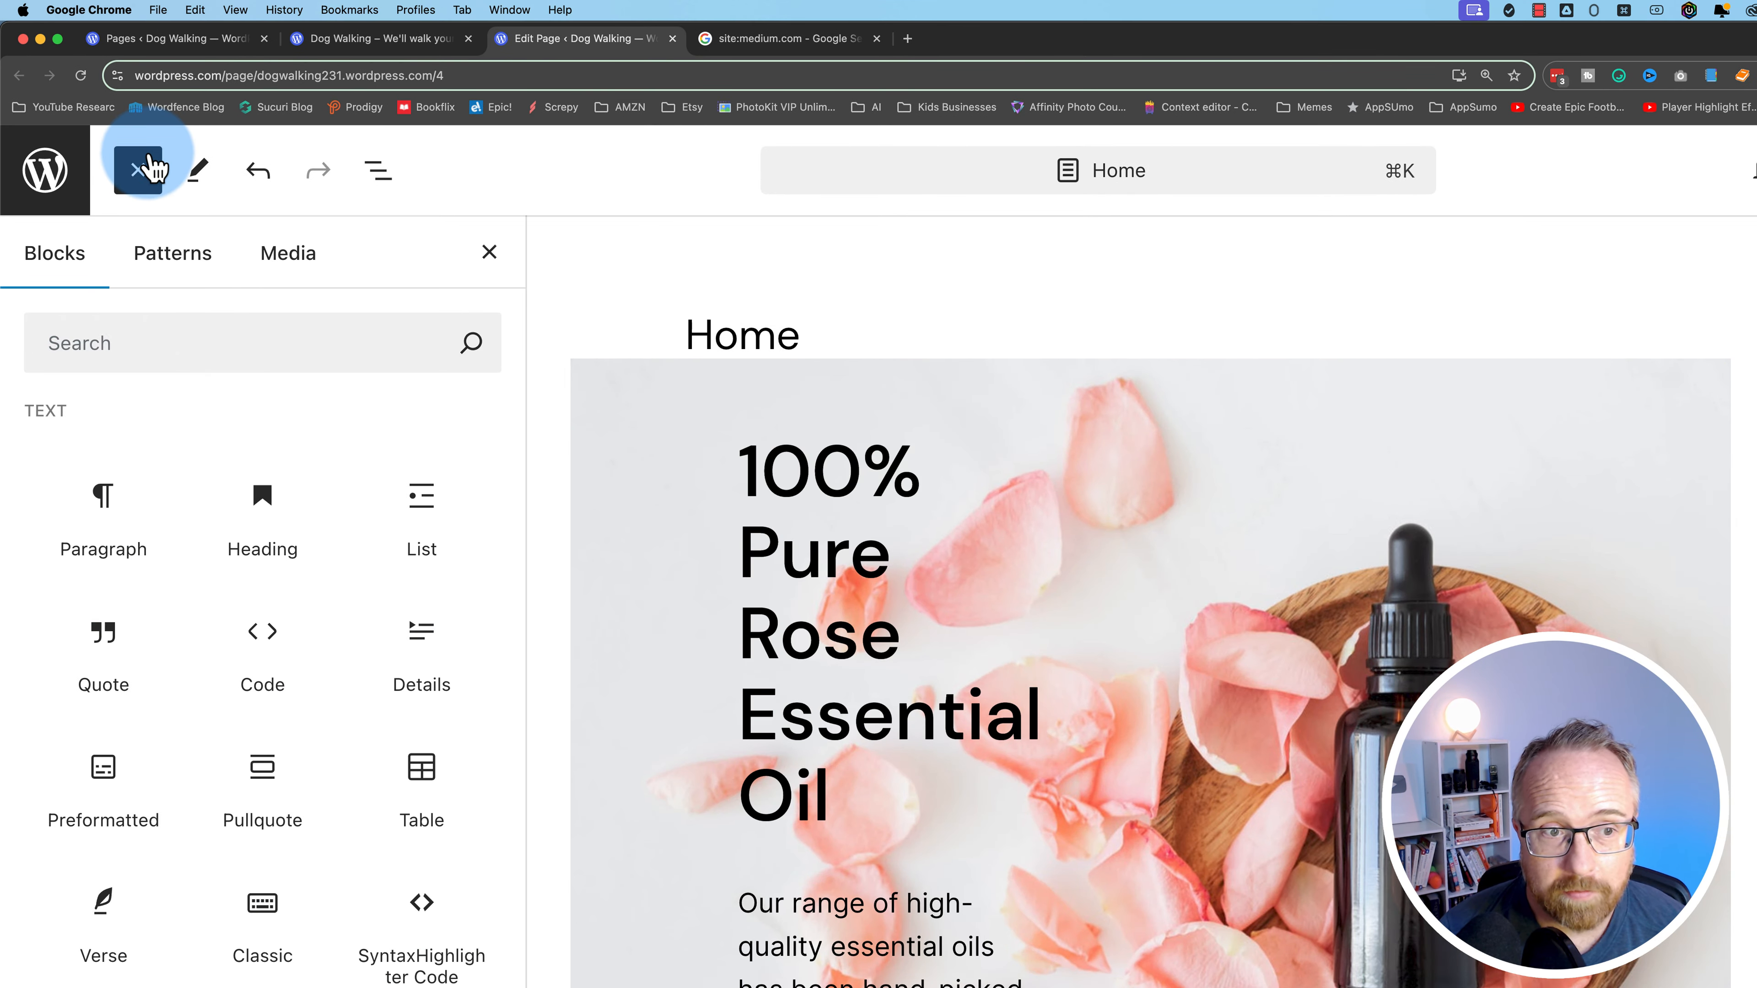
pyautogui.click(482, 356)
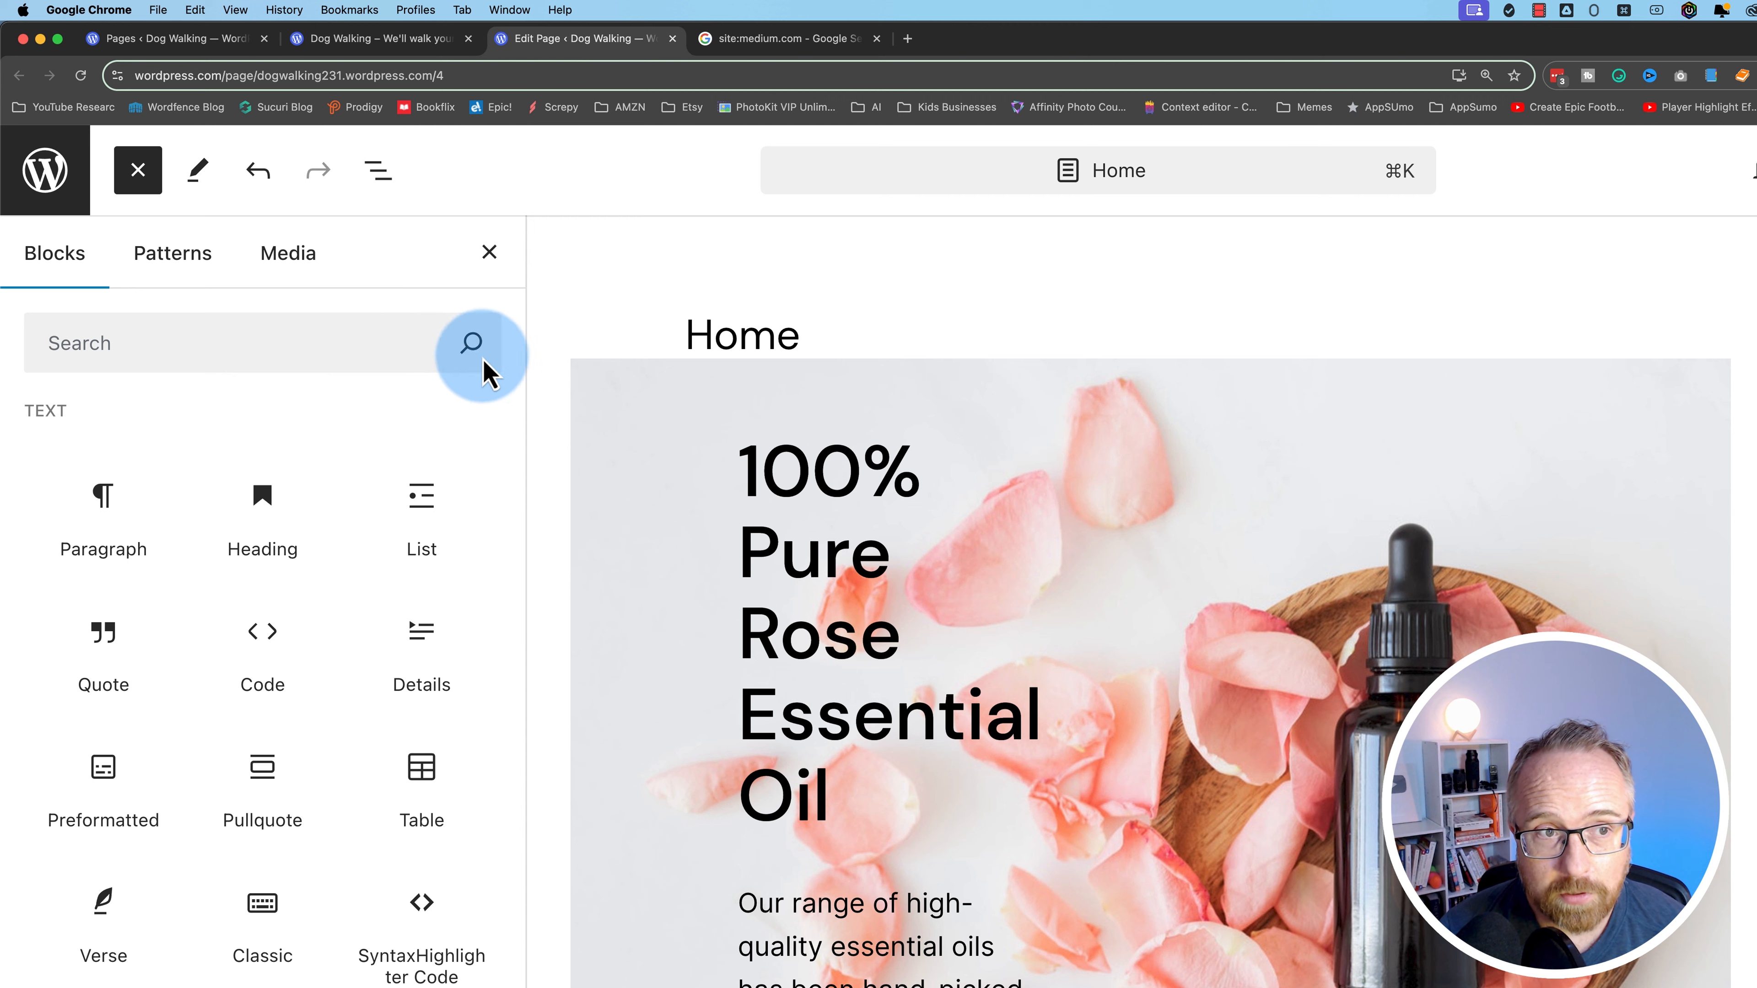
pyautogui.click(138, 173)
pyautogui.click(138, 177)
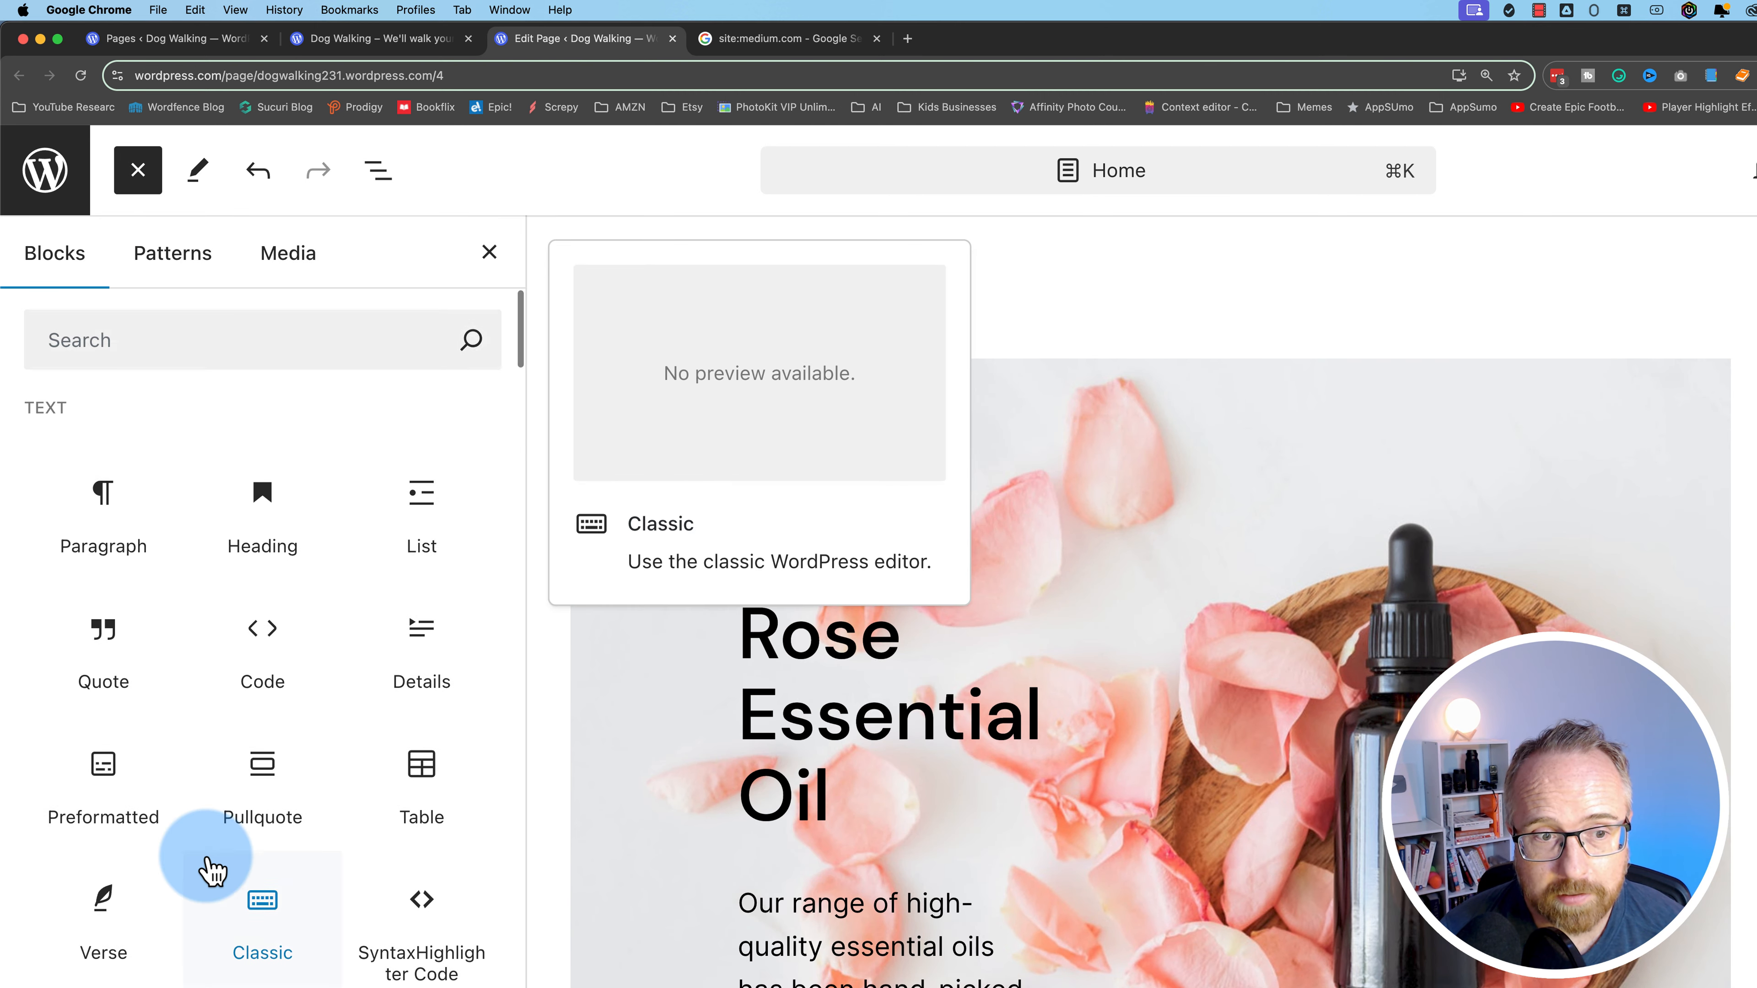
pyautogui.scroll(-10, 204, 866)
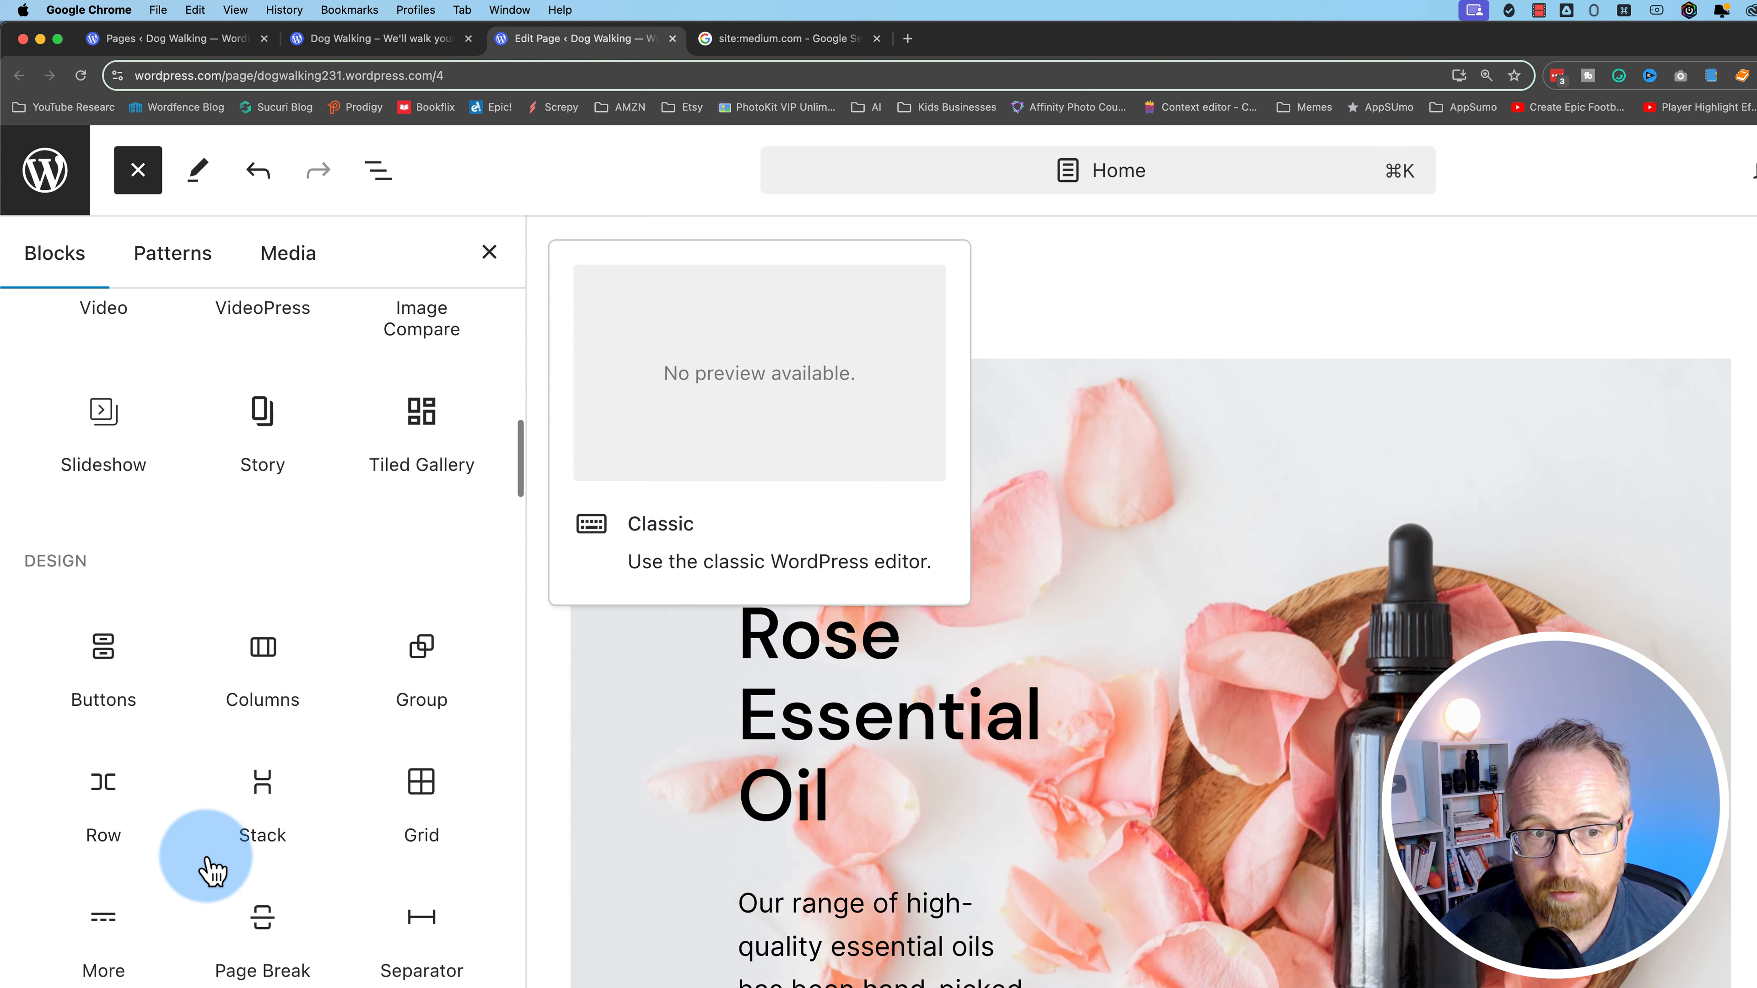
pyautogui.scroll(-6, 211, 871)
pyautogui.scroll(-1, 211, 871)
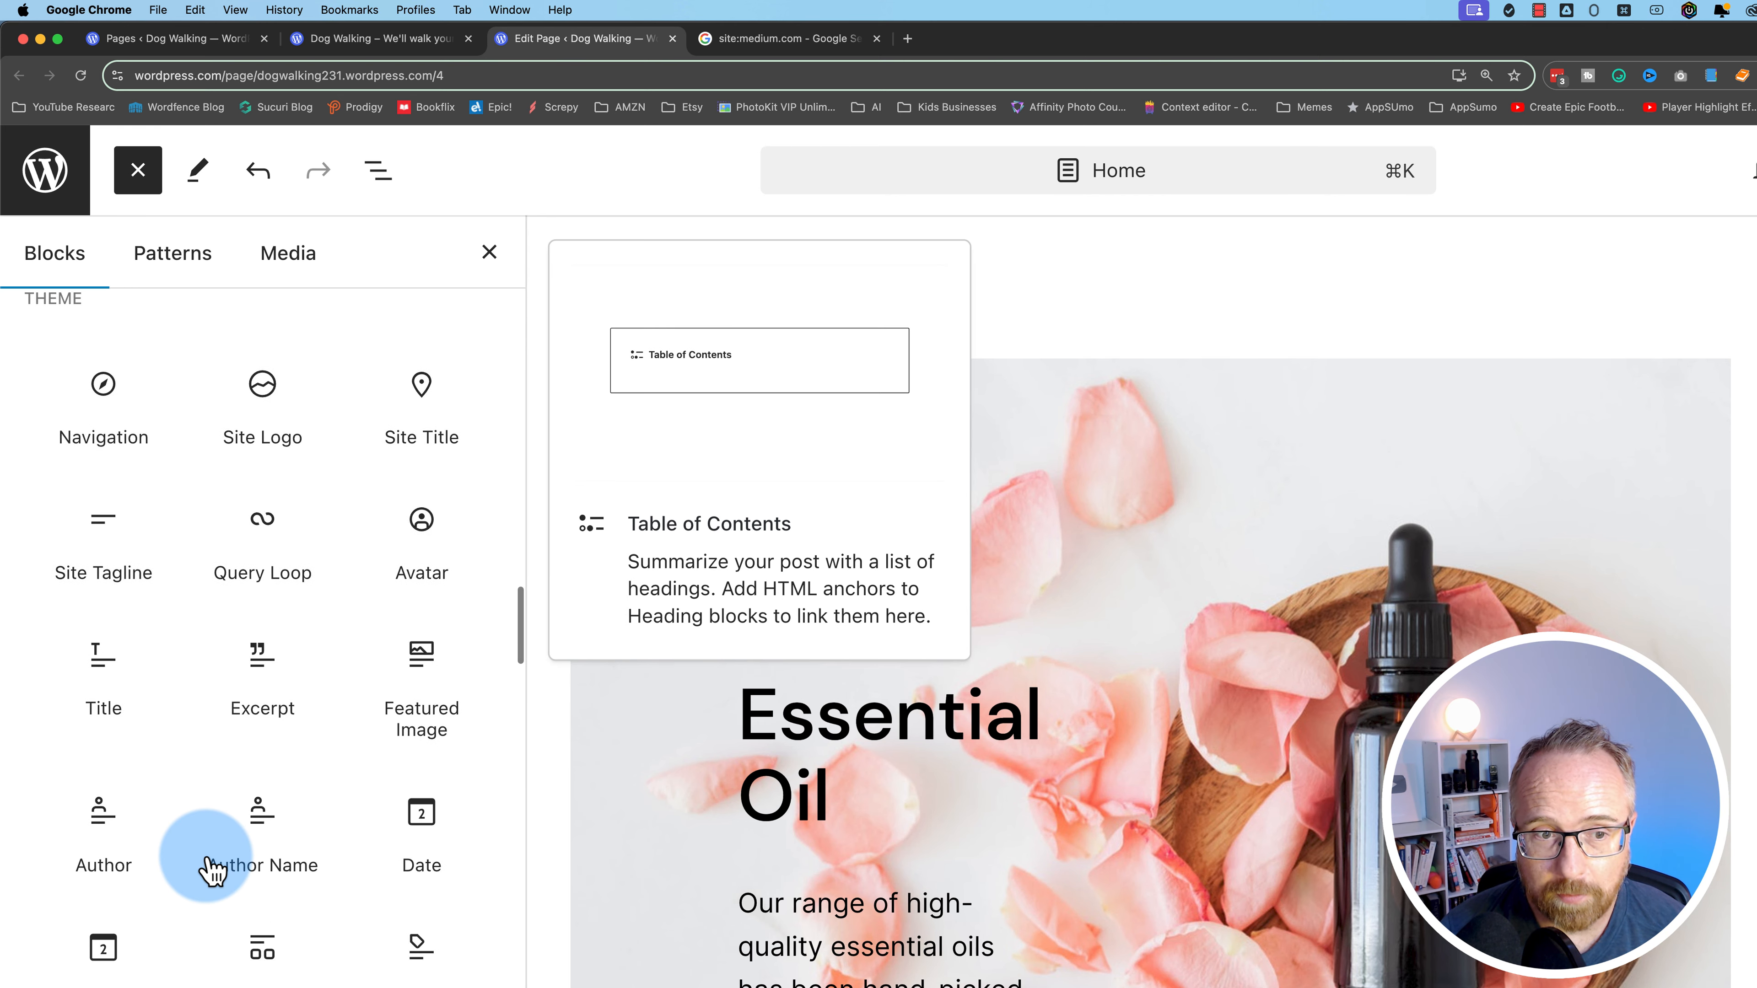
pyautogui.scroll(-1, 214, 869)
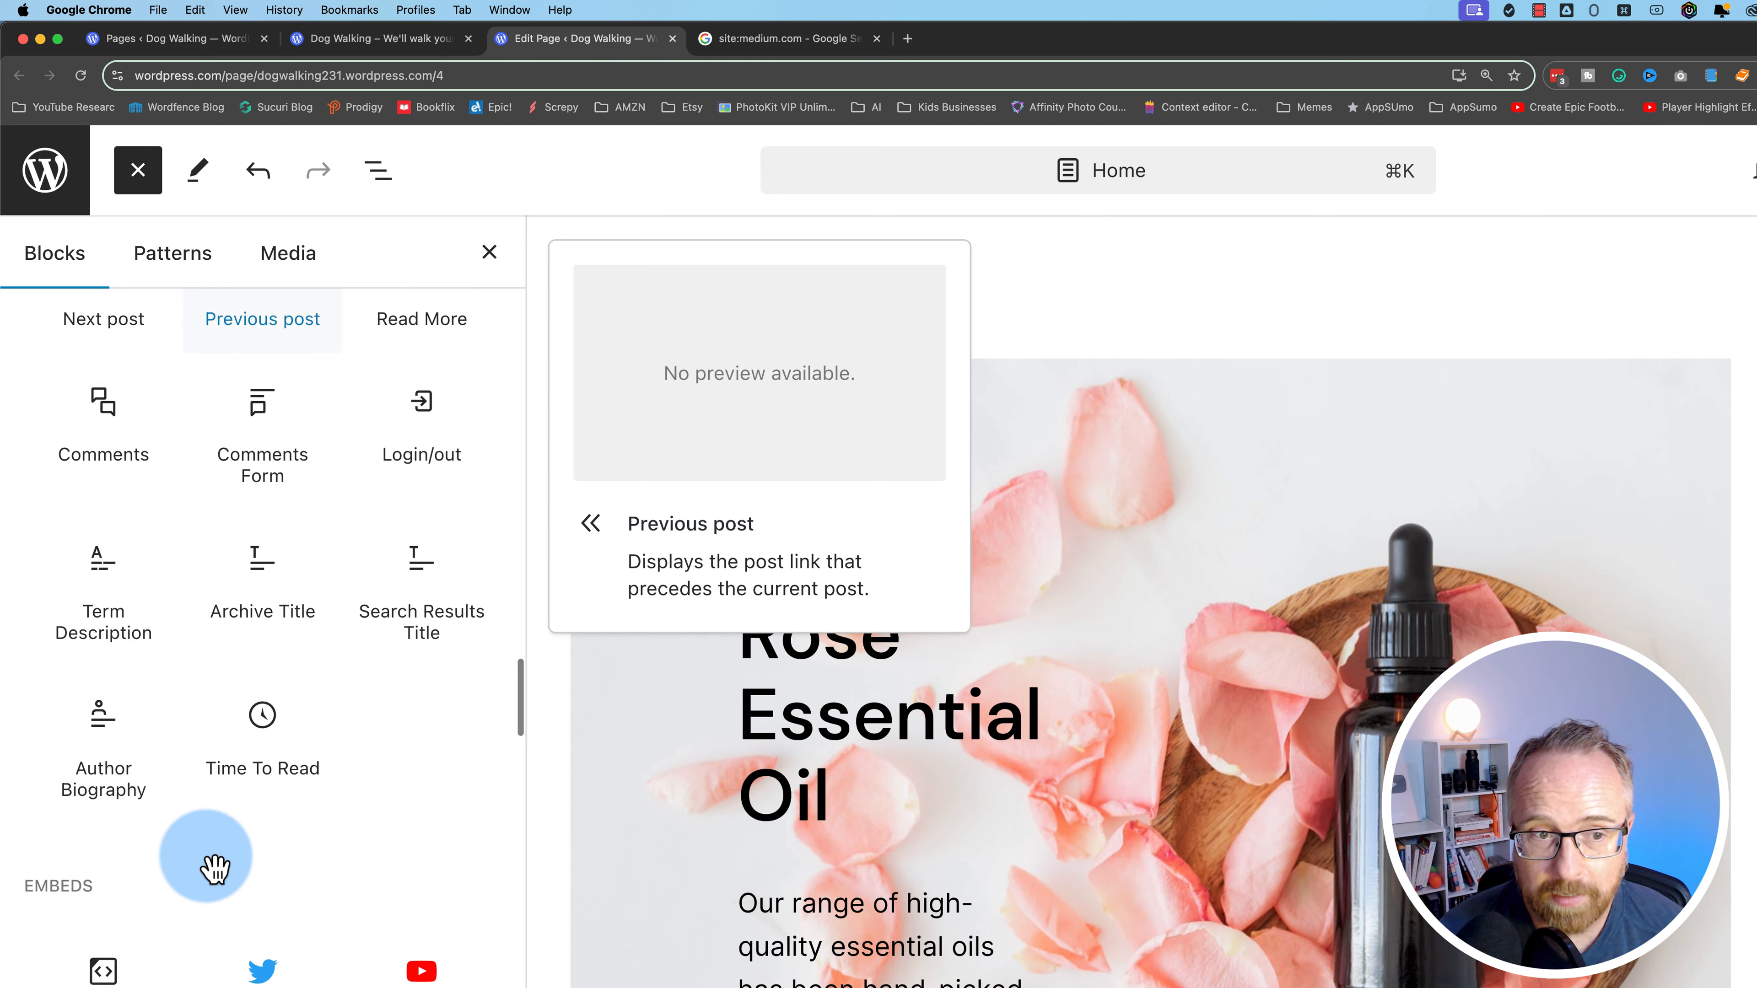
pyautogui.scroll(-2, 215, 868)
pyautogui.scroll(-20, 211, 871)
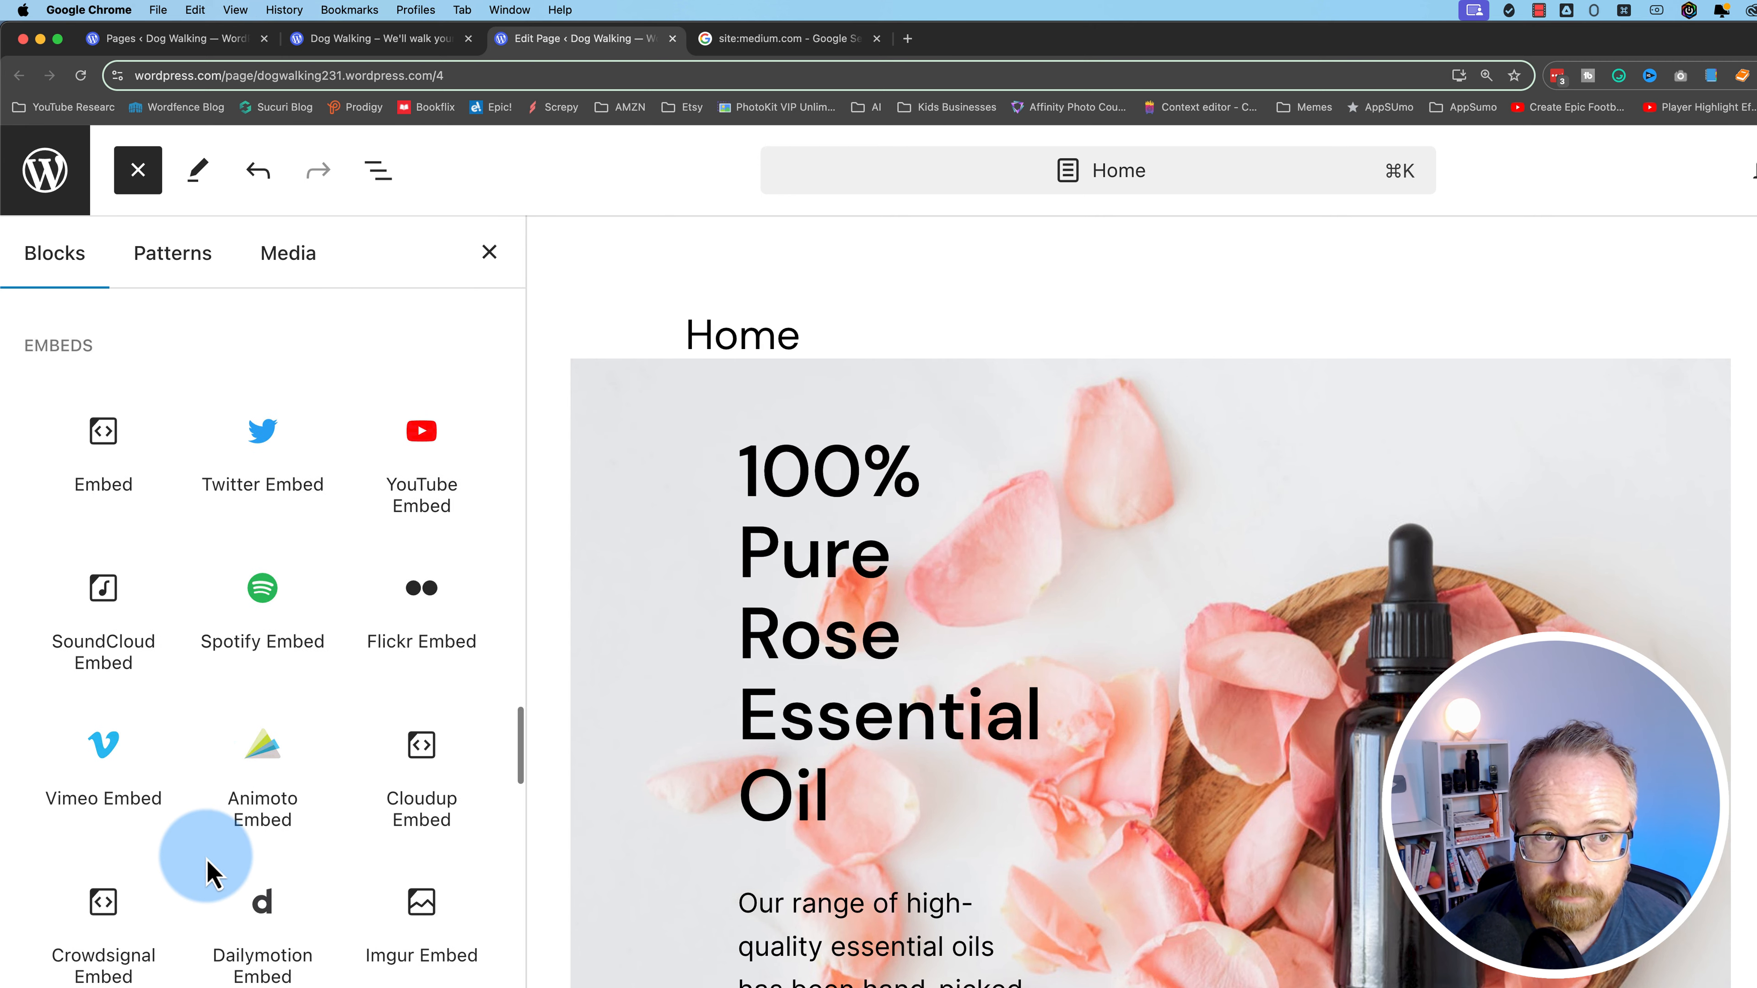
pyautogui.scroll(-20, 211, 871)
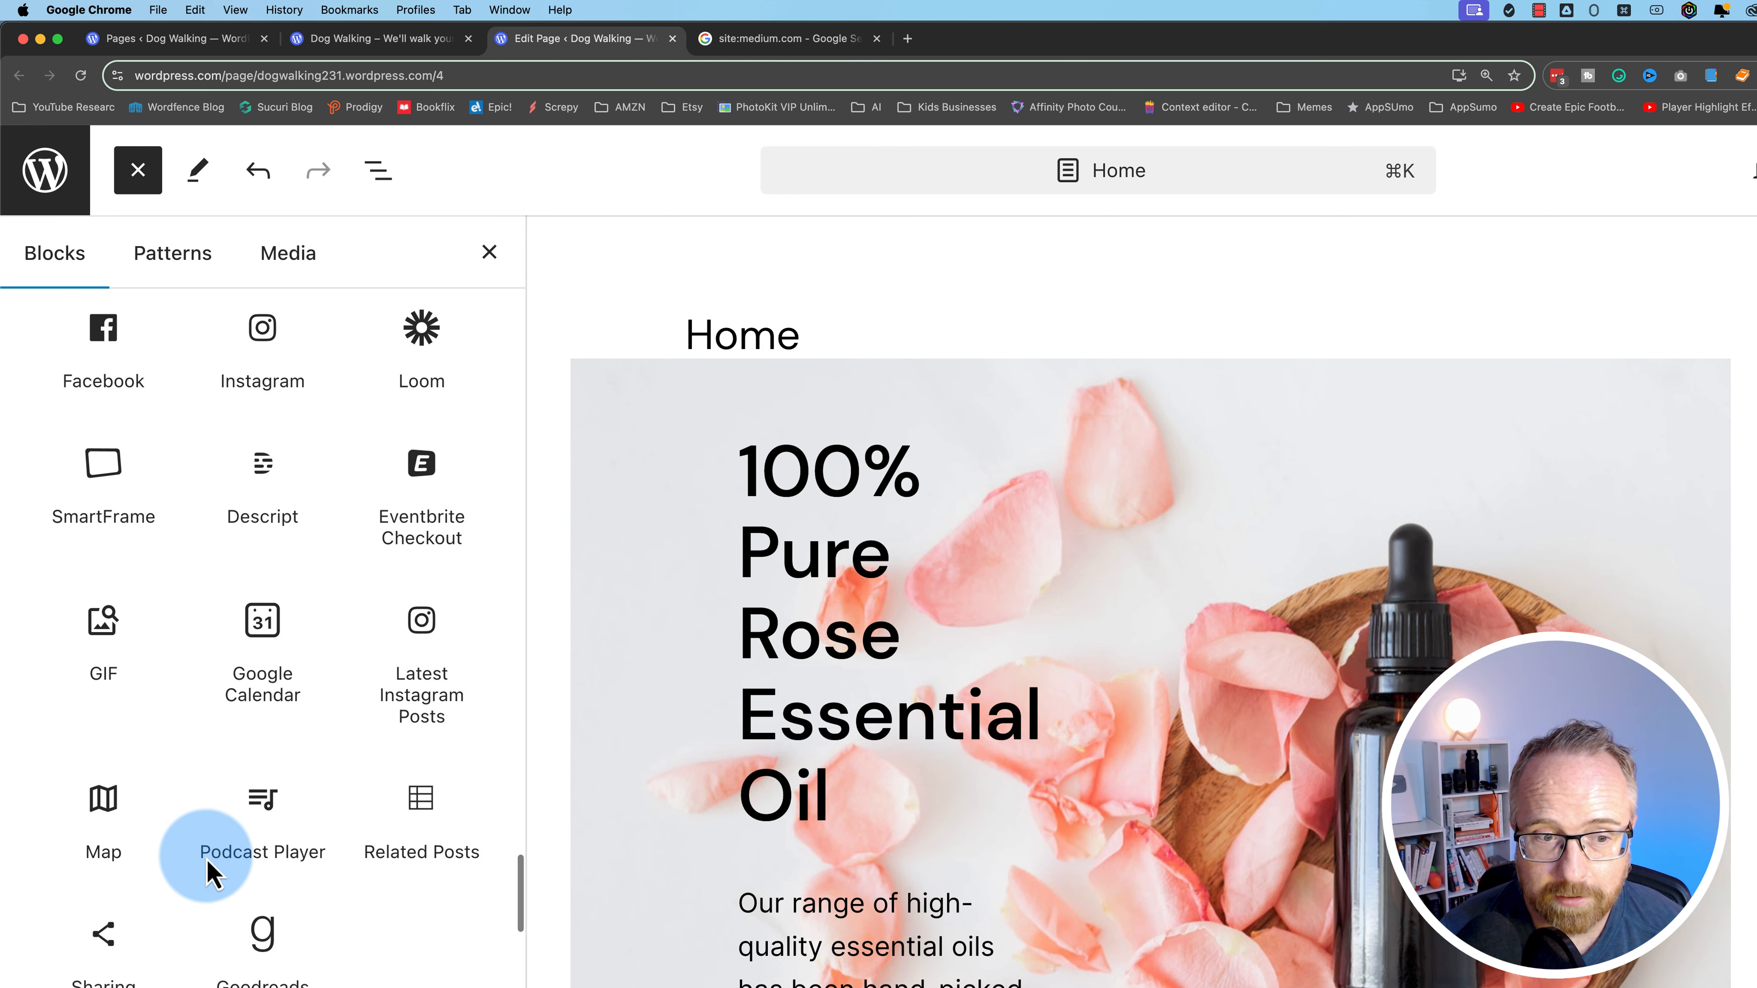
pyautogui.scroll(-20, 211, 870)
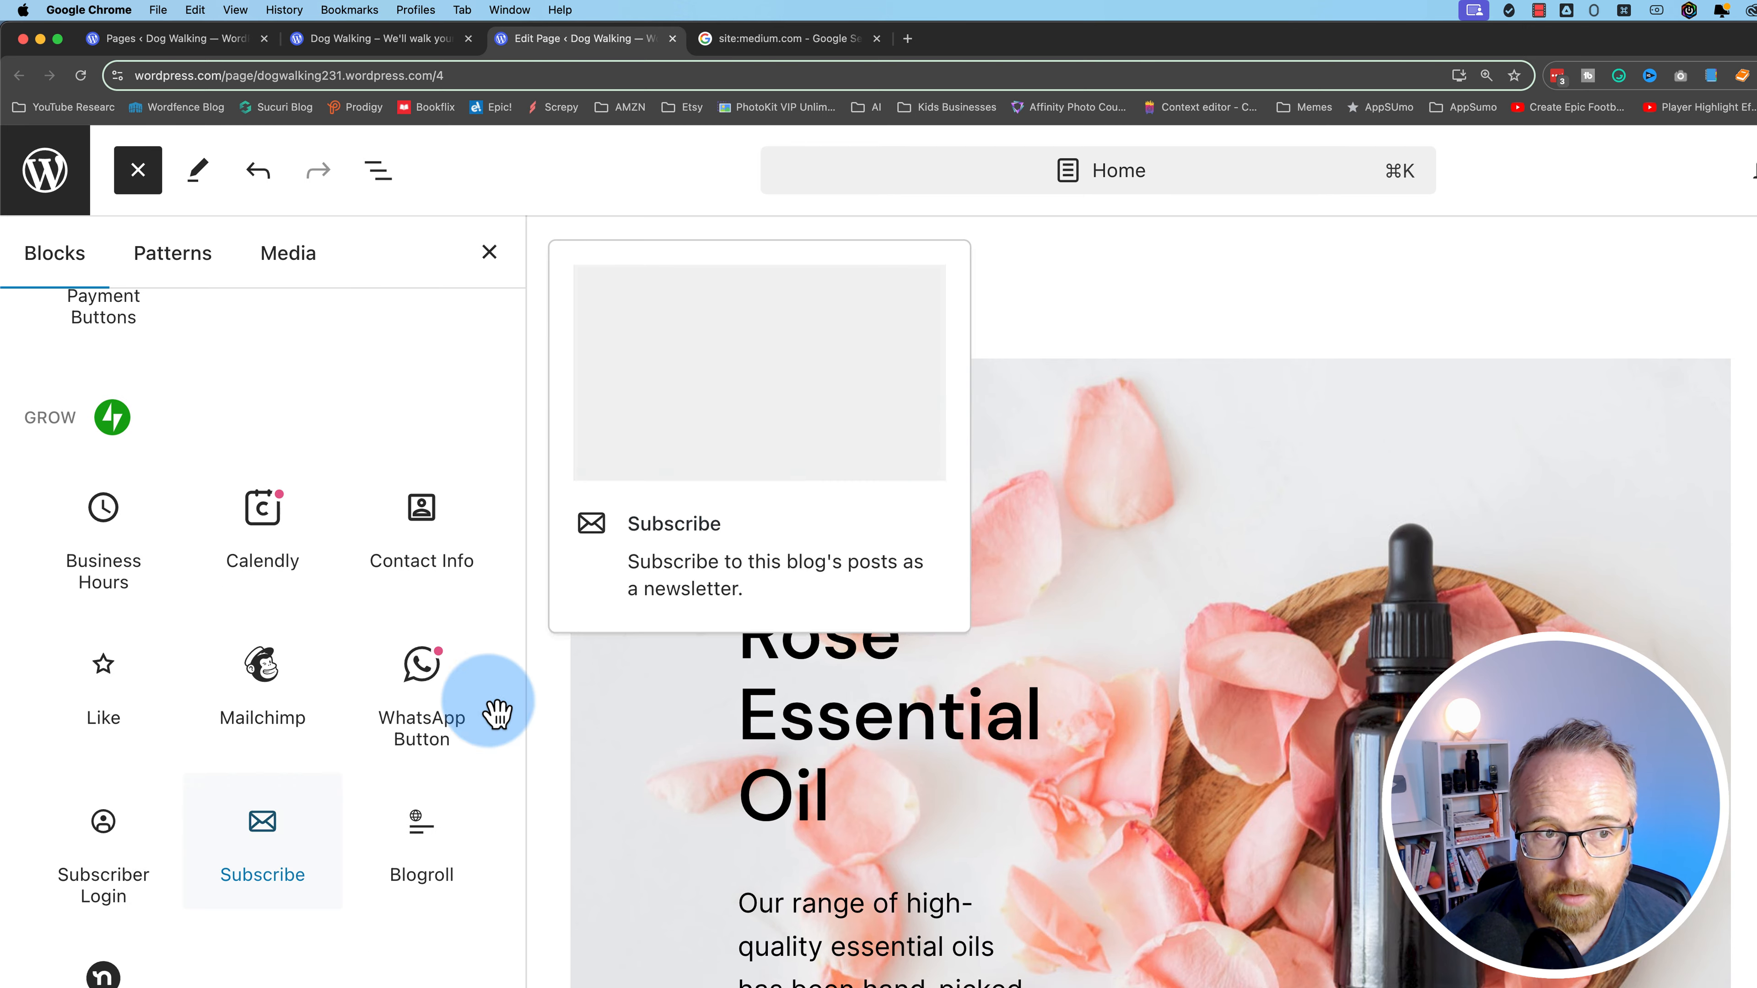
pyautogui.click(137, 170)
# Replace the hero cover's image with the media library photo of a person walking several dogs along a city pavement
pyautogui.click(1083, 380)
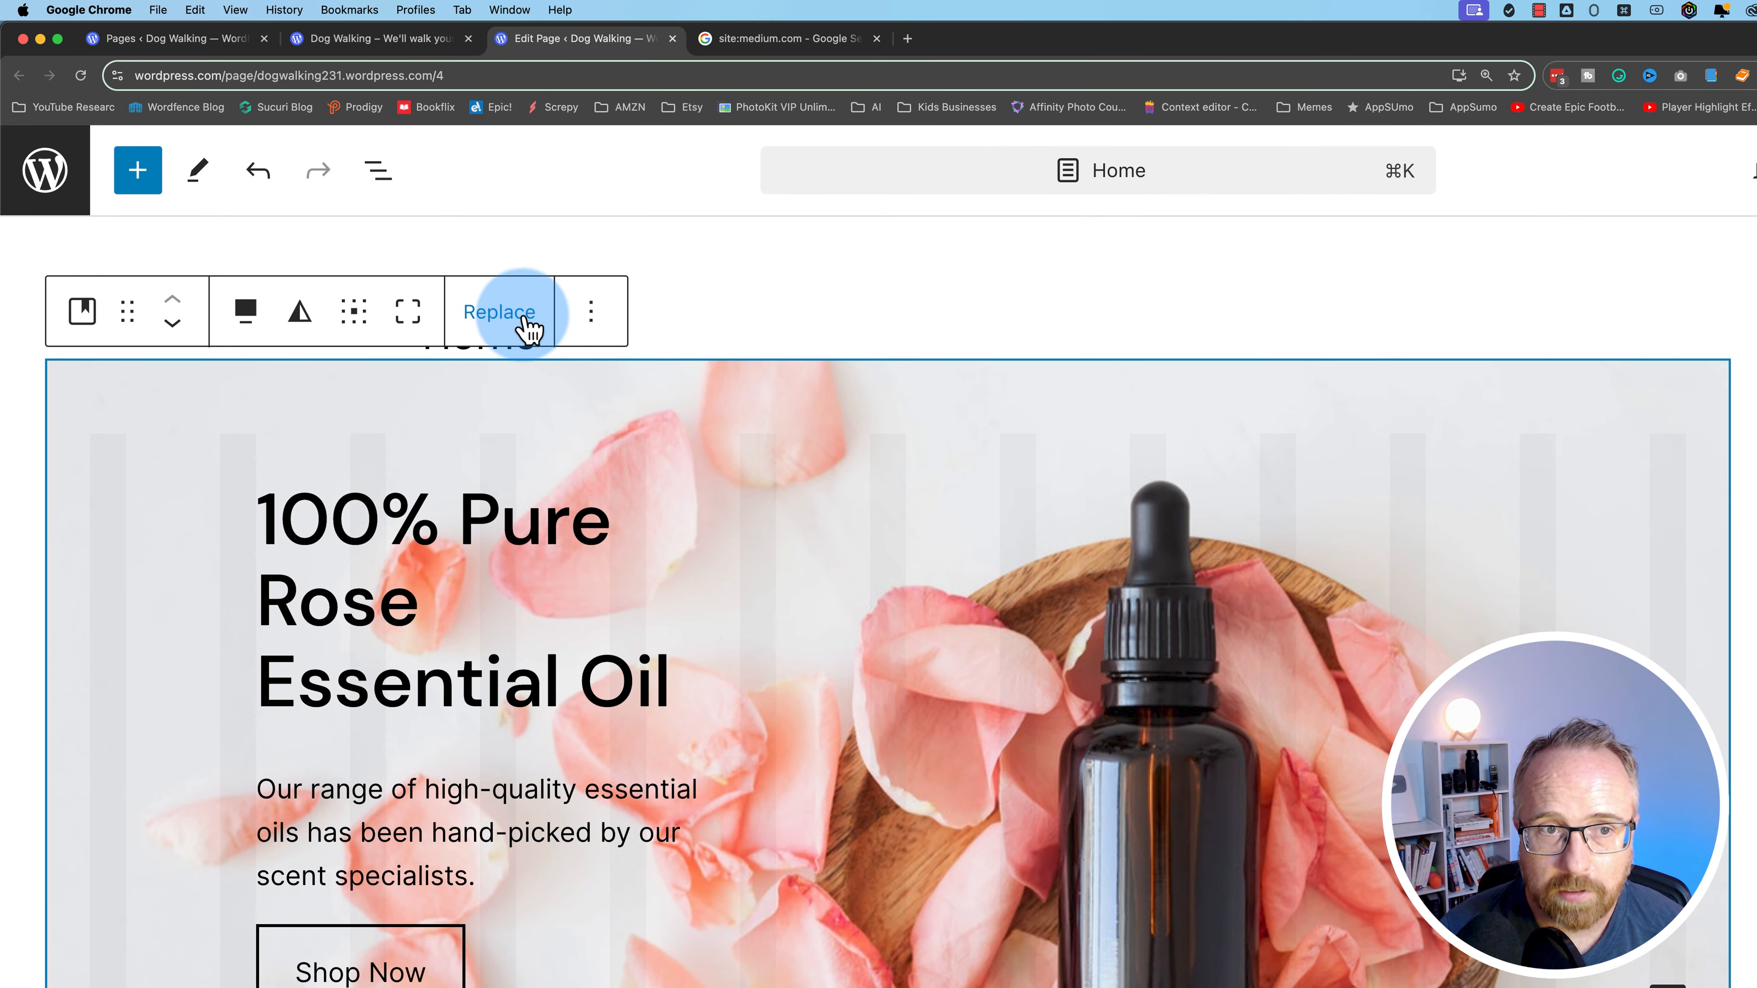
pyautogui.click(405, 262)
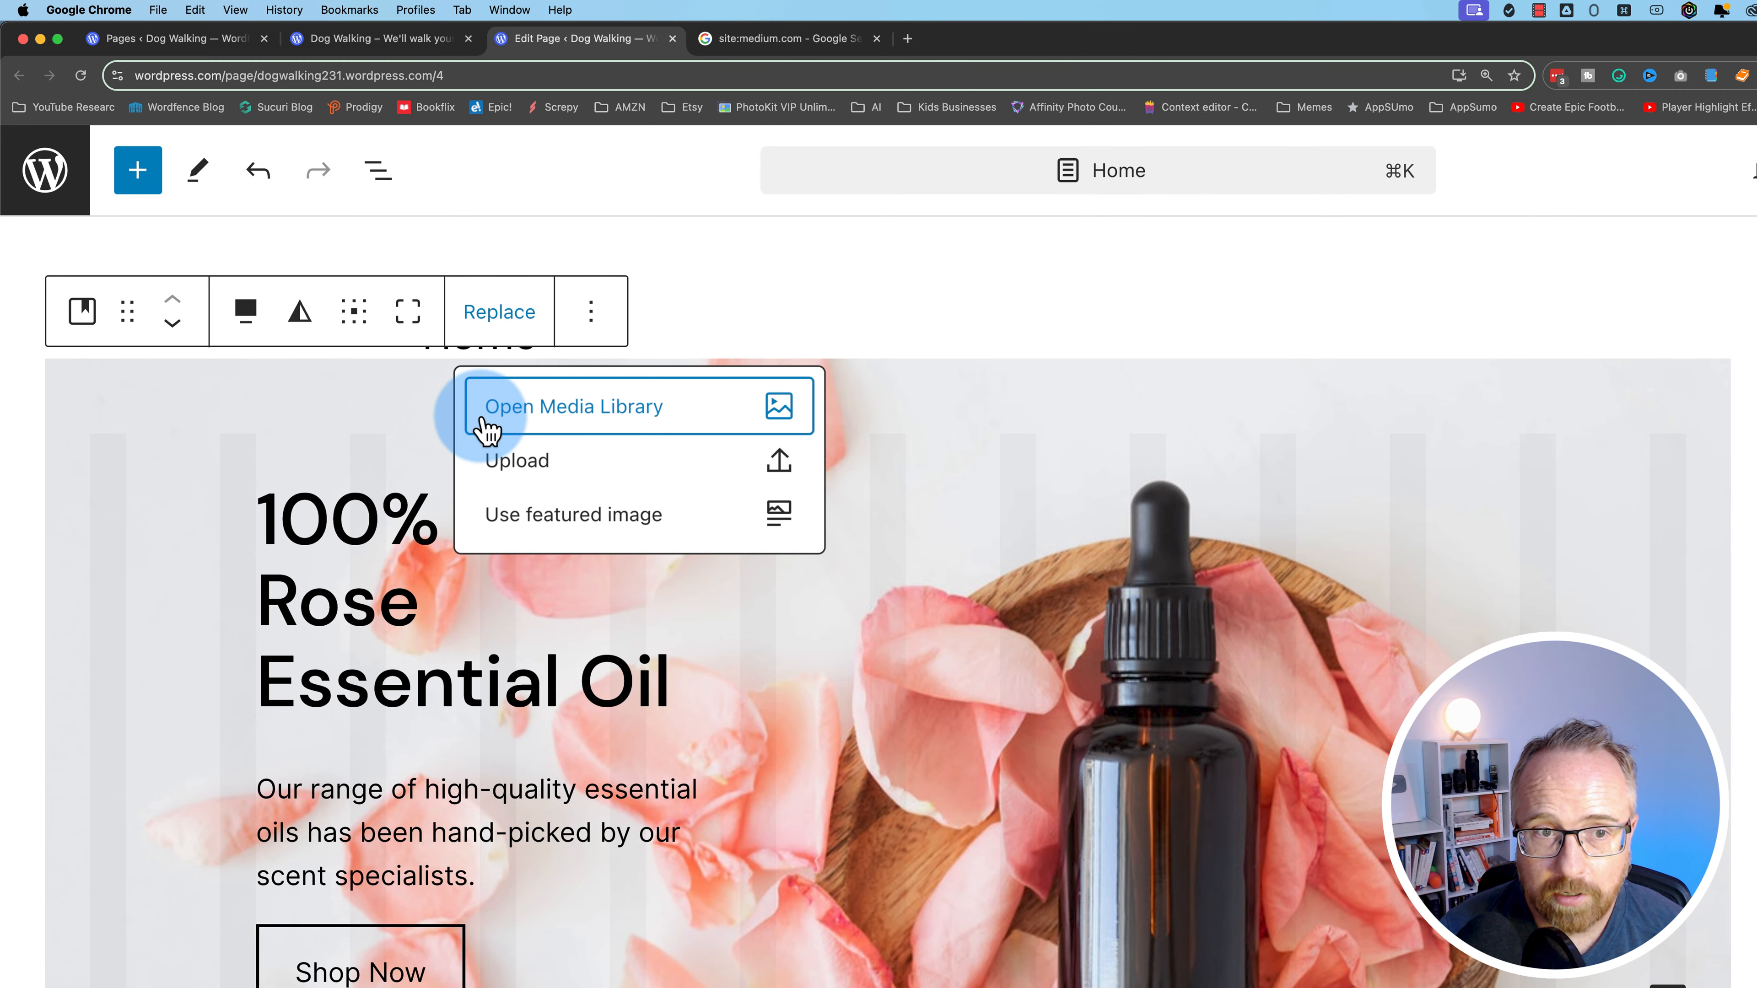
pyautogui.click(587, 415)
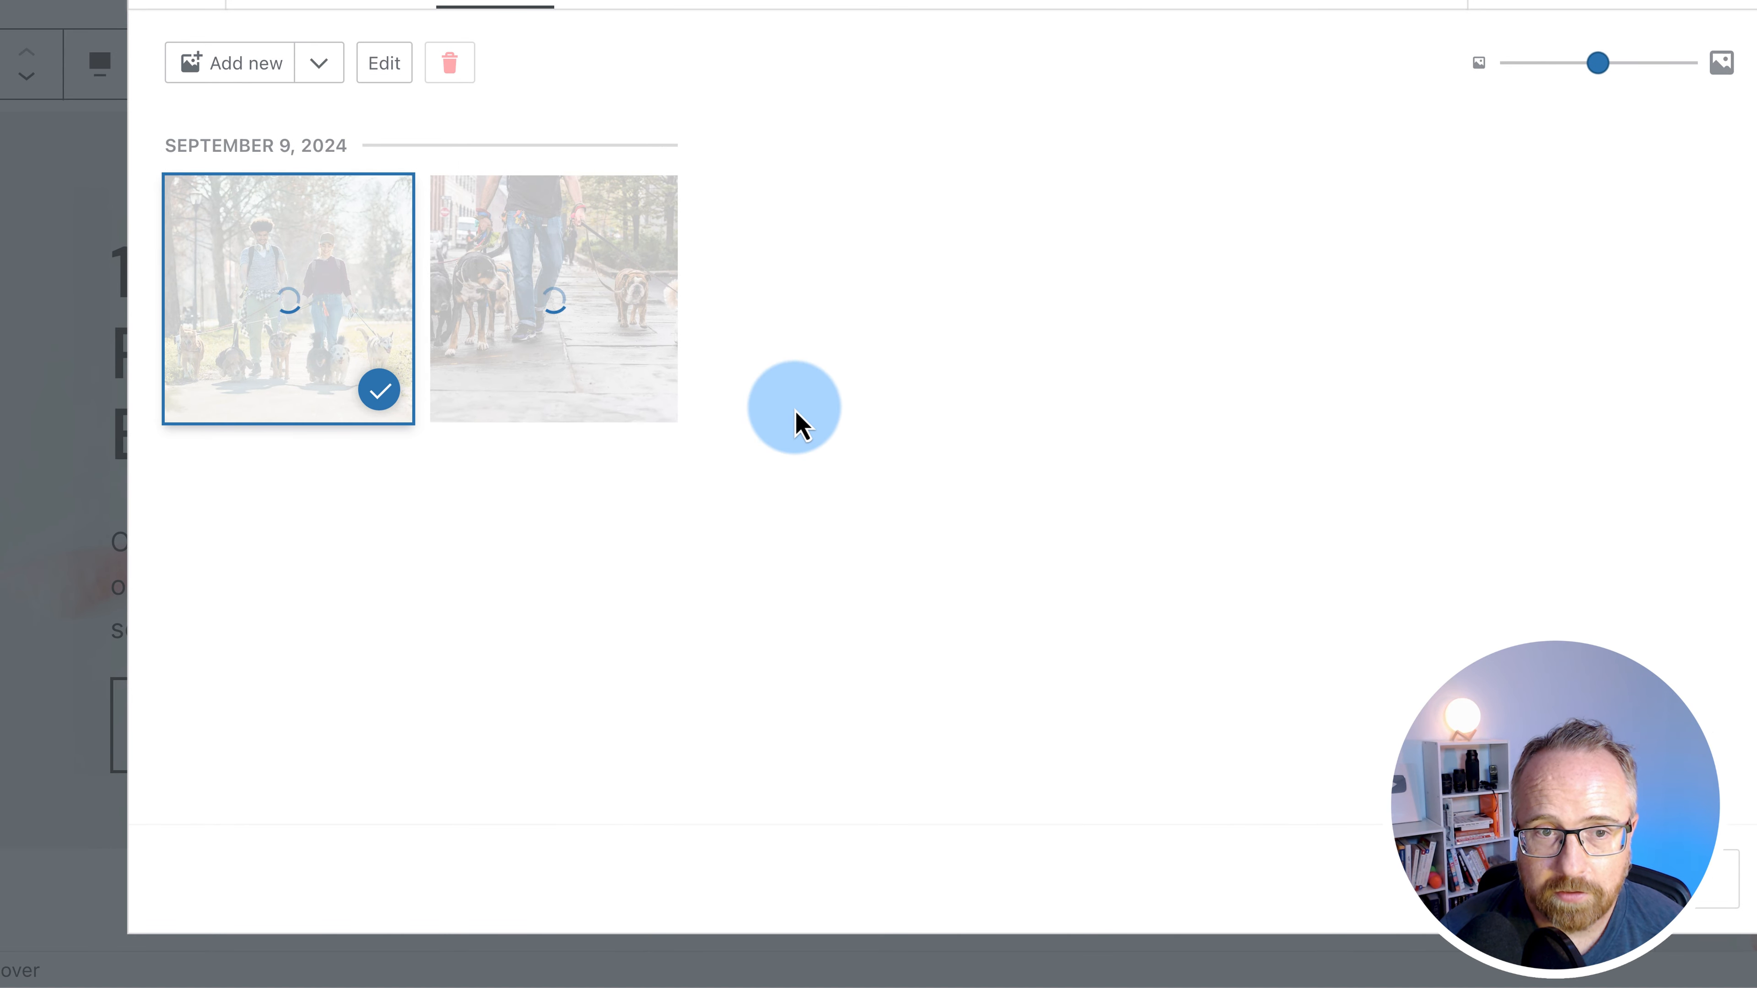
pyautogui.click(581, 377)
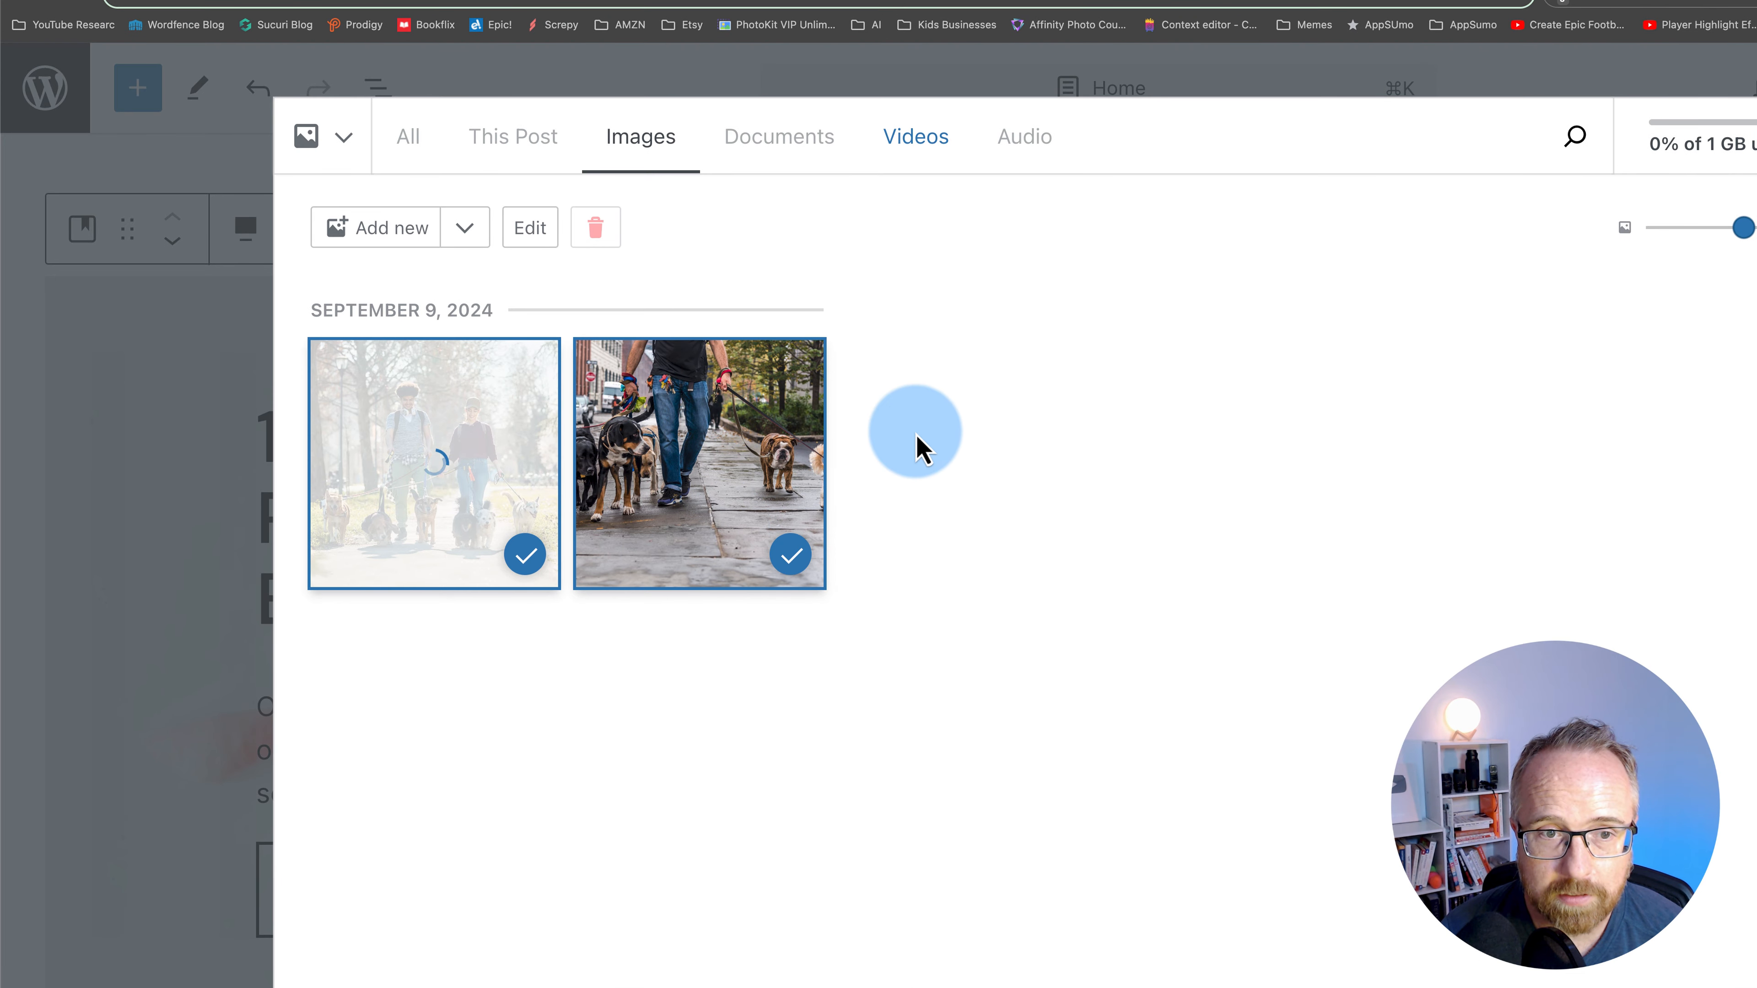
pyautogui.click(700, 445)
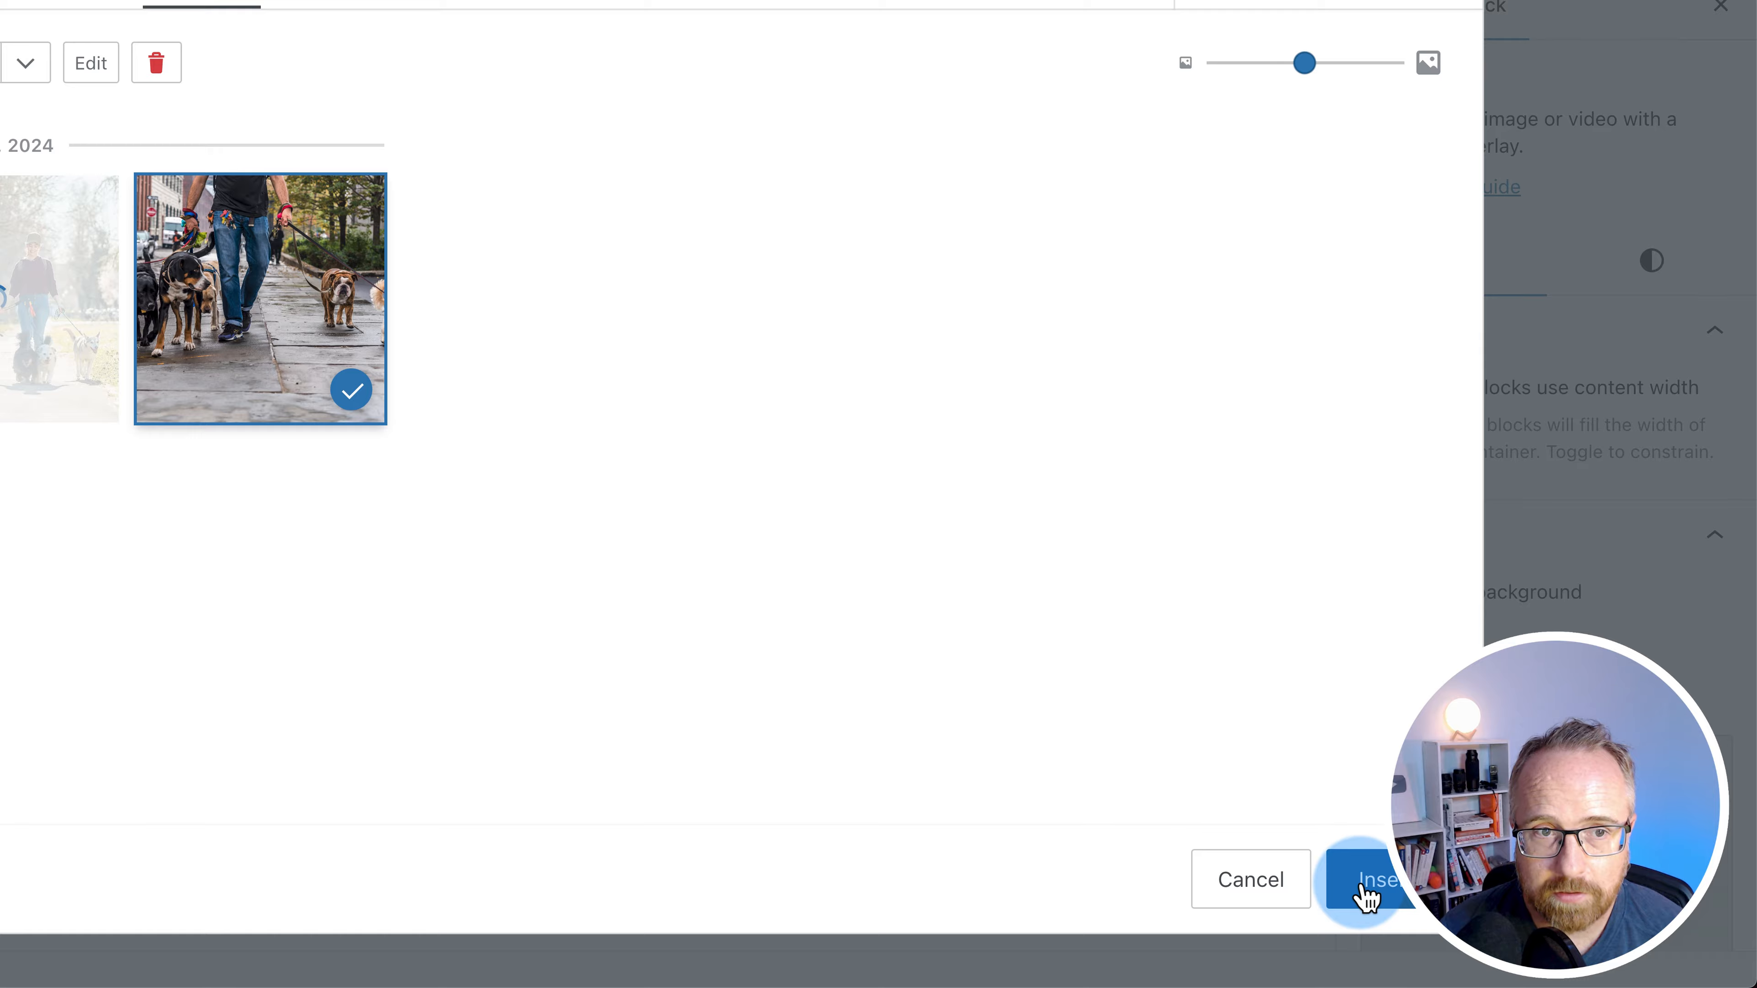
pyautogui.click(1366, 896)
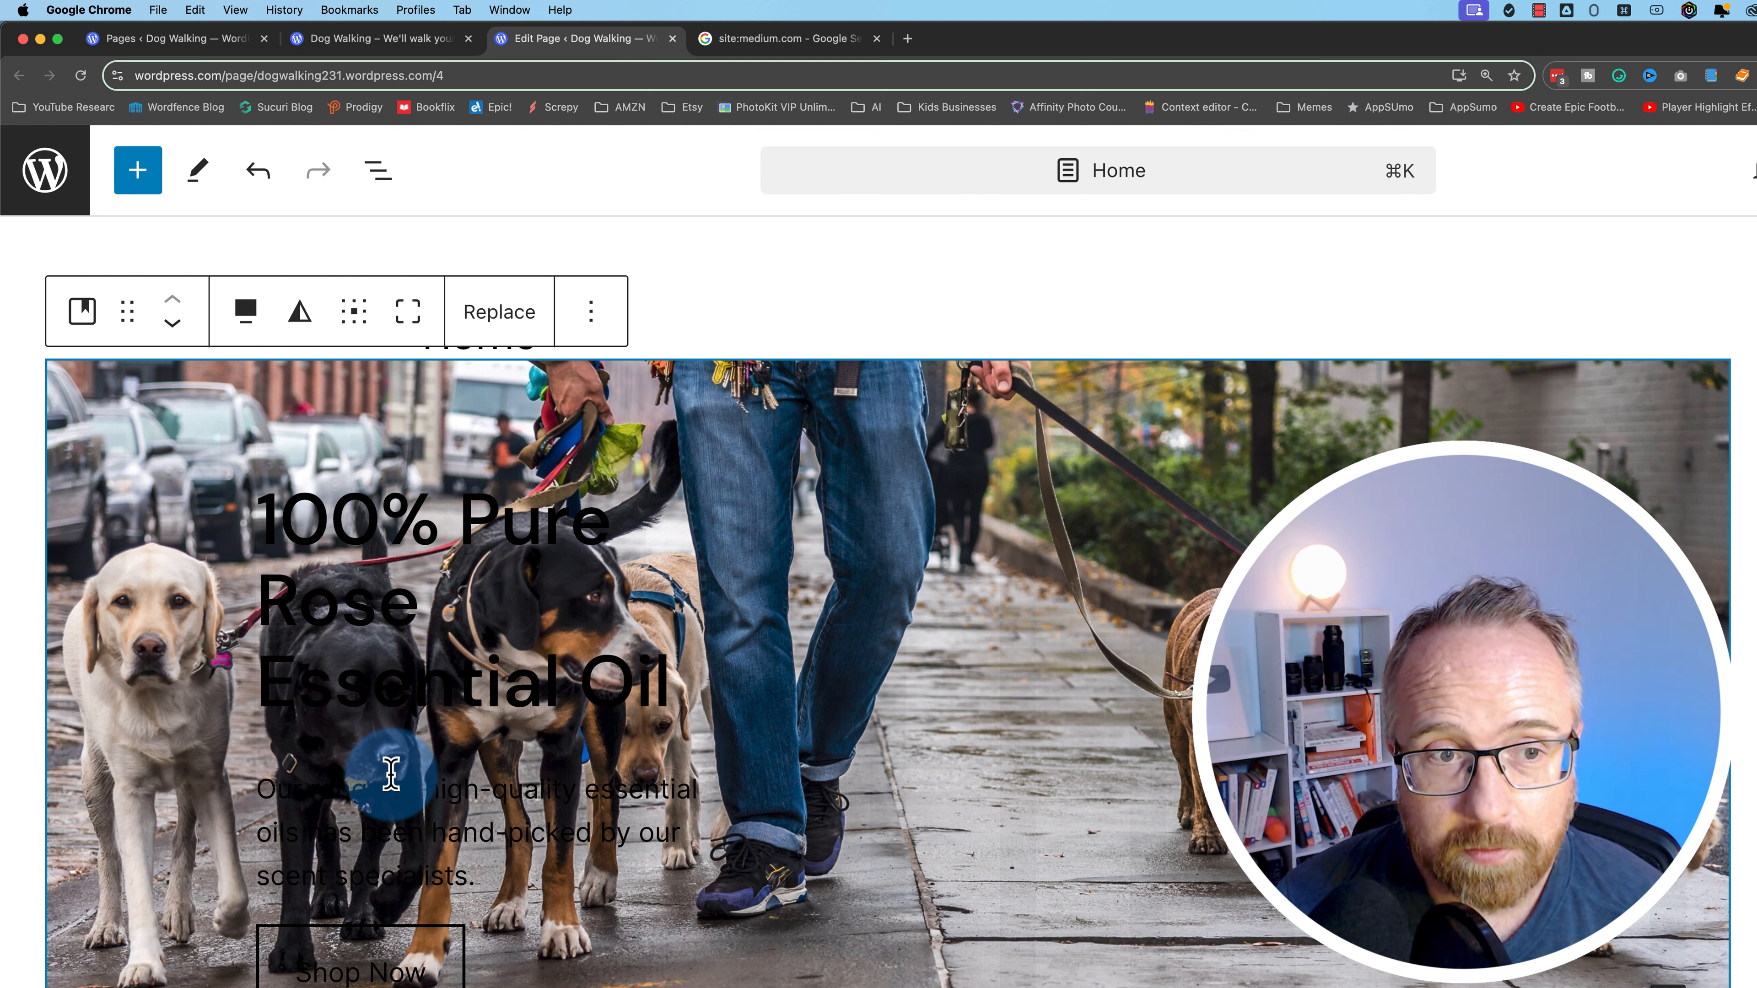
# Give the column holding the hero heading, text and button a white background
pyautogui.click(381, 528)
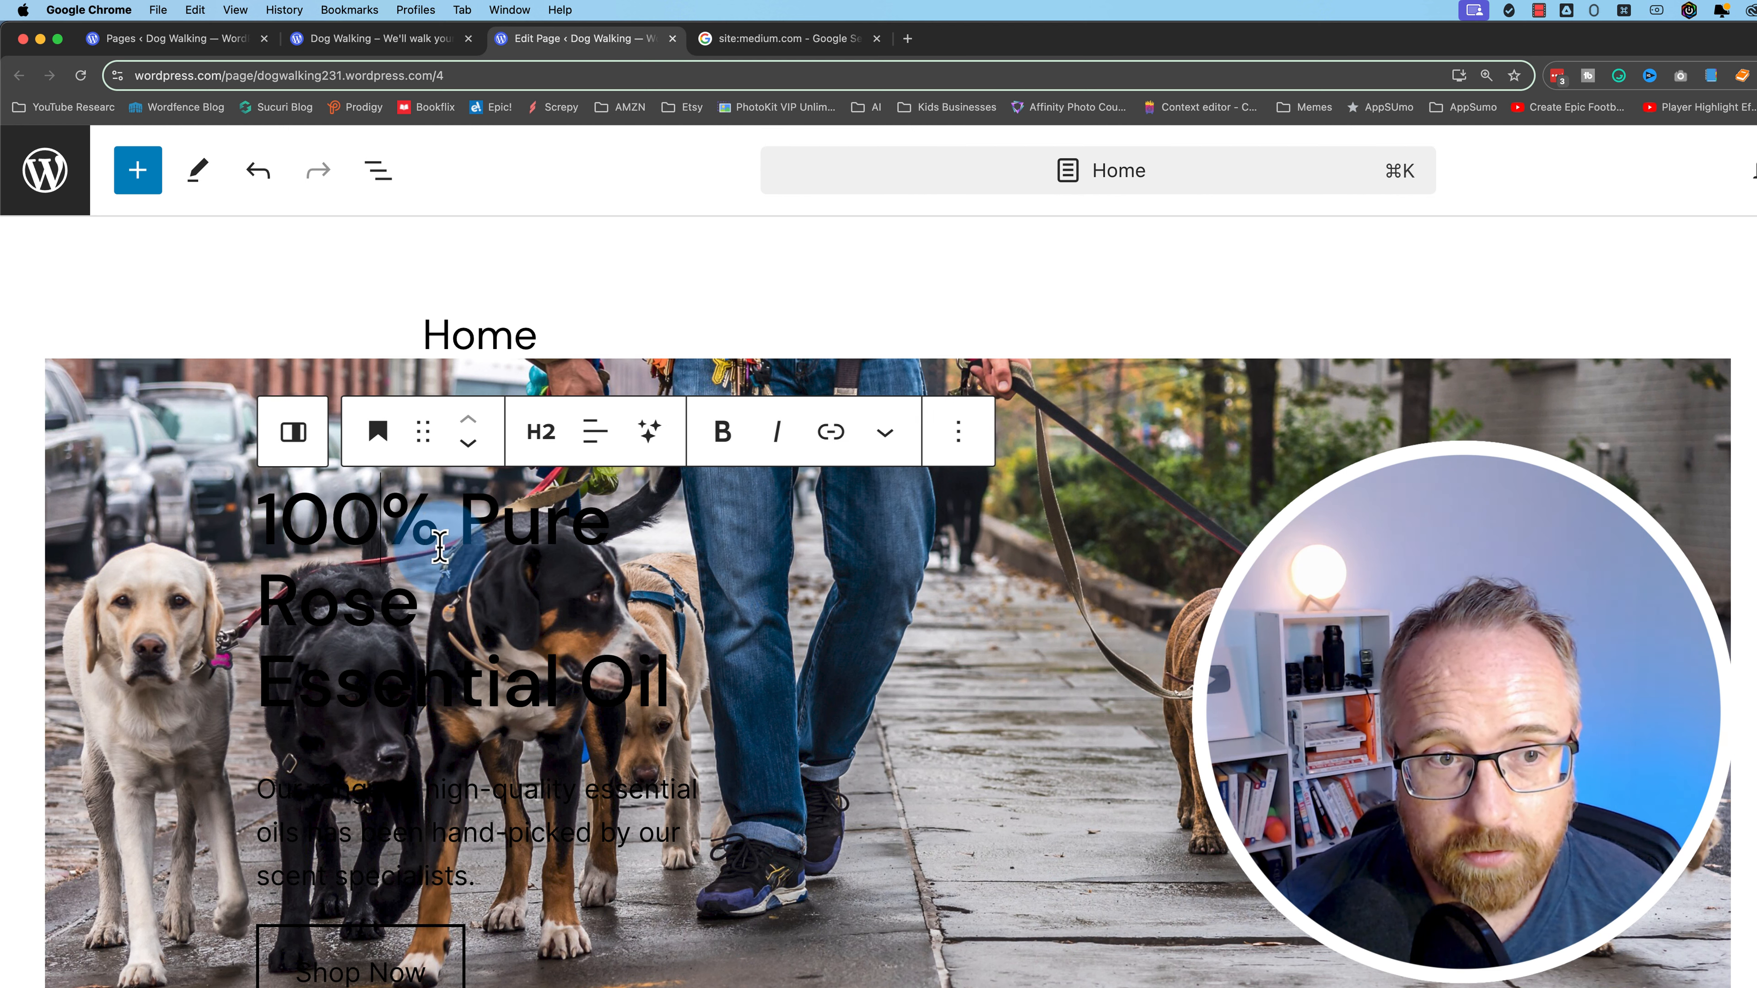
pyautogui.click(294, 443)
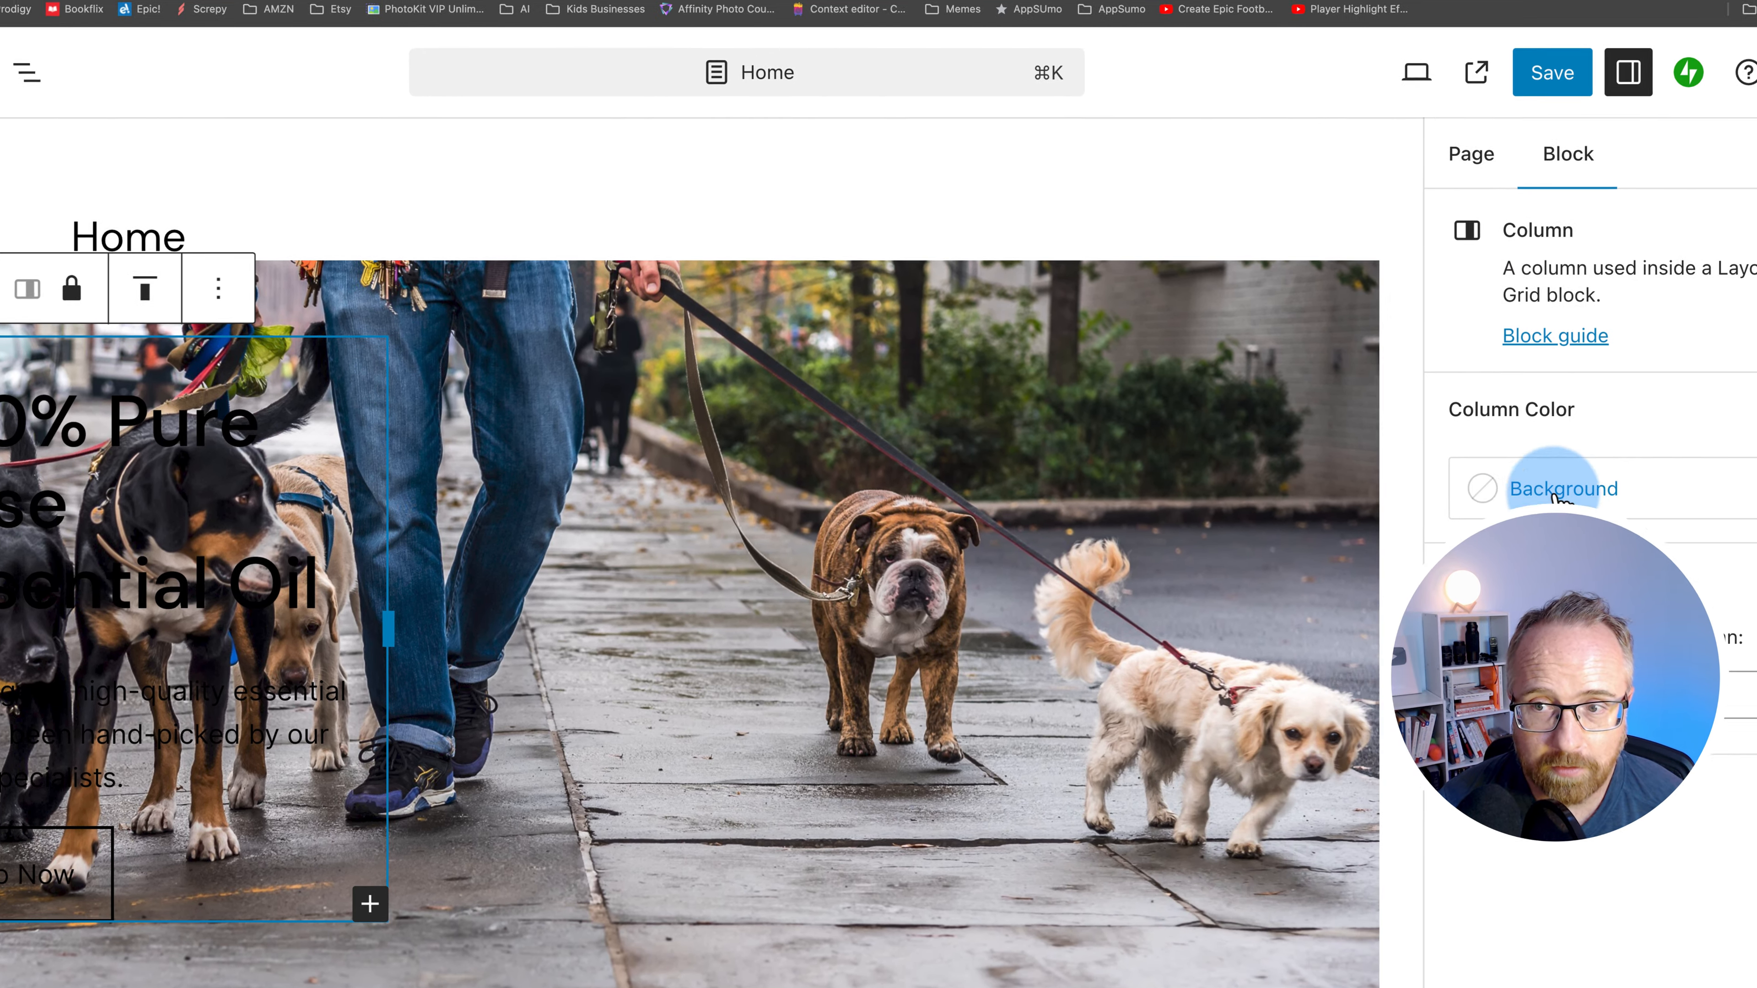
pyautogui.click(1456, 500)
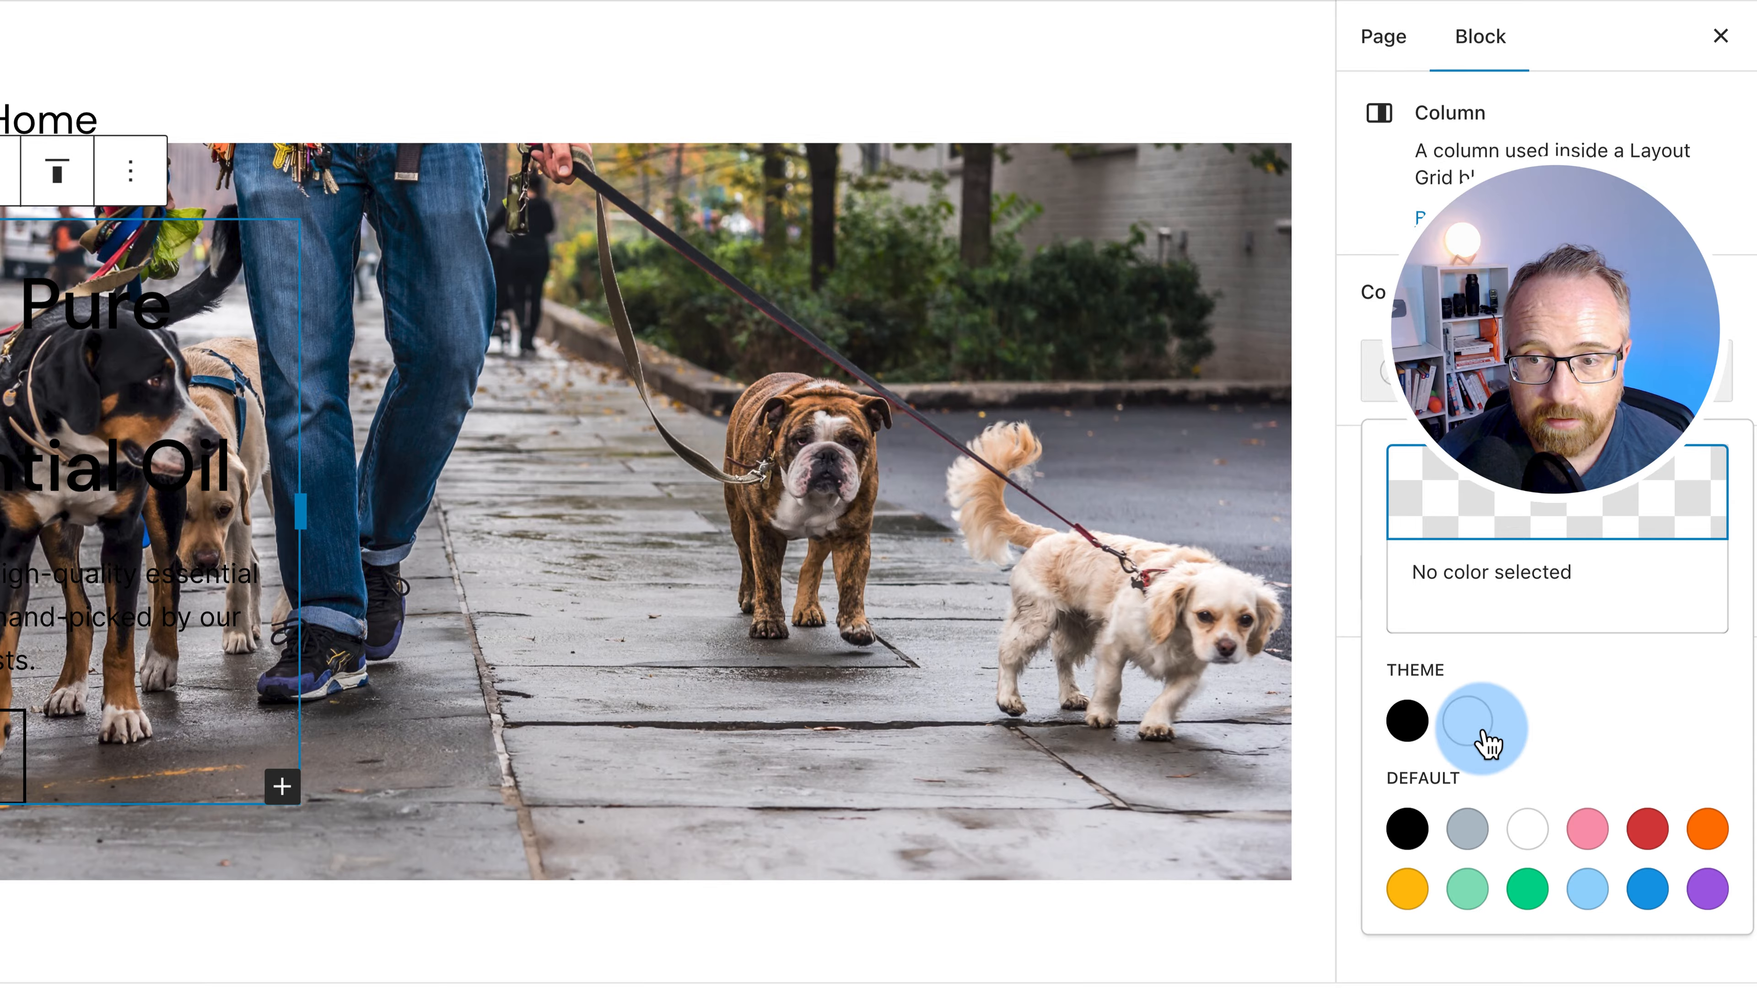
pyautogui.click(1467, 842)
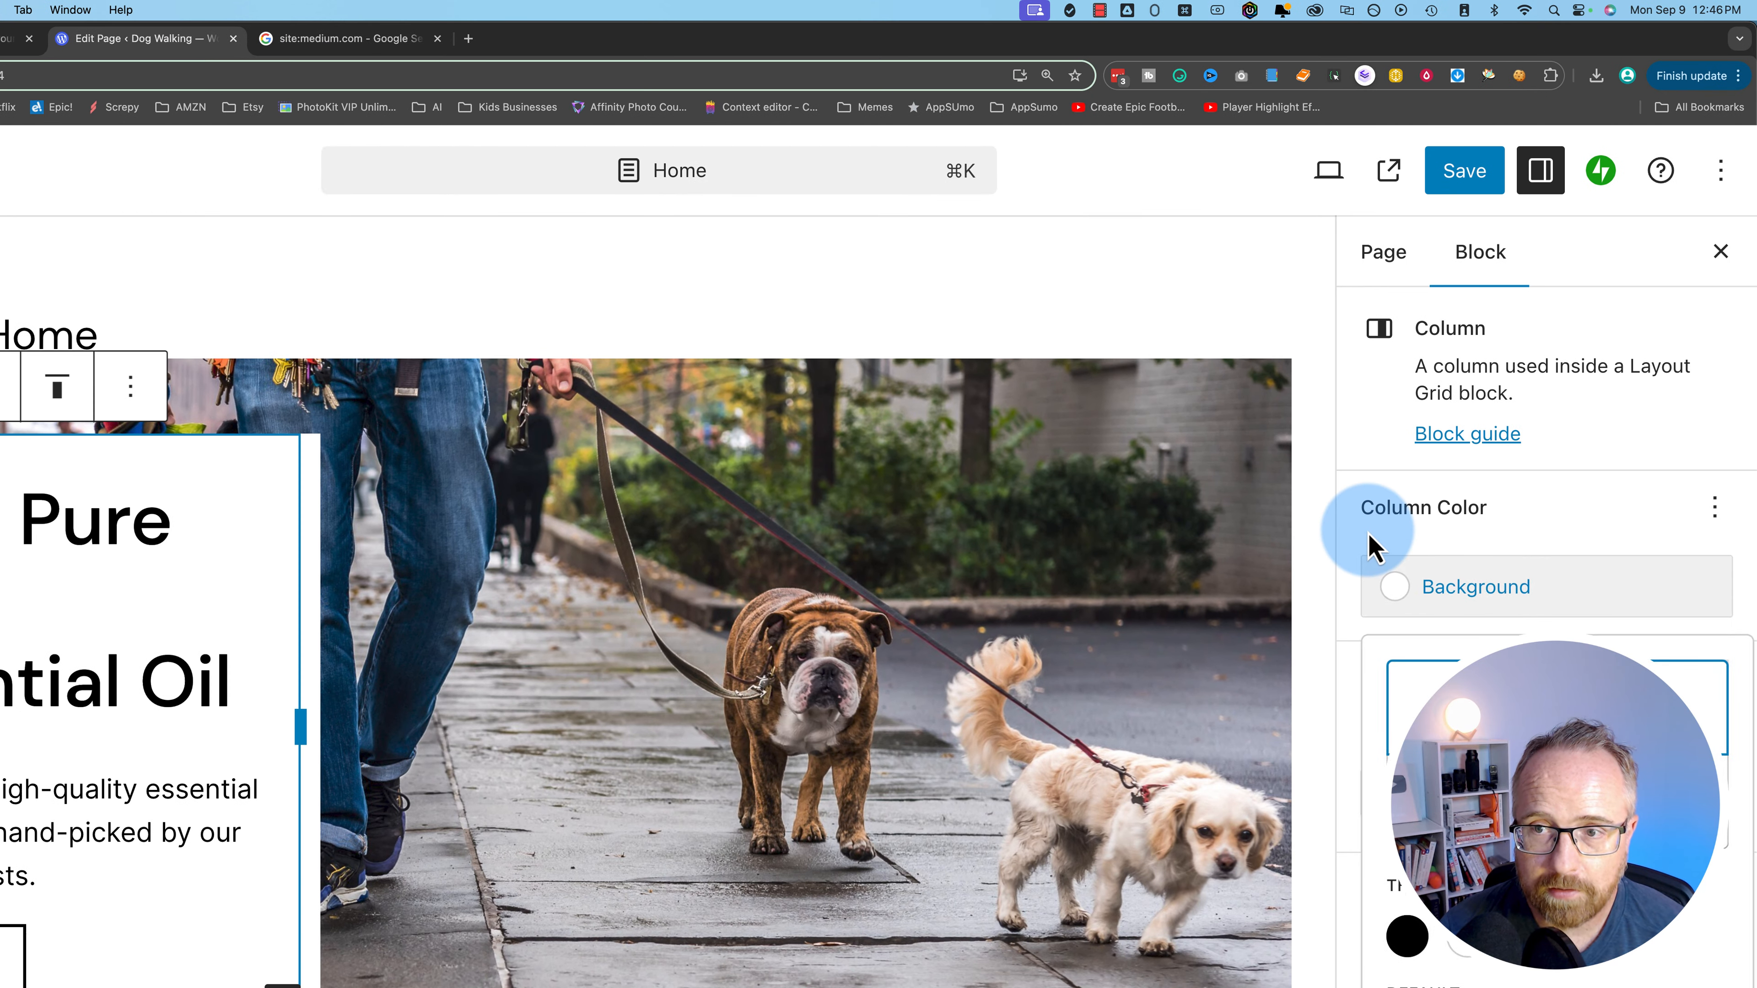
pyautogui.click(1444, 444)
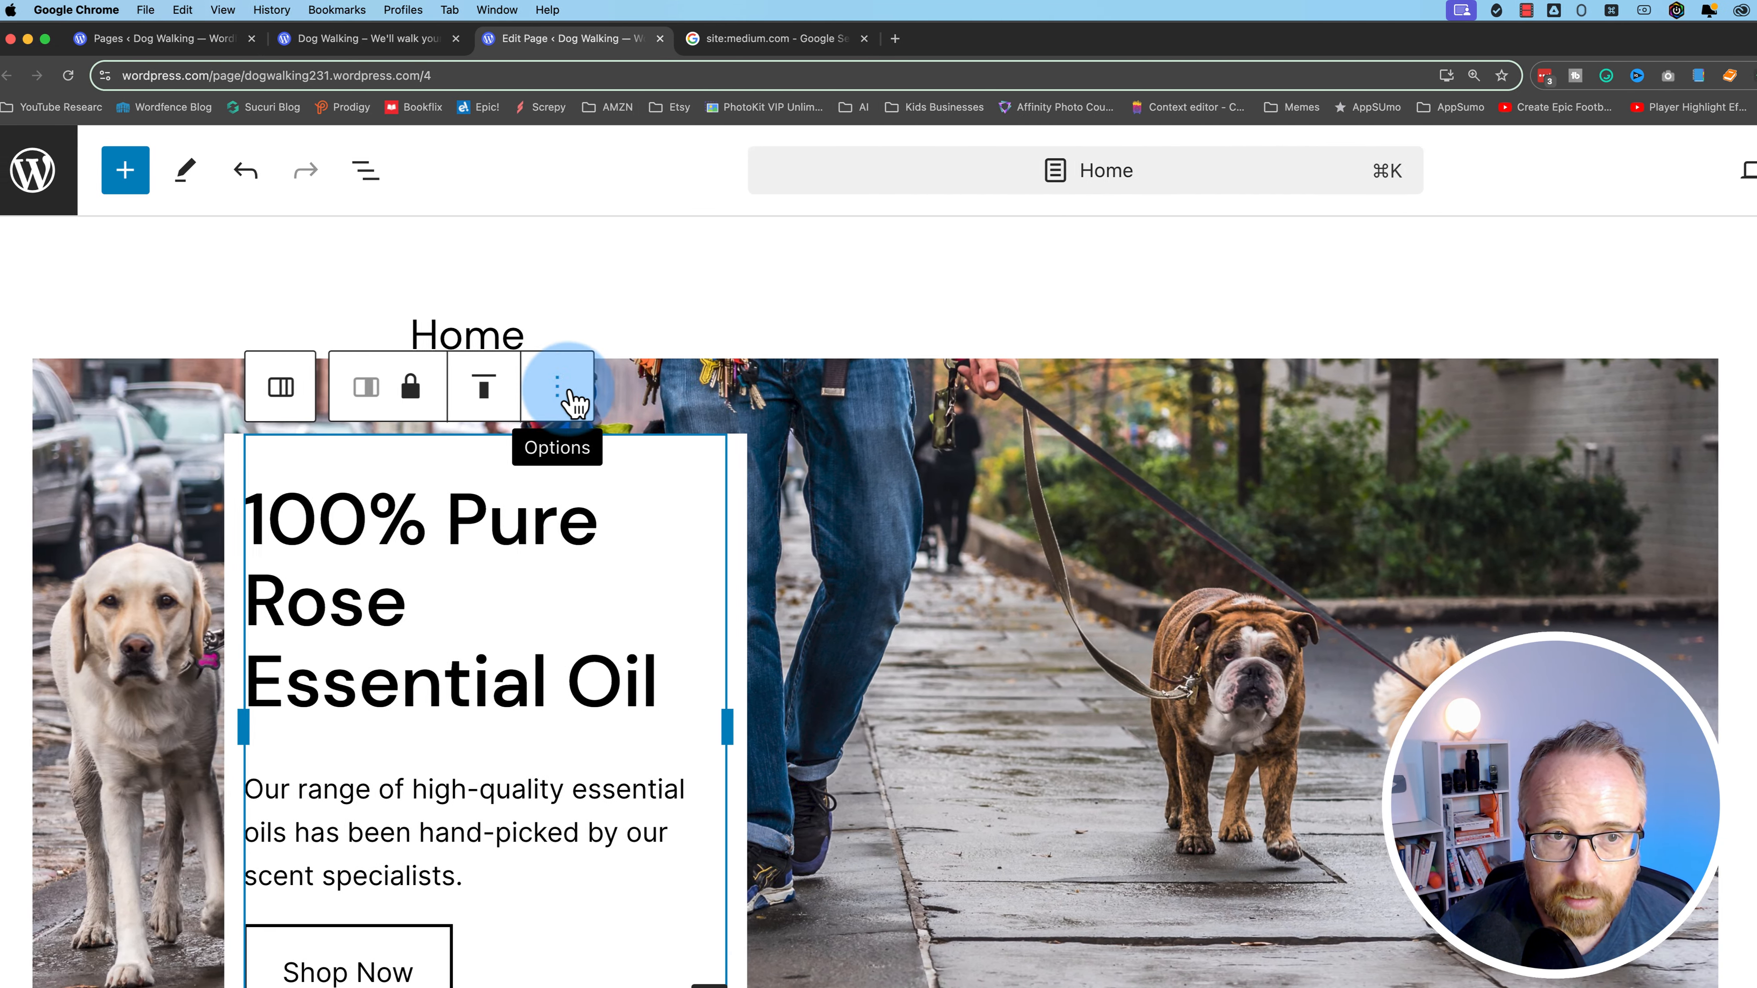
# Change the hero text column's background to the custom light blue colour #29E1F6
pyautogui.click(133, 391)
pyautogui.click(573, 389)
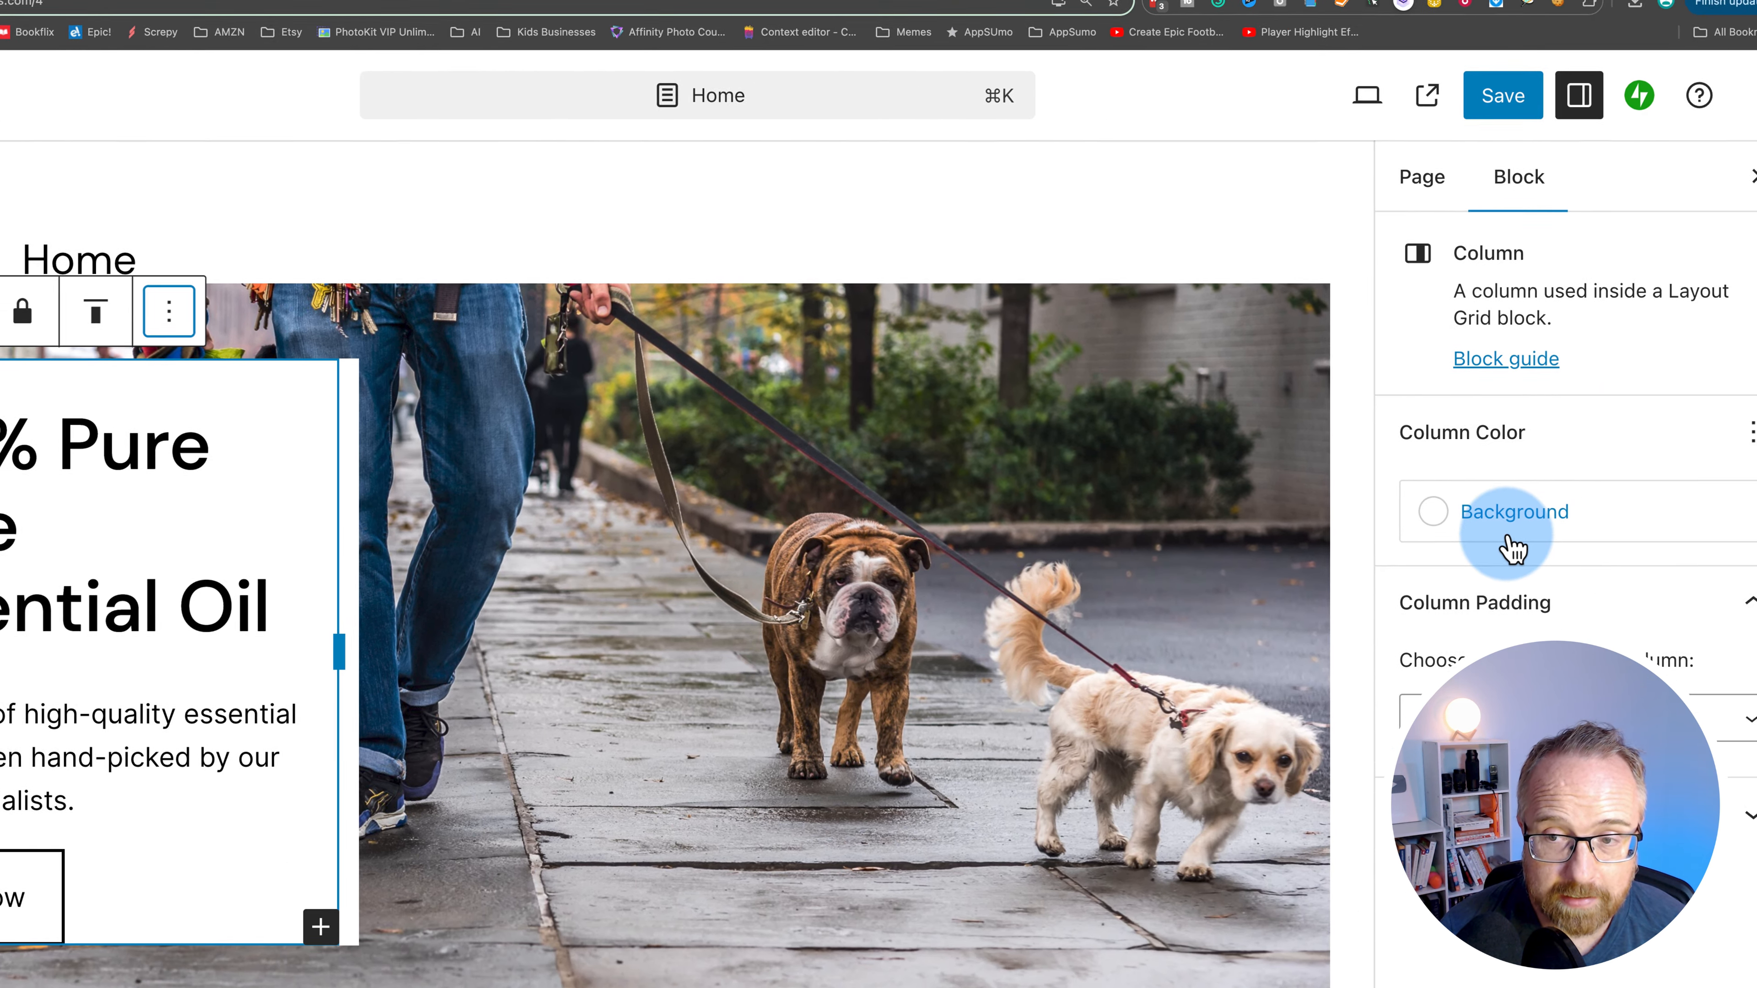
pyautogui.click(1512, 547)
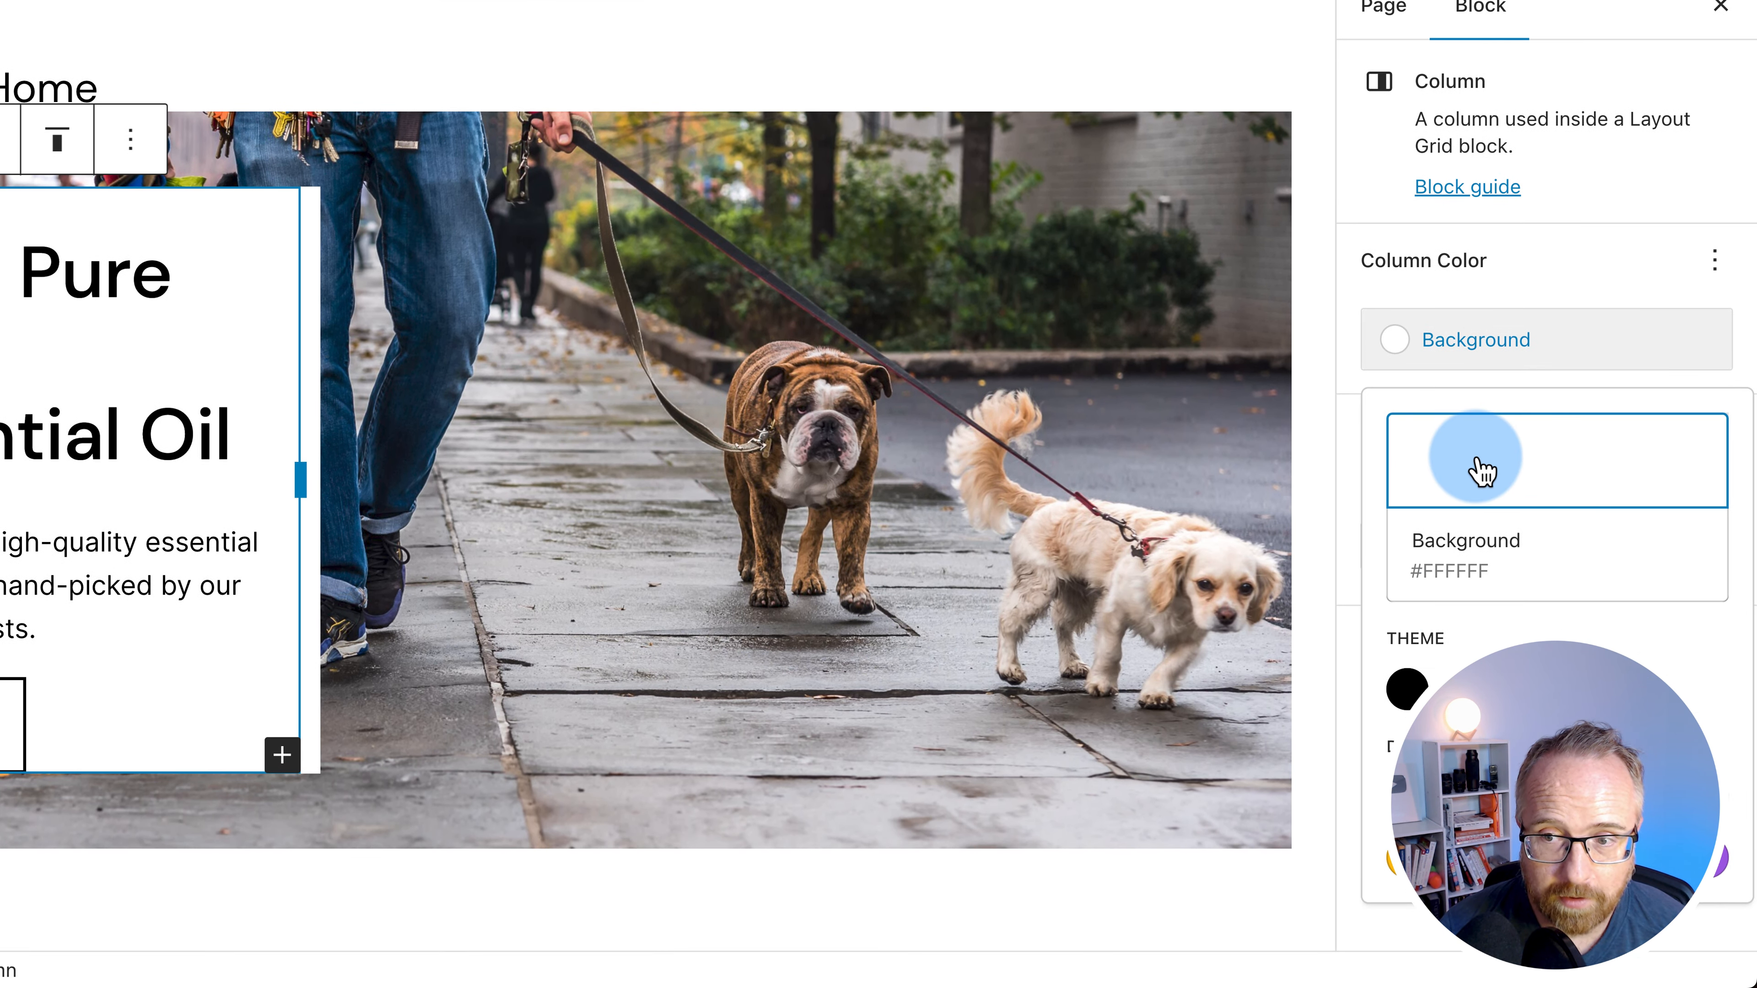
pyautogui.click(1478, 471)
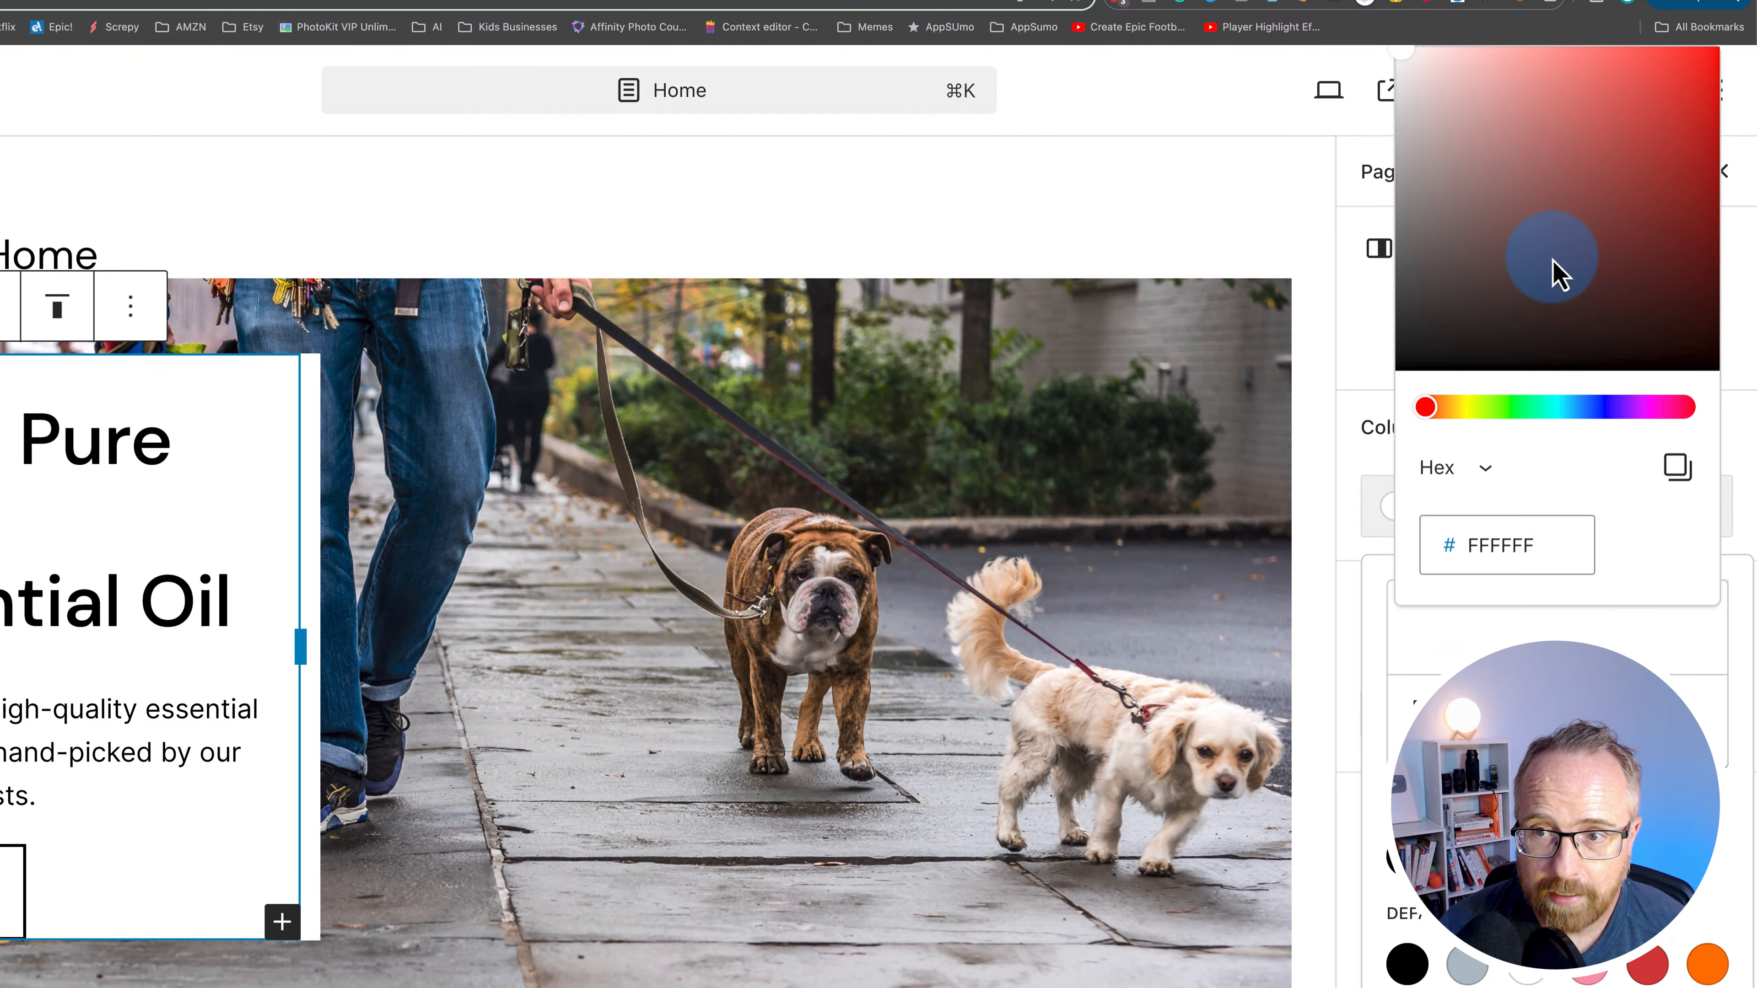
pyautogui.click(1485, 302)
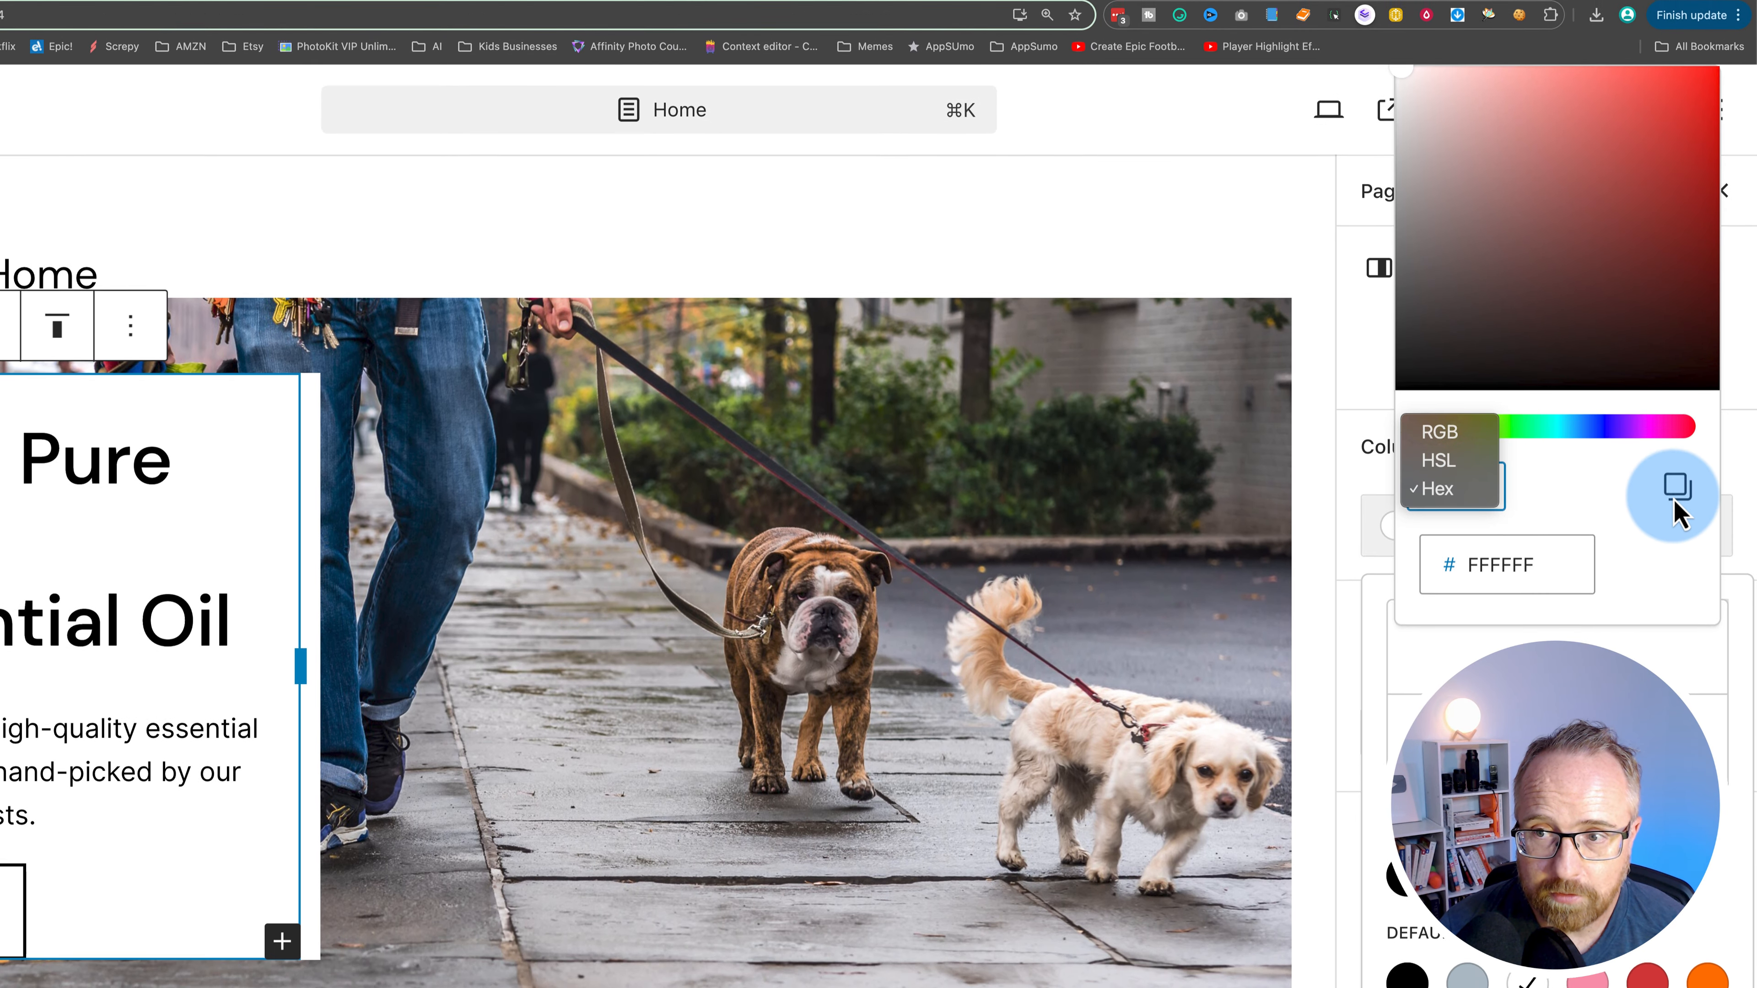
pyautogui.click(1665, 558)
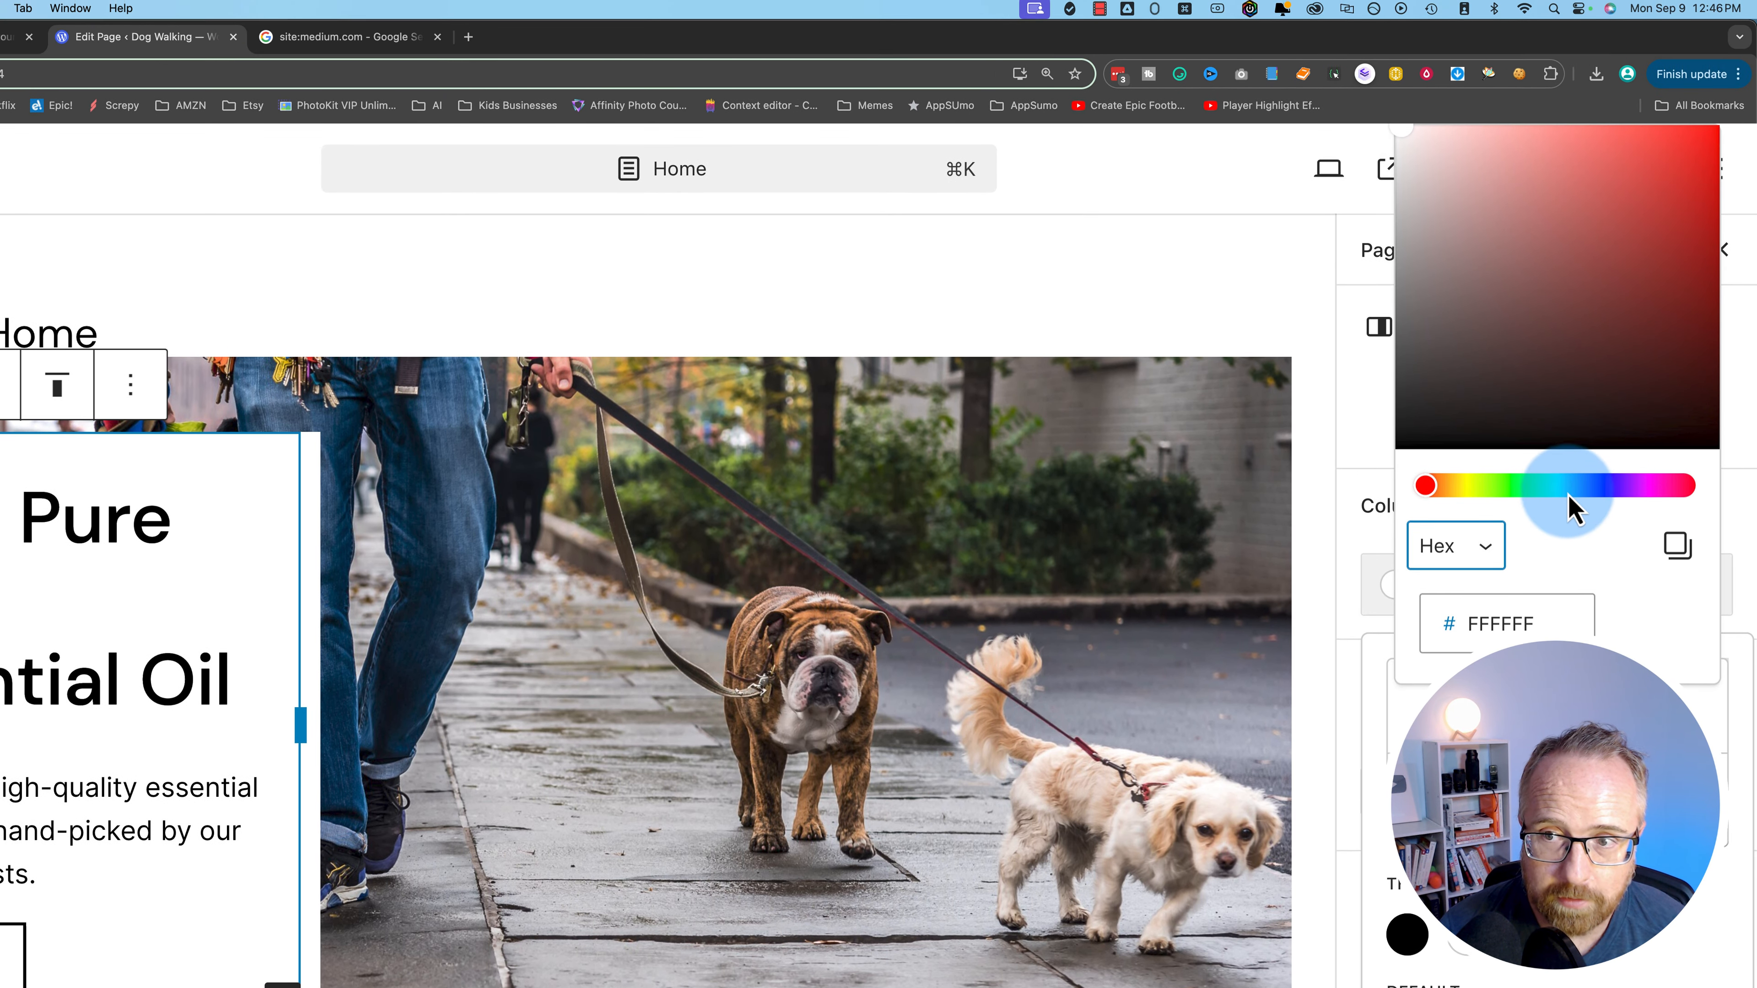
pyautogui.click(1568, 405)
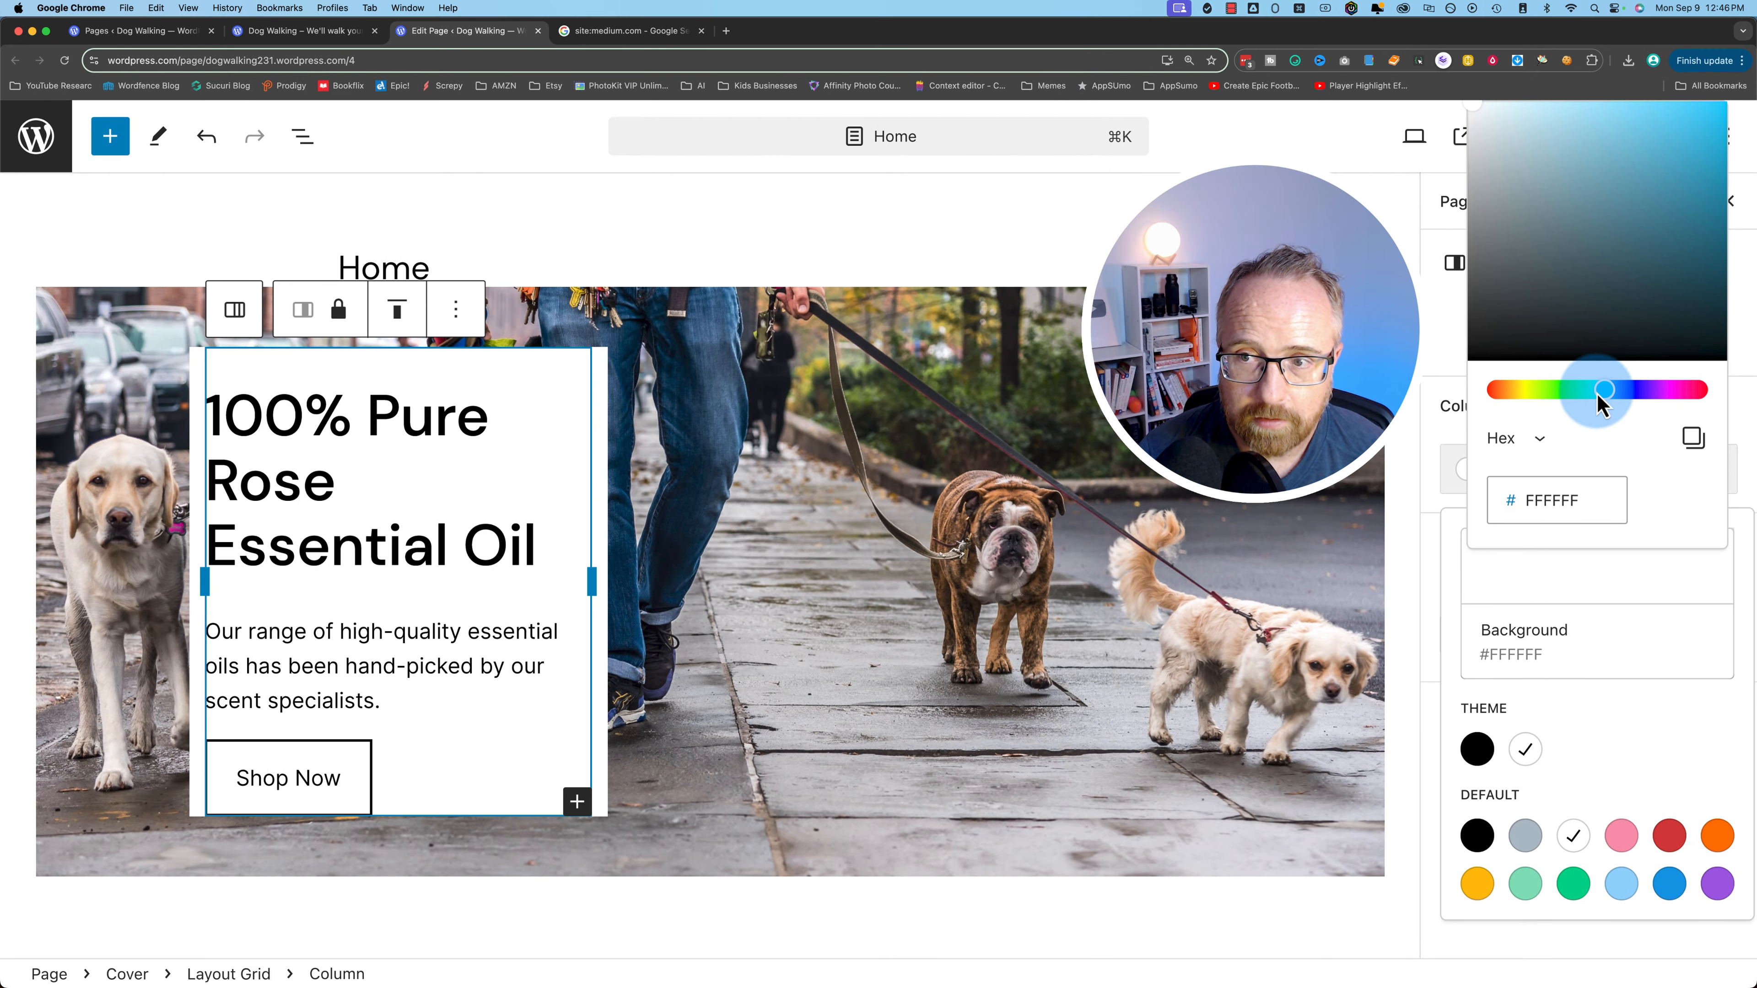
pyautogui.click(1655, 140)
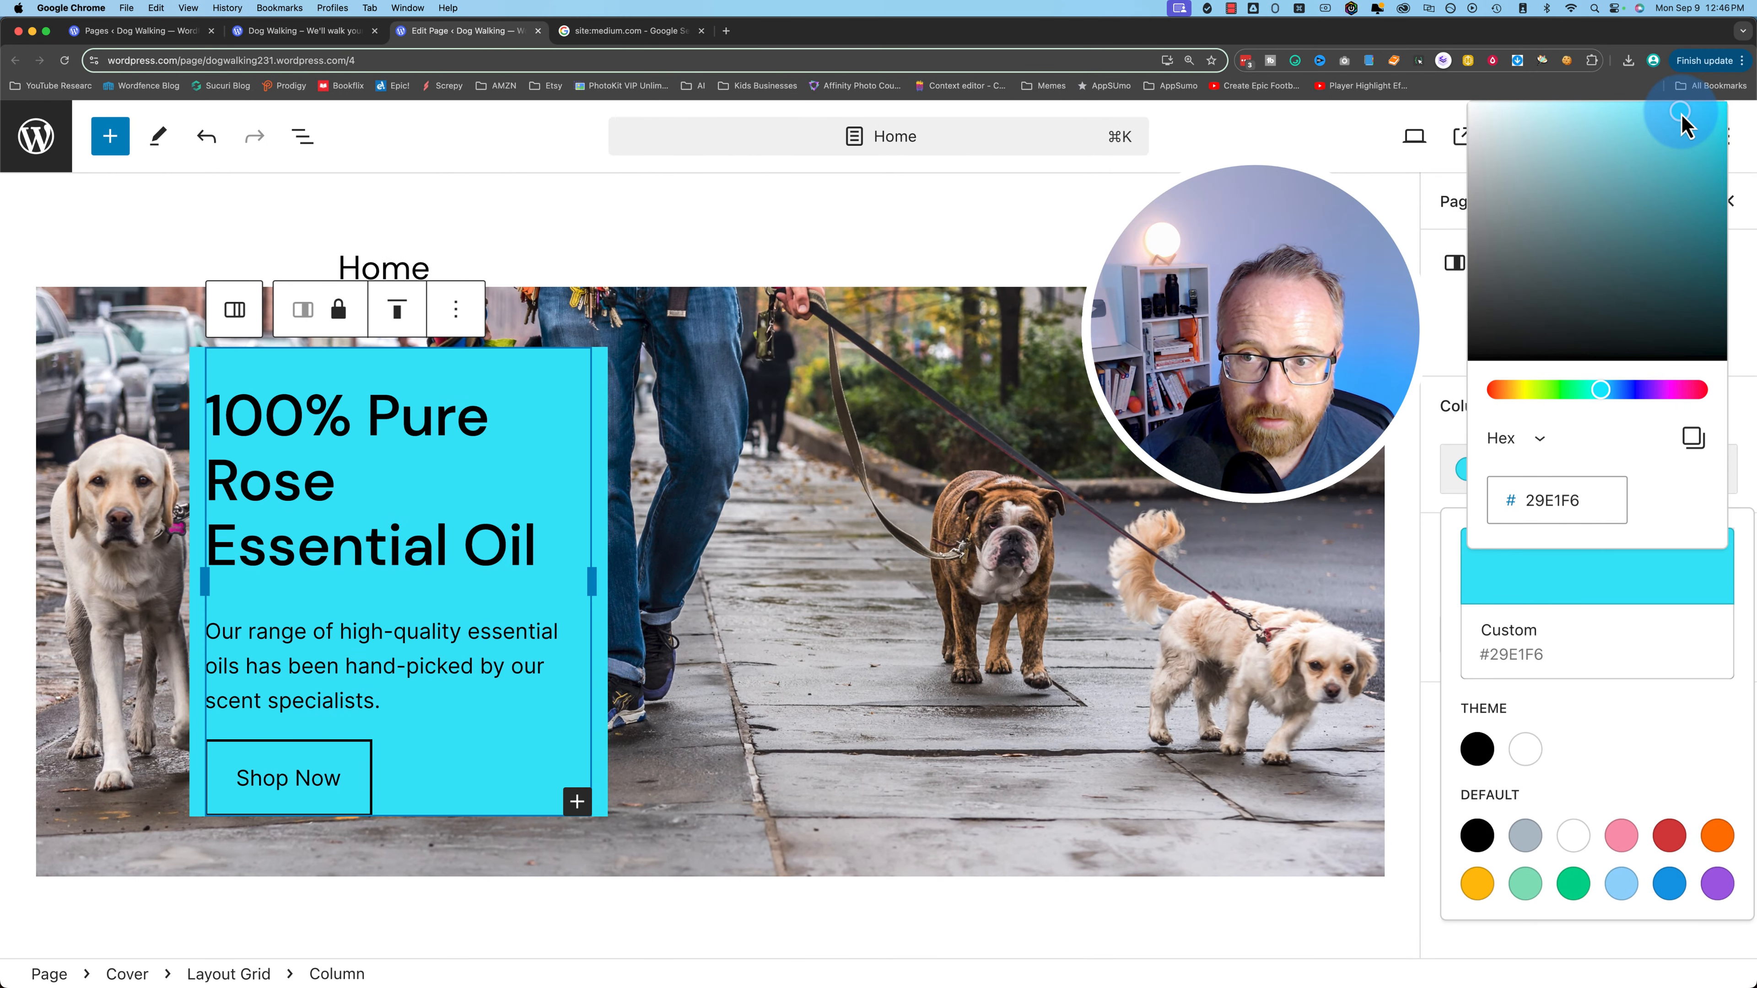
# Return the hero text column's background to white and set its column padding to Small
pyautogui.click(1048, 679)
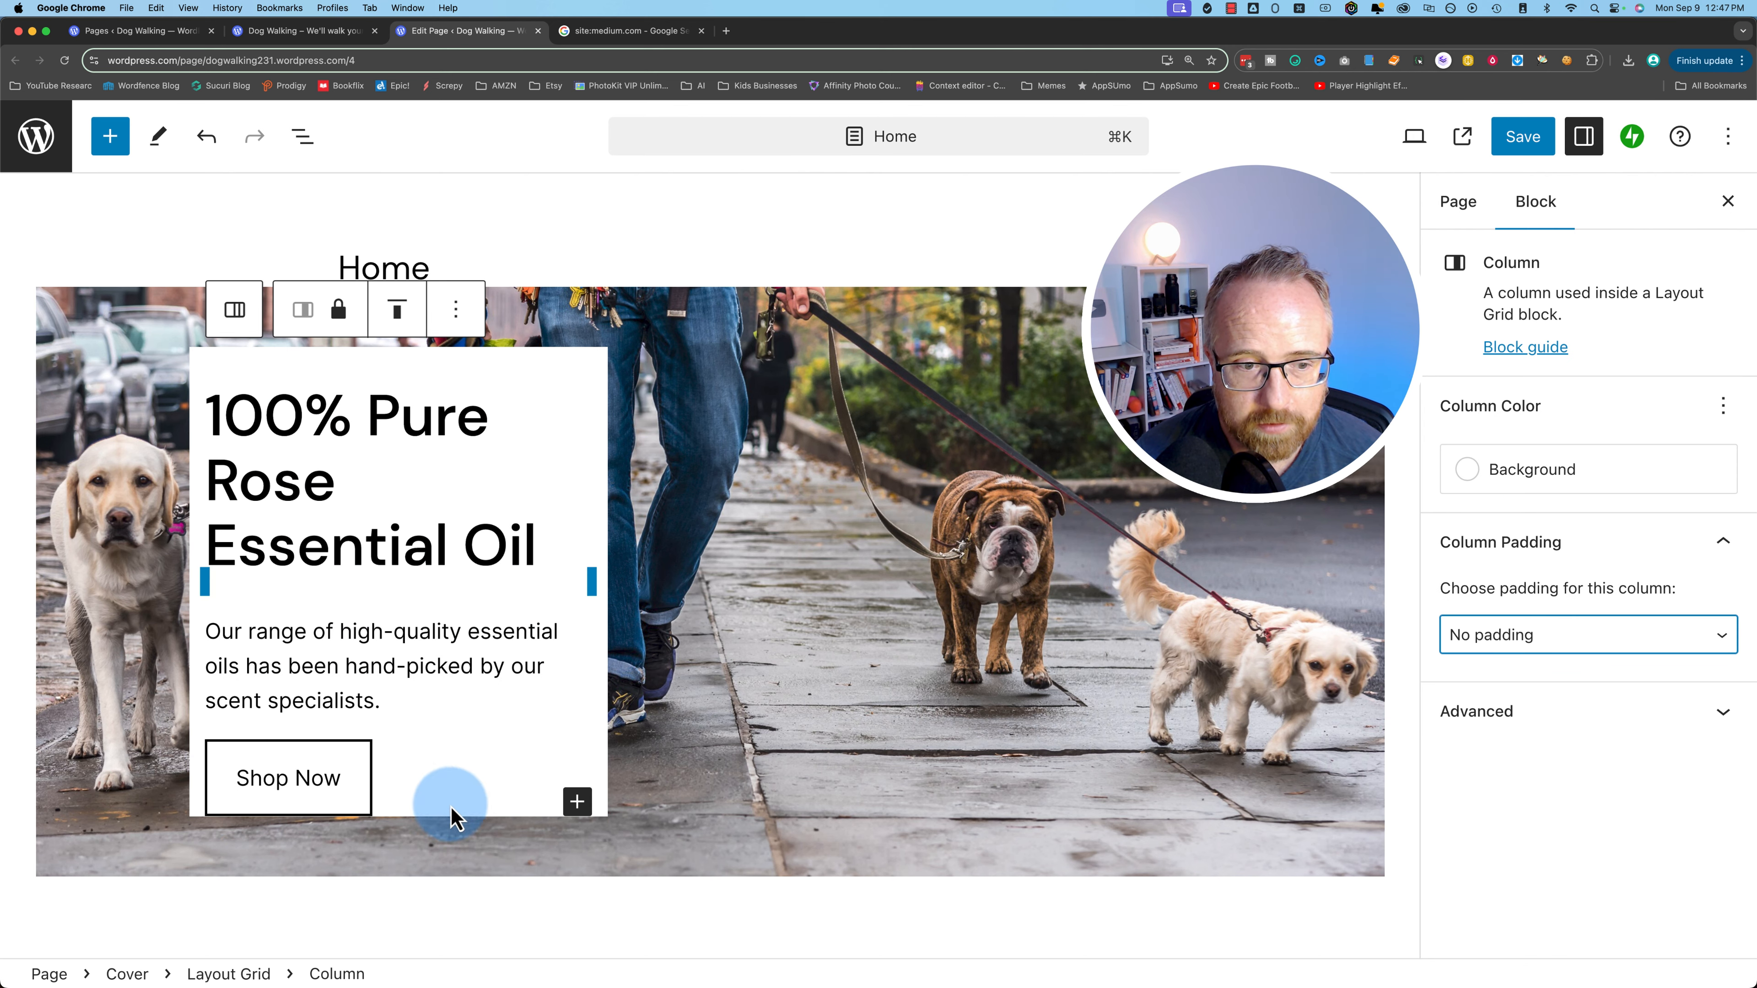
pyautogui.click(1576, 640)
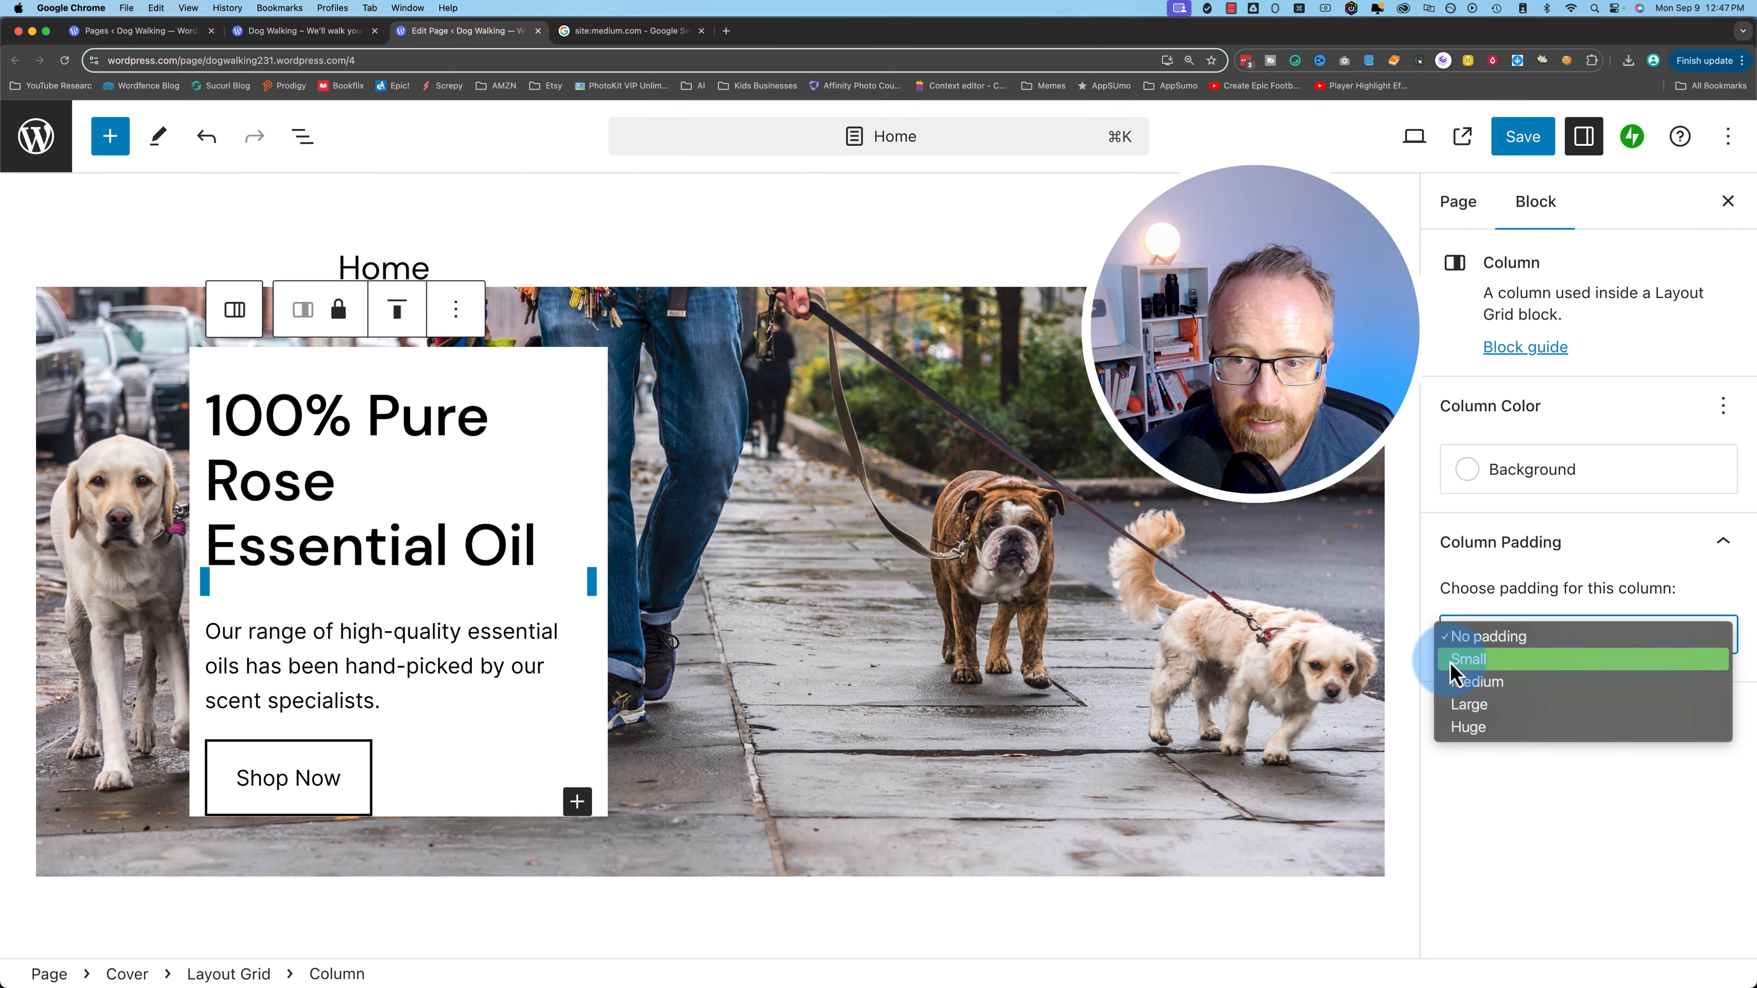
pyautogui.click(1460, 660)
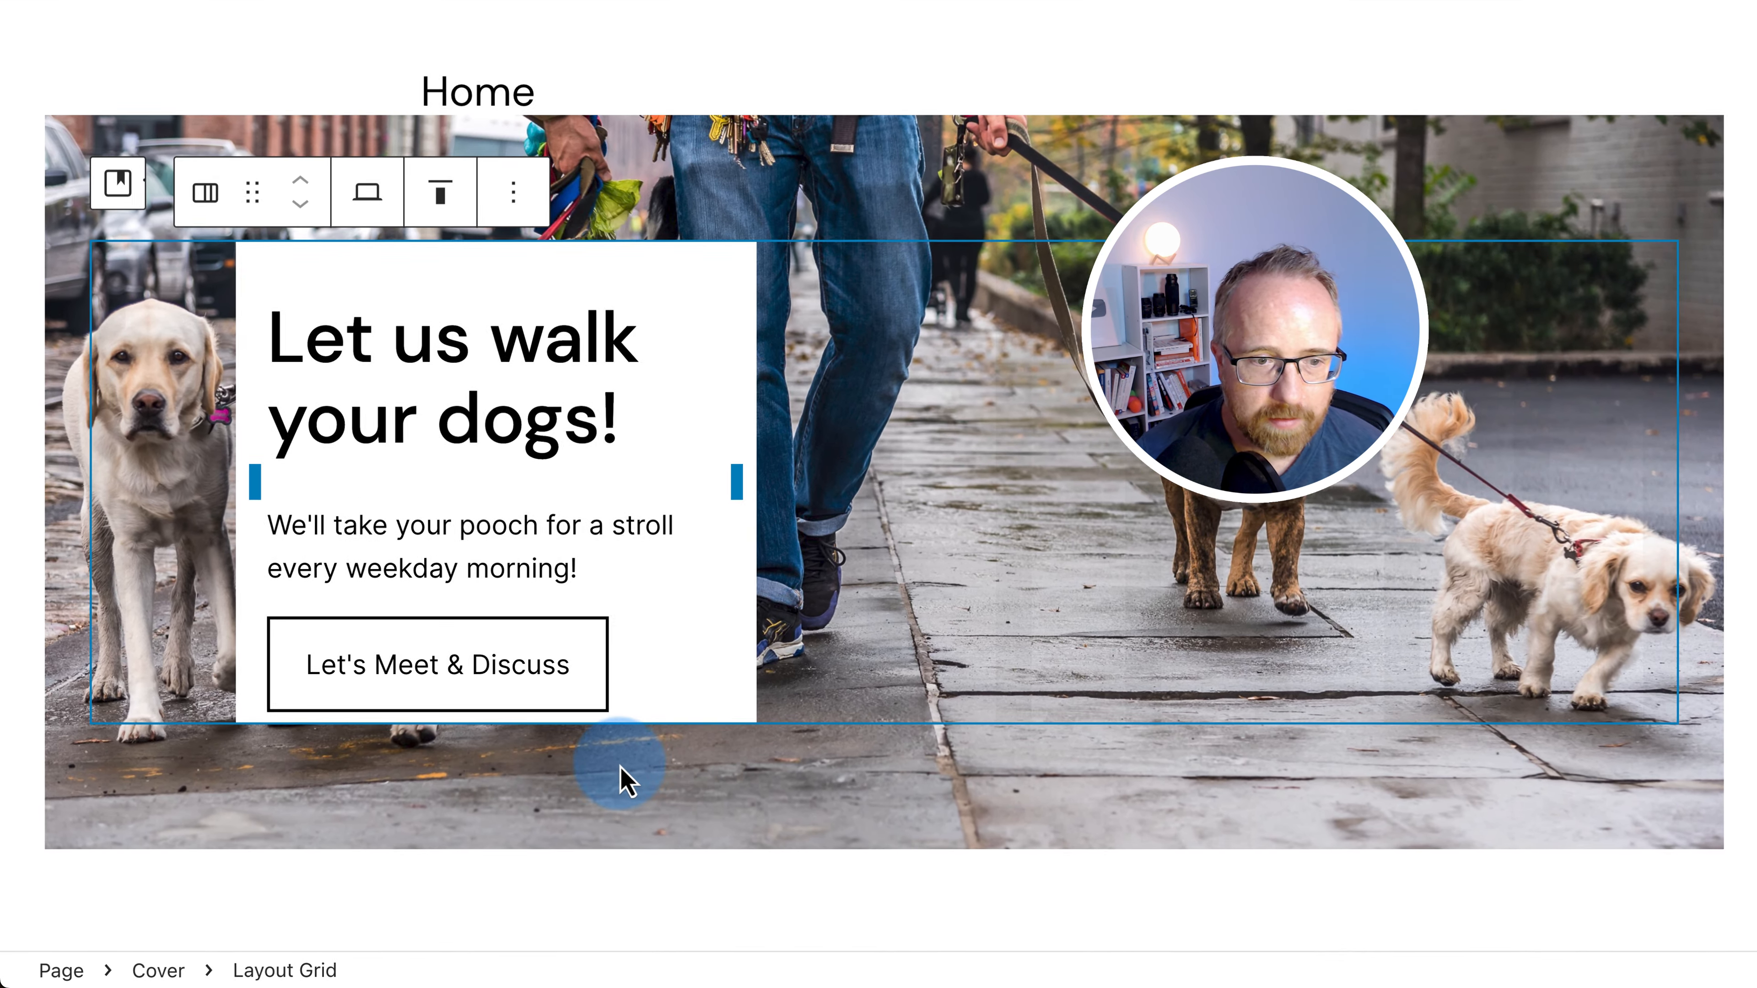
# Turn on the fixed background for the hero cover and check how its image behaves while the page scrolls
pyautogui.click(502, 813)
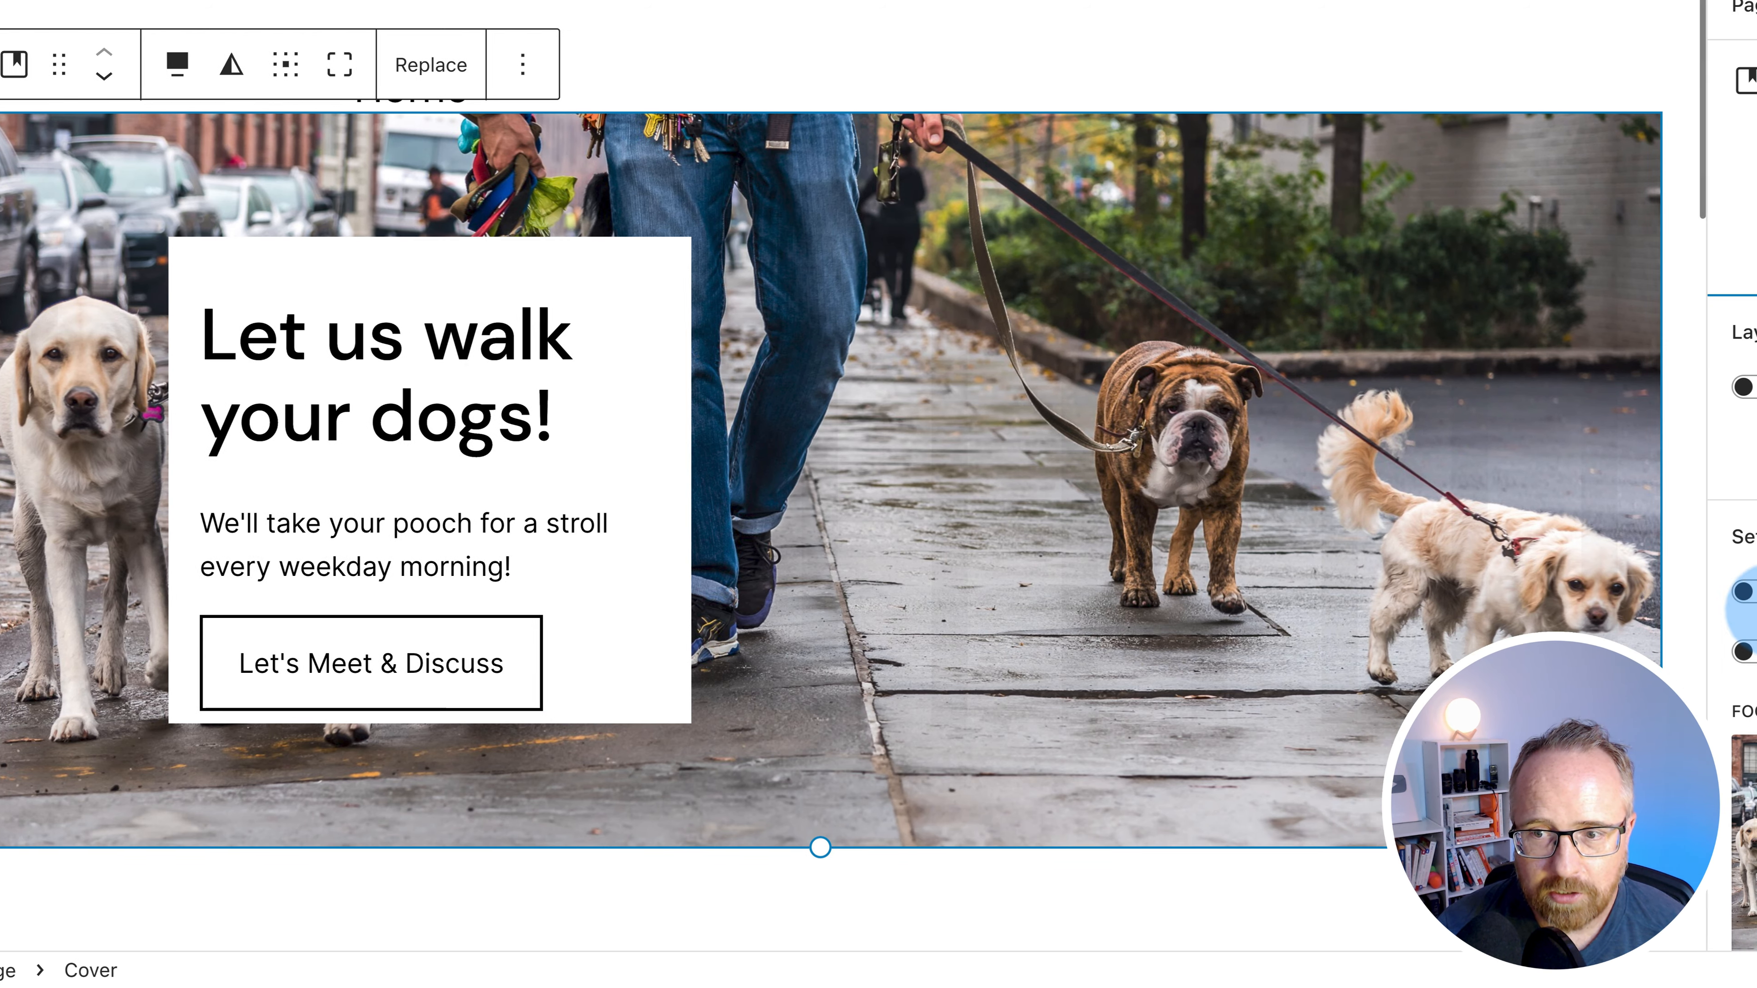
pyautogui.click(1418, 595)
pyautogui.scroll(-3, 581, 431)
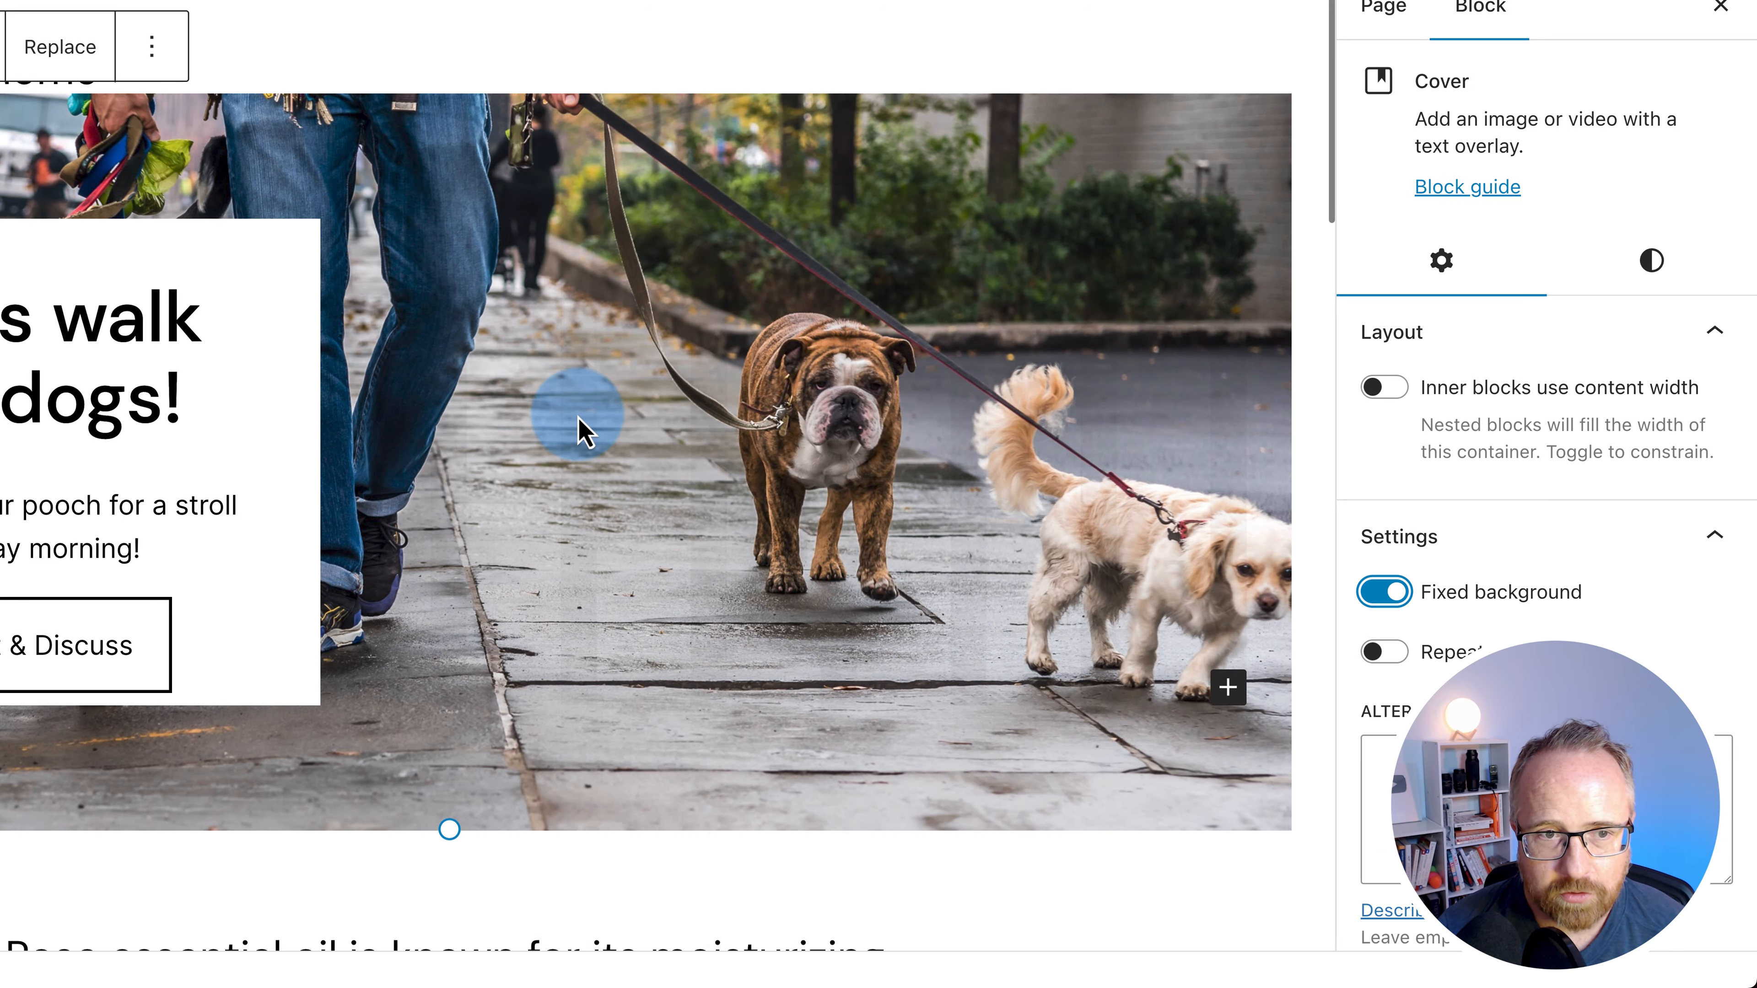
pyautogui.scroll(-3, 581, 430)
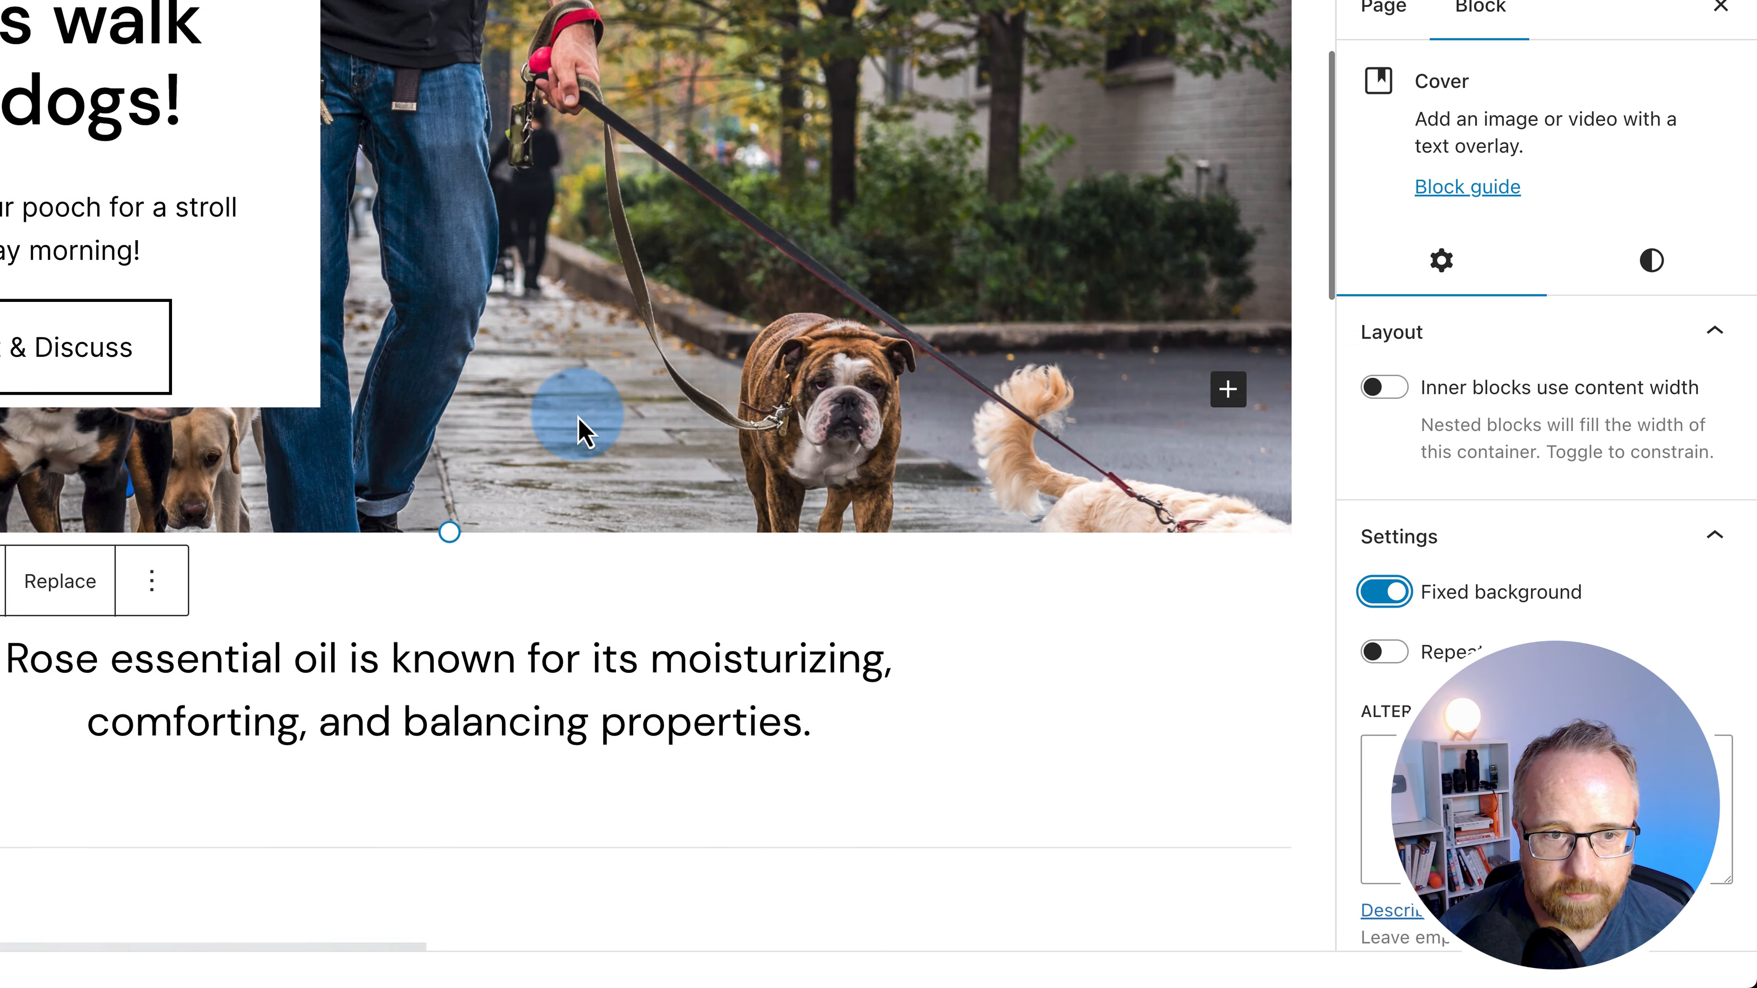
pyautogui.scroll(-1, 428, 332)
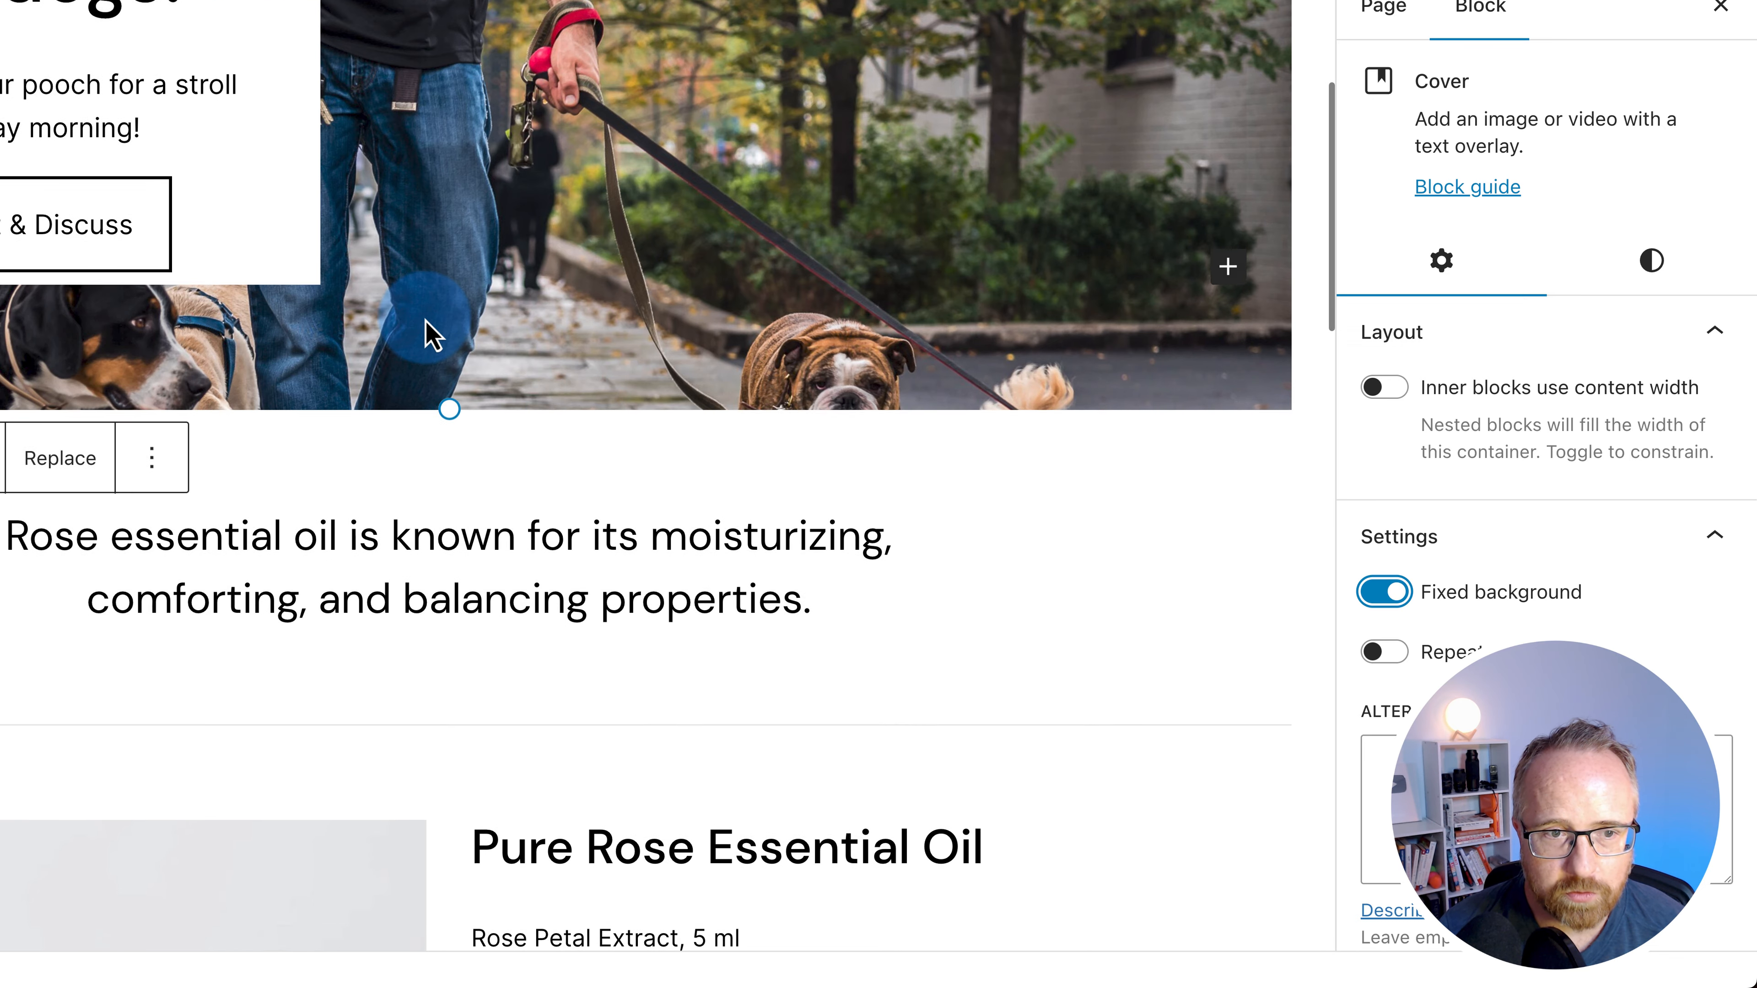
pyautogui.scroll(4, 428, 332)
pyautogui.scroll(3, 429, 335)
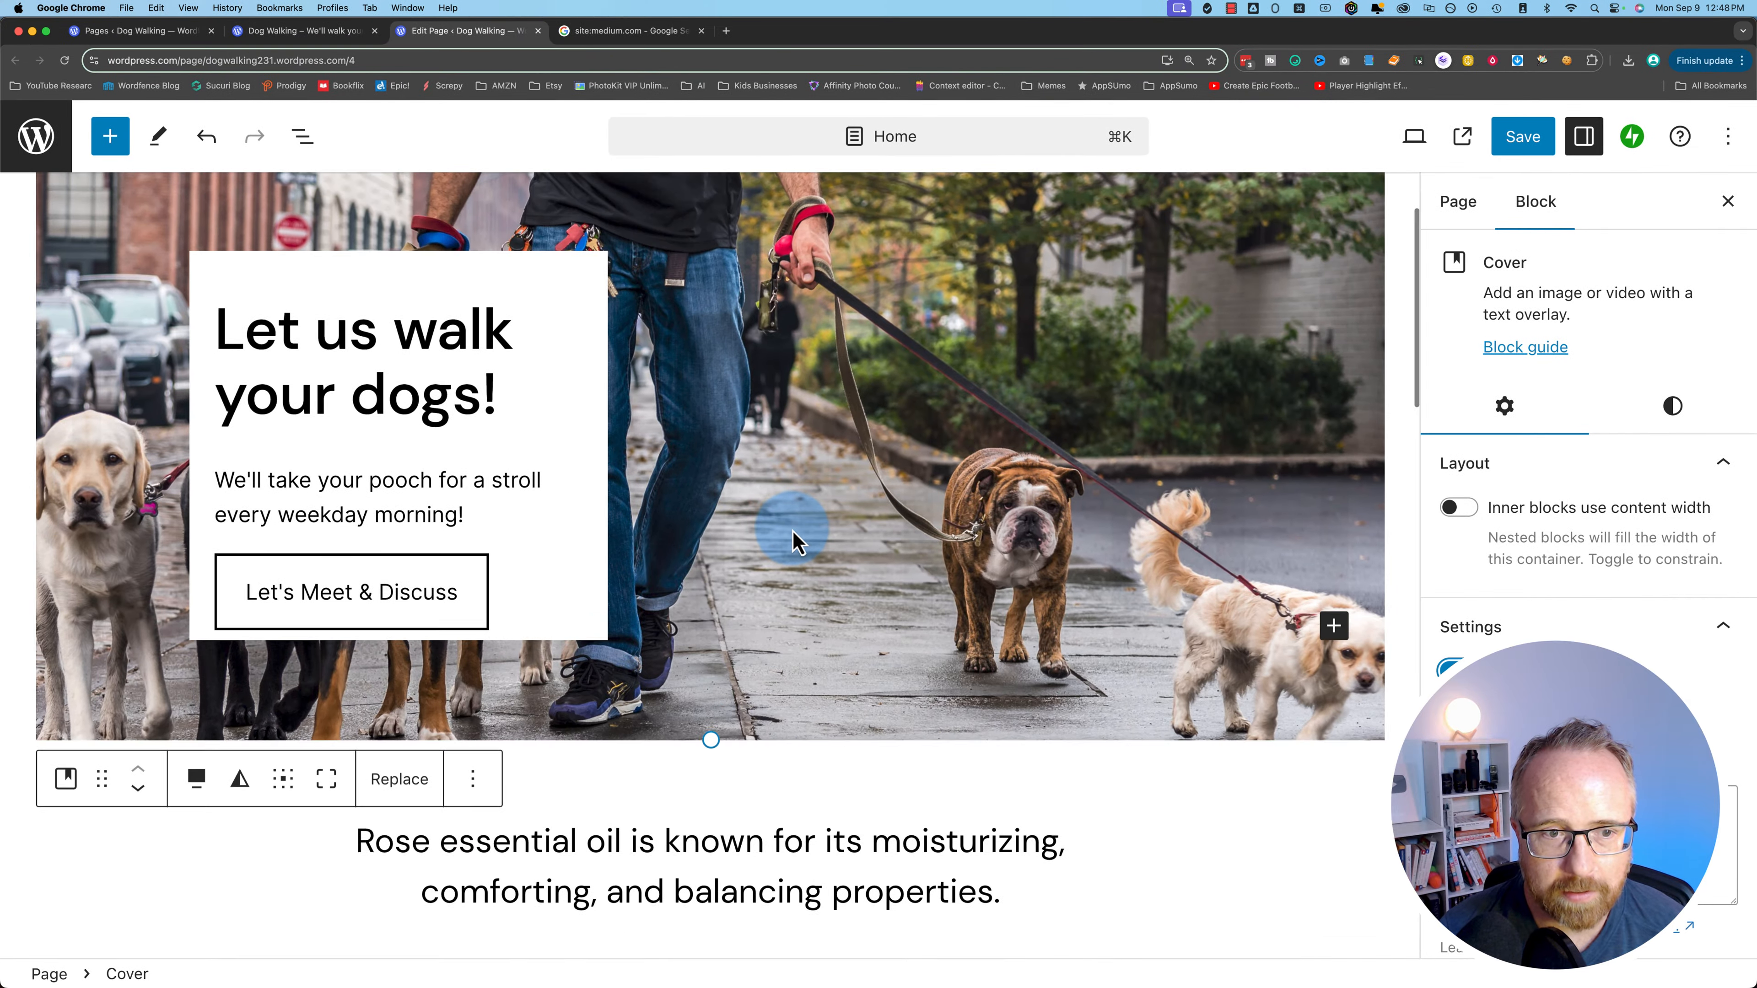
pyautogui.scroll(-4, 793, 542)
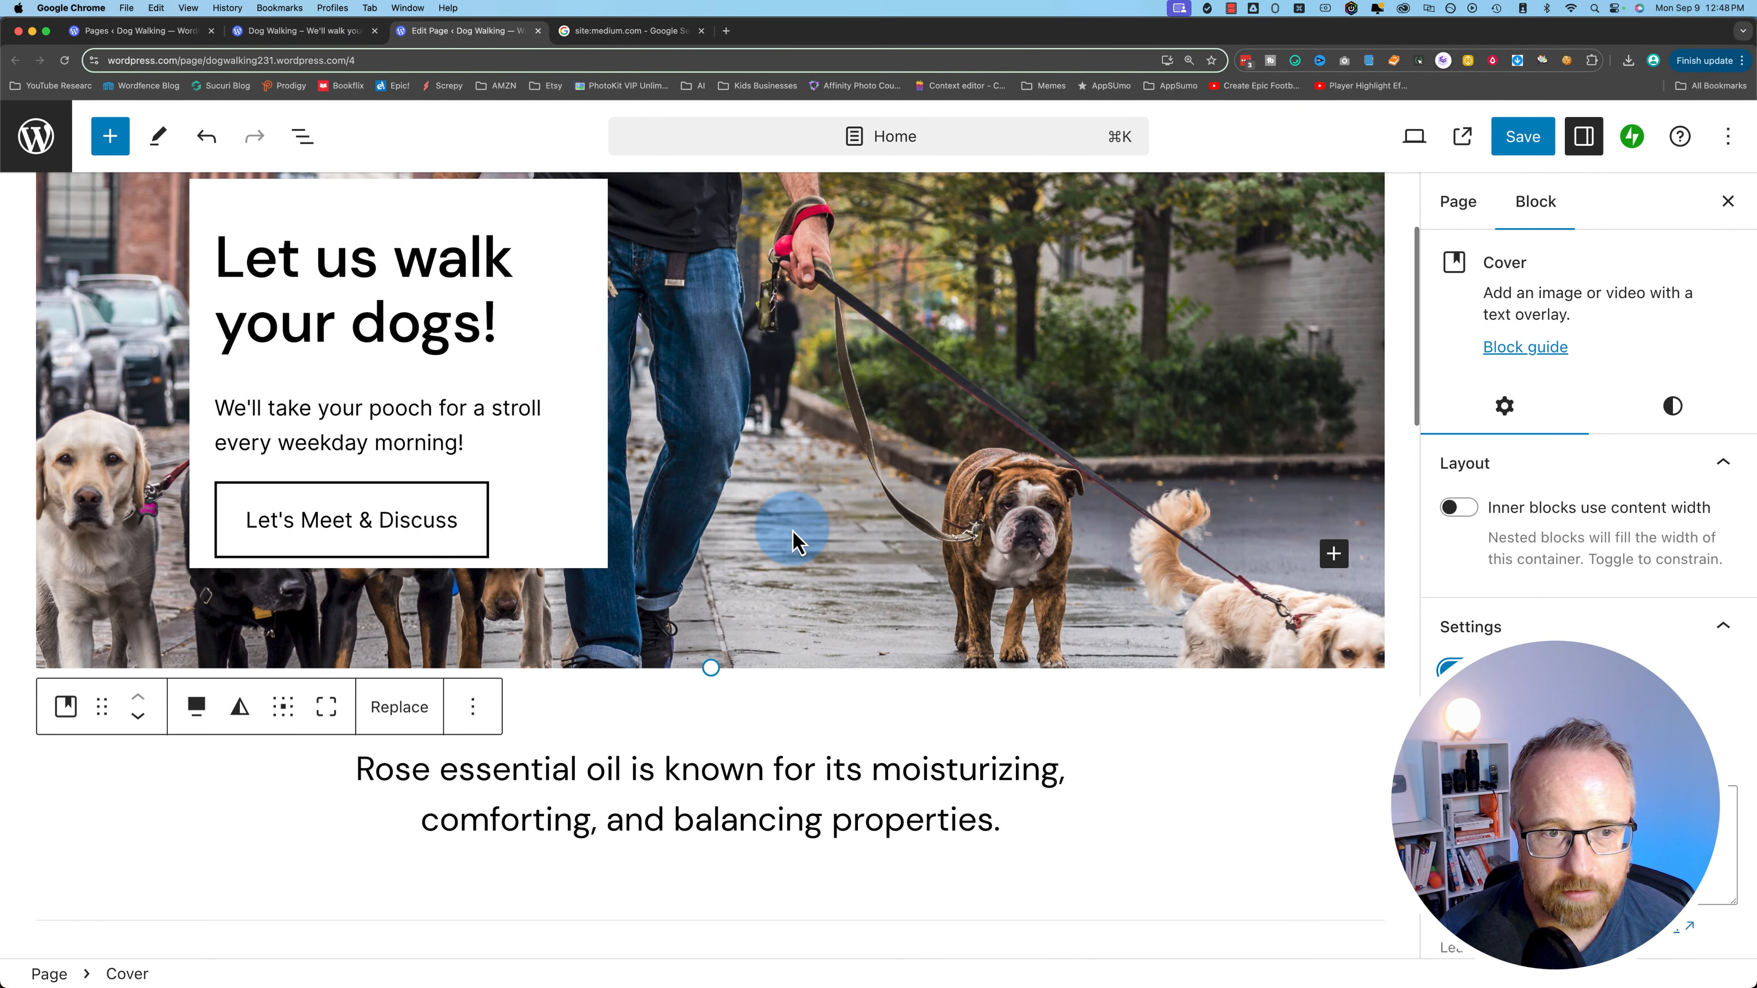
pyautogui.scroll(6, 793, 542)
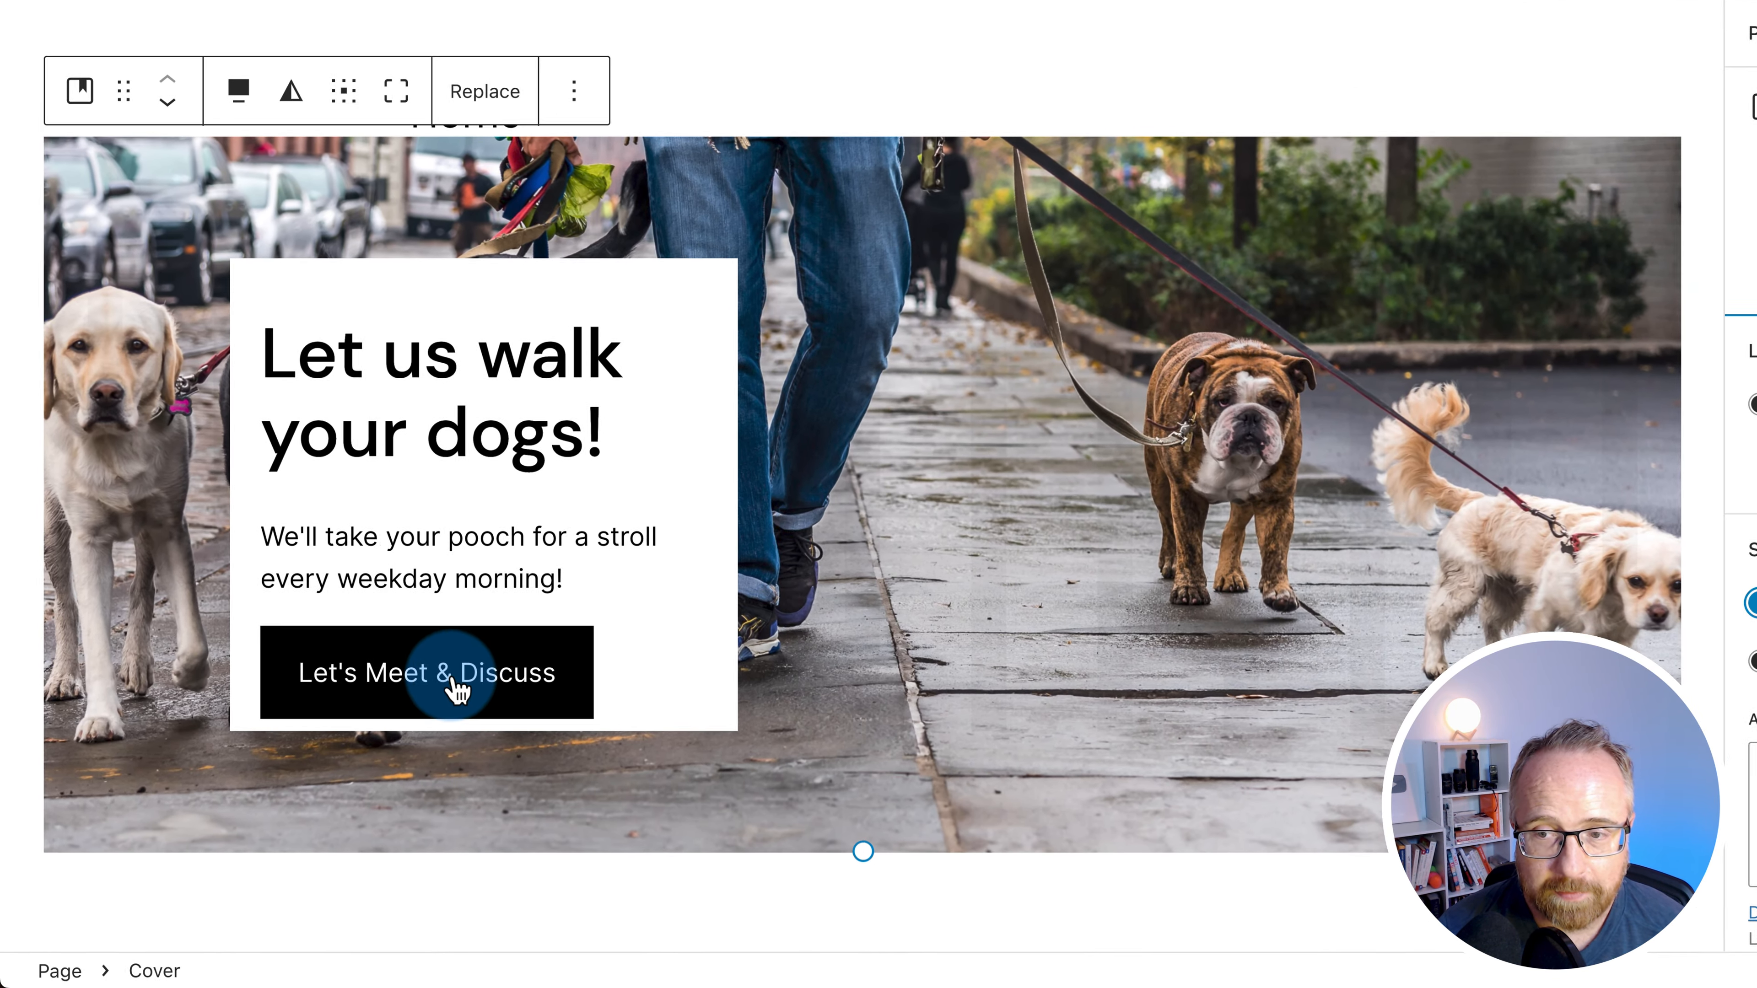
# Link the words "take your pooch" in the hero paragraph to one of the suggested site pages, and remove that link again
pyautogui.click(435, 735)
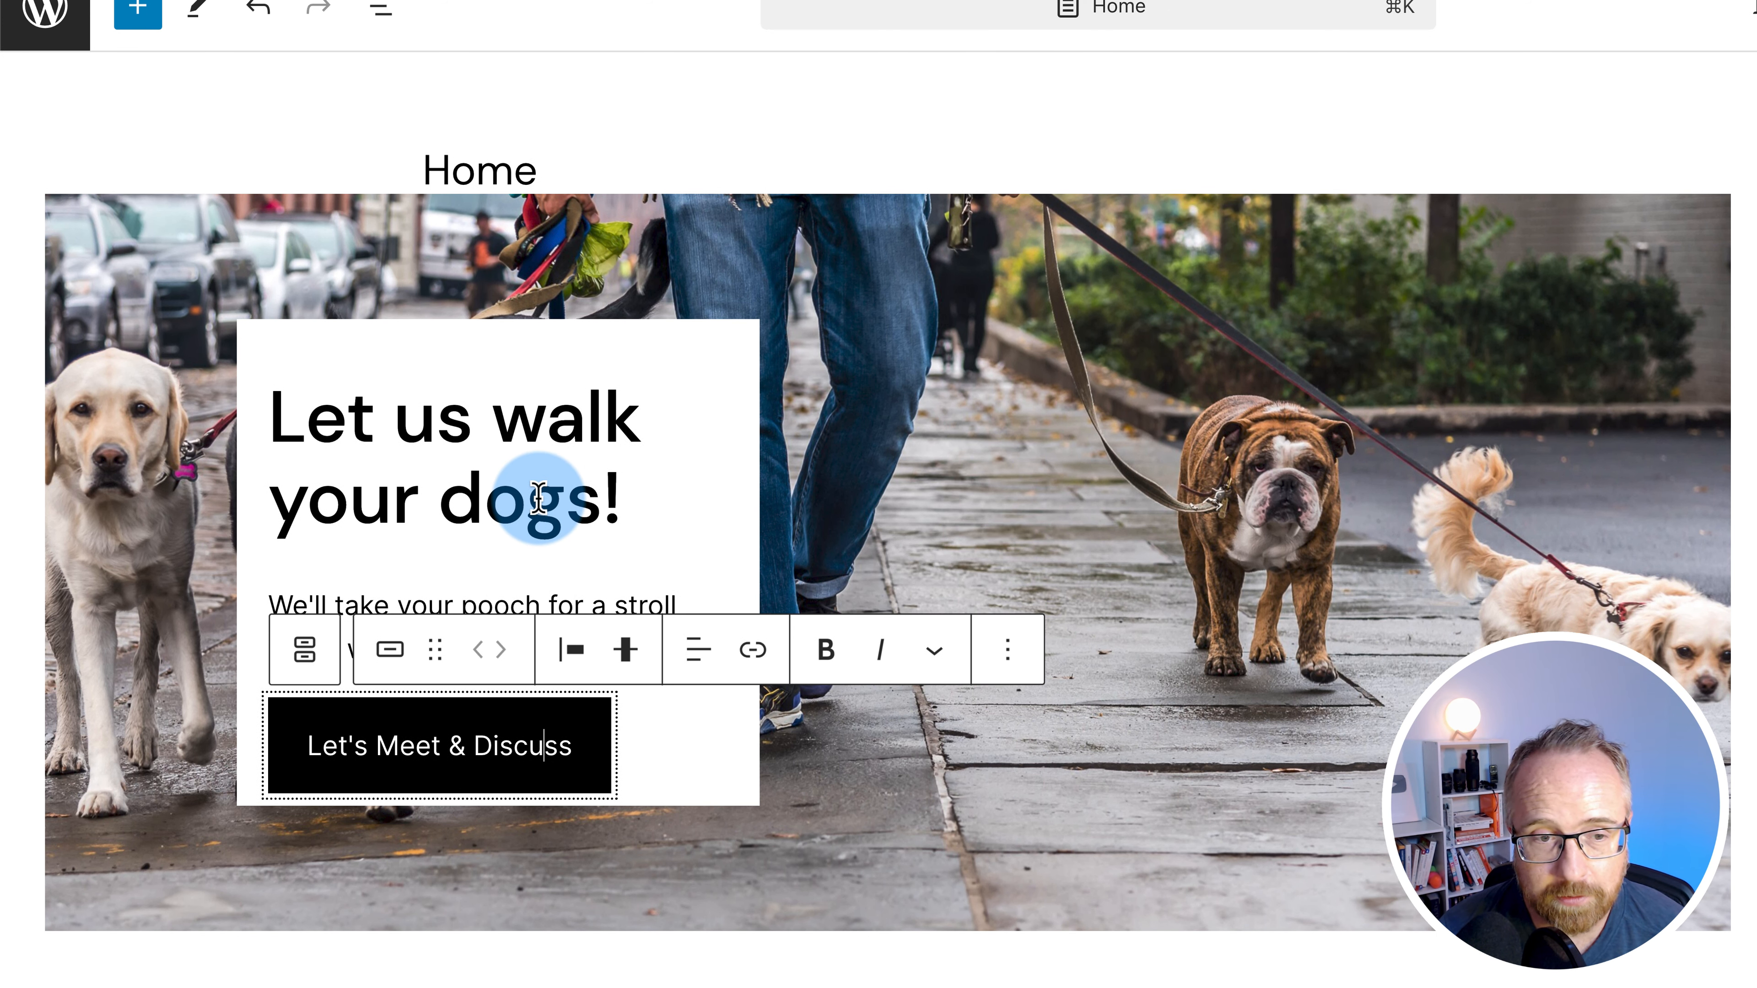
pyautogui.click(535, 416)
pyautogui.doubleClick(510, 529)
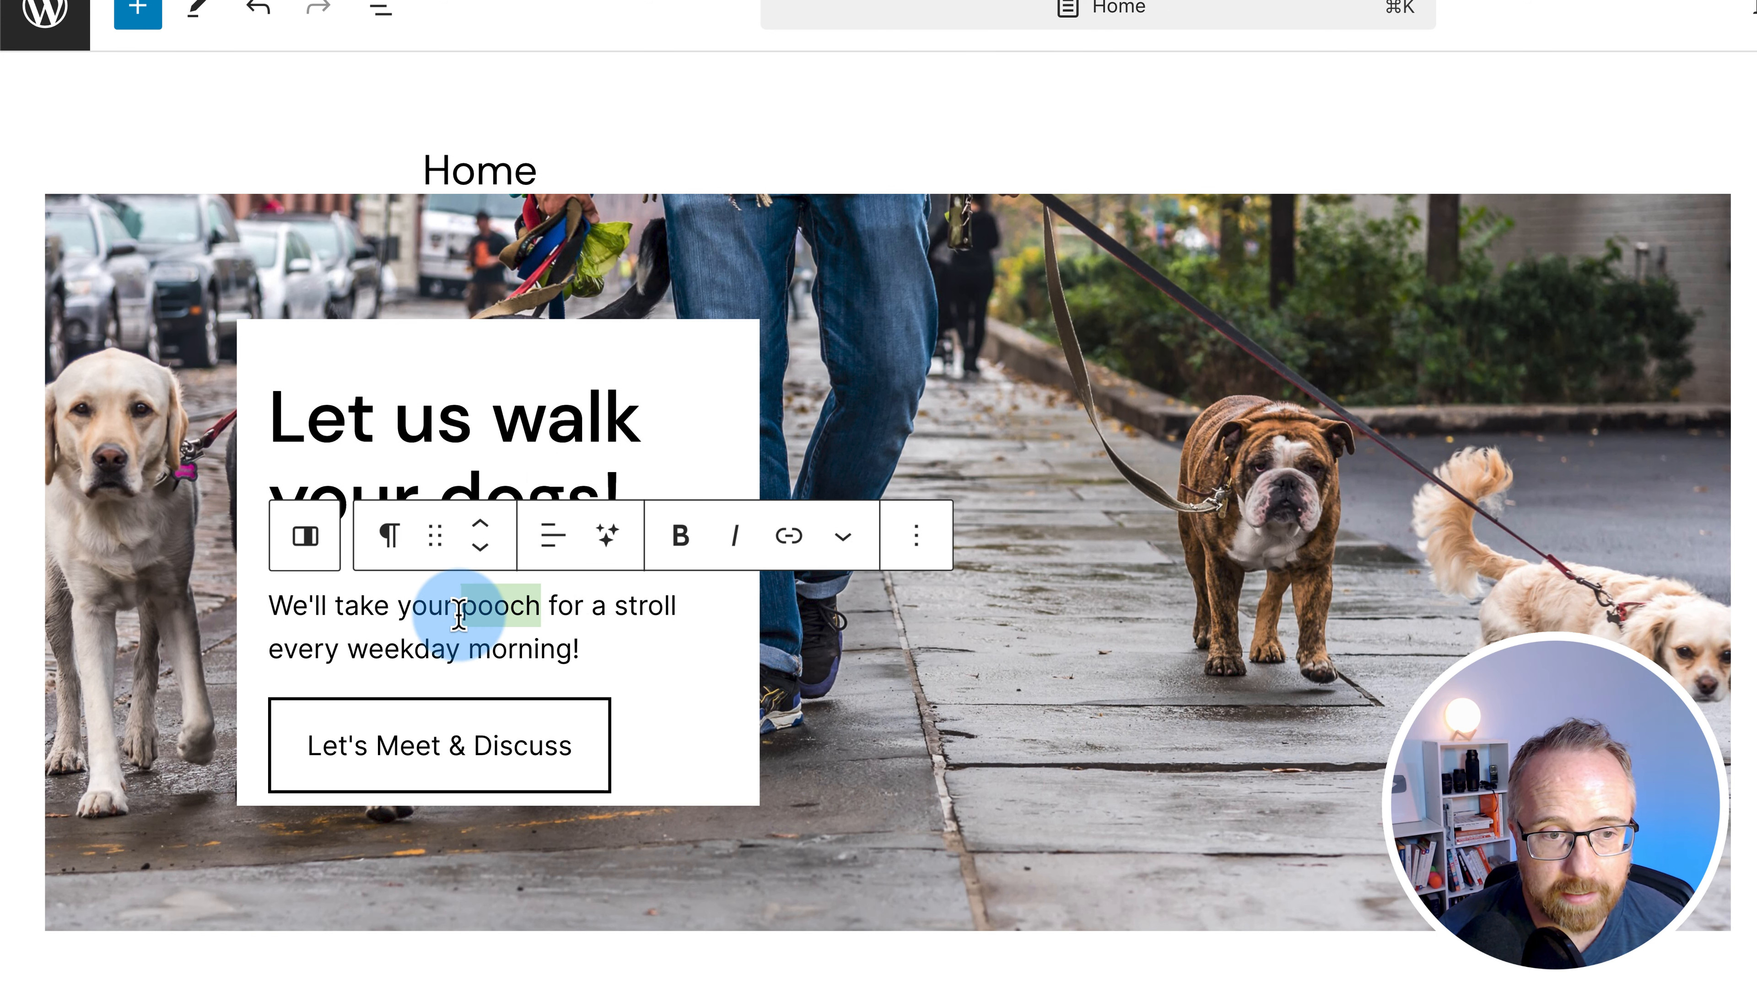
pyautogui.click(775, 533)
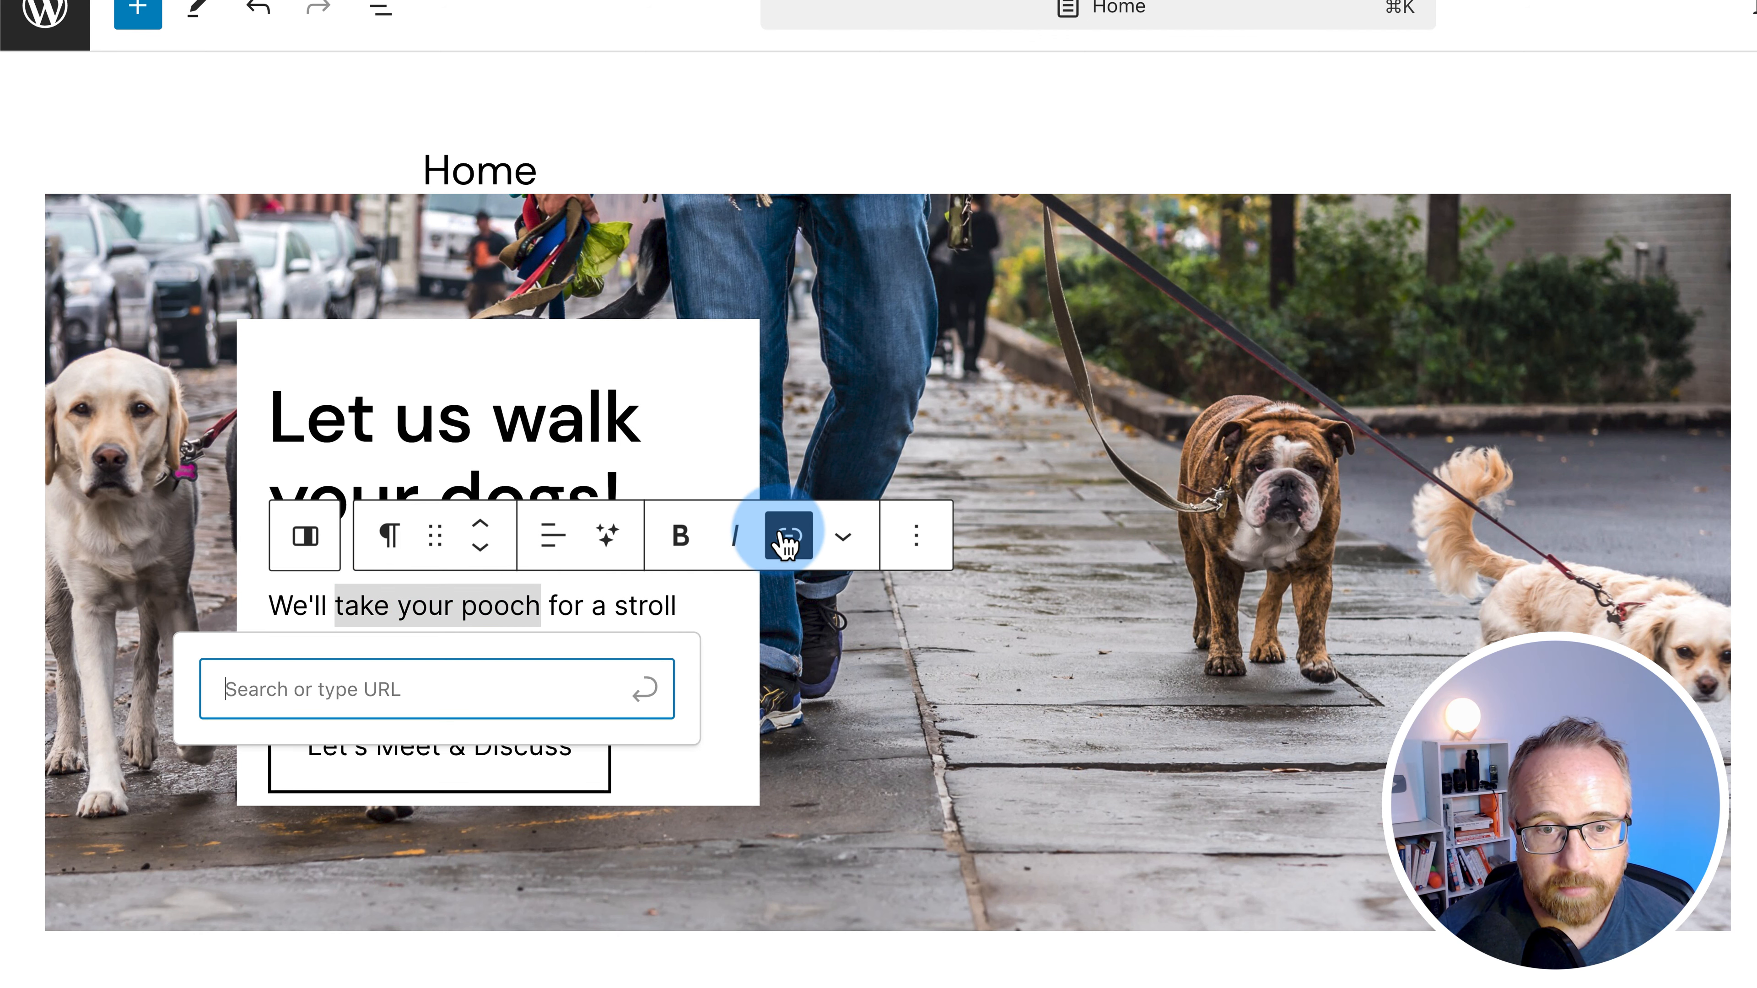
pyautogui.click(416, 684)
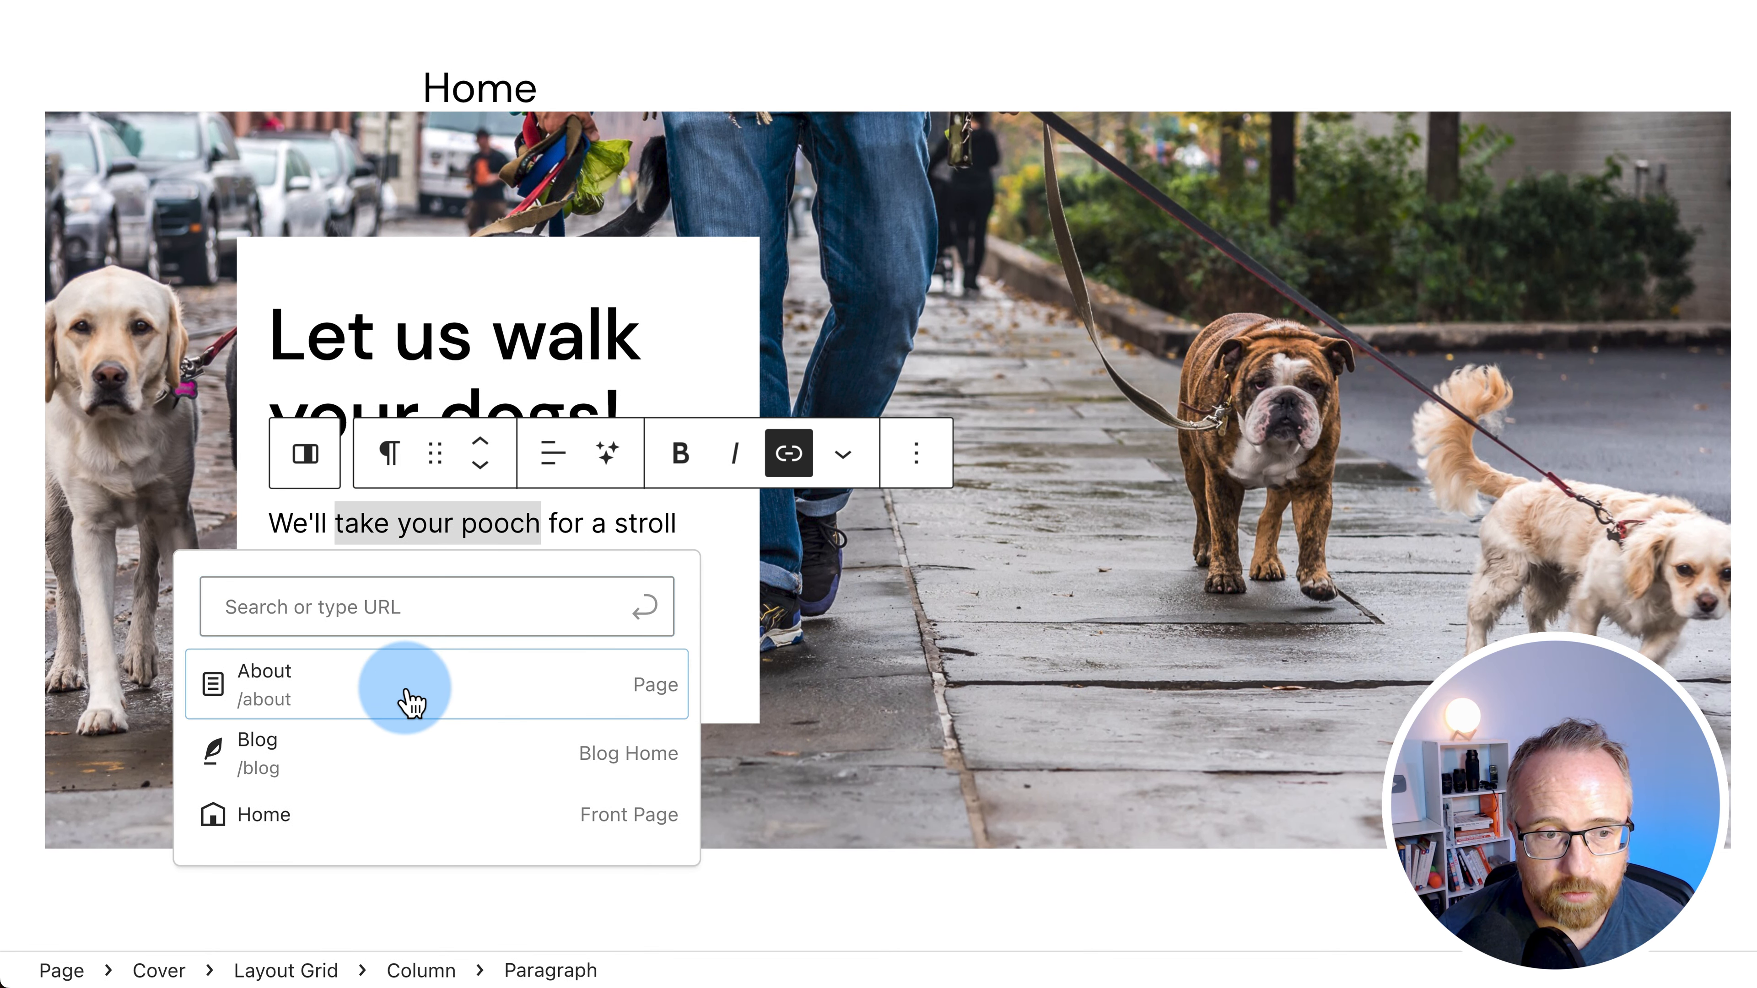
pyautogui.click(401, 768)
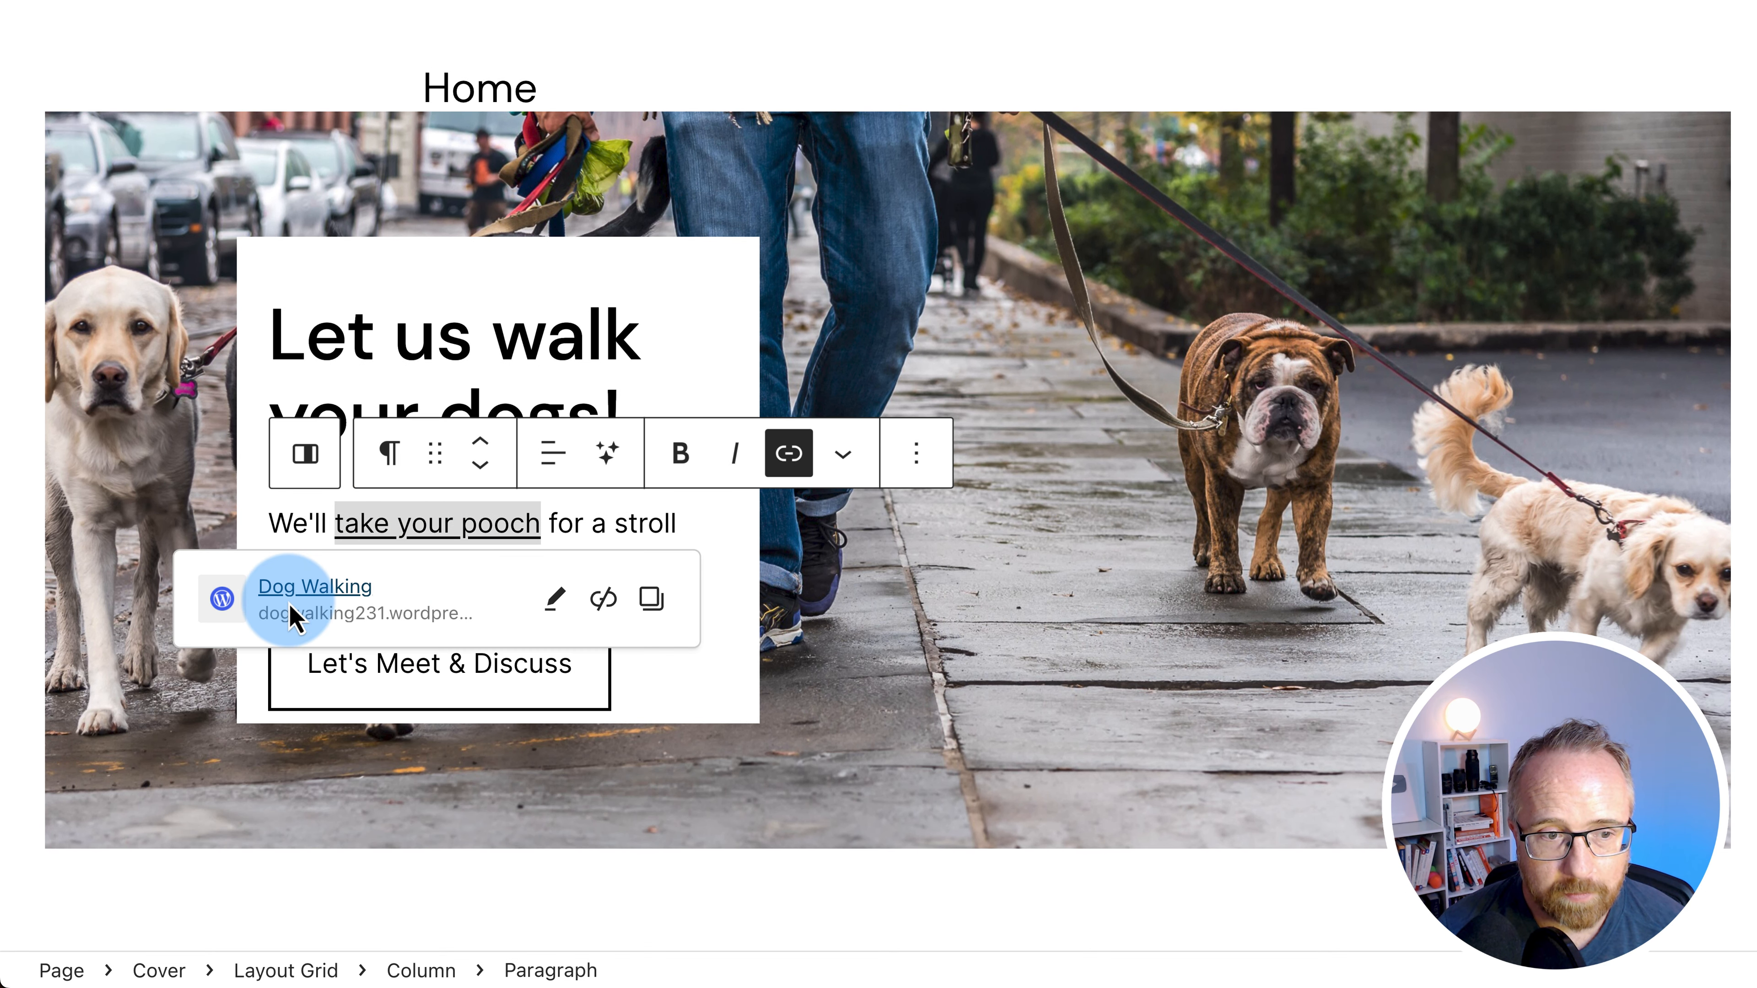
pyautogui.click(603, 599)
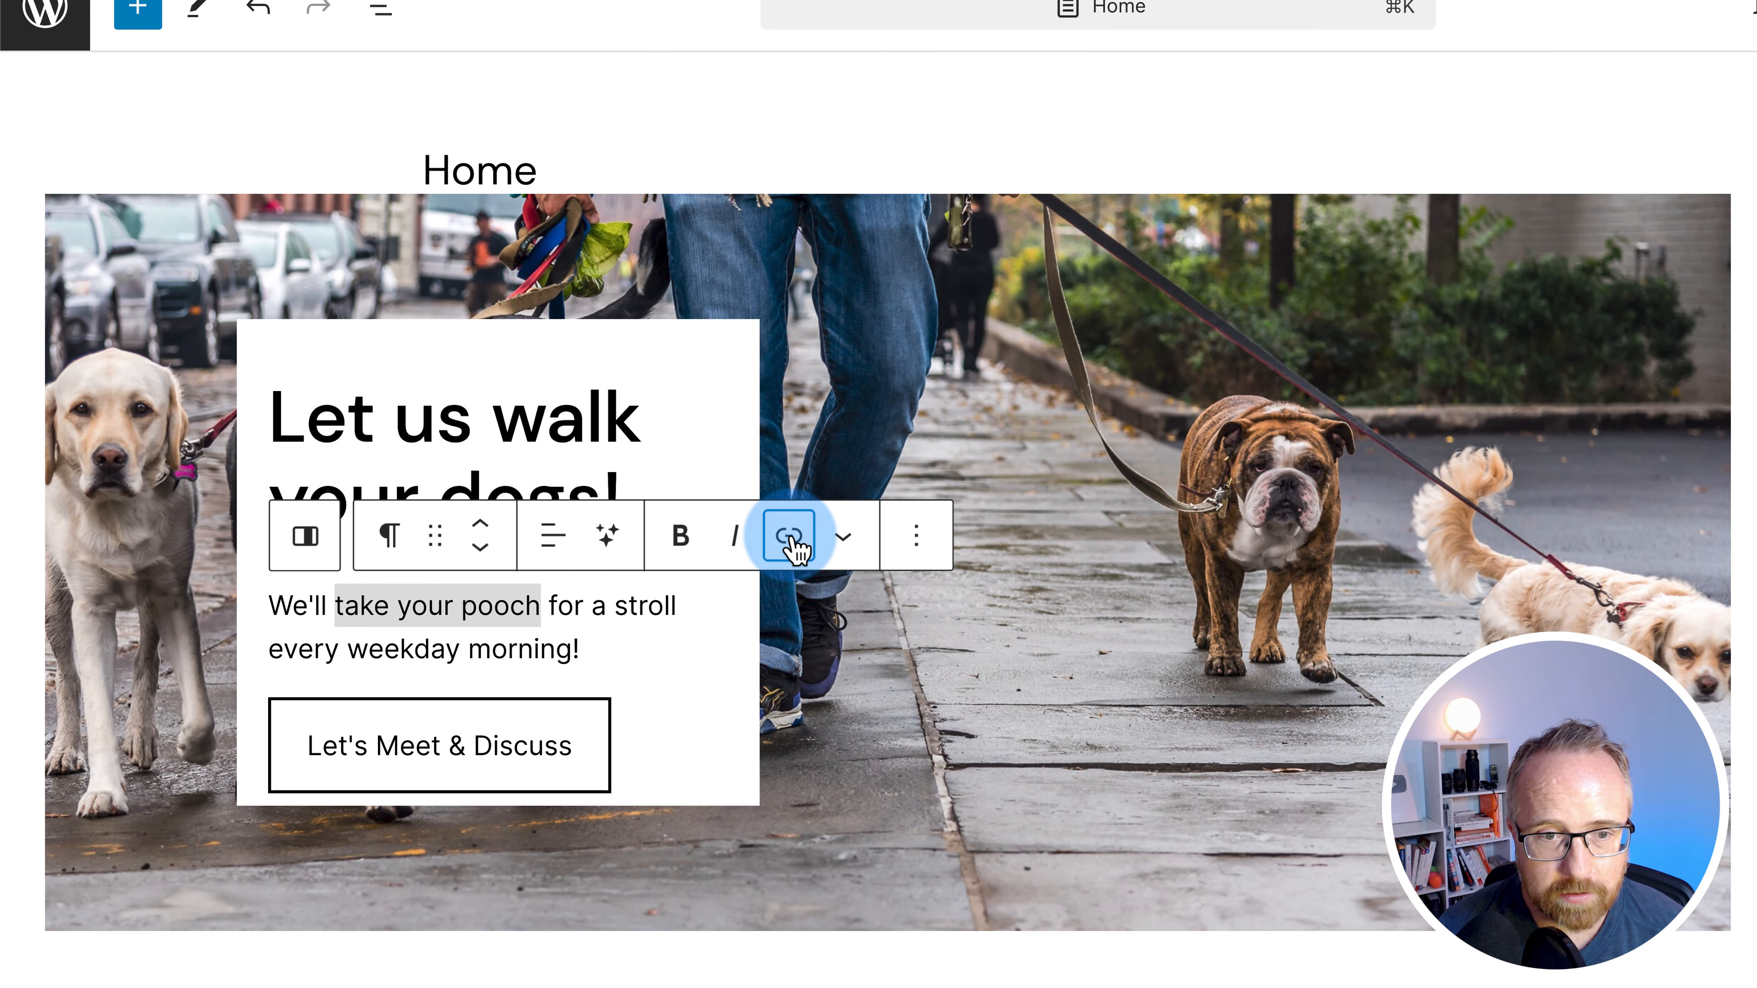
pyautogui.click(796, 543)
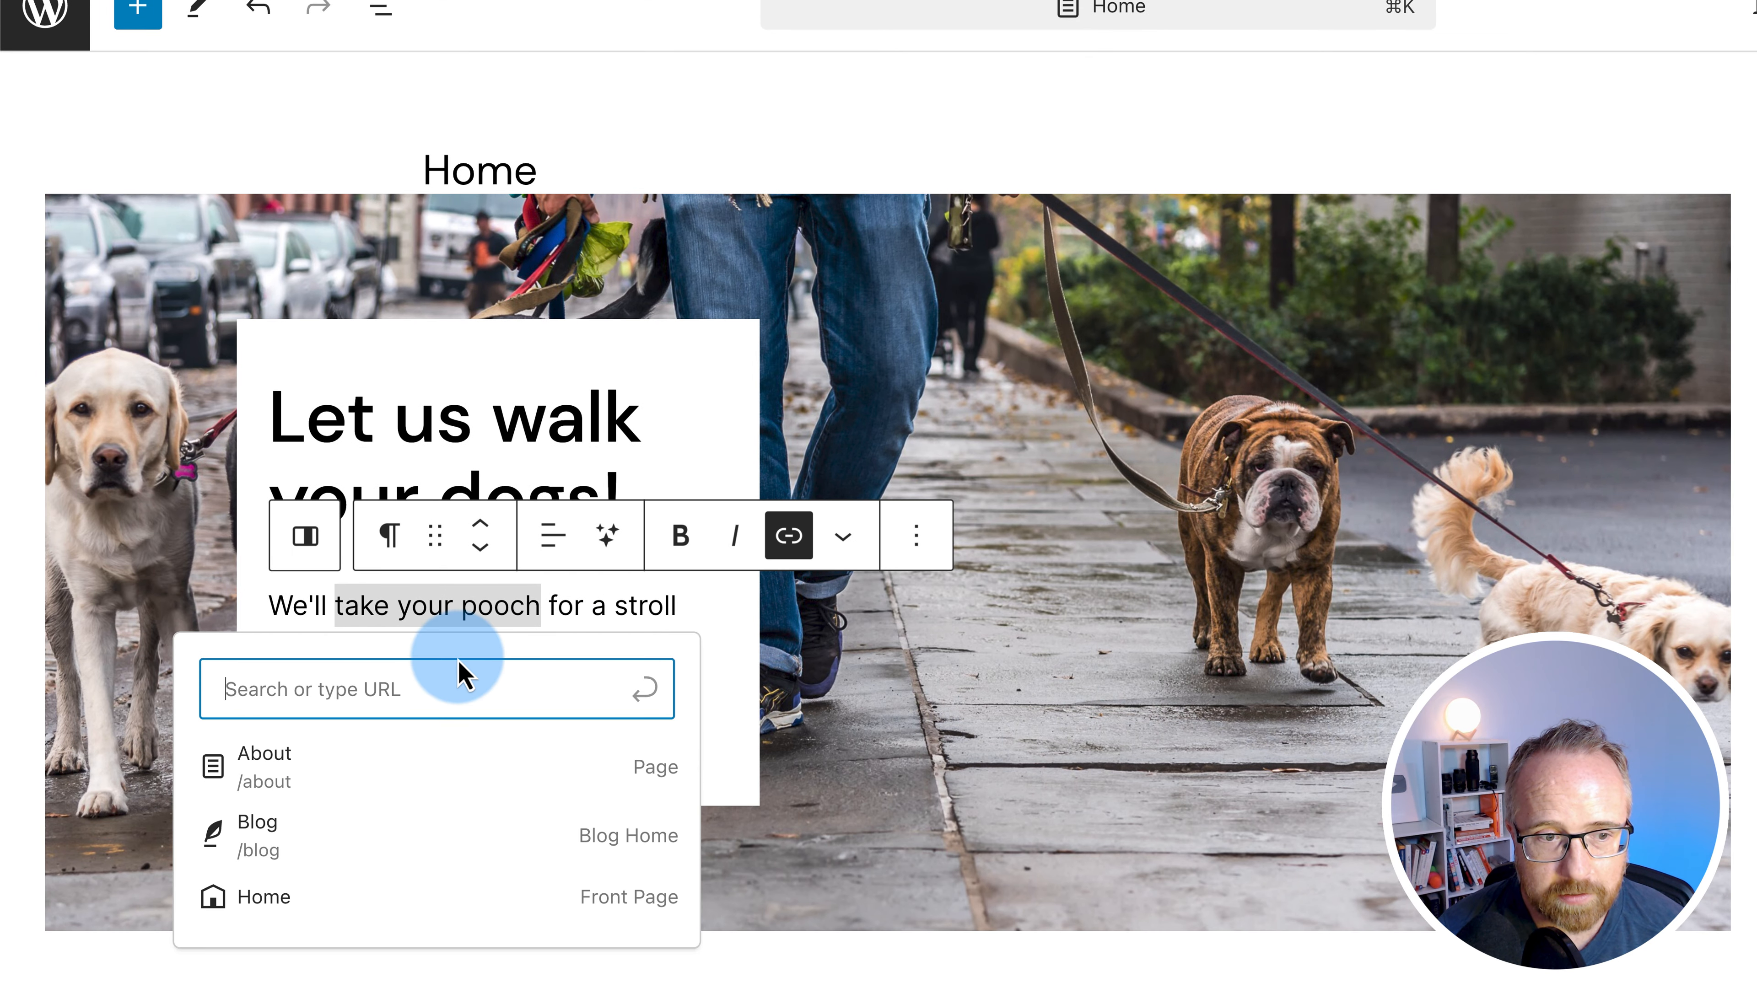
pyautogui.write('https://wplearninglab.com')
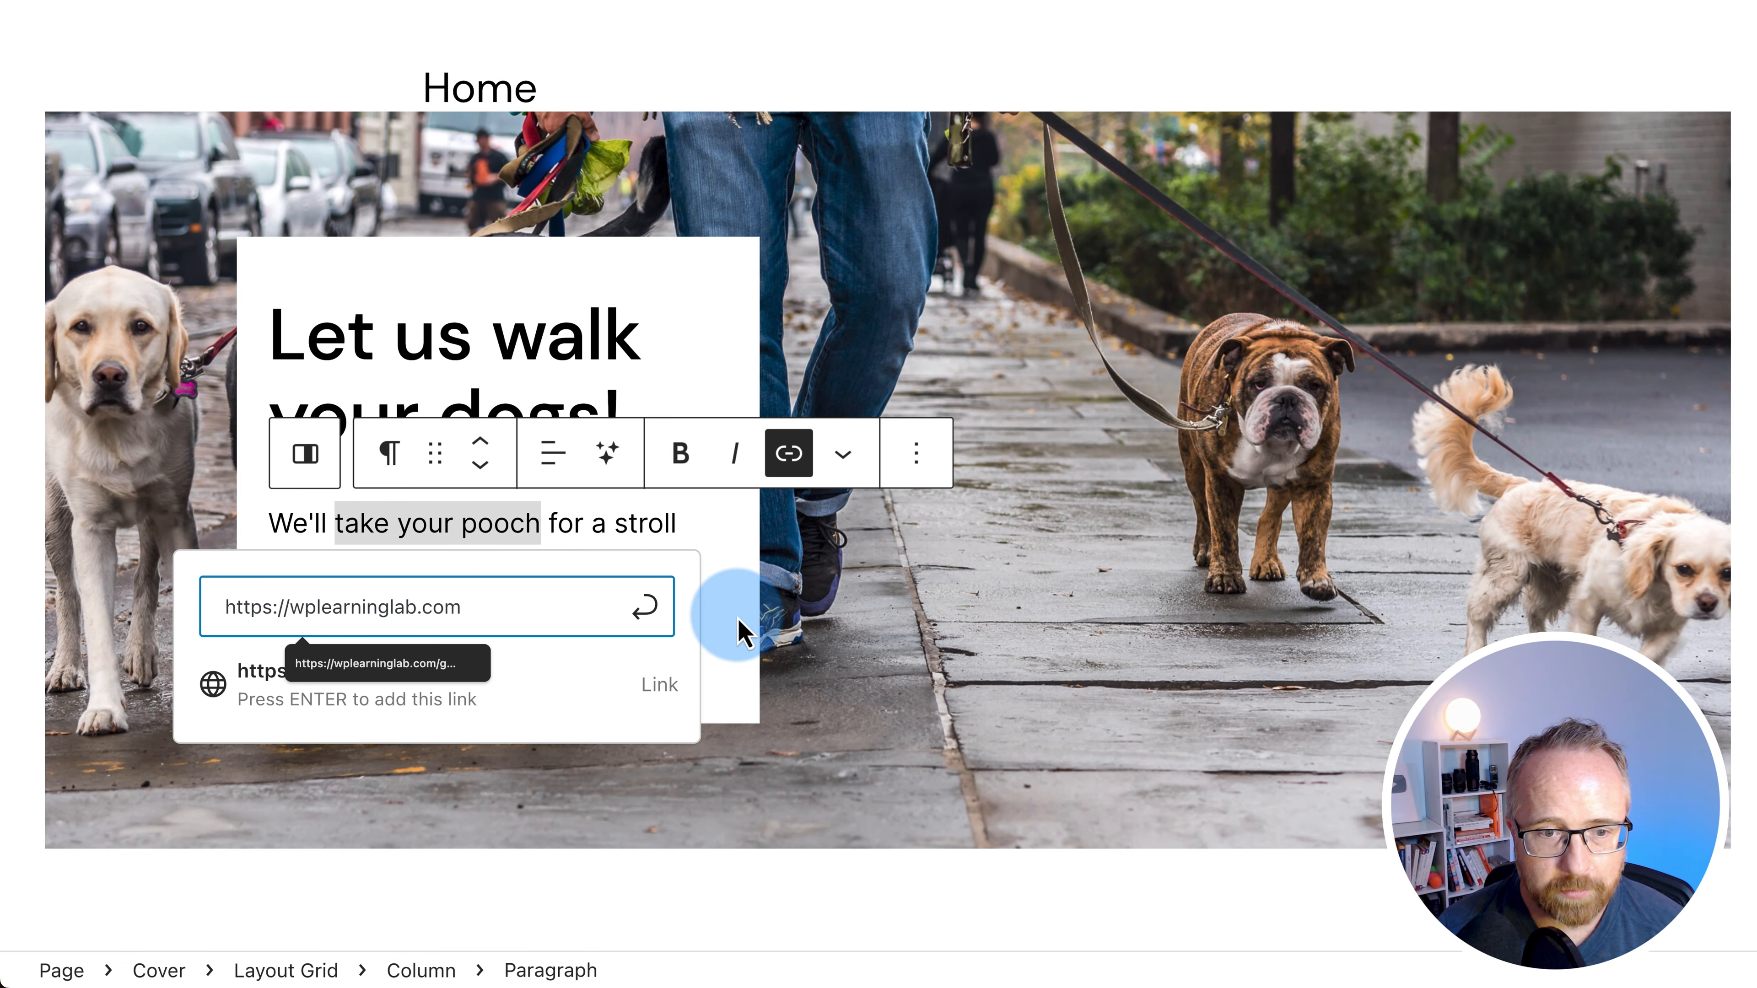
pyautogui.click(538, 692)
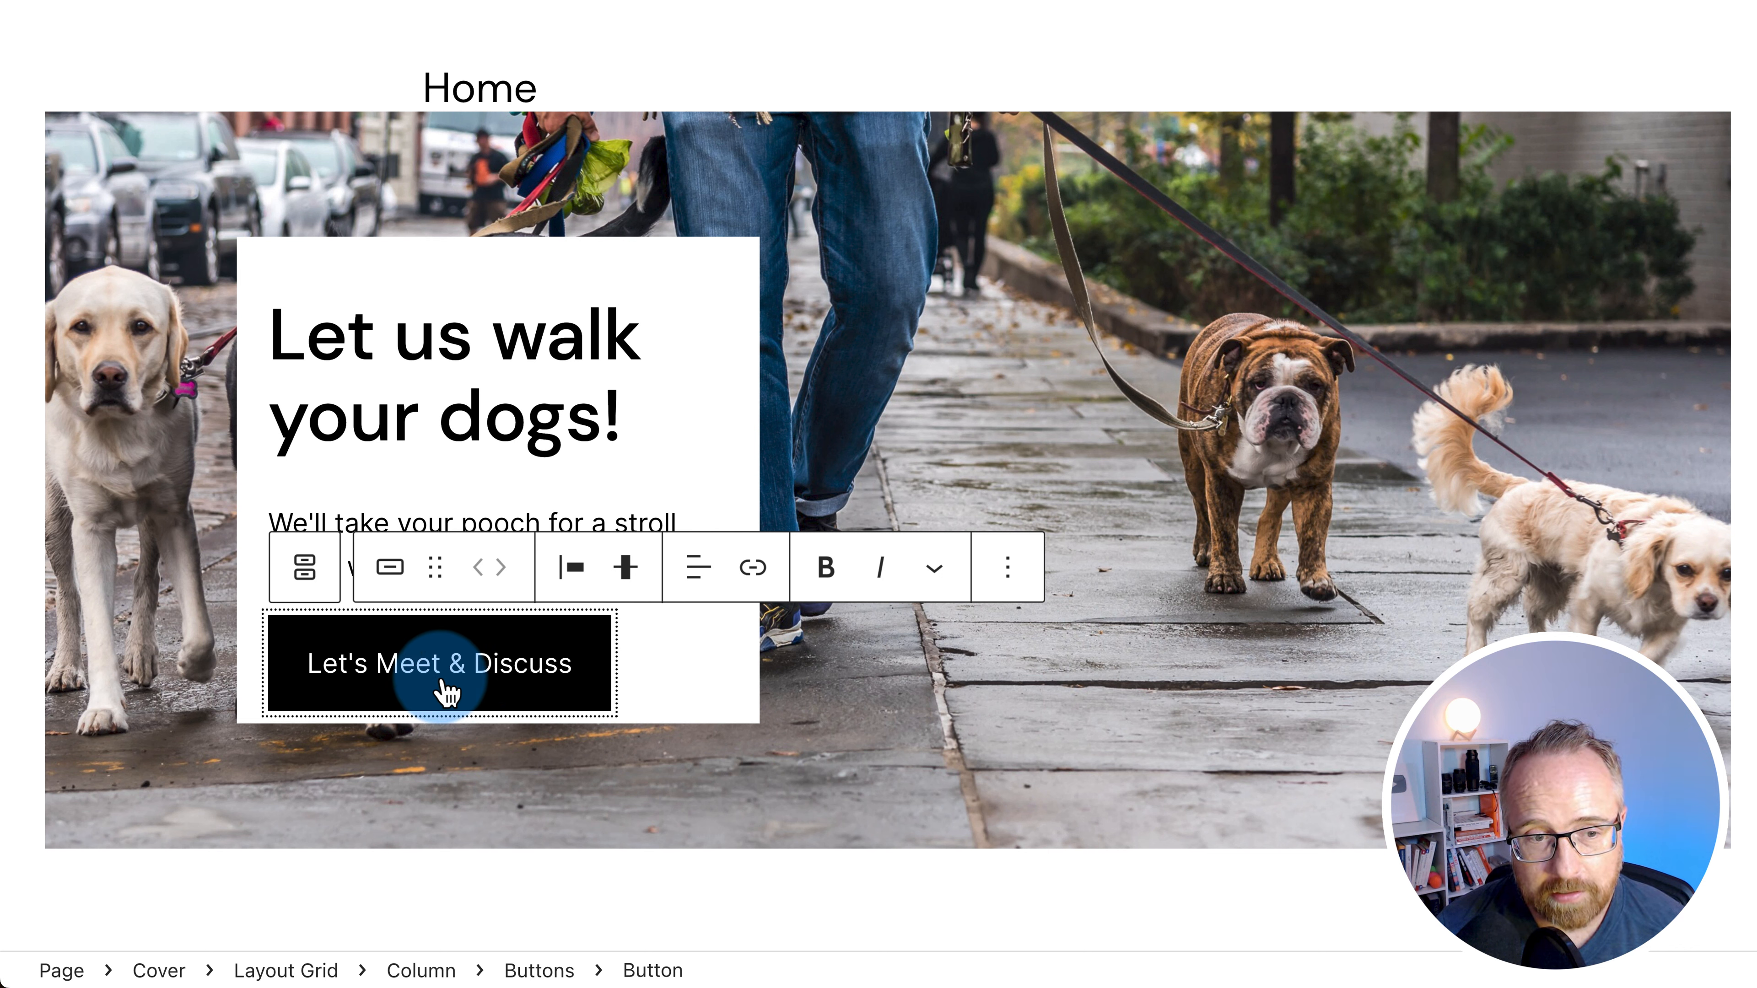
# Connect the payment block in the Pure Rose Essential Oil product section to the existing WPLearningLab Stripe account
pyautogui.scroll(-3, 446, 692)
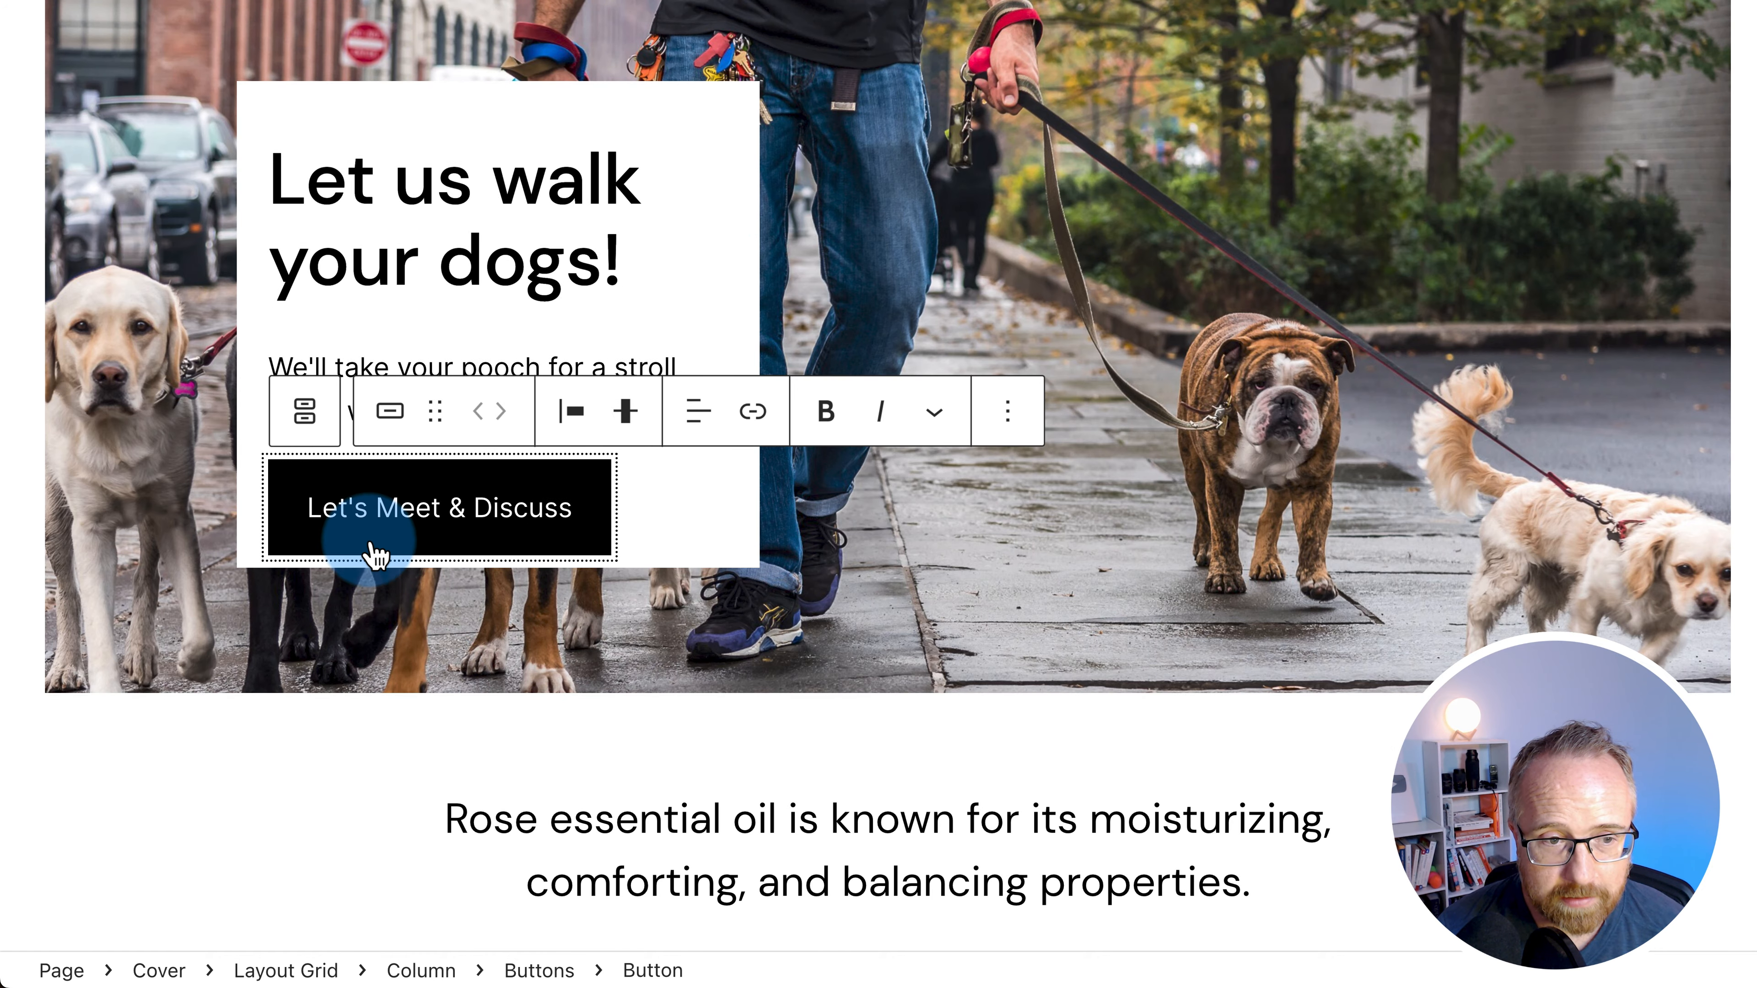
pyautogui.scroll(-2, 725, 774)
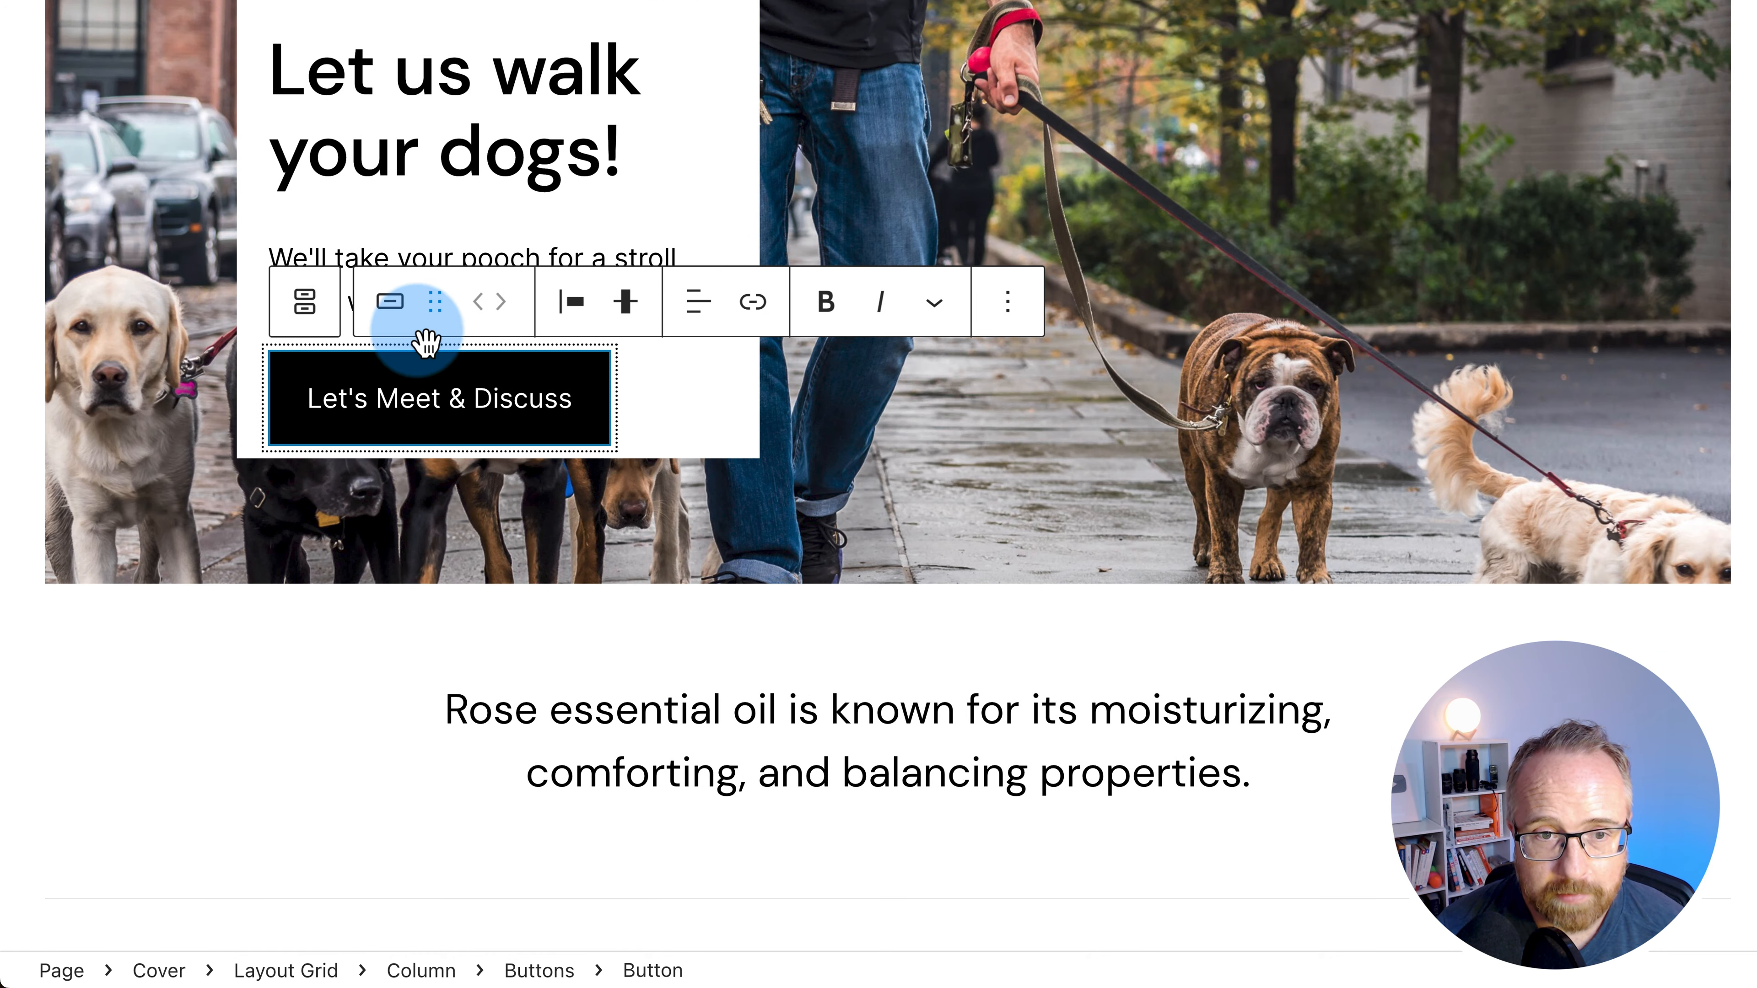
pyautogui.scroll(1, 789, 394)
pyautogui.click(862, 833)
pyautogui.scroll(-13, 863, 556)
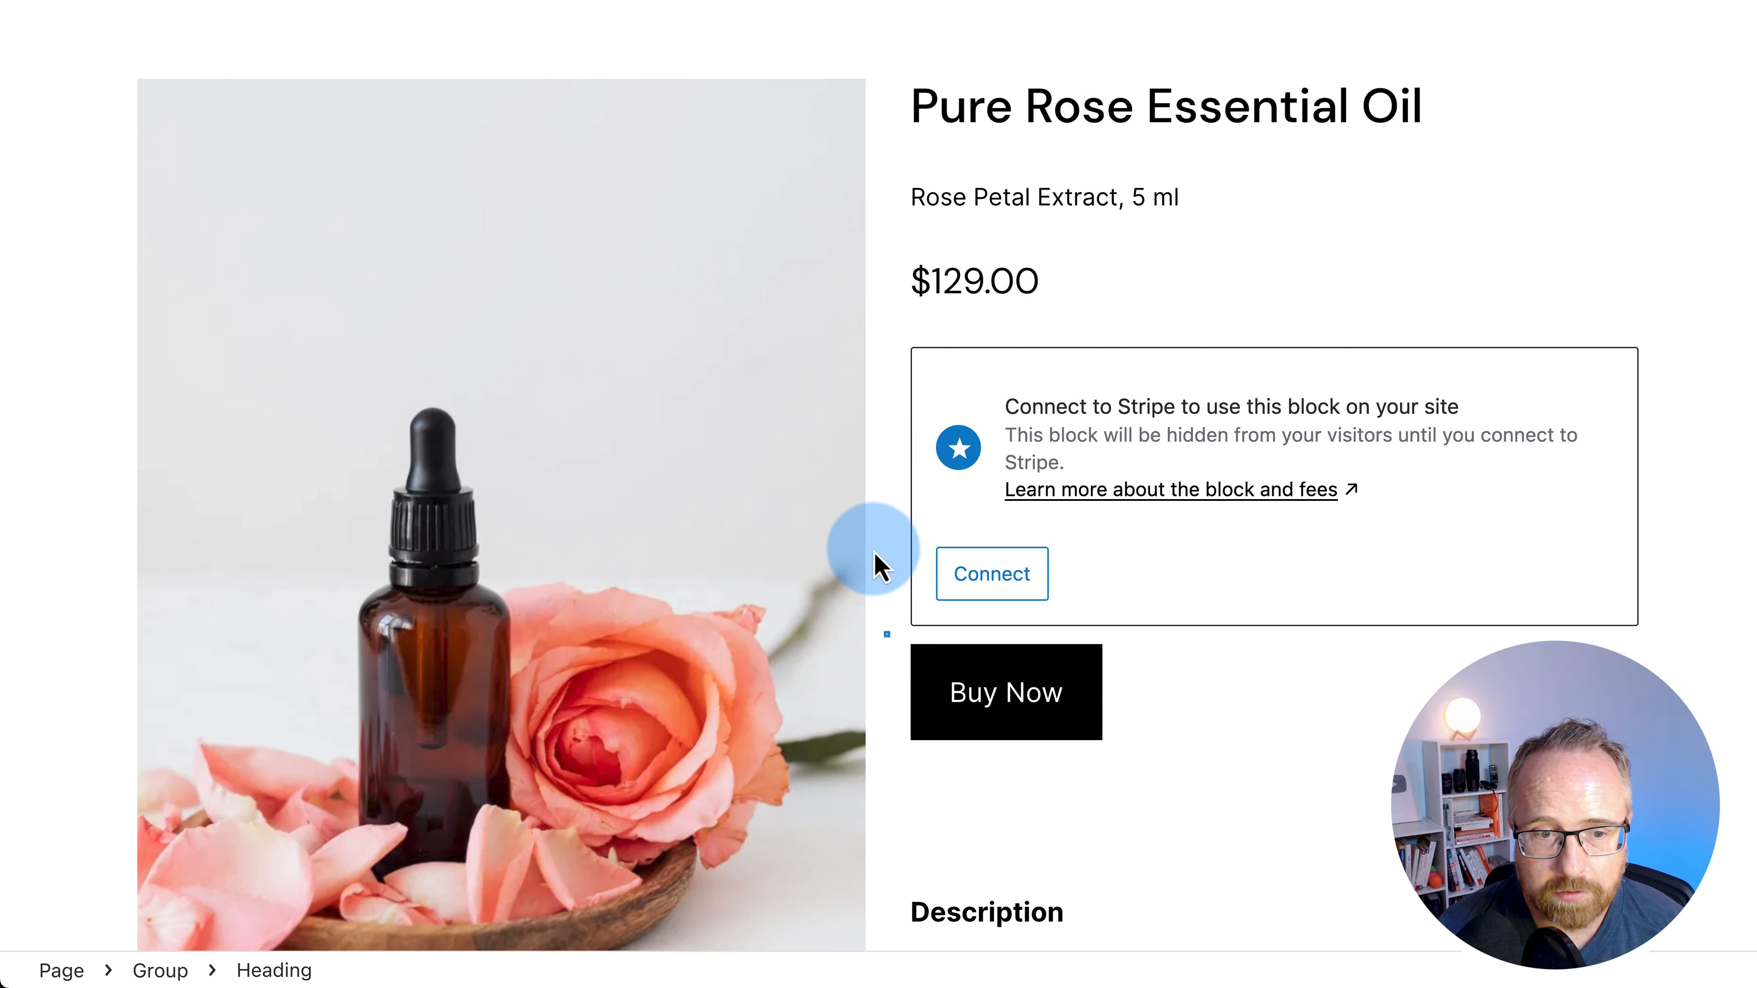
pyautogui.click(886, 529)
pyautogui.scroll(-3, 927, 516)
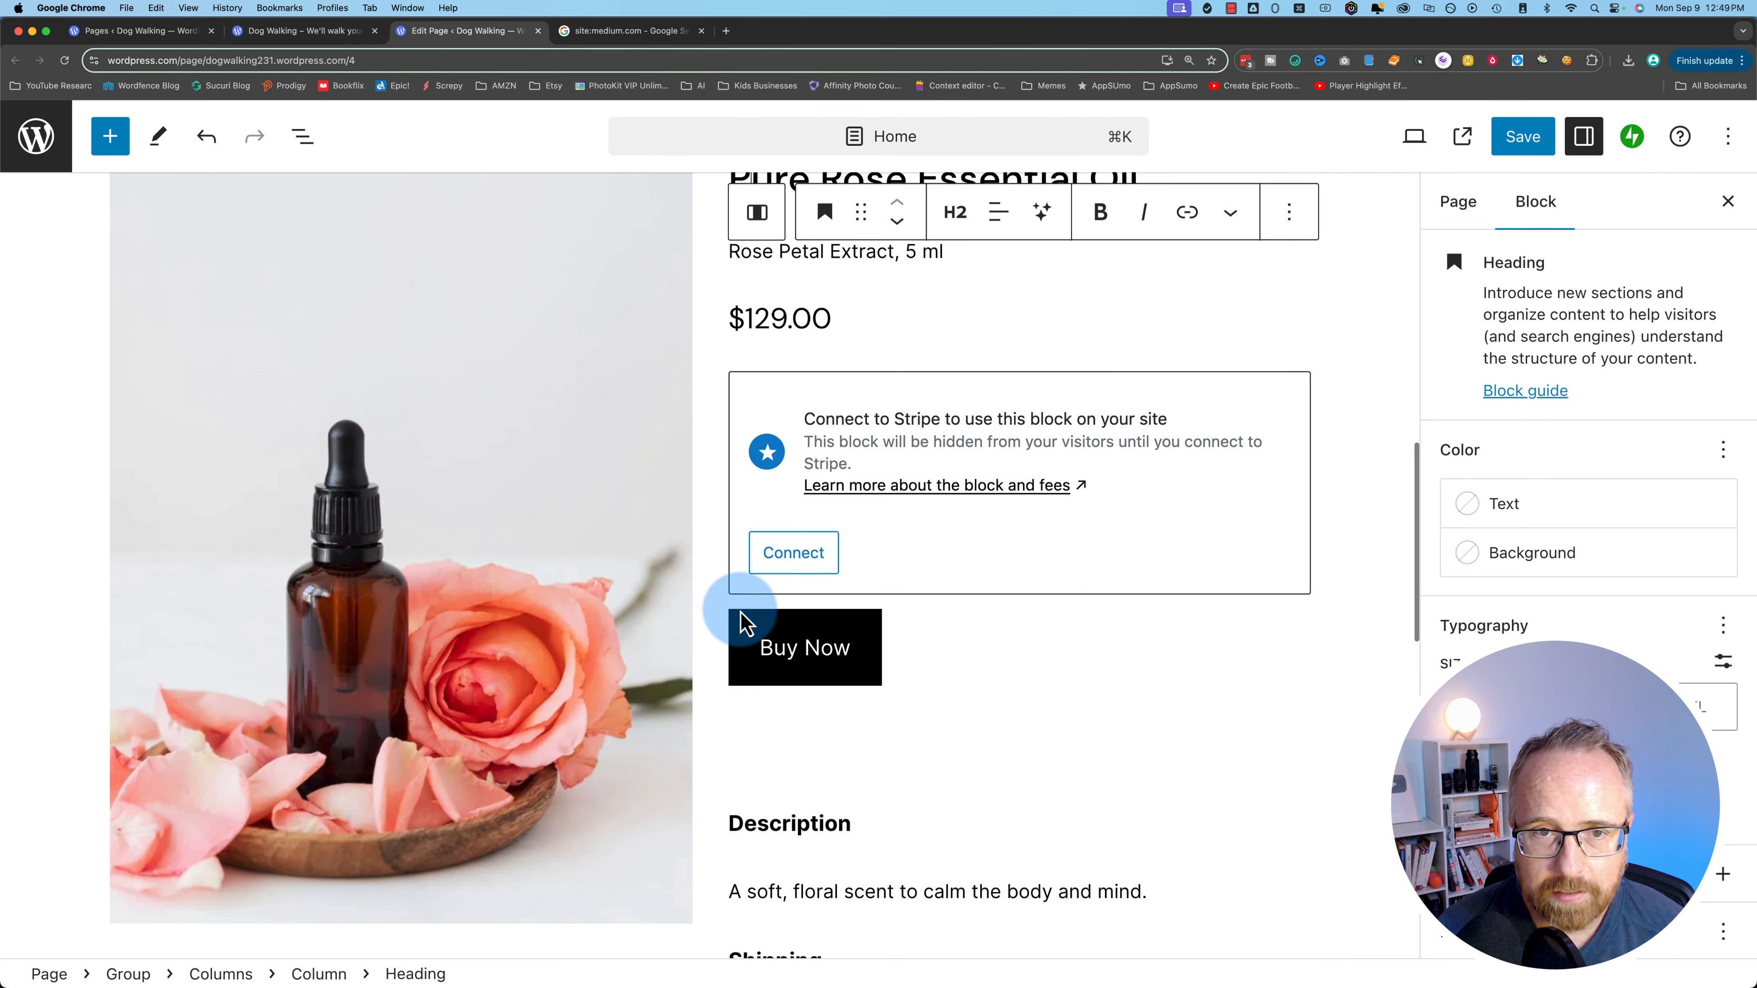
pyautogui.scroll(3, 743, 619)
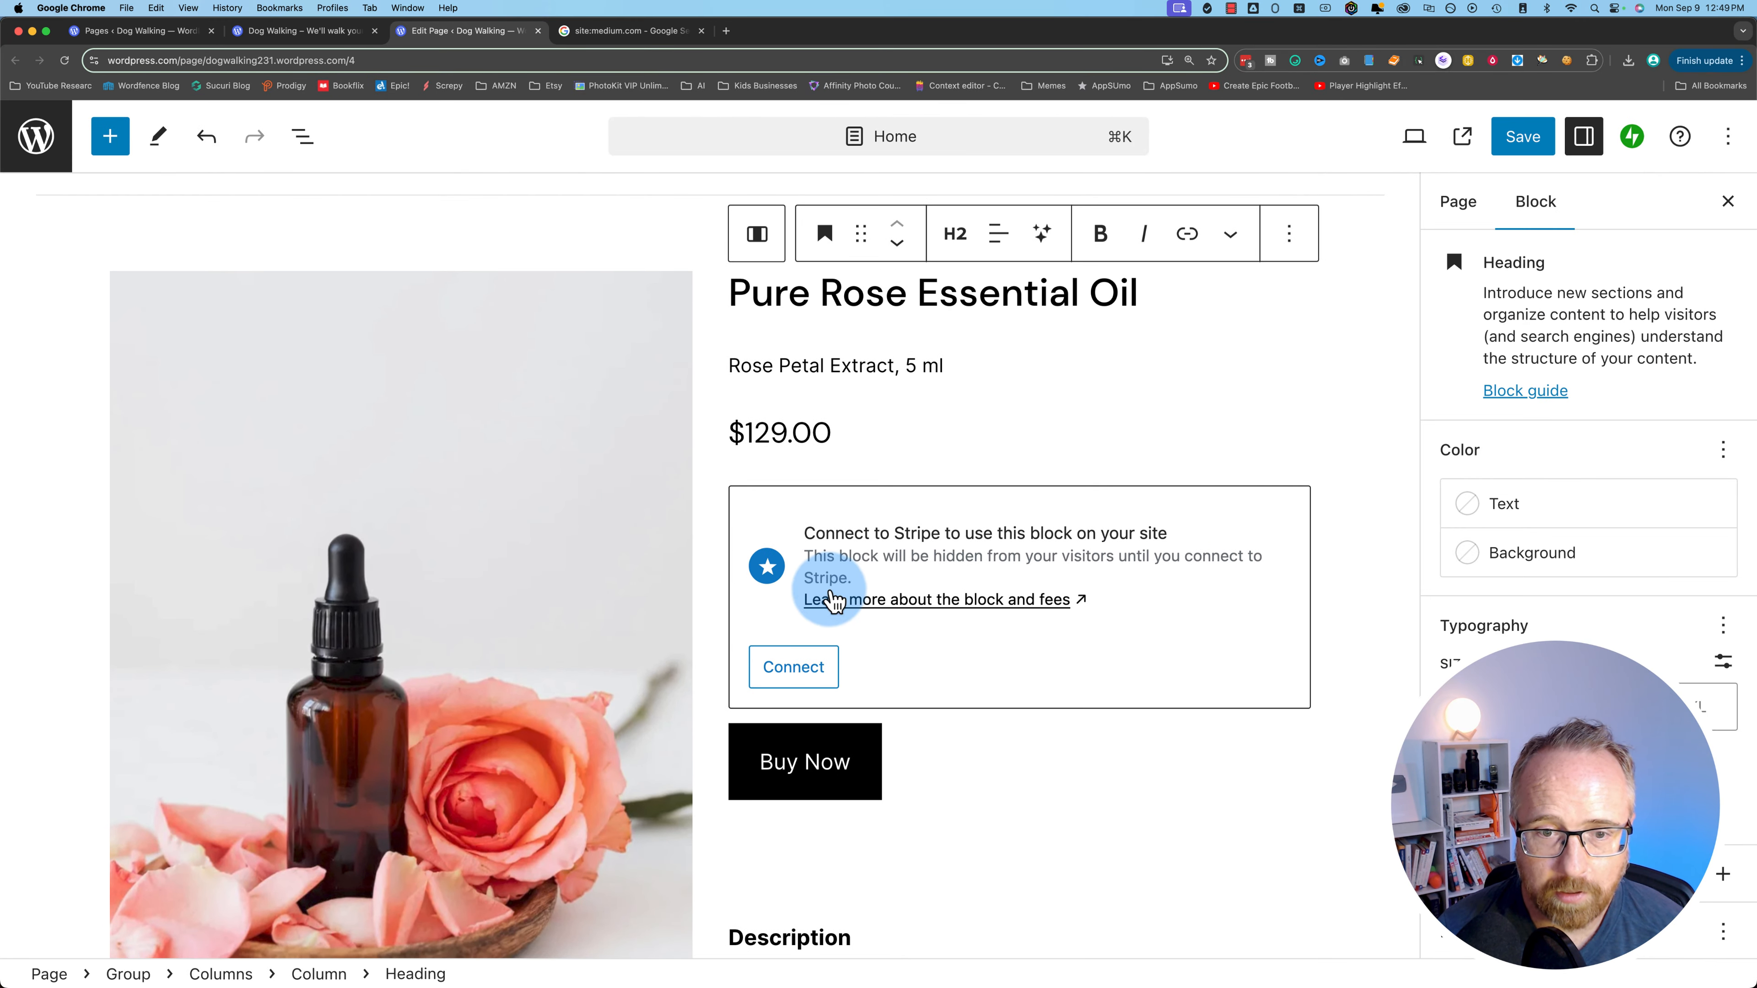
pyautogui.click(823, 784)
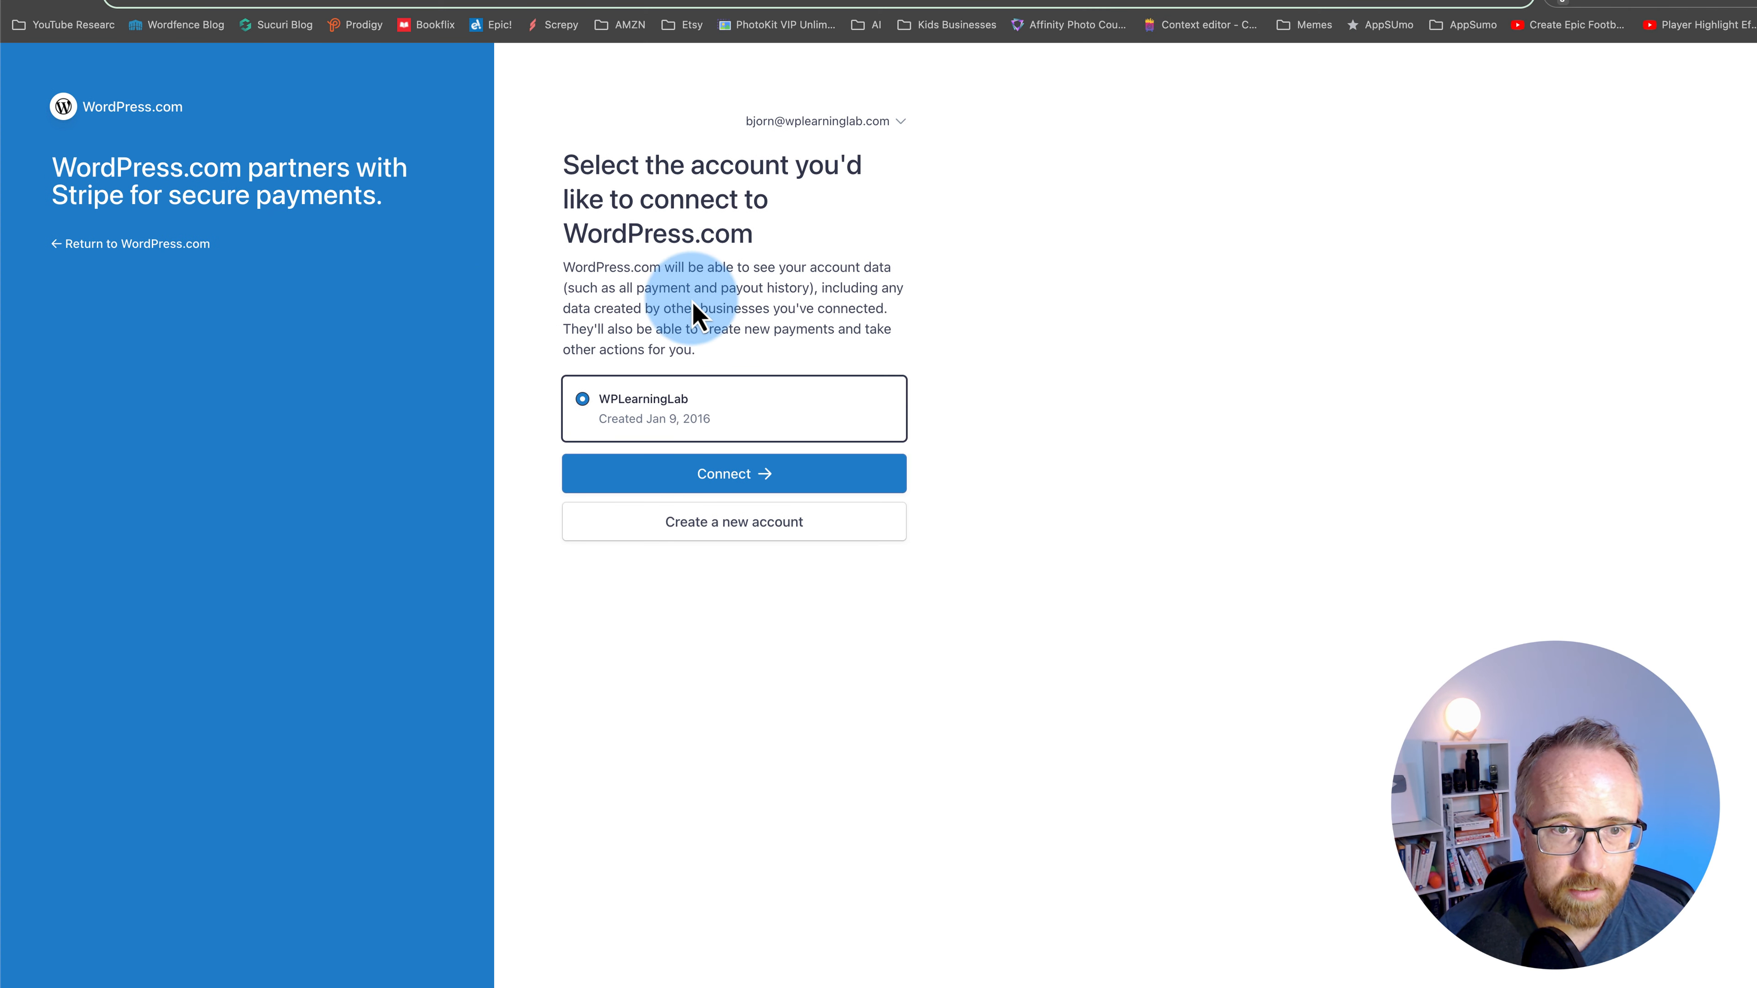
pyautogui.click(721, 477)
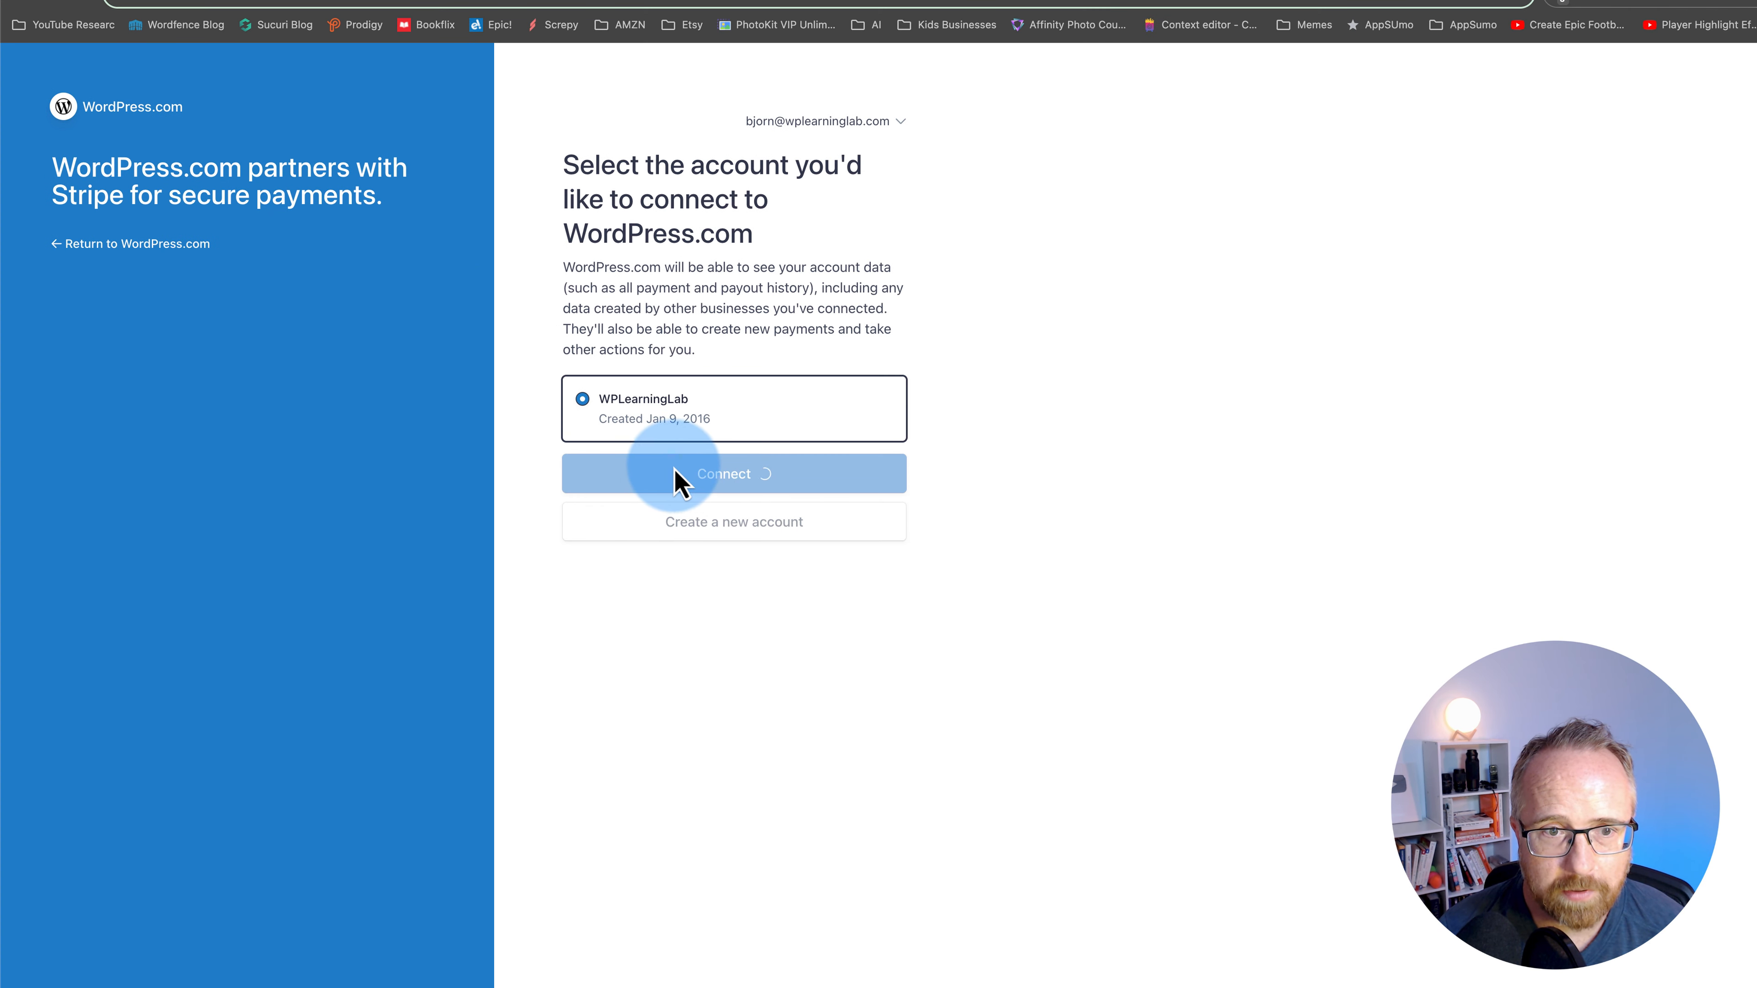